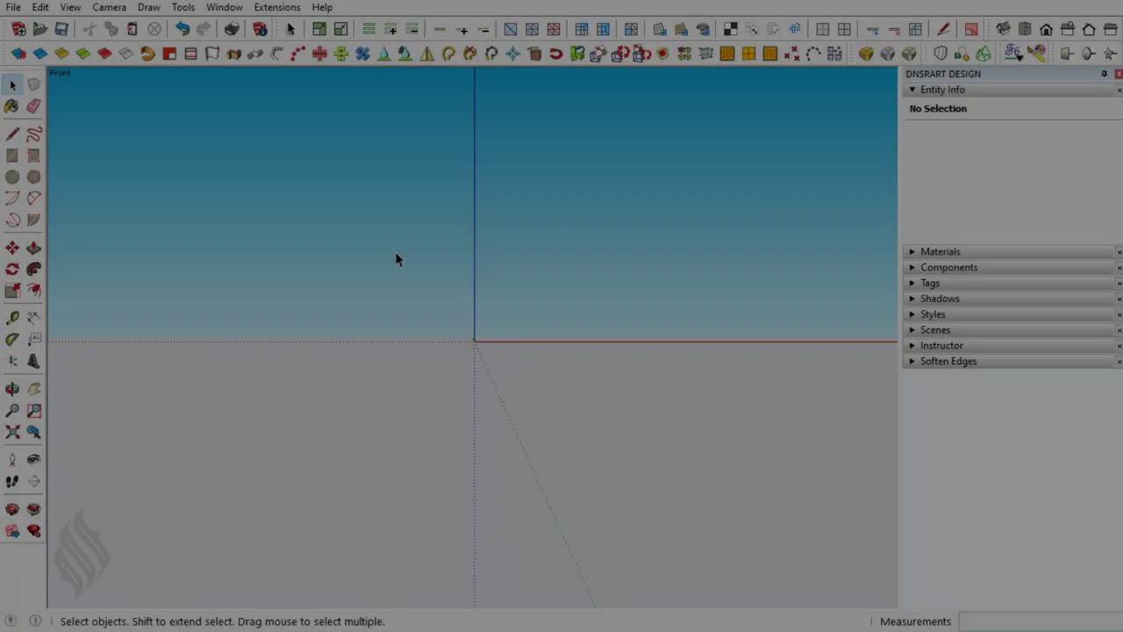
Draw a circle of radius 6 cm centred on the origin.
key("c")
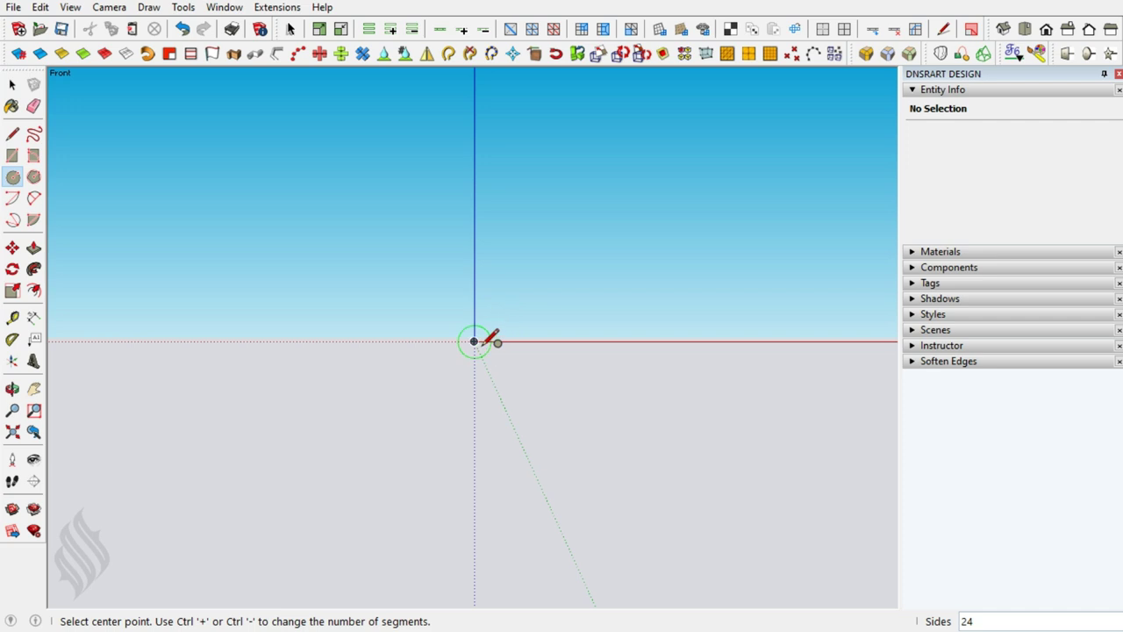
type("6")
key("Return")
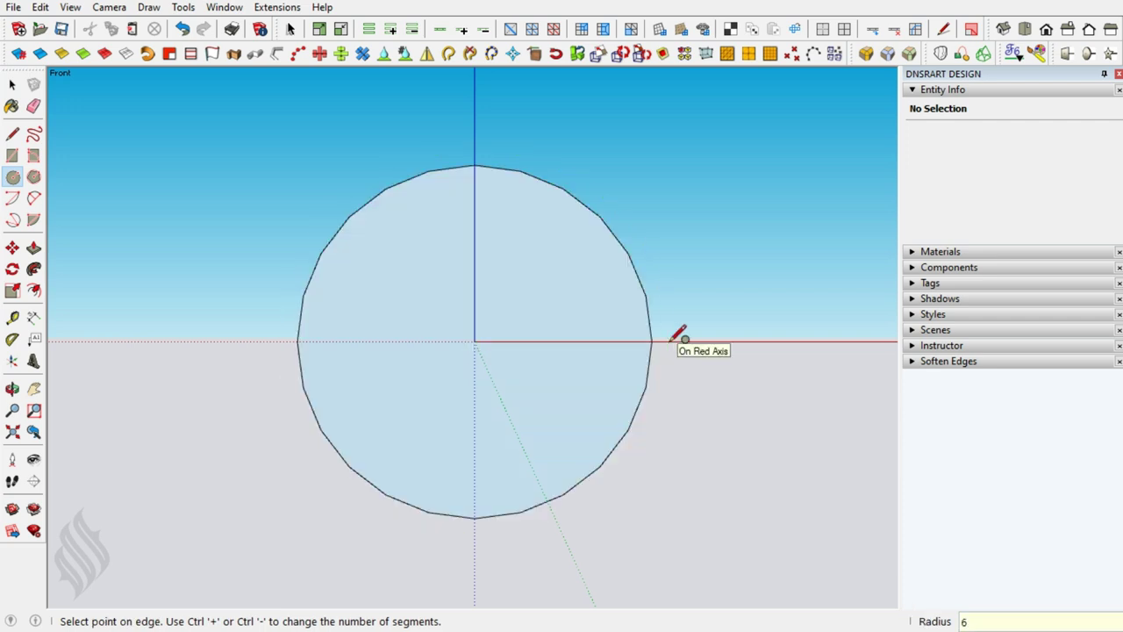
key("space")
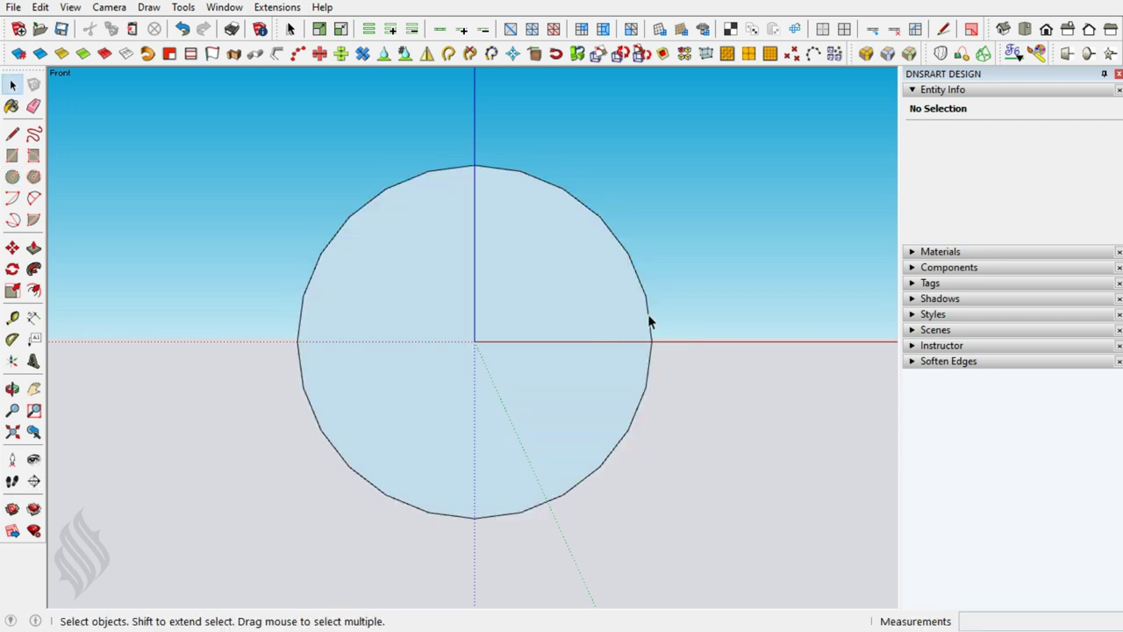
Raise the circle's segment count to 48 in Entity Info.
left_click(649, 316)
double_click(1032, 173)
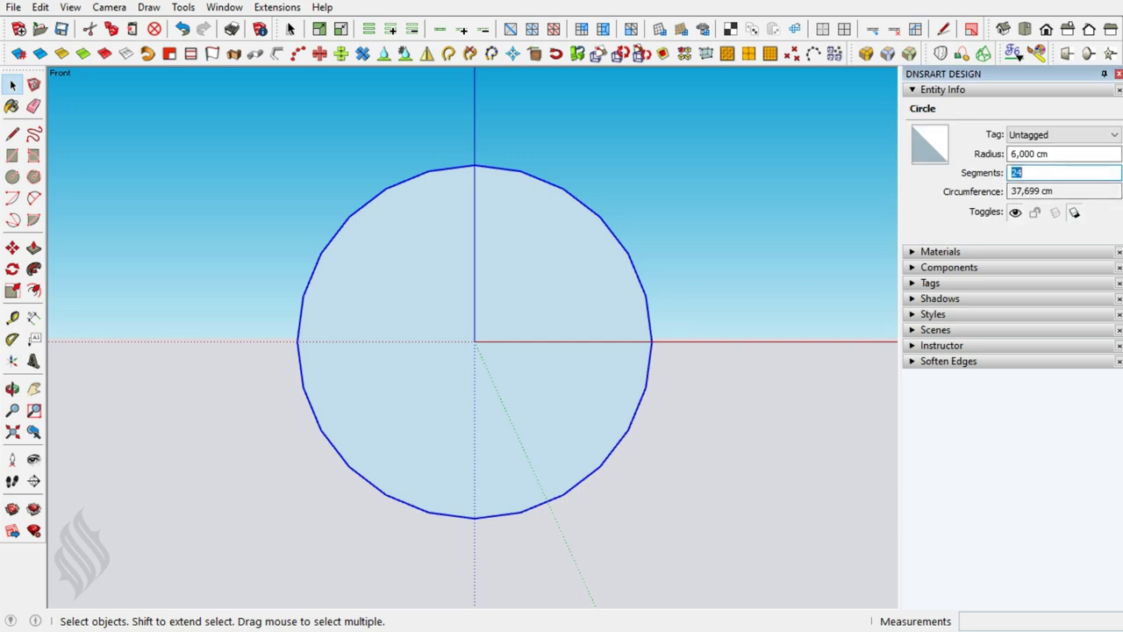
type("48")
key("Return")
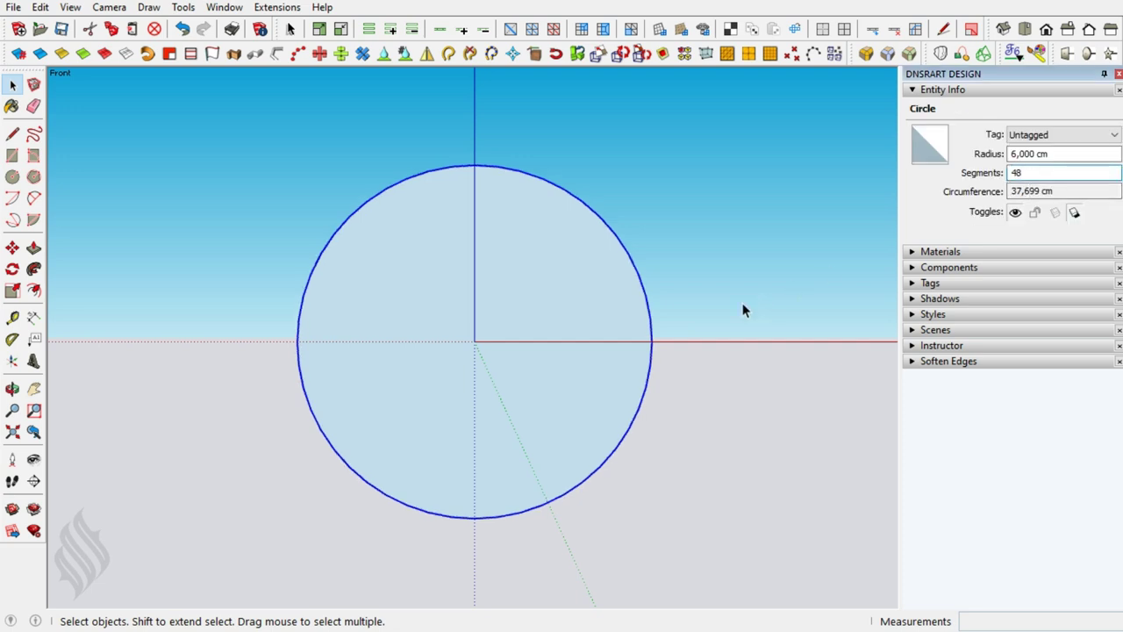
Move the circle away from the origin to a new position.
middle_click_drag(512, 367, 507, 350)
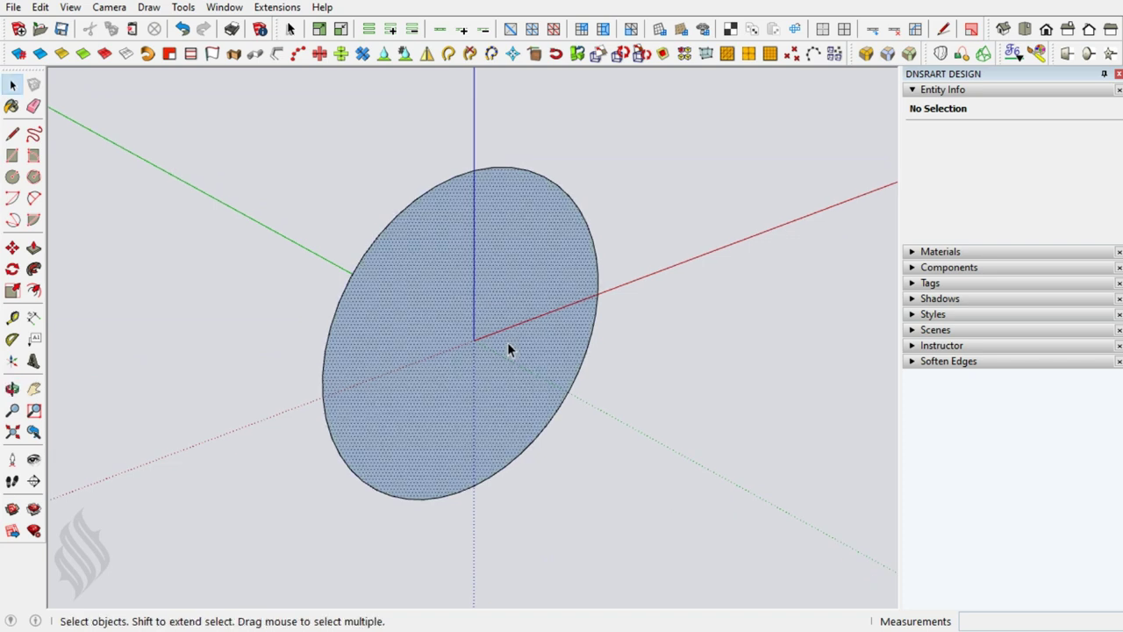
left_click(521, 387)
key("m")
left_click(486, 381)
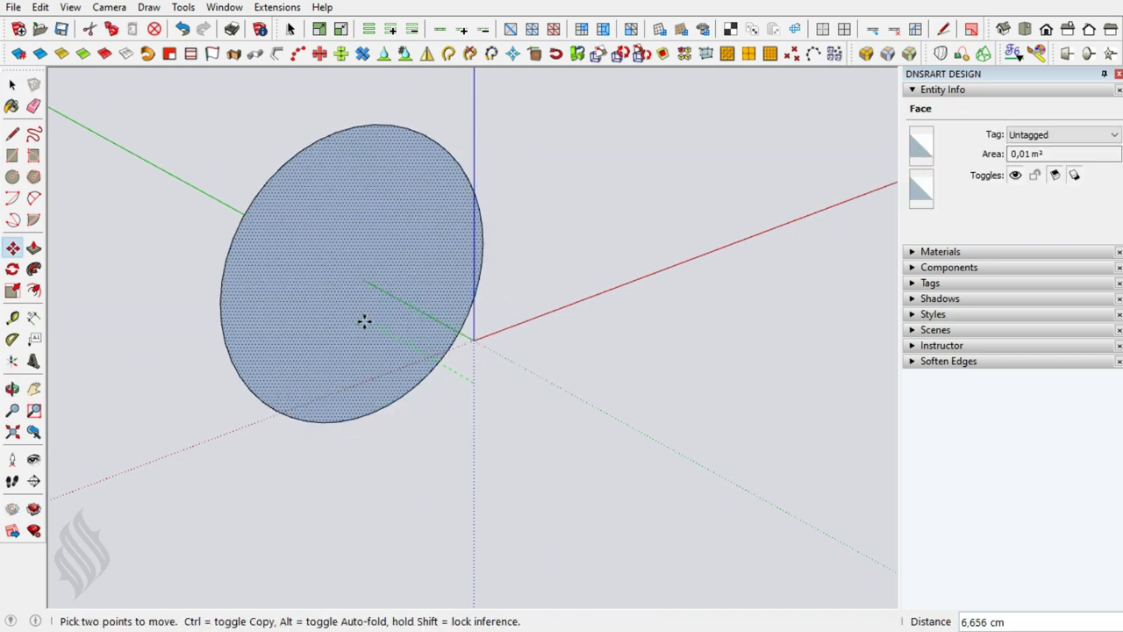
left_click(462, 321)
Draw a 5 by 5.2 cm rectangle on the ground starting at the origin.
middle_click_drag(462, 321, 286, 449)
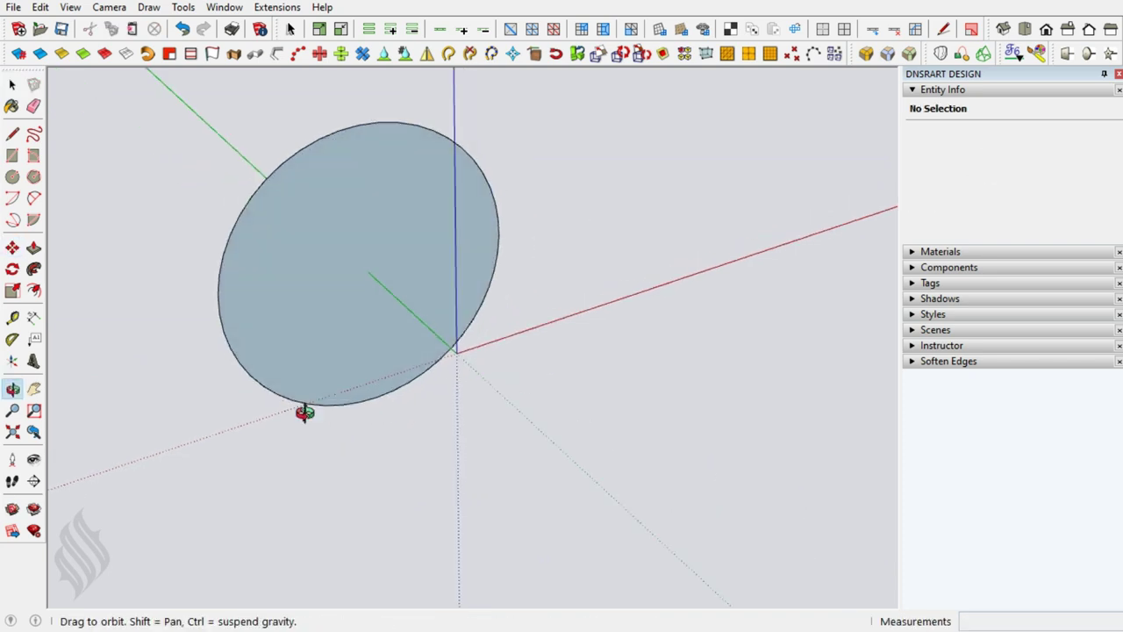
left_click(425, 368)
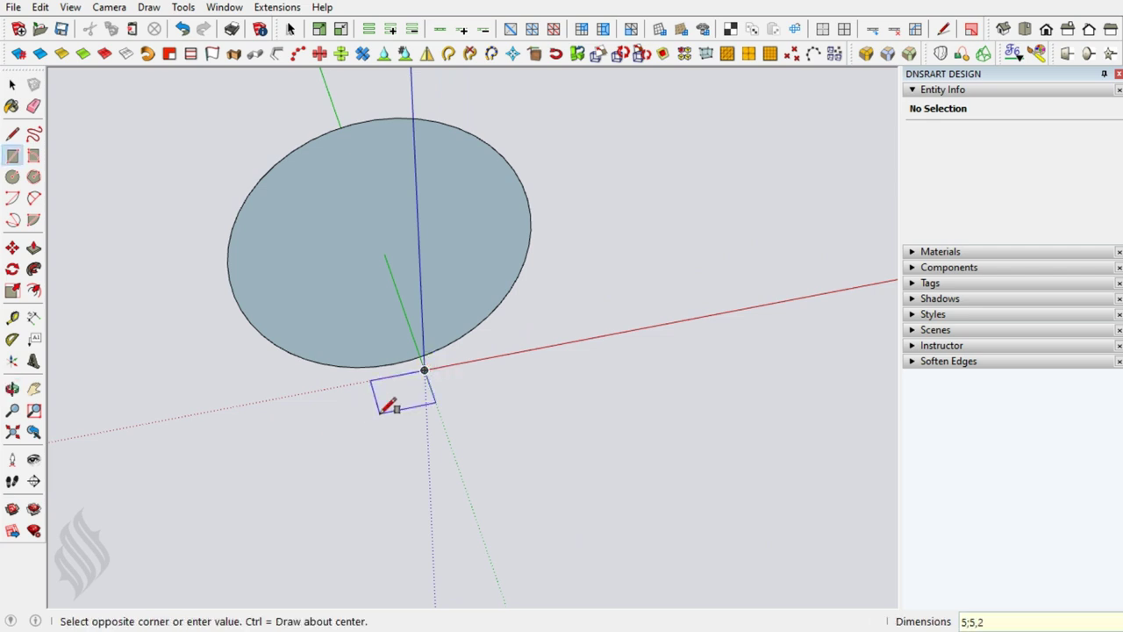
key("Return")
key("space")
Zoom in on the rectangle's corner and start a line 0.3 cm inside it.
scroll(305, 435, "up", 1)
scroll(240, 430, "up", 2)
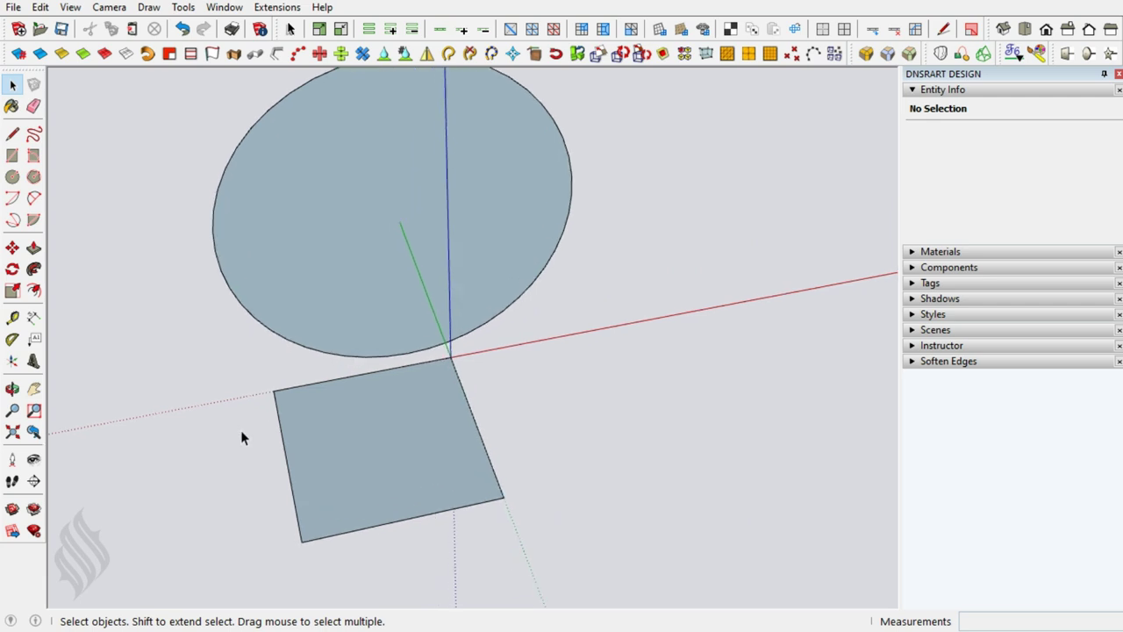
scroll(240, 430, "up", 1)
scroll(245, 427, "up", 1)
scroll(281, 386, "up", 1)
scroll(285, 373, "up", 1)
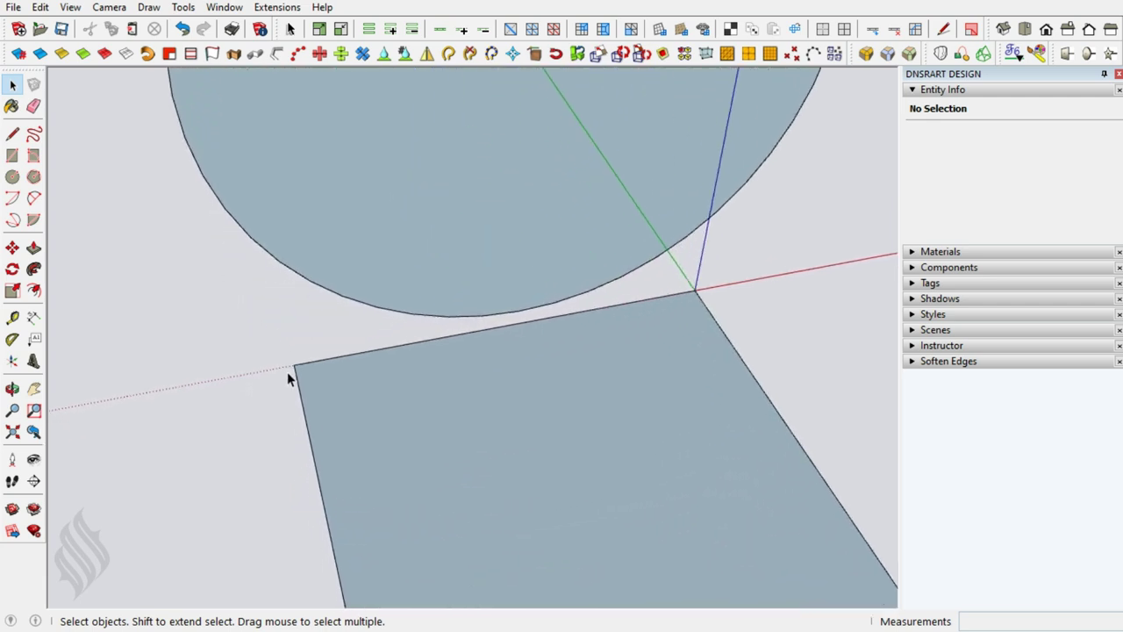
scroll(290, 377, "up", 1)
key("l")
left_click(296, 361)
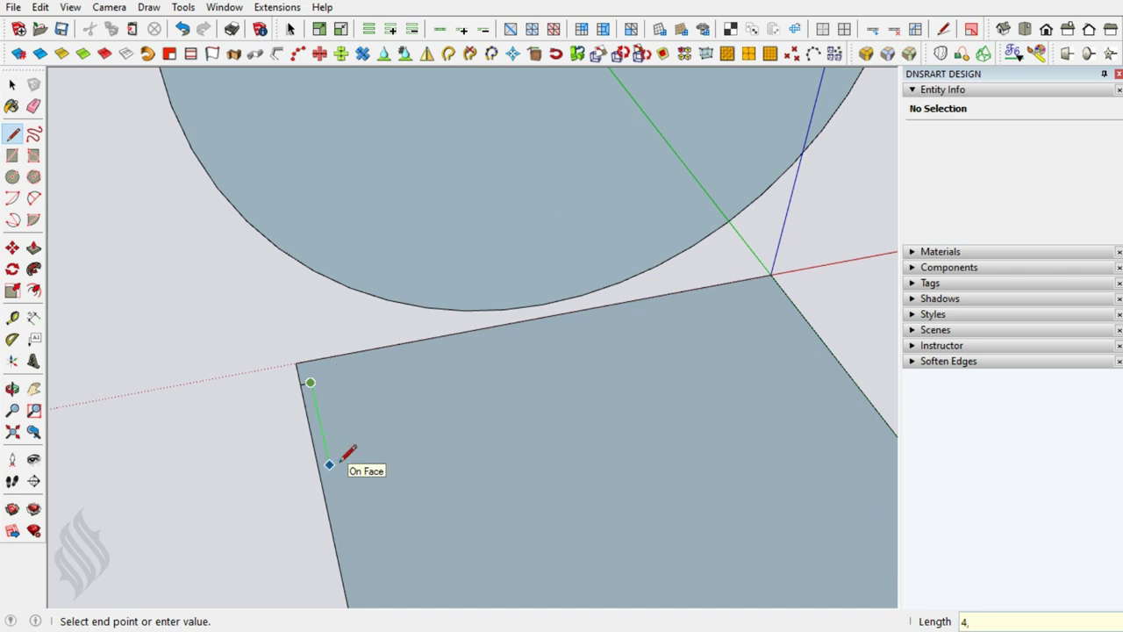
Erase the rectangle's outer left edge, leaving the 0.3 cm inset strip.
key("h")
mouse_move(333, 459)
left_mouse_down()
mouse_move(339, 427)
mouse_move(389, 381)
mouse_move(441, 405)
mouse_move(438, 341)
left_mouse_up()
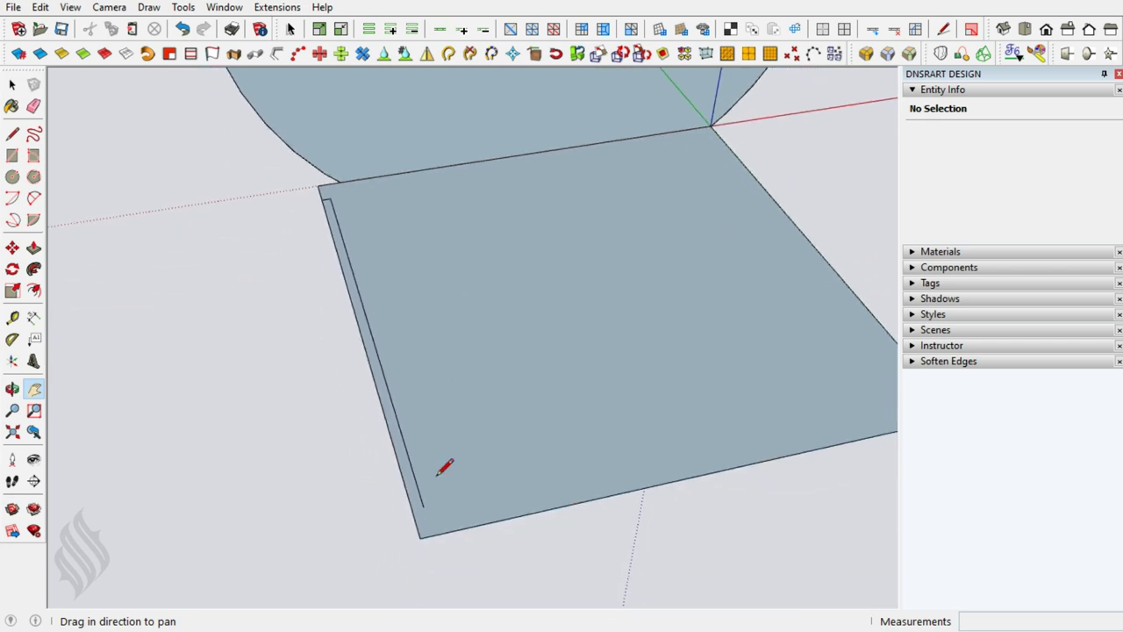
left_click(422, 505)
key("space")
key("e")
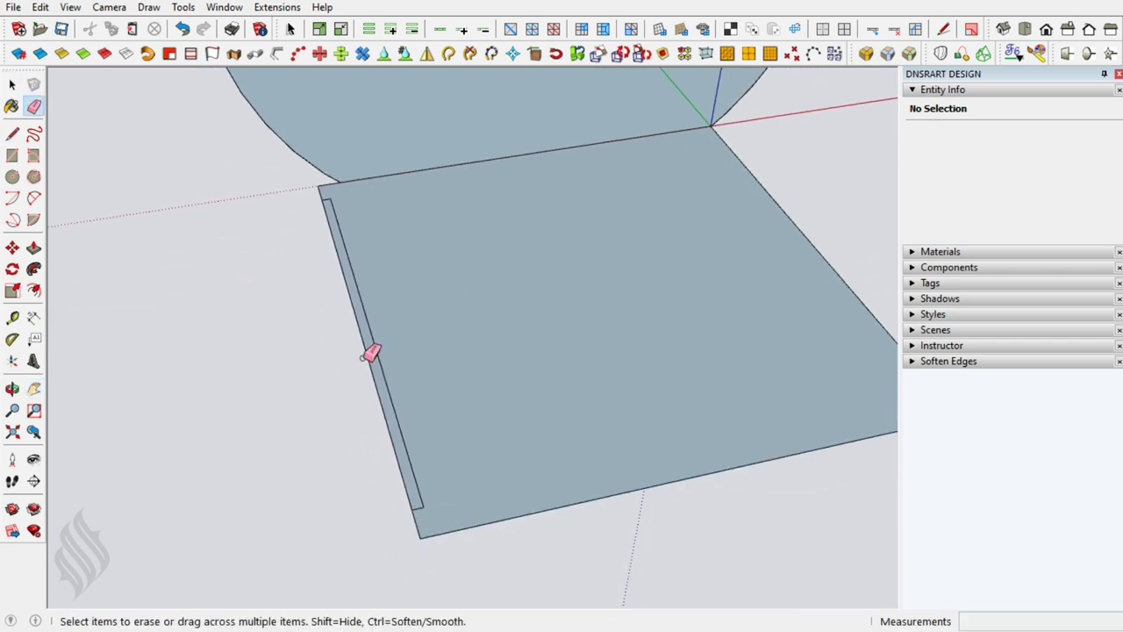
left_click(378, 367)
scroll(339, 180, "up", 5)
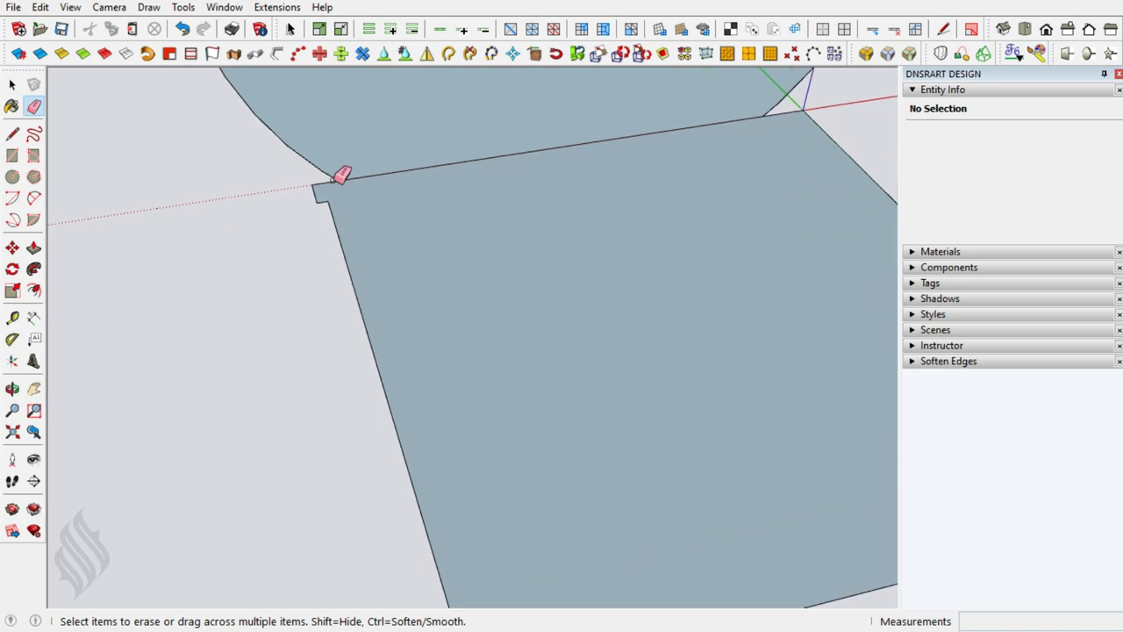
Round the upper notch corner with an arc.
key("o")
left_click_drag(377, 252, 371, 310)
key("space")
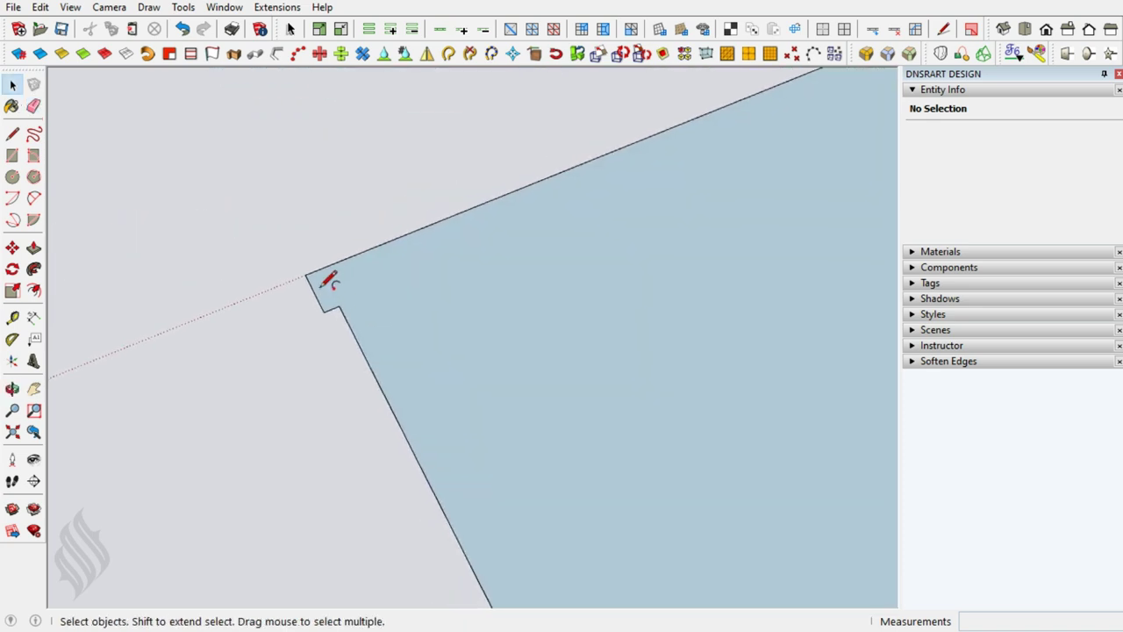
key("a")
left_click(323, 270)
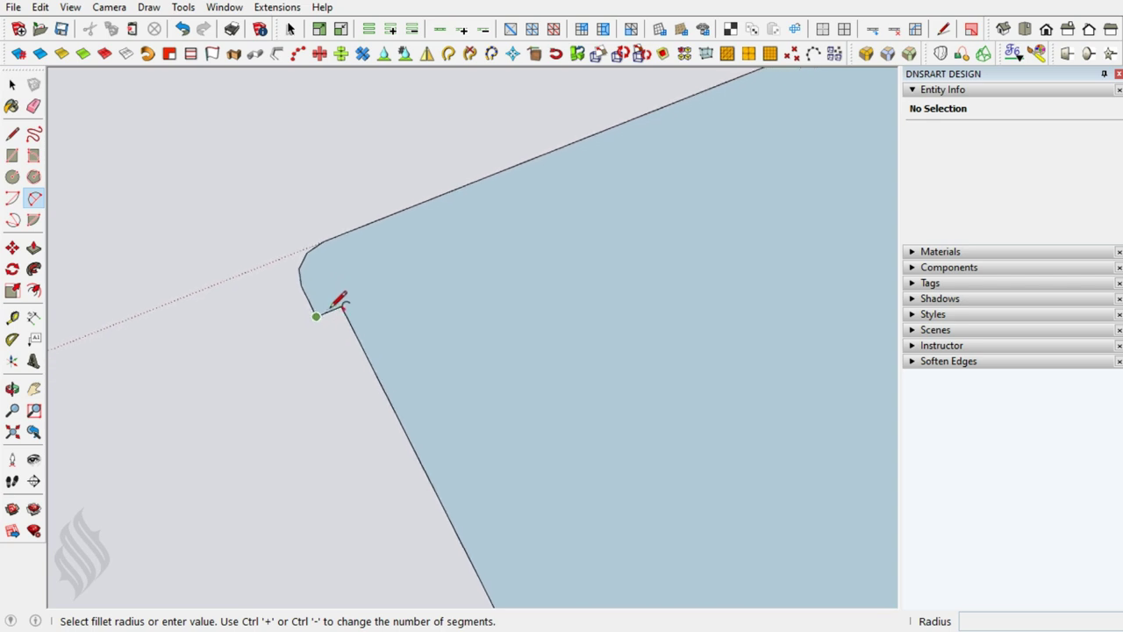
left_click(329, 310)
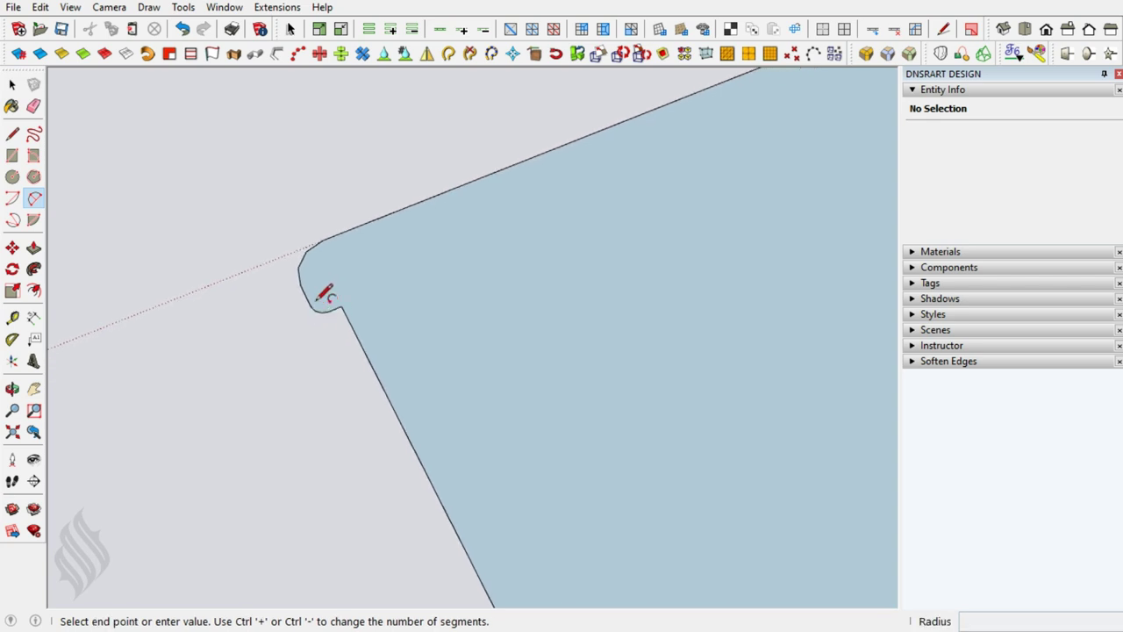
Round the lower outer corner and the lower notch corner with arcs.
key("h")
scroll(303, 246, "down", 2)
scroll(303, 246, "down", 2)
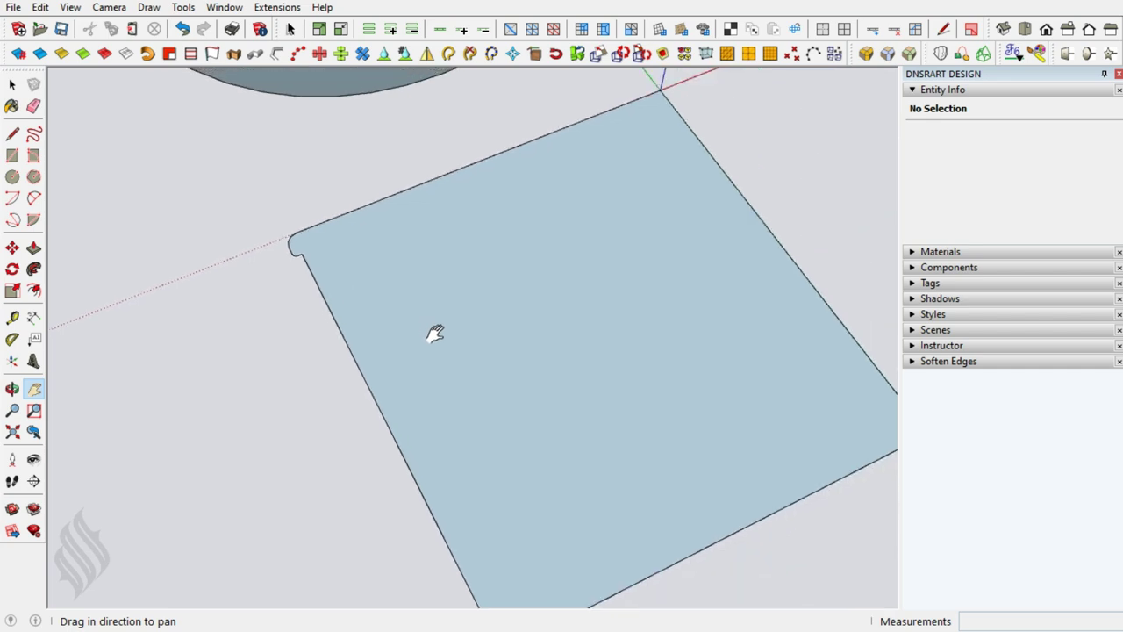
left_click_drag(436, 334, 399, 251)
scroll(439, 457, "up", 2)
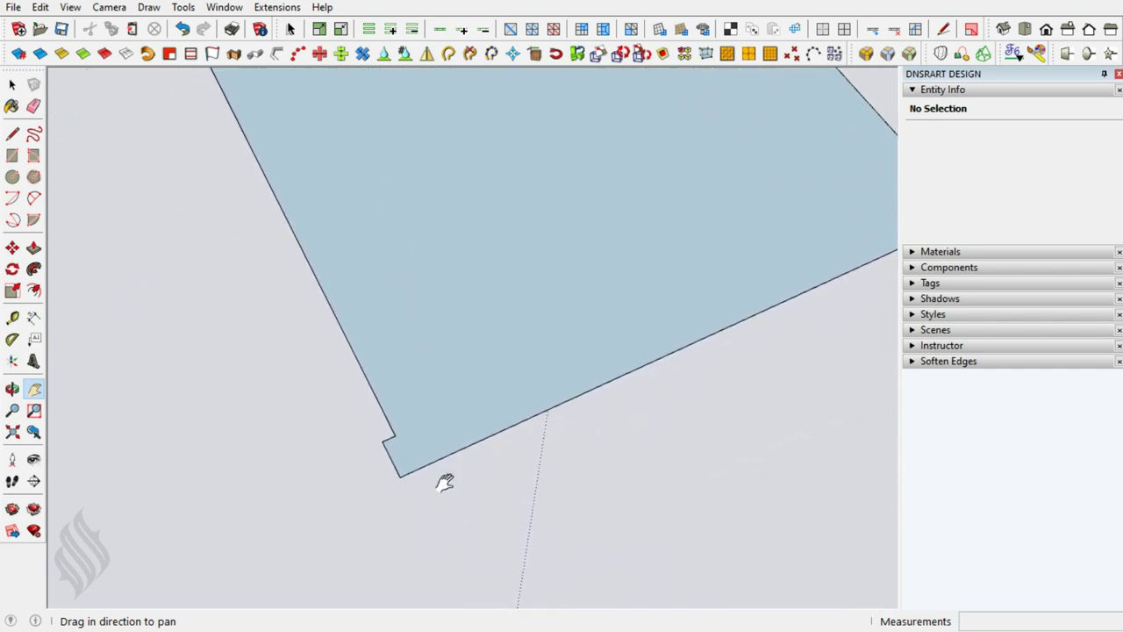
scroll(421, 465, "up", 2)
key("a")
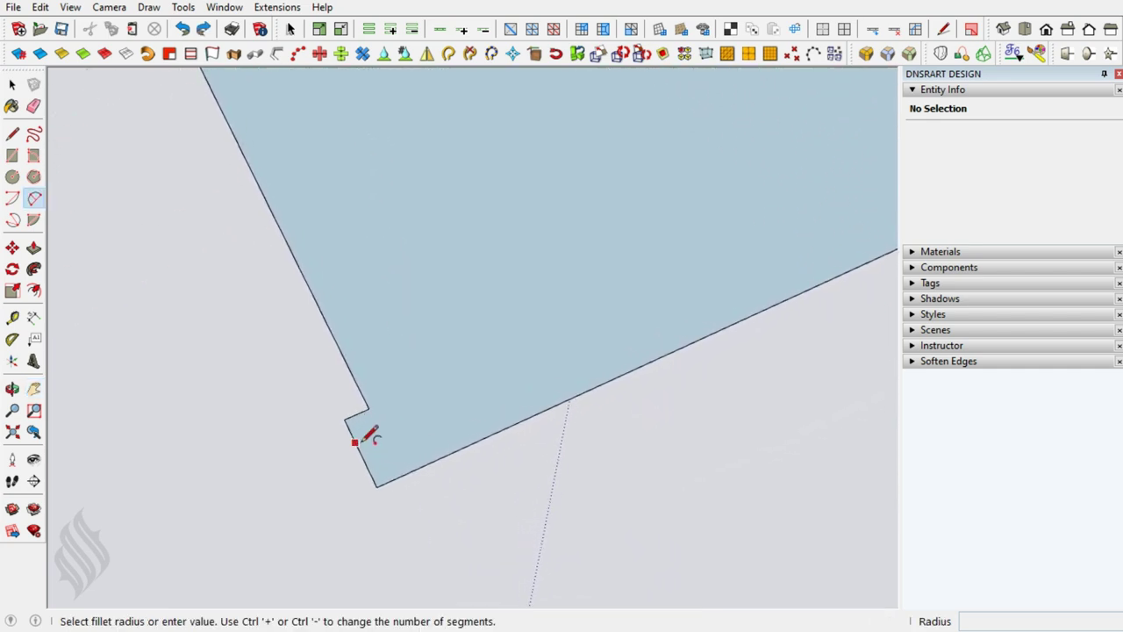
left_click(360, 452)
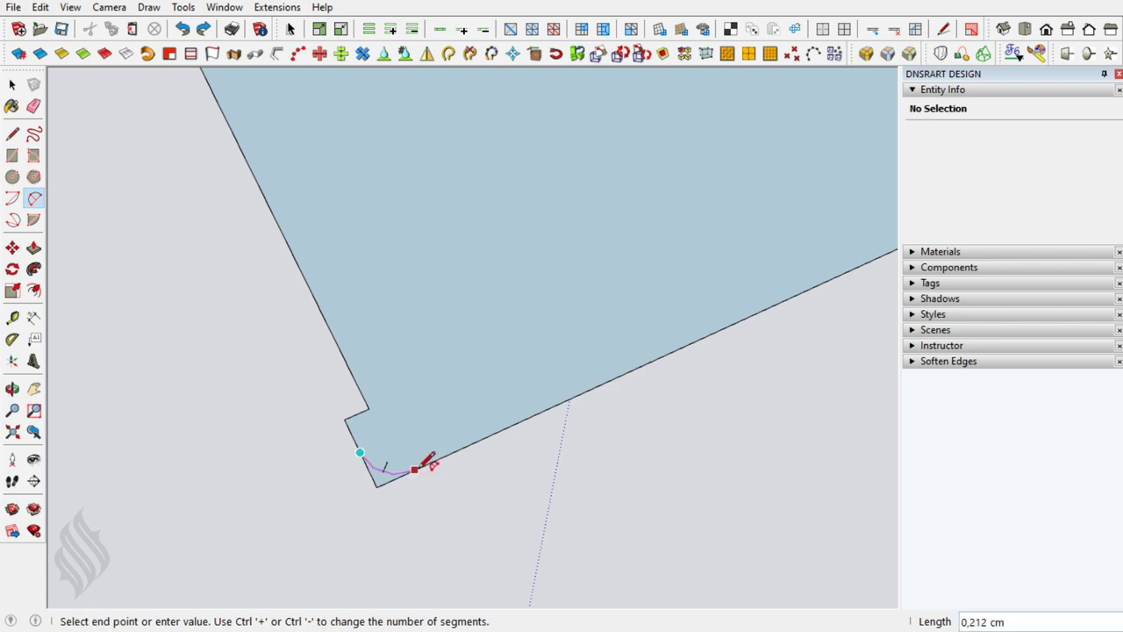
left_click(416, 469)
left_click(354, 415)
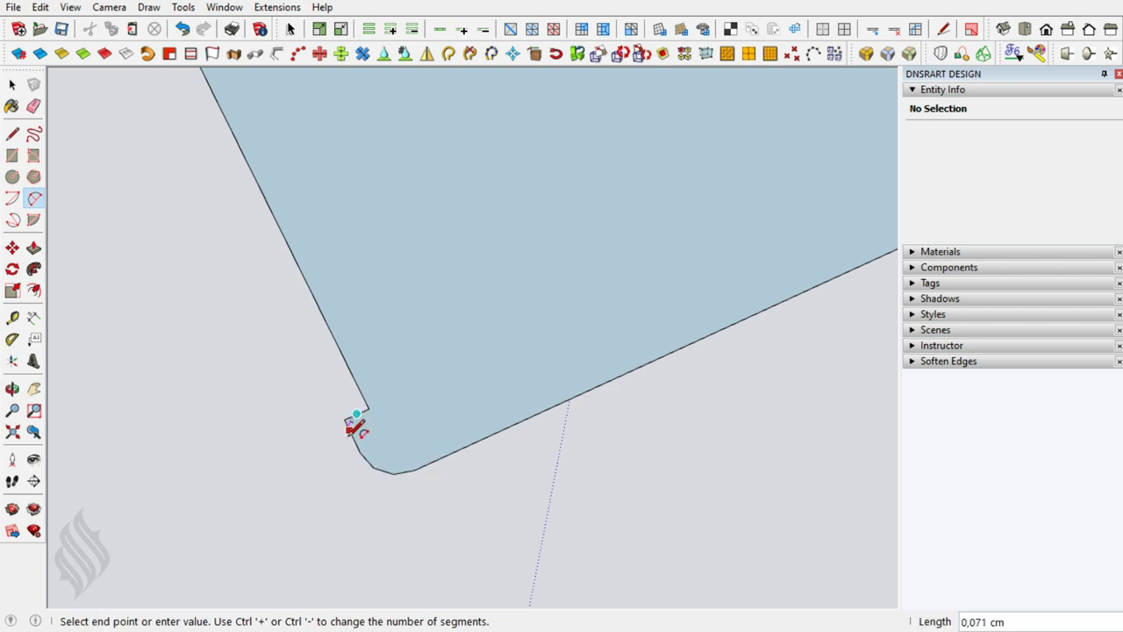
left_click(351, 425)
Start a new line at the lower notch corner.
scroll(263, 448, "down", 1)
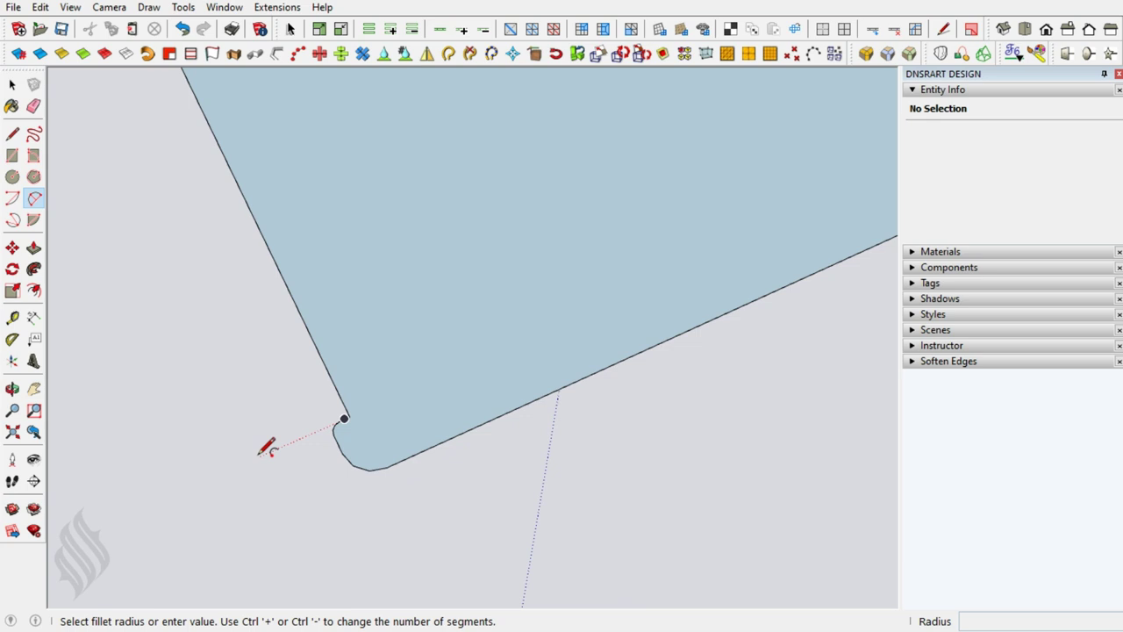
key("l")
left_click(334, 424)
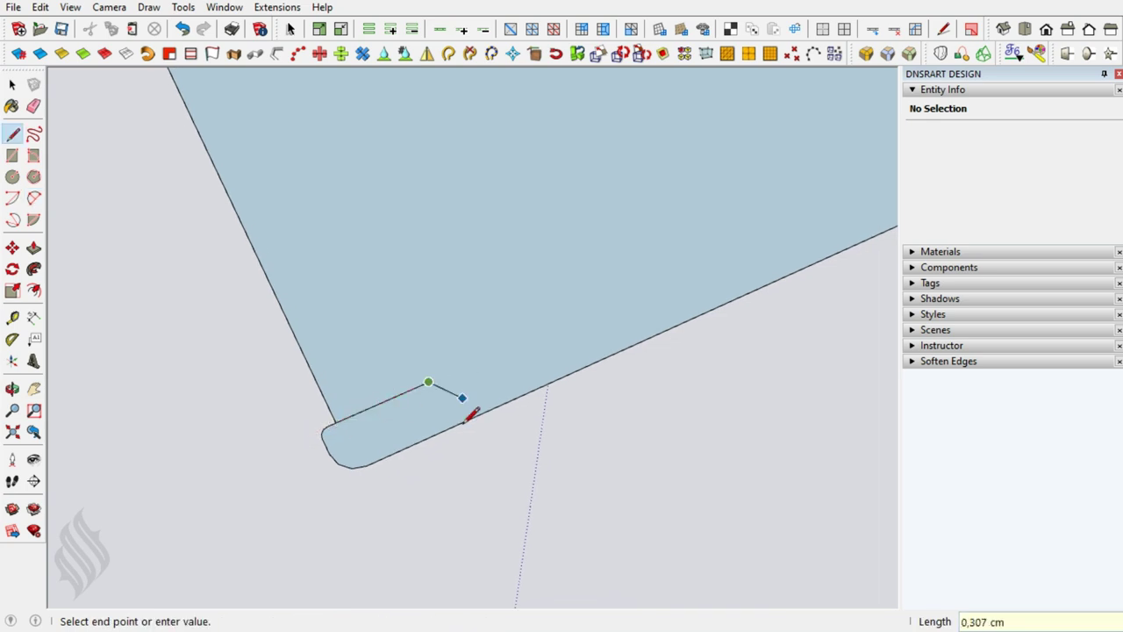
Erase the lower strip's right and bottom edges, leaving the profile face with its rounded tab.
key("space")
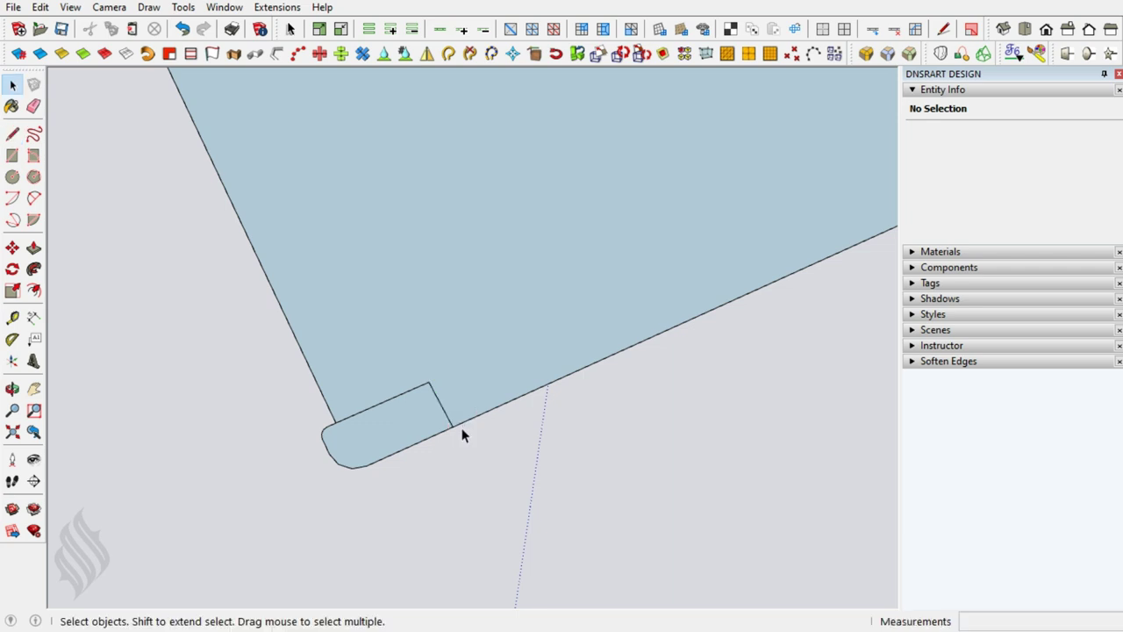
key("a")
left_click(440, 404)
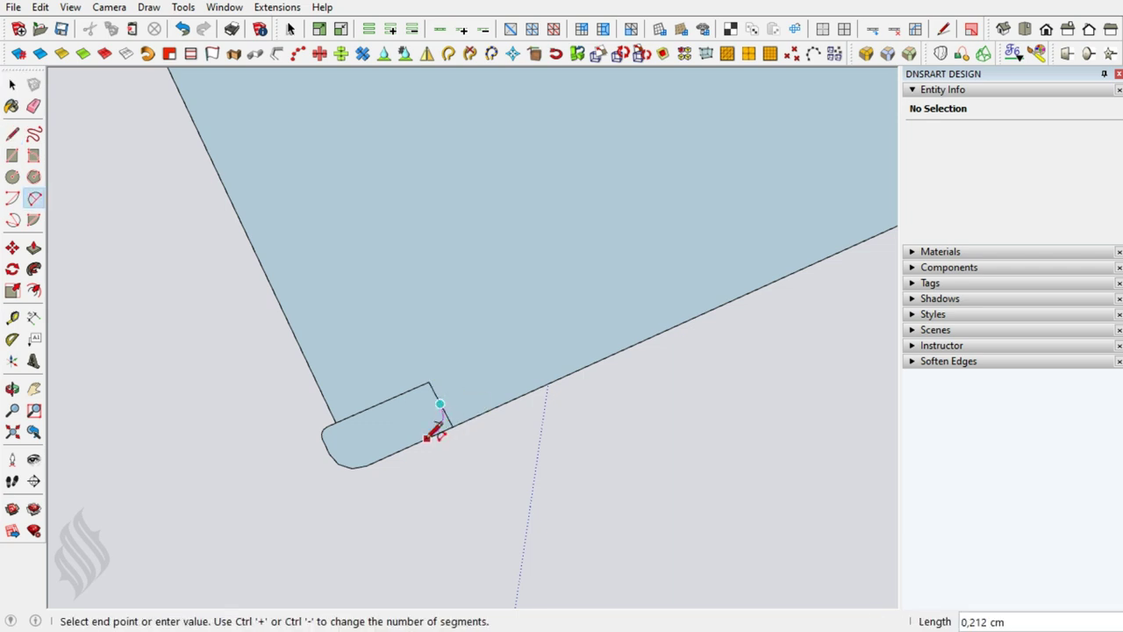
key("space")
key("l")
left_click(428, 382)
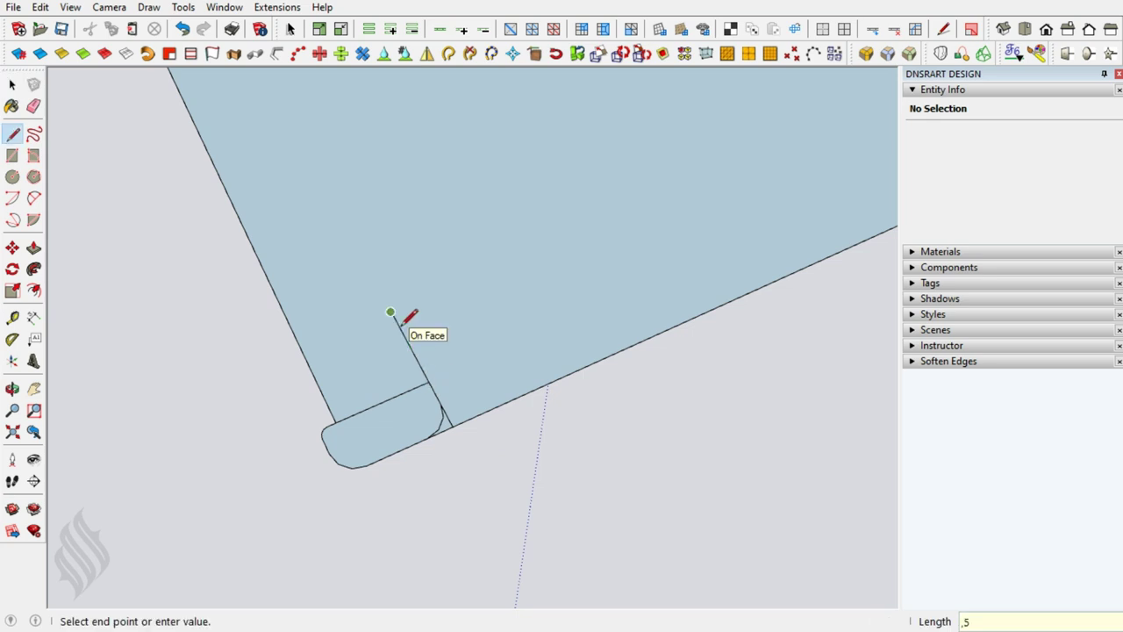
middle_click_drag(397, 327, 456, 369, "shift")
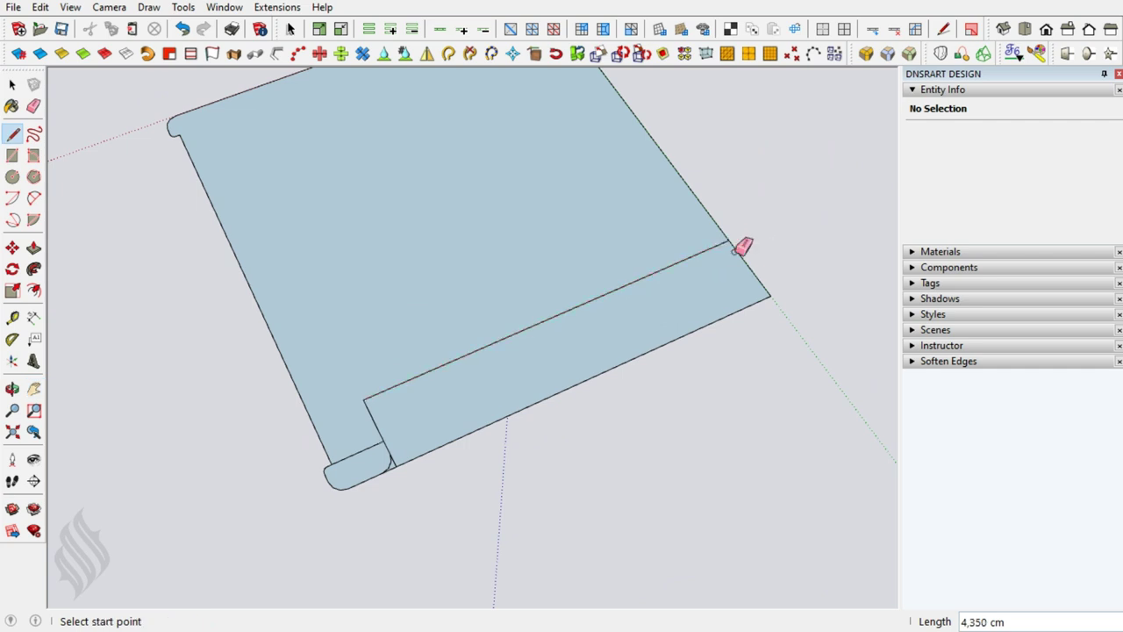
key("e")
left_click_drag(736, 249, 657, 342)
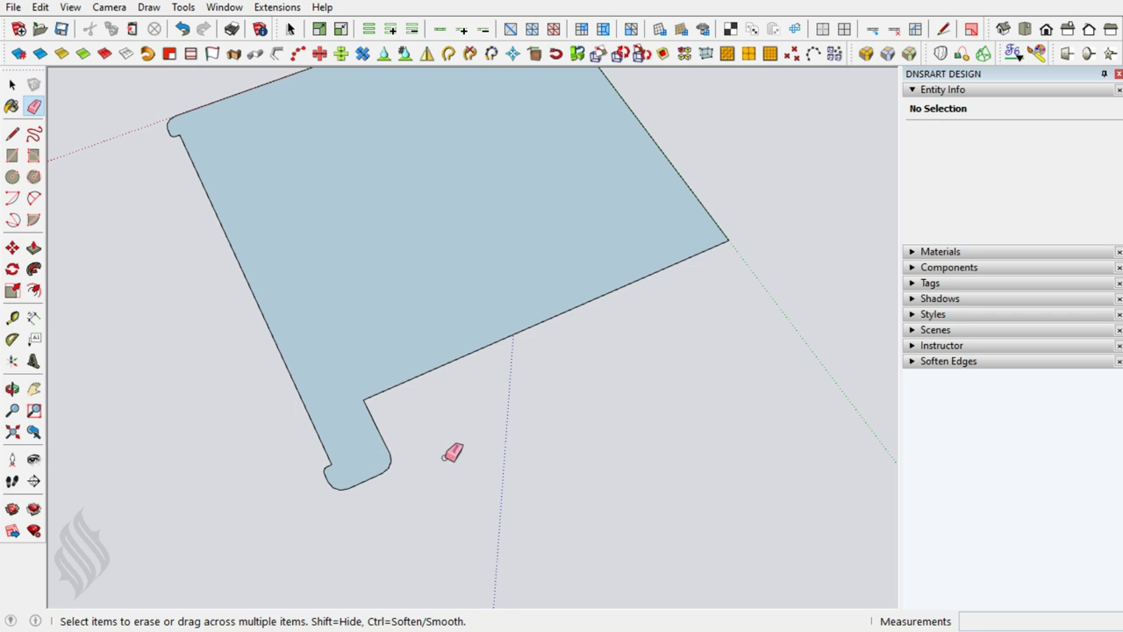
mouse_move(466, 319)
middle_mouse_down()
mouse_move(624, 359)
mouse_move(471, 366)
mouse_move(284, 270)
mouse_move(239, 230)
middle_mouse_up()
Sweep the profile face around the circle with Follow Me to form a ring.
left_click(363, 369)
key("p")
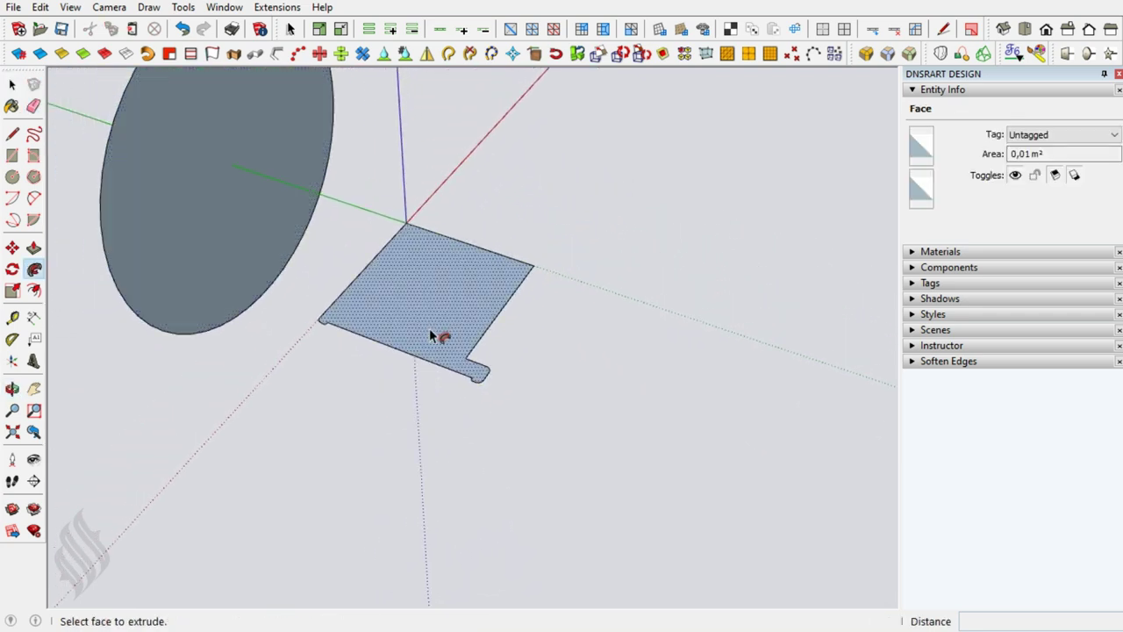
left_click(389, 291)
key("space")
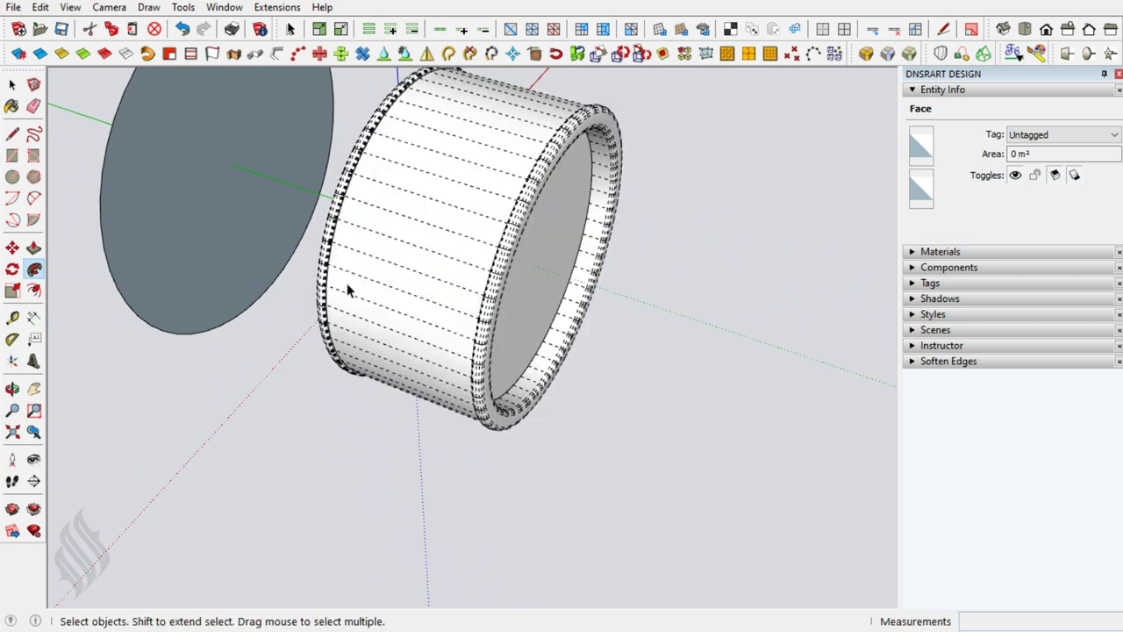
Delete the guide circle and make the ring a group.
double_click(229, 238)
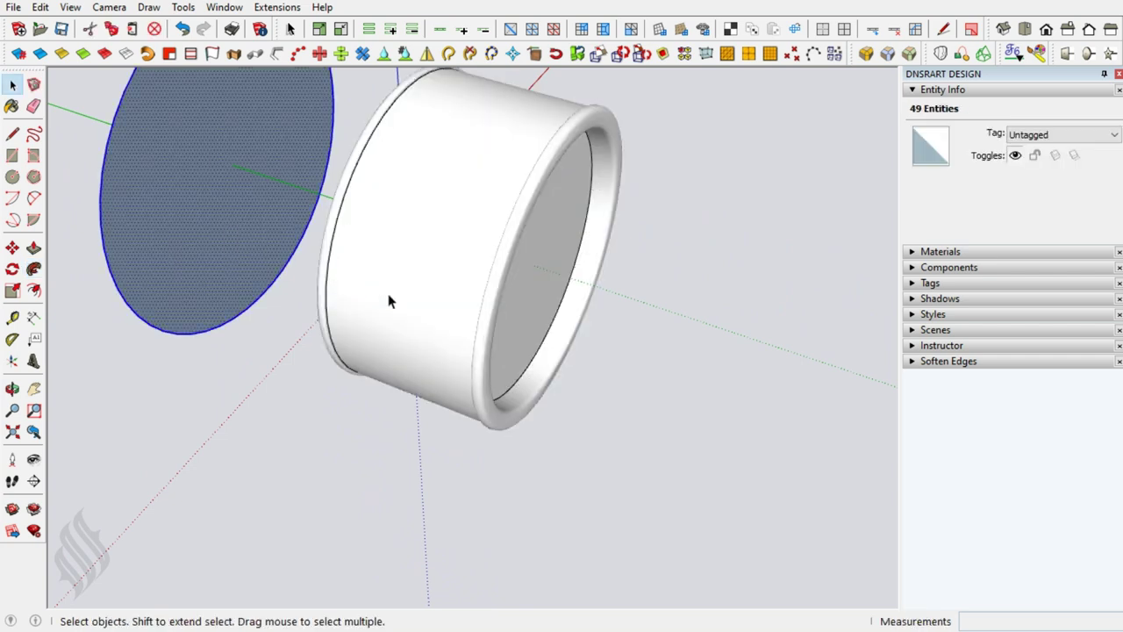
key("Delete")
triple_click(443, 309)
right_click(443, 309)
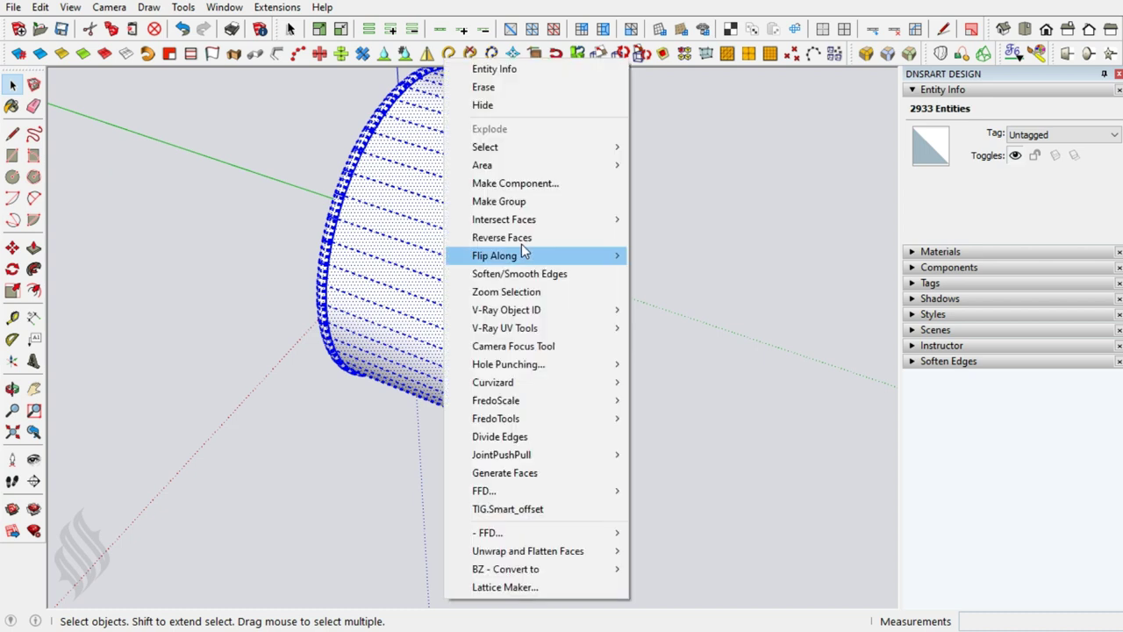
left_click(505, 201)
left_click(660, 322)
mouse_move(526, 377)
middle_mouse_down()
mouse_move(263, 414)
mouse_move(176, 238)
mouse_move(559, 251)
mouse_move(502, 408)
mouse_move(519, 179)
middle_mouse_up()
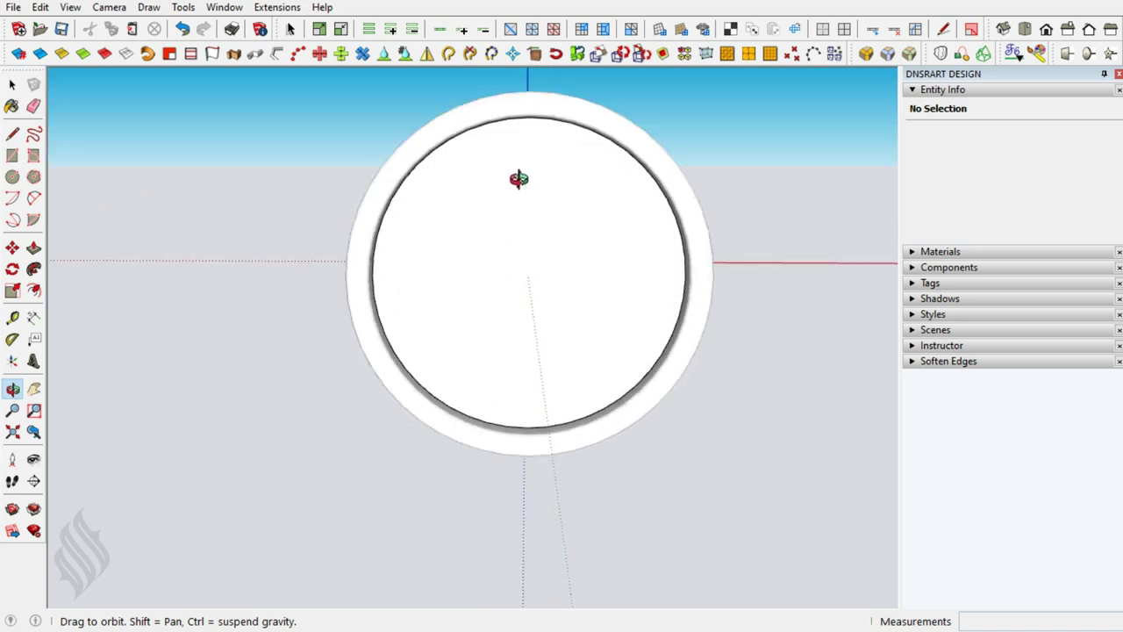
mouse_move(614, 451)
middle_mouse_down("shift")
mouse_move(562, 304)
mouse_move(509, 364)
mouse_move(503, 313)
mouse_move(517, 376)
mouse_move(511, 336)
mouse_move(657, 407)
mouse_move(571, 290)
mouse_move(514, 260)
middle_mouse_up("shift")
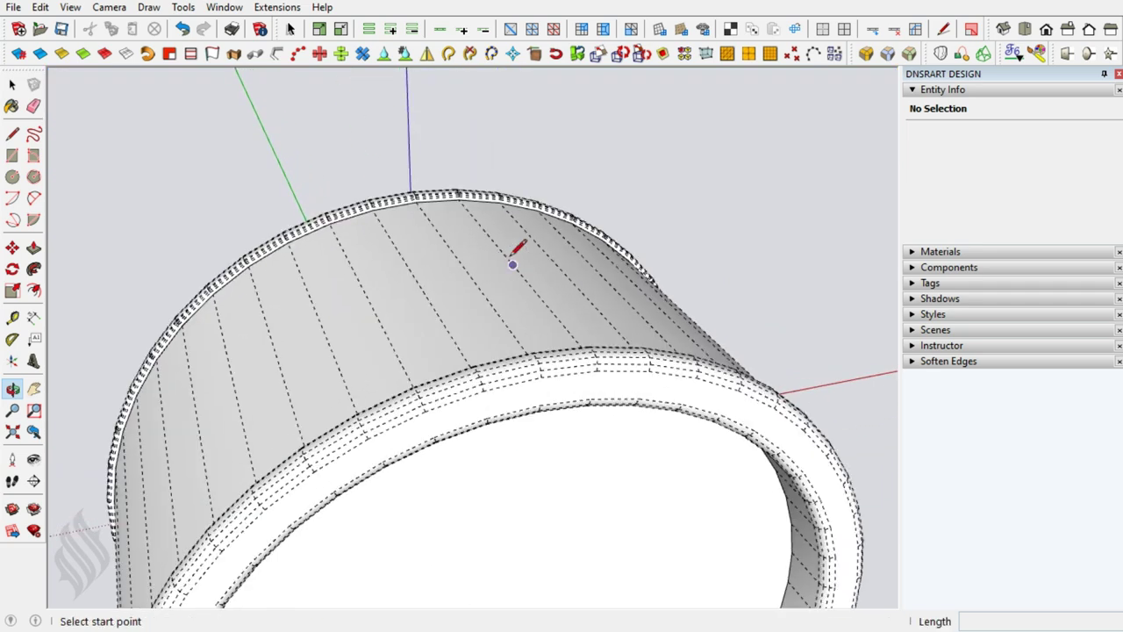
Draw a short vertical and a horizontal edge on the ring's outer surface.
left_click(513, 264)
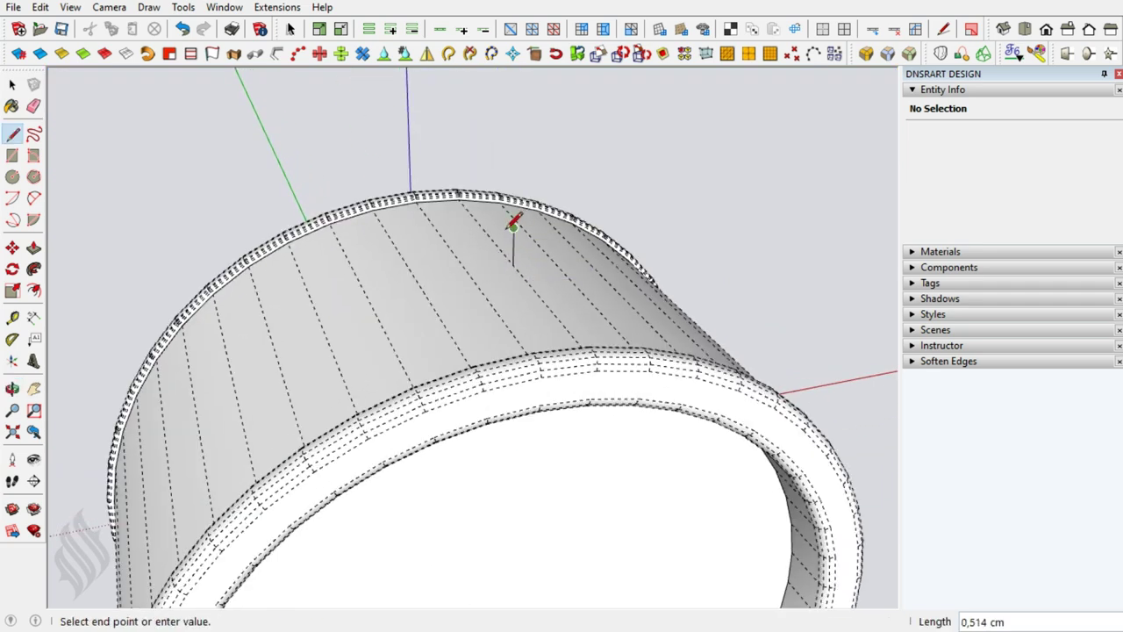
left_click(514, 228)
key("Escape")
left_click(464, 268)
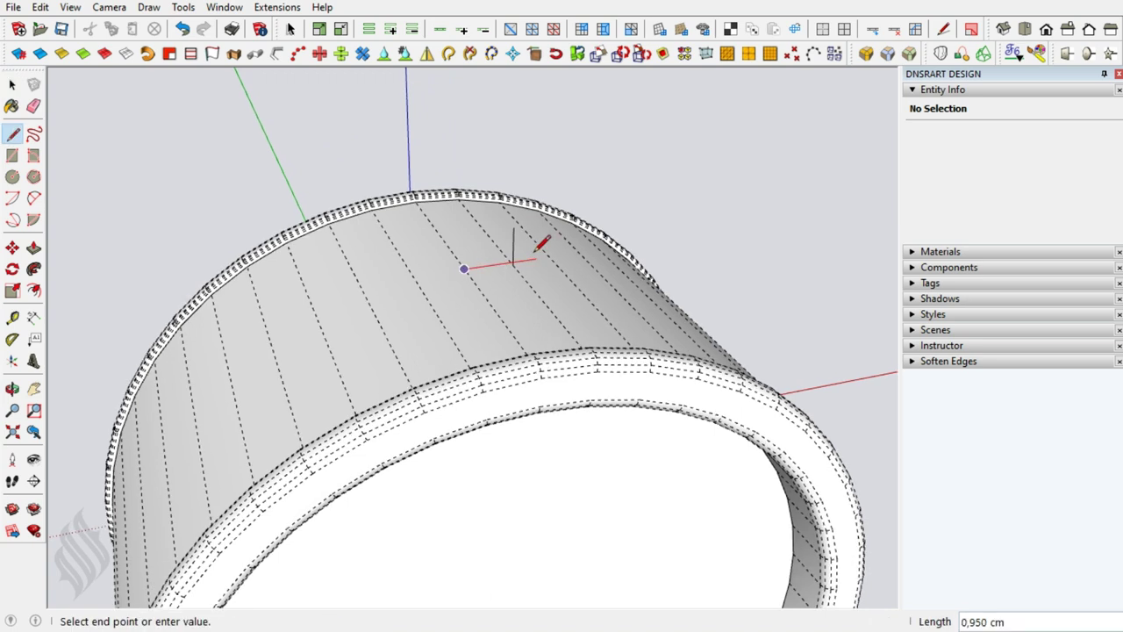
key("e")
Erase the vertical helper edge, keeping the short horizontal edge.
scroll(527, 254, "up", 1)
scroll(527, 255, "up", 1)
scroll(523, 258, "up", 1)
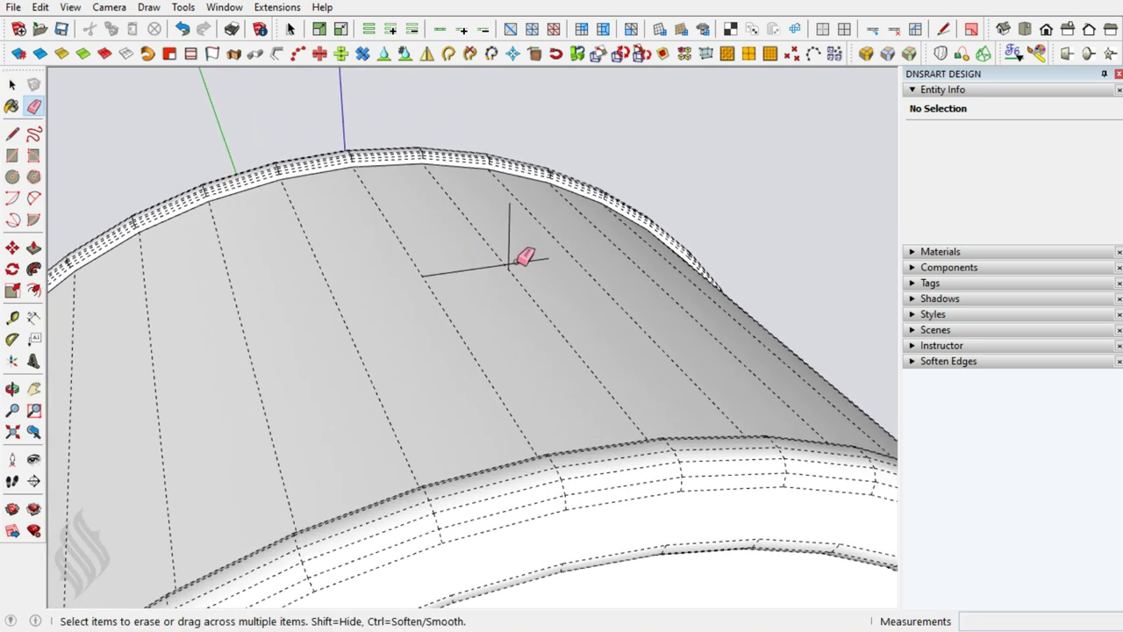
scroll(524, 256, "up", 1)
scroll(519, 255, "up", 1)
scroll(509, 261, "up", 1)
scroll(512, 259, "up", 1)
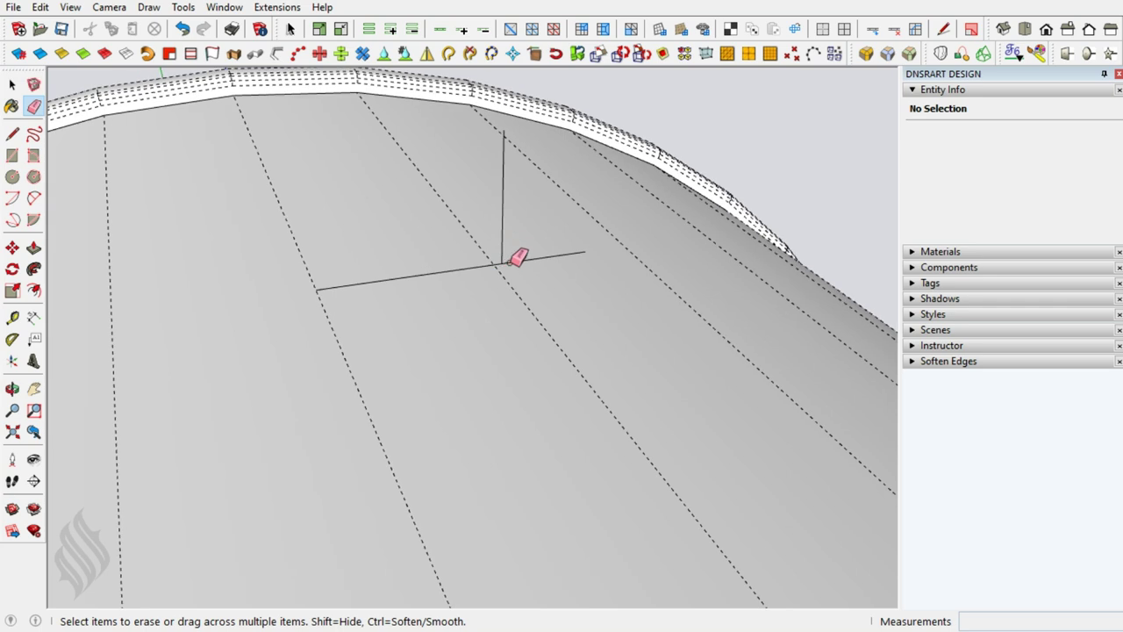
left_click(502, 249)
key("space")
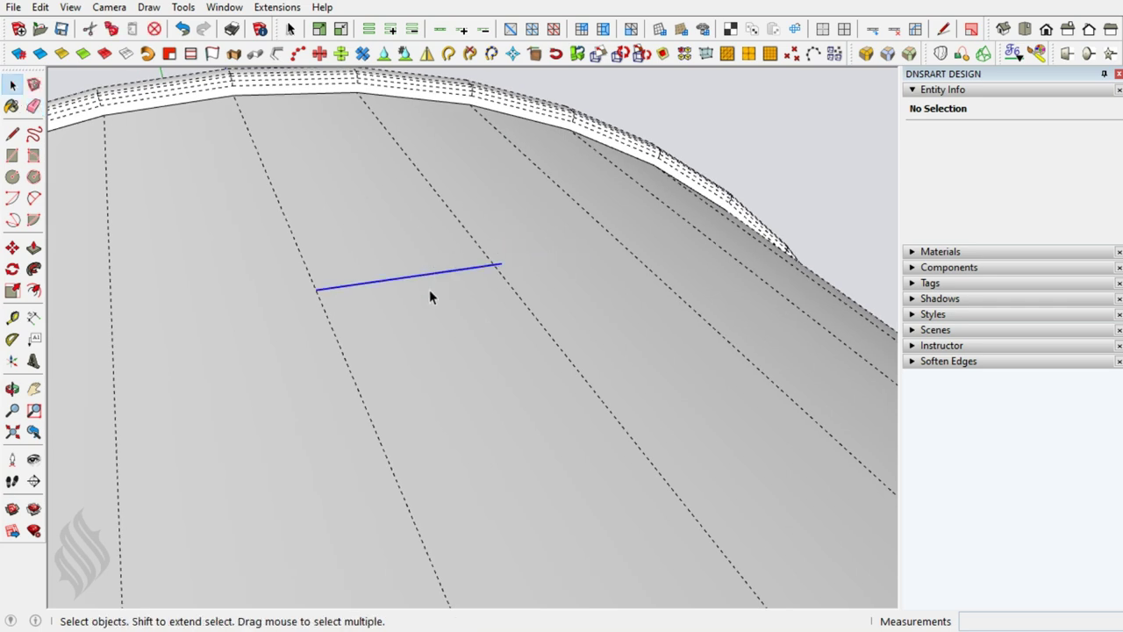
Extrude the 0.64 cm edge along the green axis into a small rectangular face.
left_click(429, 277)
middle_click_drag(414, 406, 381, 106)
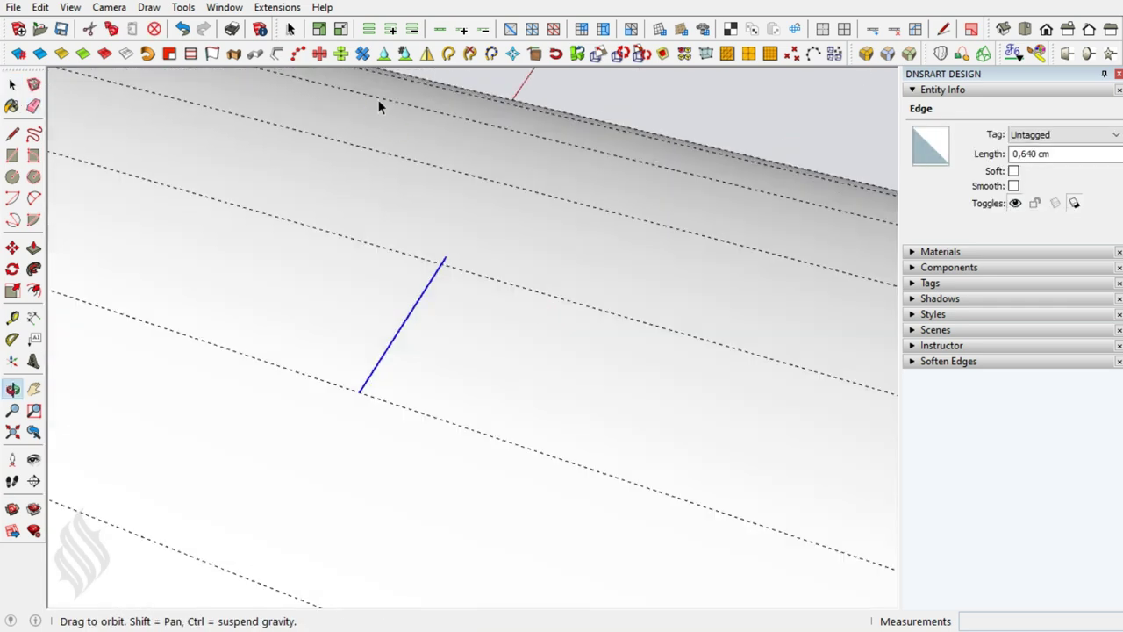
left_click(212, 55)
left_click(393, 341)
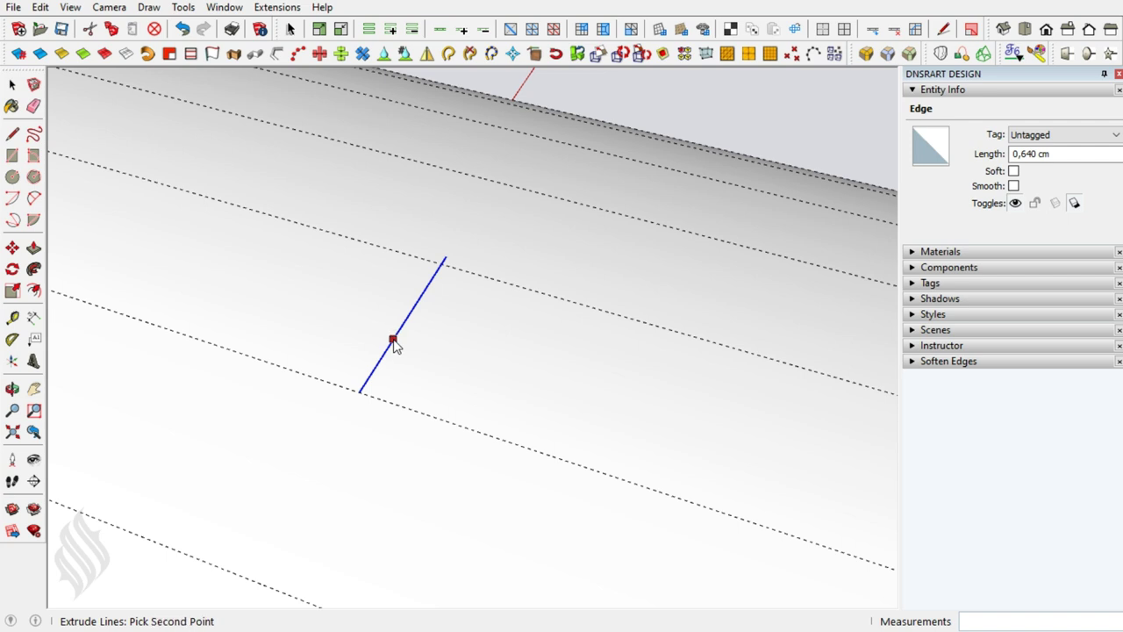
key("Return")
key("space")
Move the new rectangular face 2 cm over.
left_click(442, 346)
key("m")
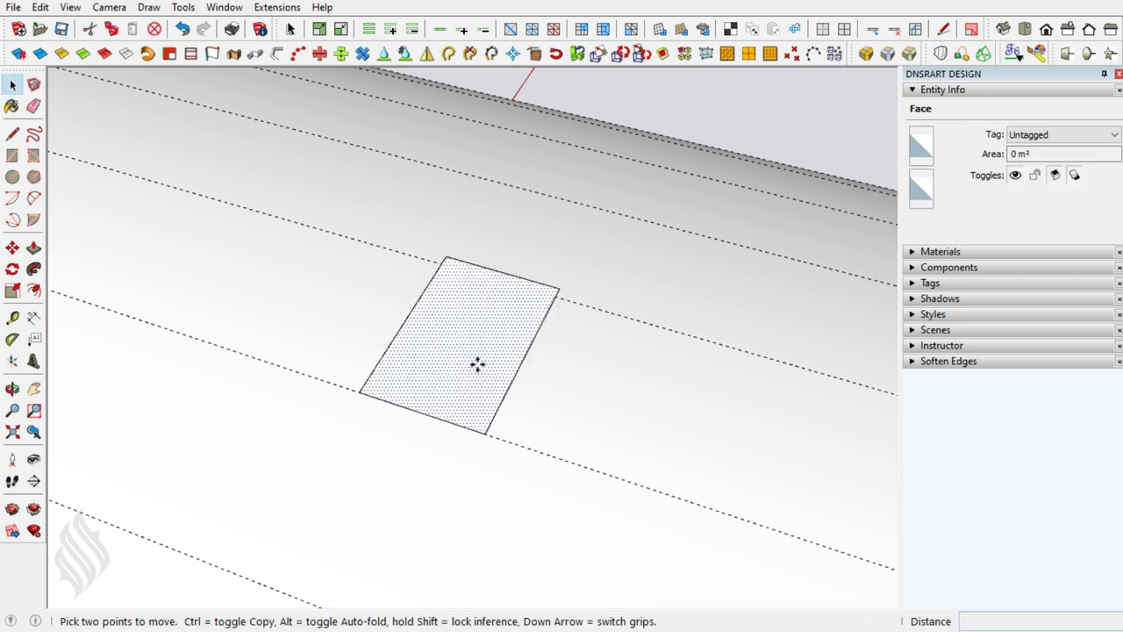
left_click(478, 365)
type("2")
key("Return")
key("space")
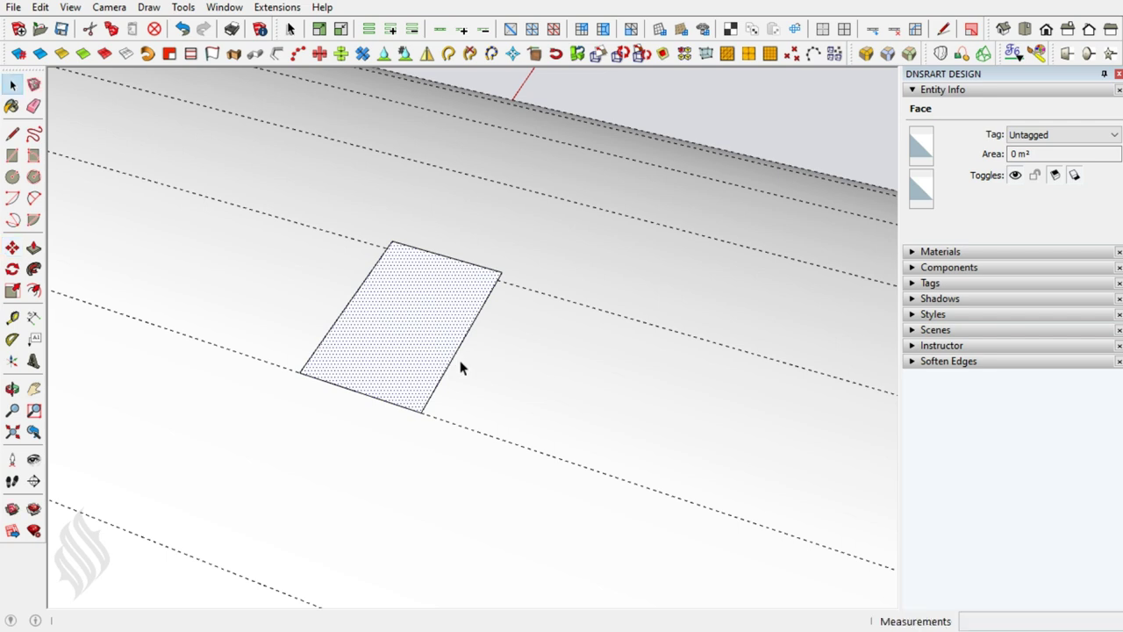
key("shift+p")
Round the small face's top corners with 2-point arcs.
left_click(446, 255)
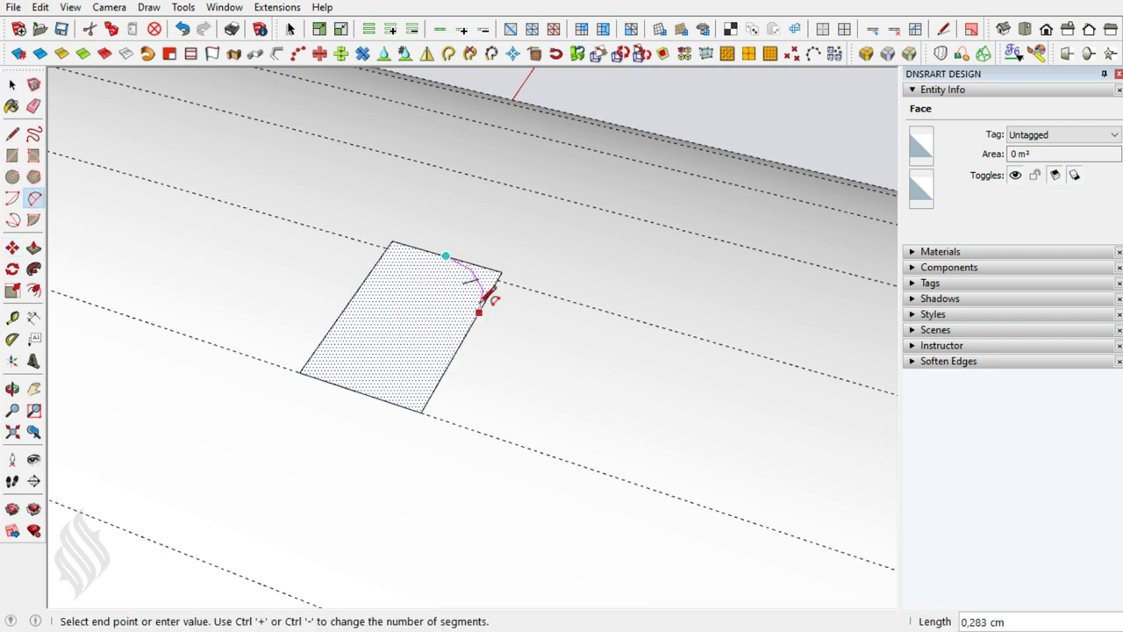
left_click(479, 309)
left_click(446, 255)
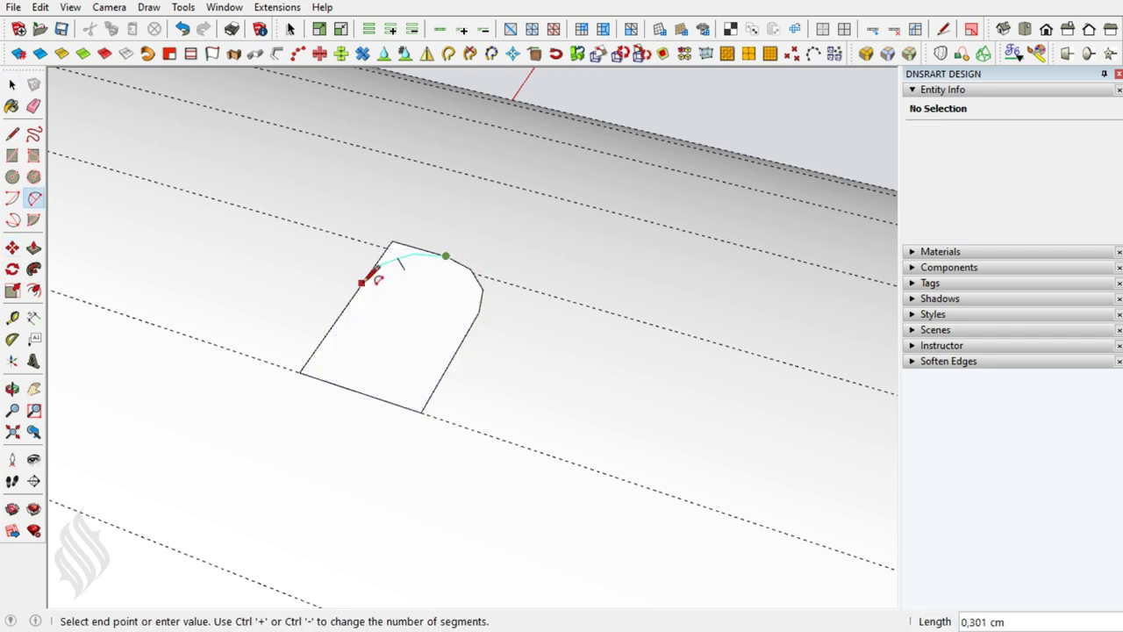
key("space")
Mirror the rounded face across its bottom edge into a capsule slot and group it.
left_click(402, 339)
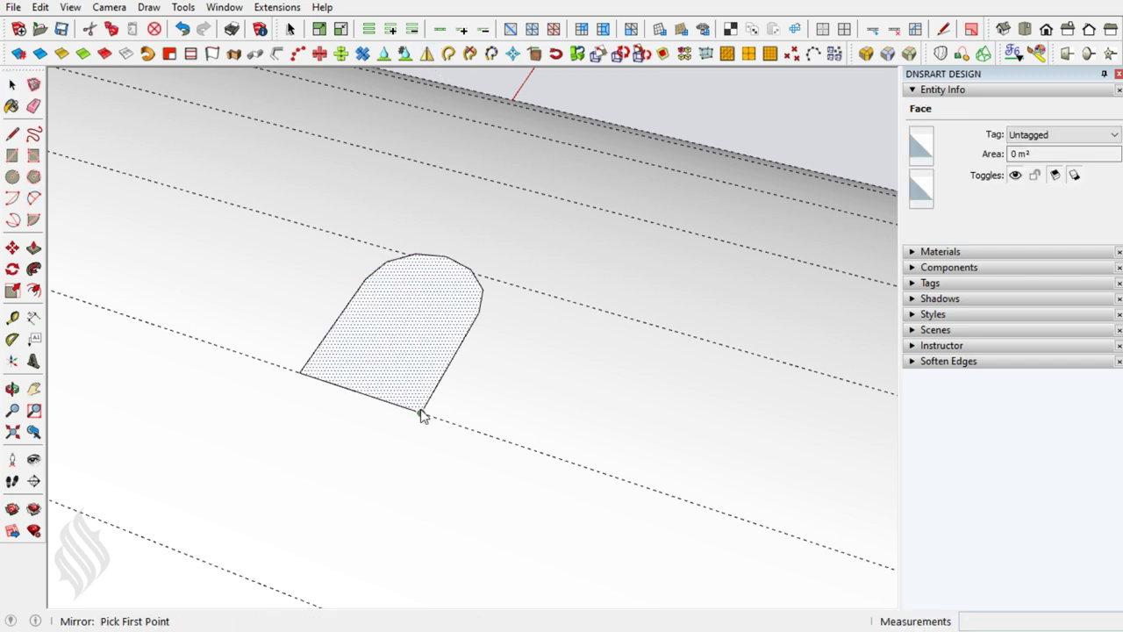
left_click(496, 399)
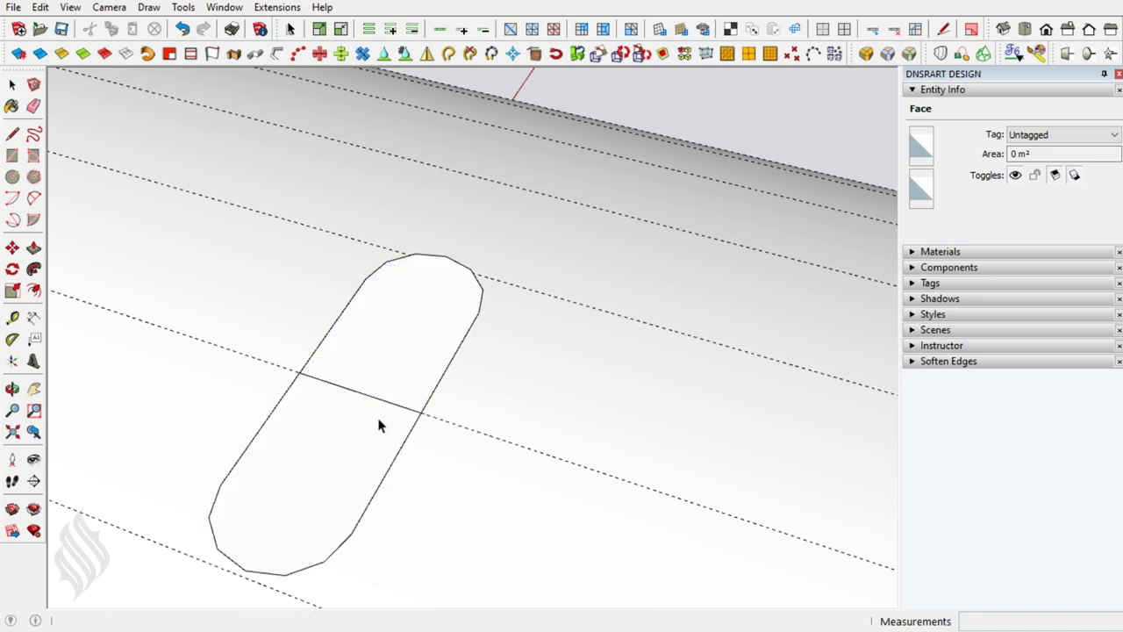
double_click(419, 332)
right_click(421, 329)
left_click(487, 167)
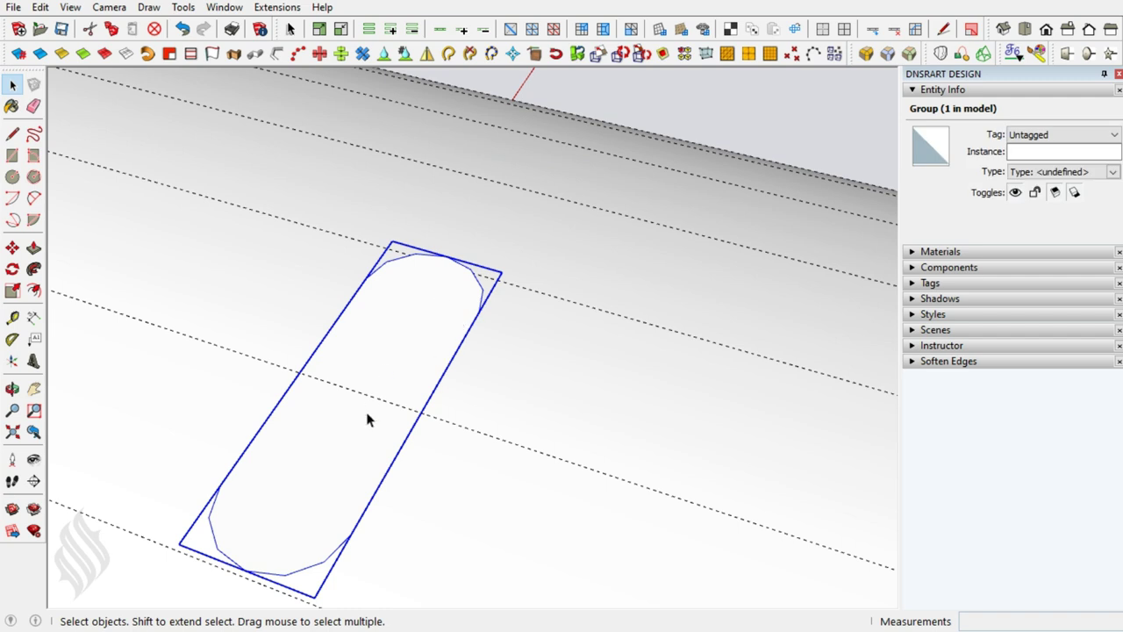
Draw a circle centred on the slot's midpoint that surrounds the slot.
key("l")
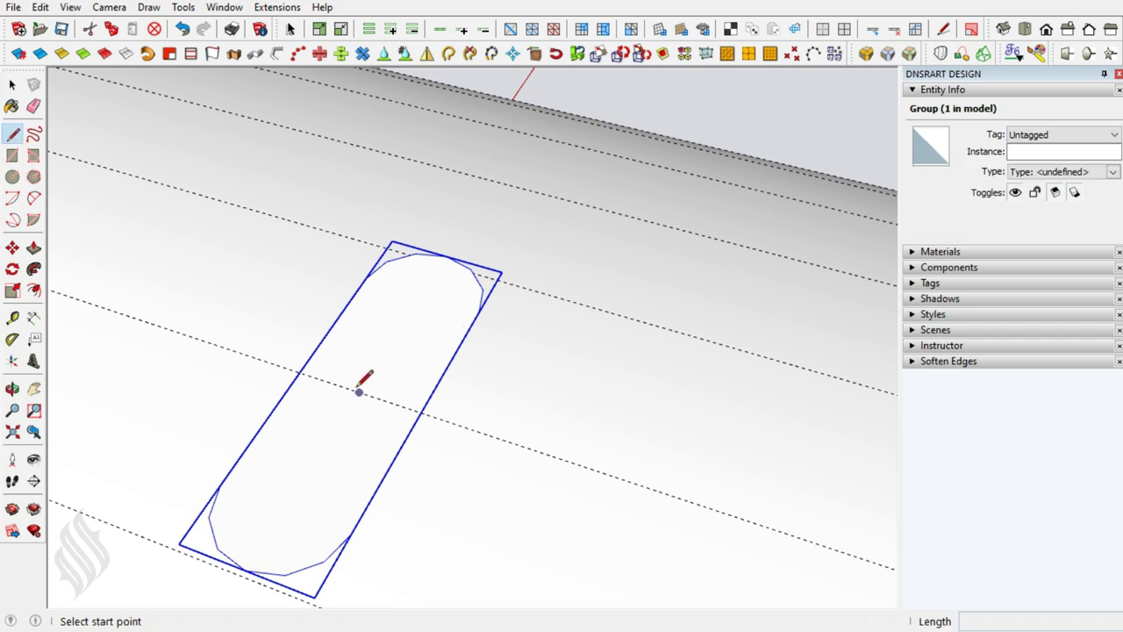
left_click(359, 393)
type(",4")
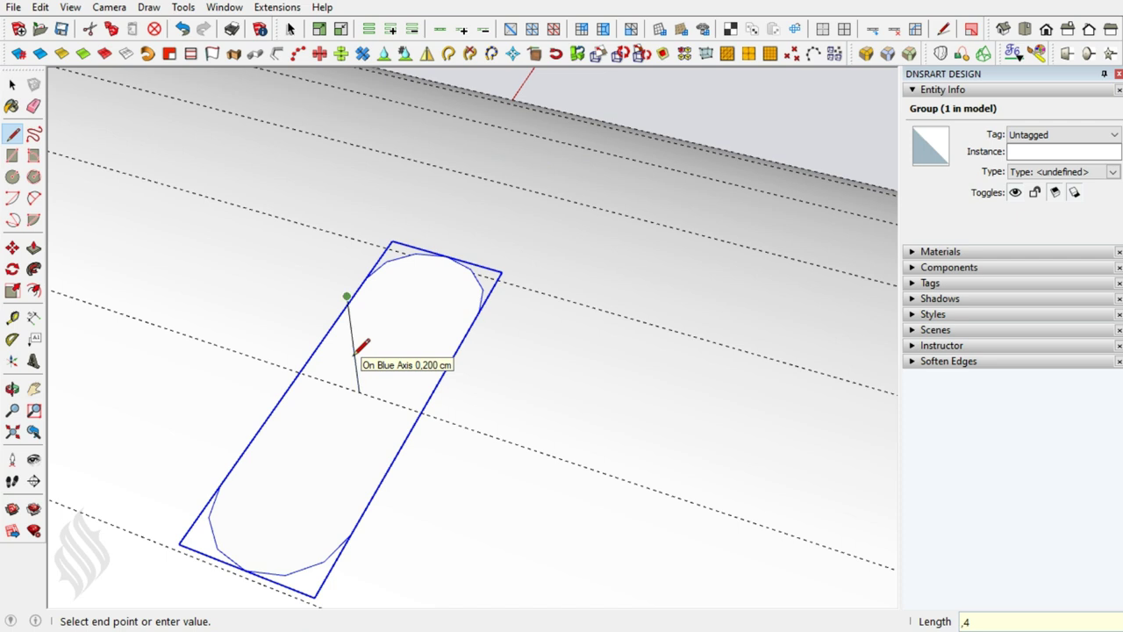
key("Return")
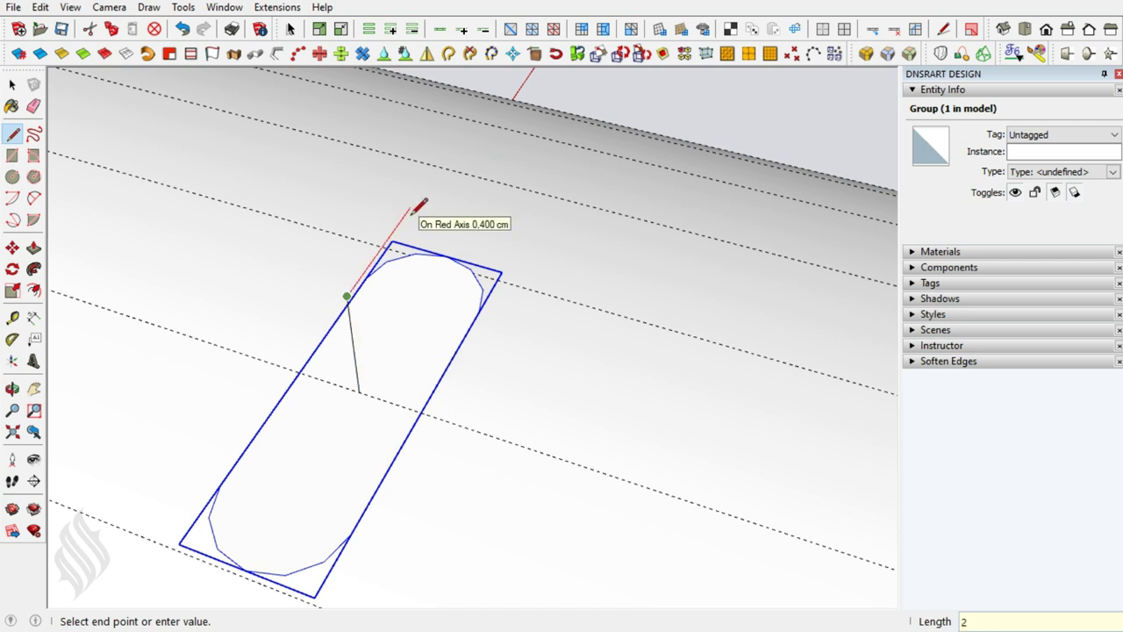
key("space")
key("e")
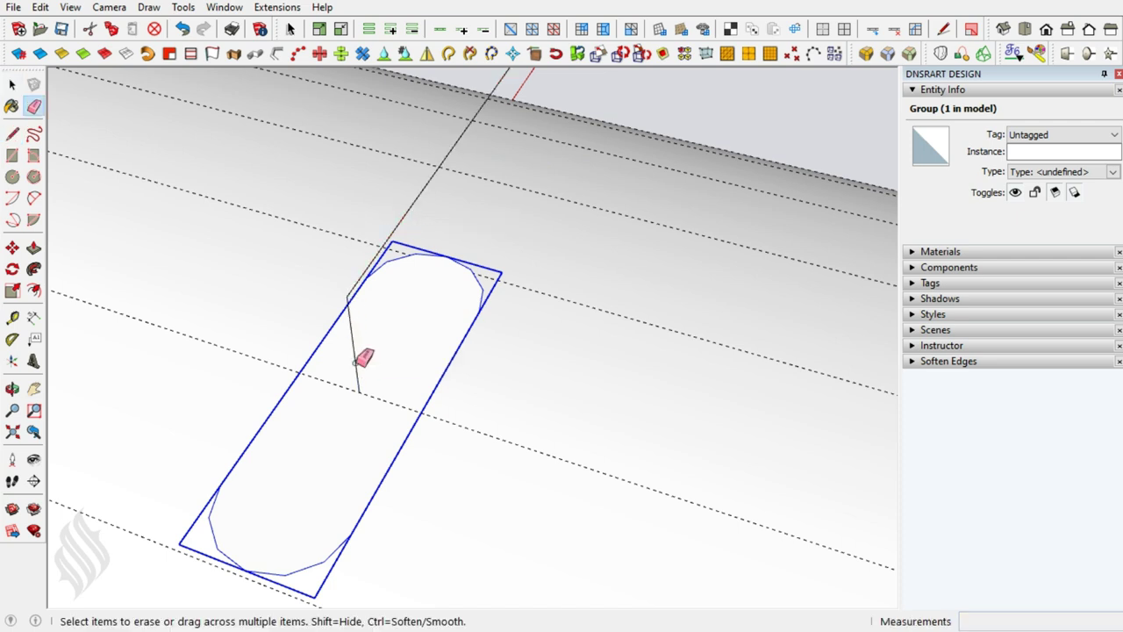
left_click(356, 358)
key("c")
left_click(359, 391)
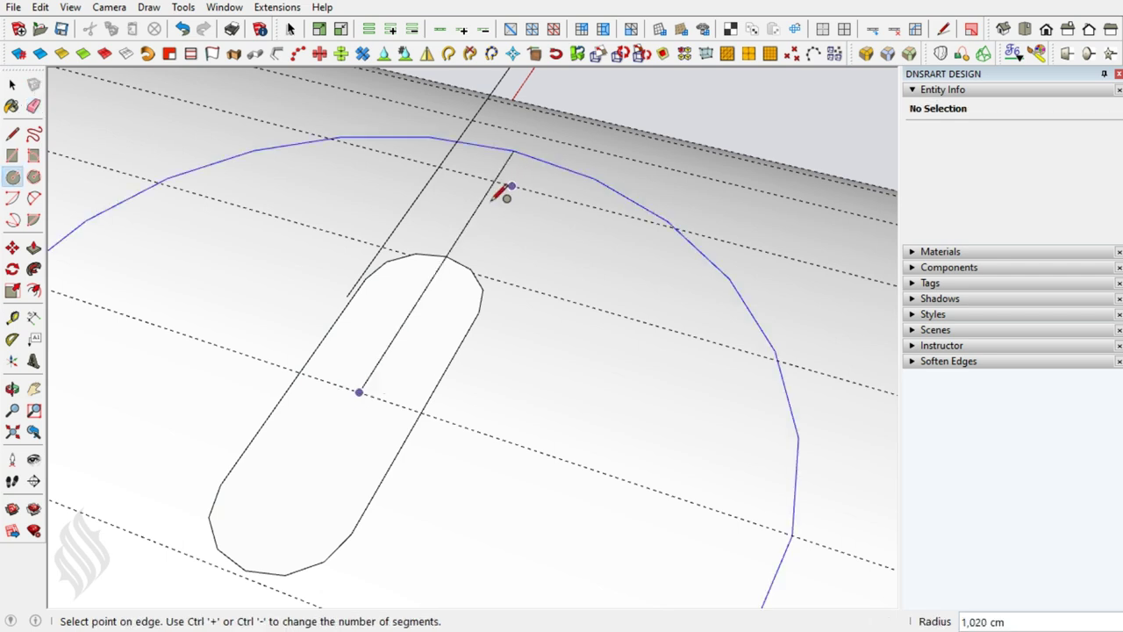
left_click(491, 211)
Extrude the circle's edge line upward 1,4 to make a vertical face.
key("o")
mouse_move(439, 326)
left_mouse_down()
mouse_move(486, 403)
mouse_move(376, 346)
mouse_move(567, 251)
left_mouse_up()
key("space")
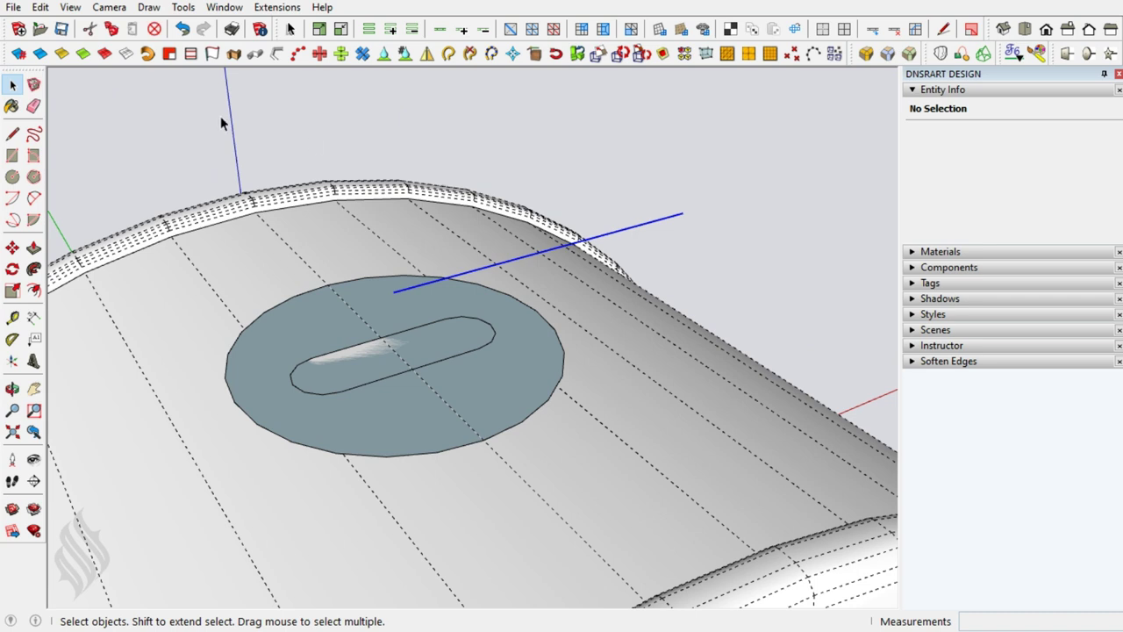
left_click(213, 54)
left_click(645, 223)
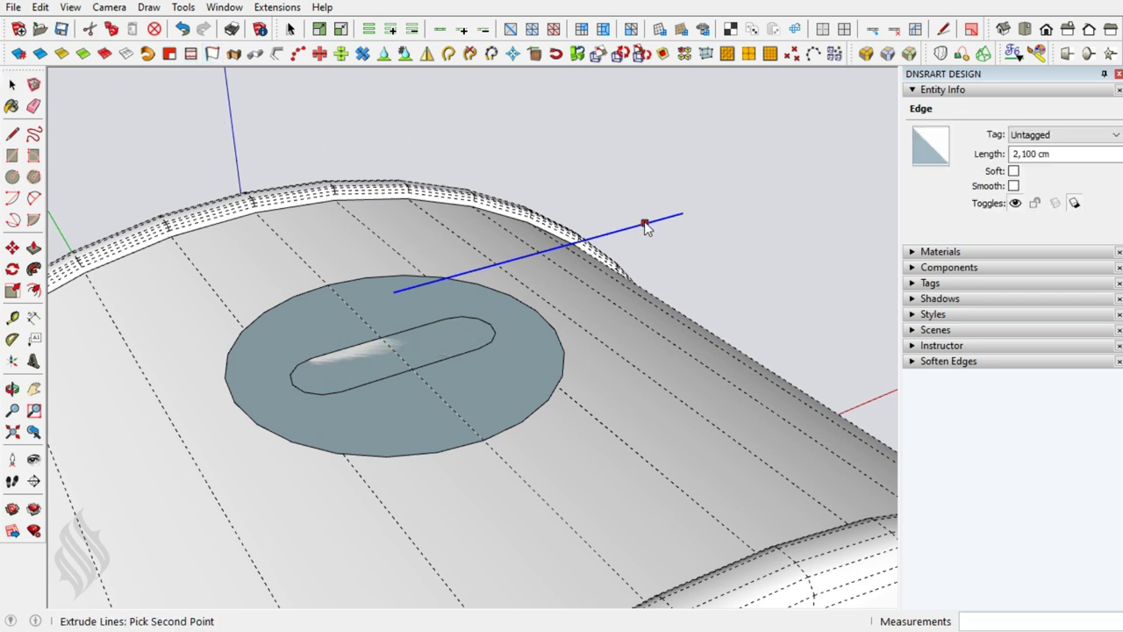
type("1,4")
key("Return")
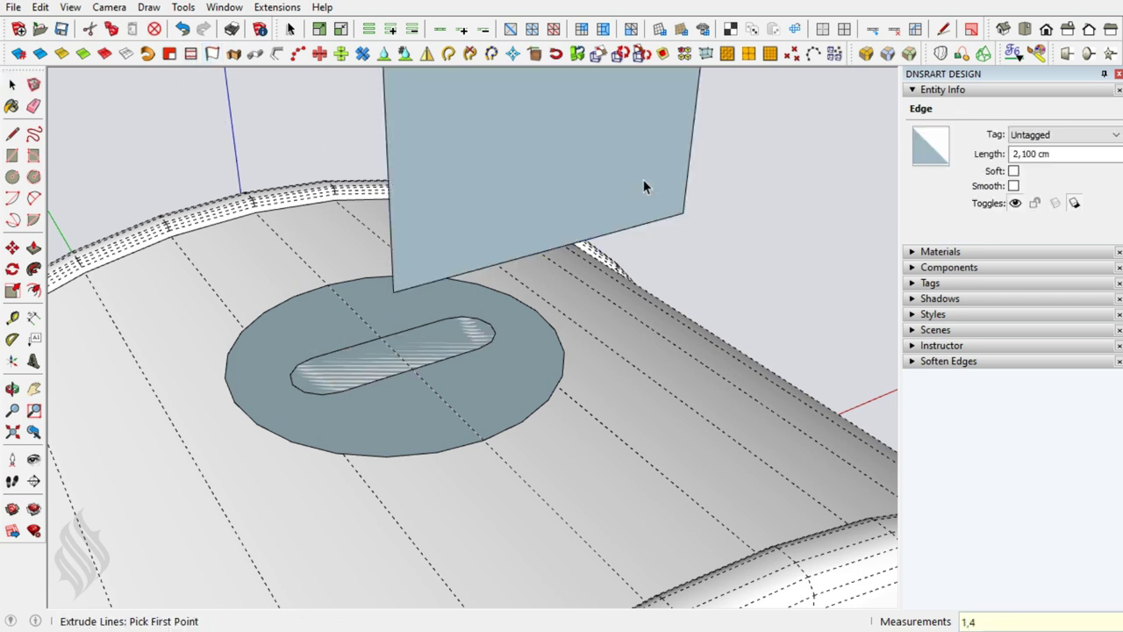
middle_click_drag(643, 187, 597, 326, "shift")
scroll(579, 316, "down", 2)
Draw a 12-segment two-point arc rounding the face's corner, and erase the corner outside it.
key("l")
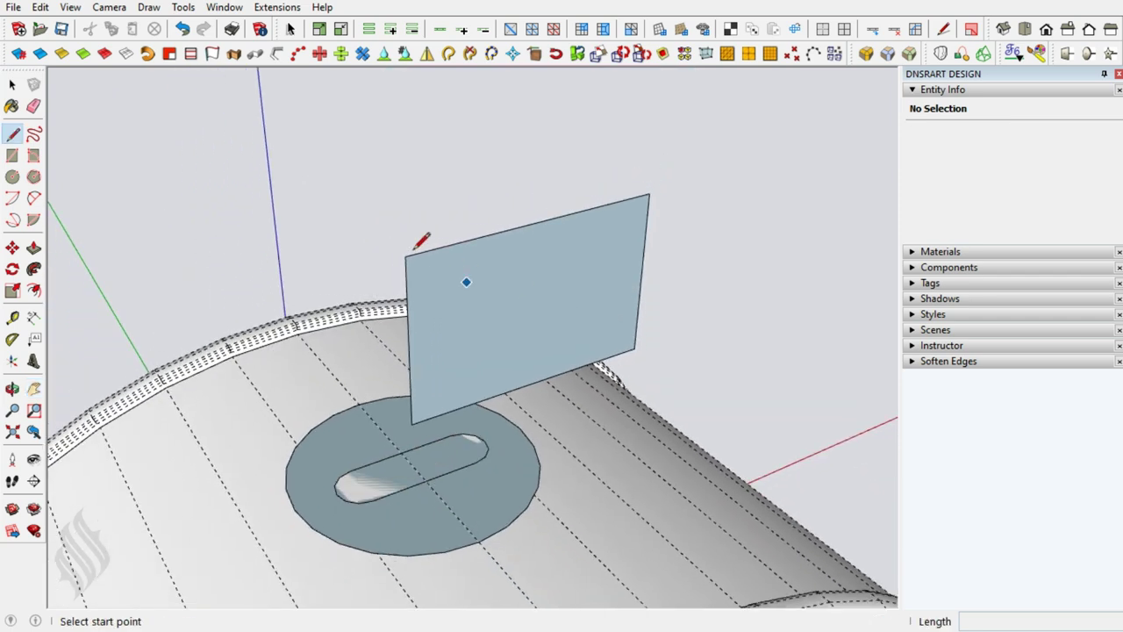
left_click(417, 250)
key("space")
key("shift+p")
left_click(493, 234)
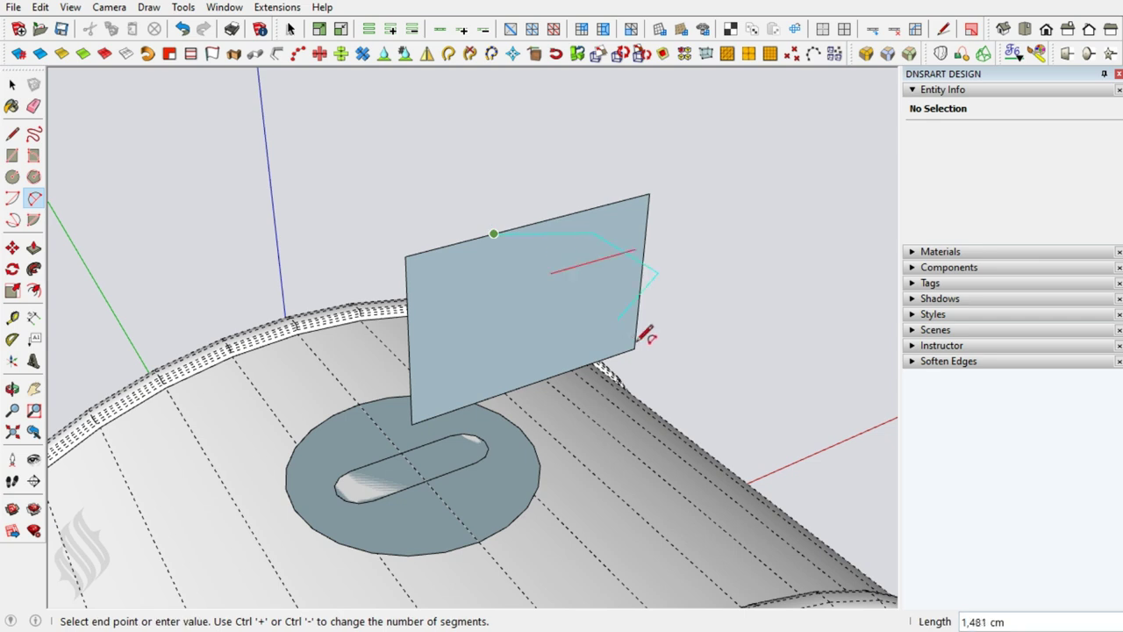
left_click(634, 348)
left_click(634, 291)
key("space")
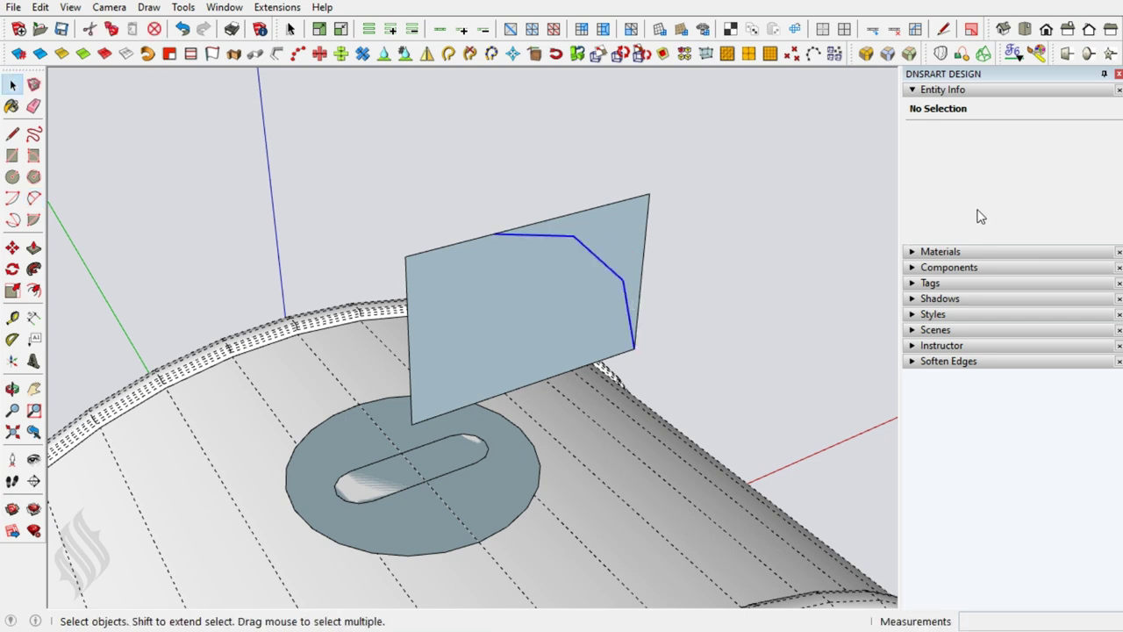
double_click(1036, 173)
type("3")
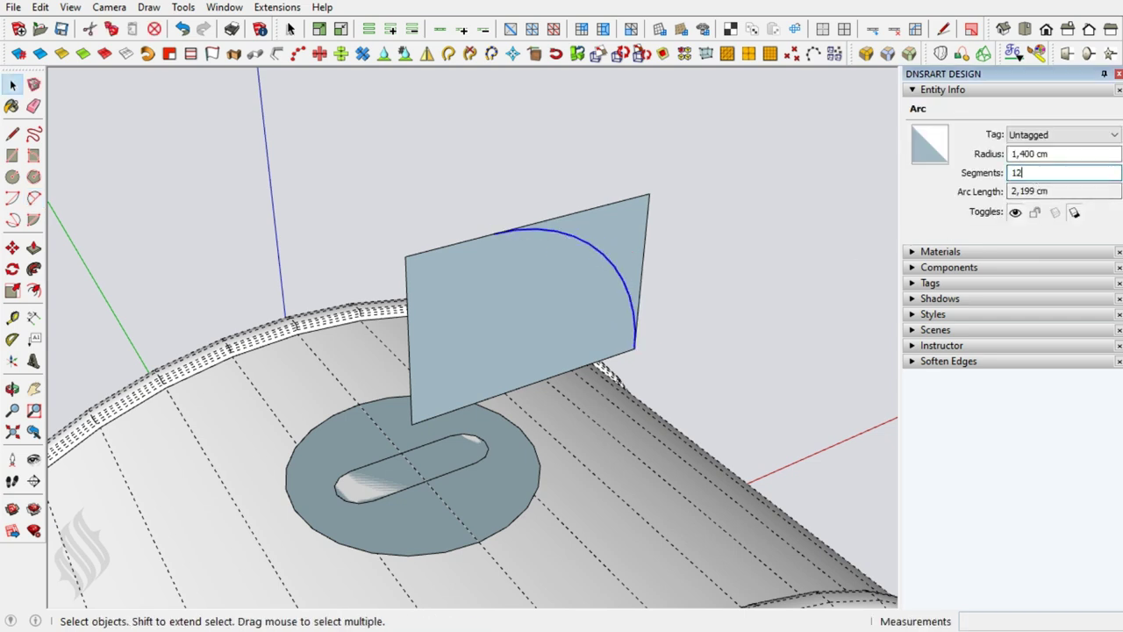
type("e")
left_click_drag(656, 193, 654, 186)
Follow Me the arc profile around the circle face to form the dome.
key("space")
left_click(492, 471)
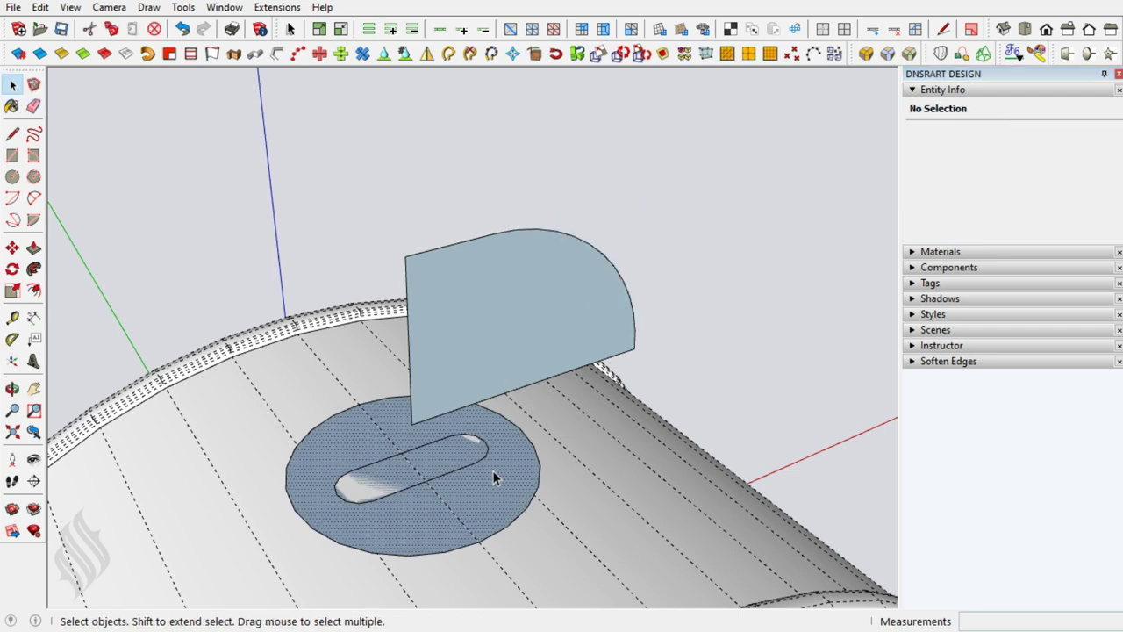
key("f")
left_click(516, 363)
key("space")
scroll(528, 273, "down", 3)
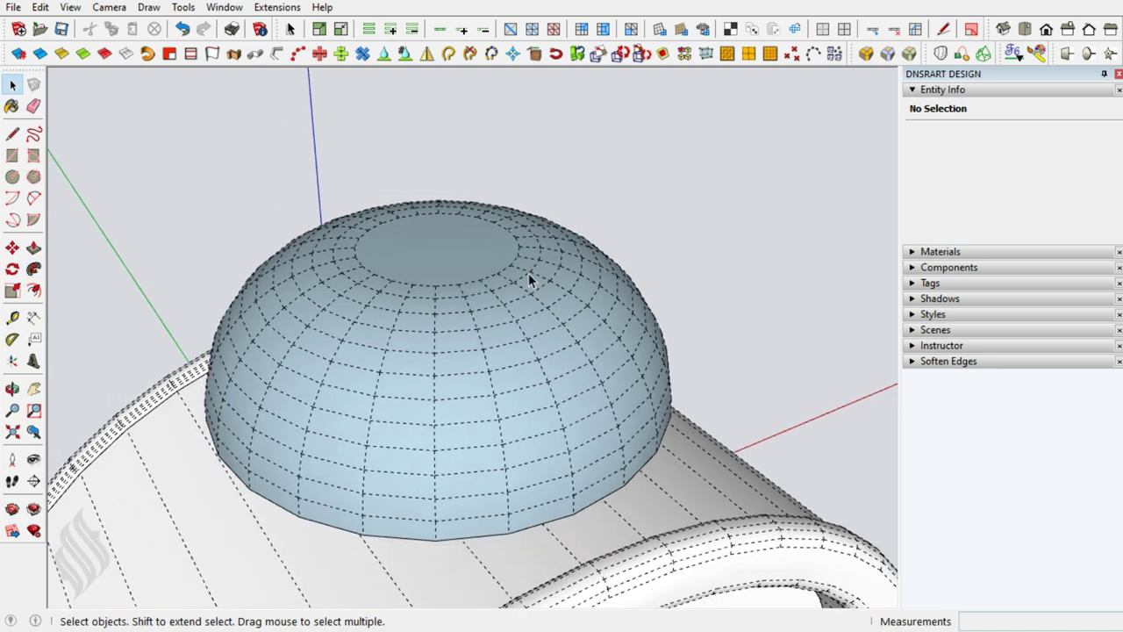
middle_click_drag(529, 273, 487, 311)
Reverse the dome's faces so they point outward, then check its underside.
triple_click(487, 311)
right_click(487, 311)
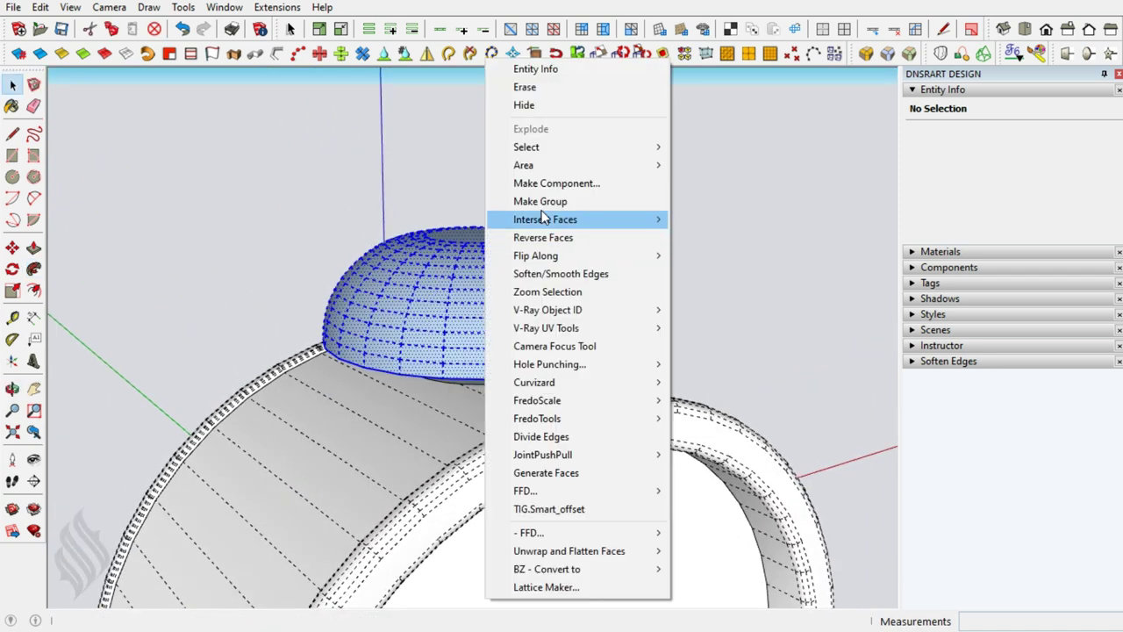
left_click(555, 239)
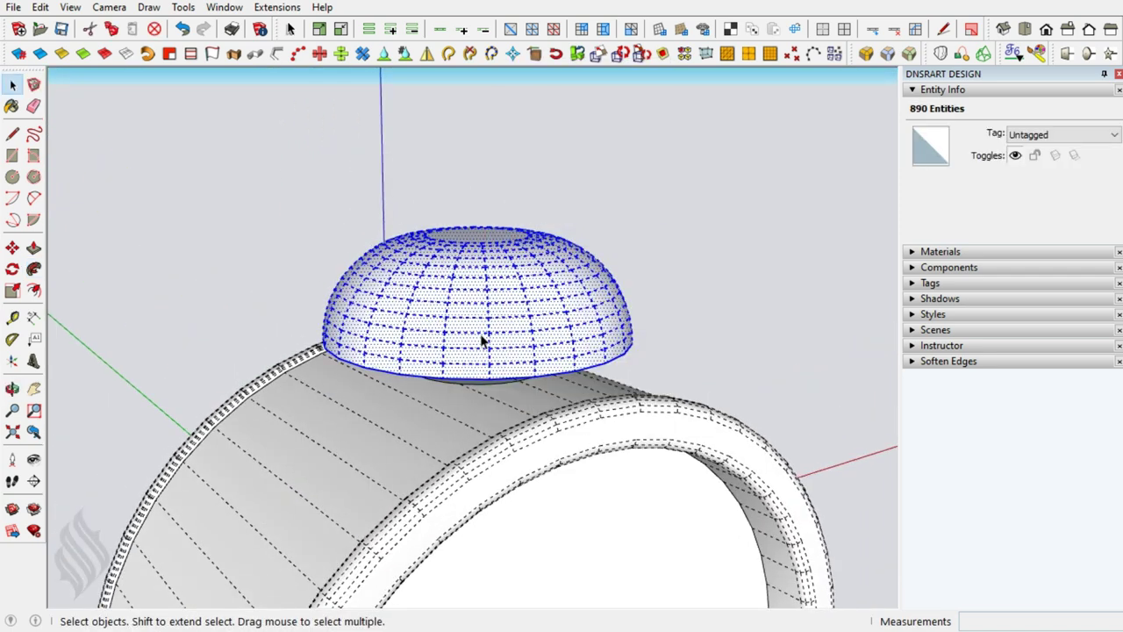
scroll(484, 339, "up", 3)
mouse_move(485, 343)
middle_mouse_down()
mouse_move(479, 350)
mouse_move(511, 242)
middle_mouse_up()
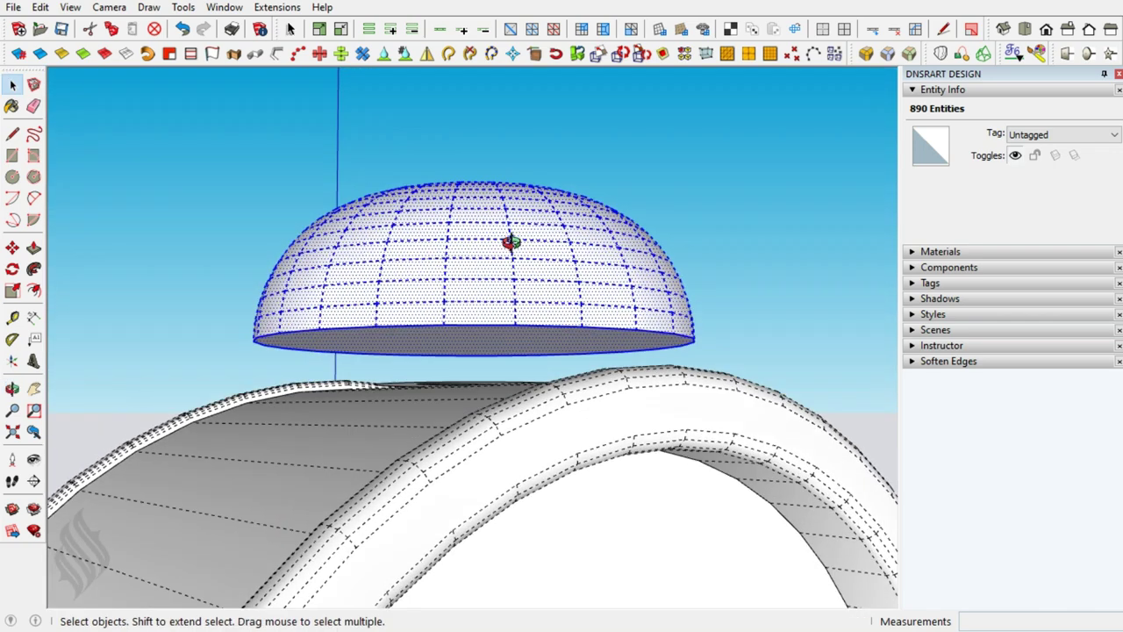
left_click(463, 345)
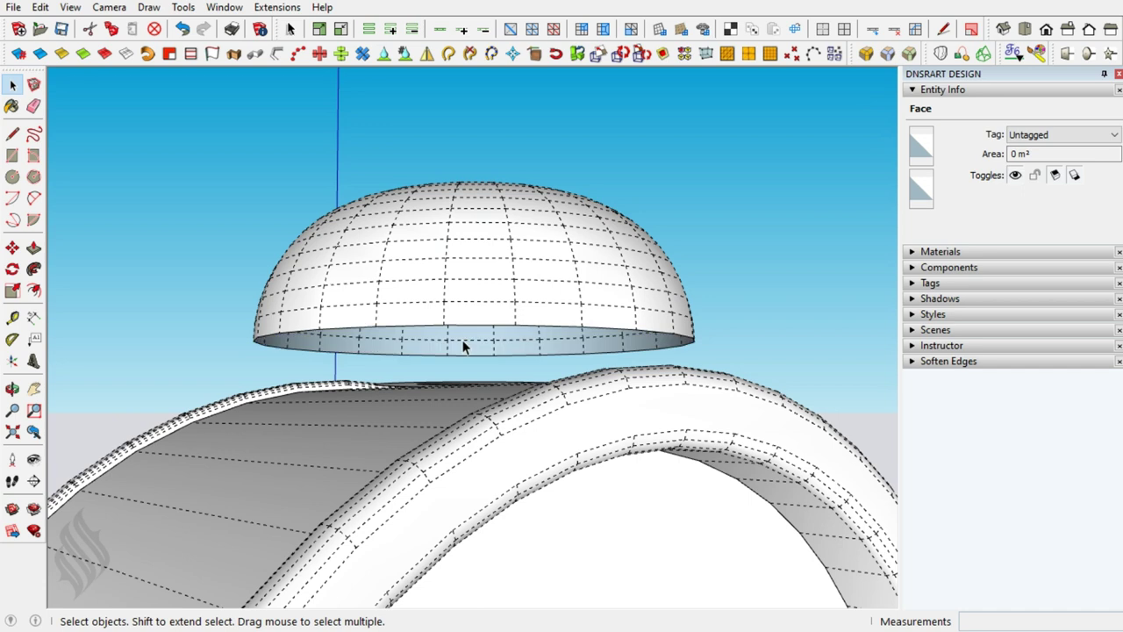
left_click(466, 361)
middle_click_drag(489, 389, 501, 413)
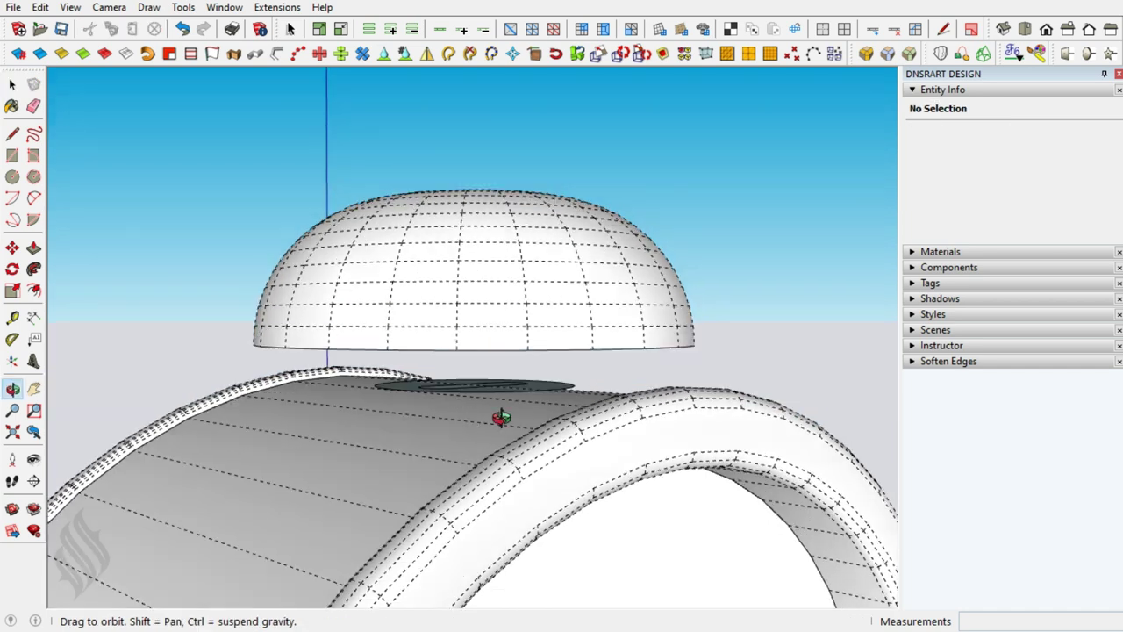
Make the whole dome into a component named Component#1.
left_click(433, 392)
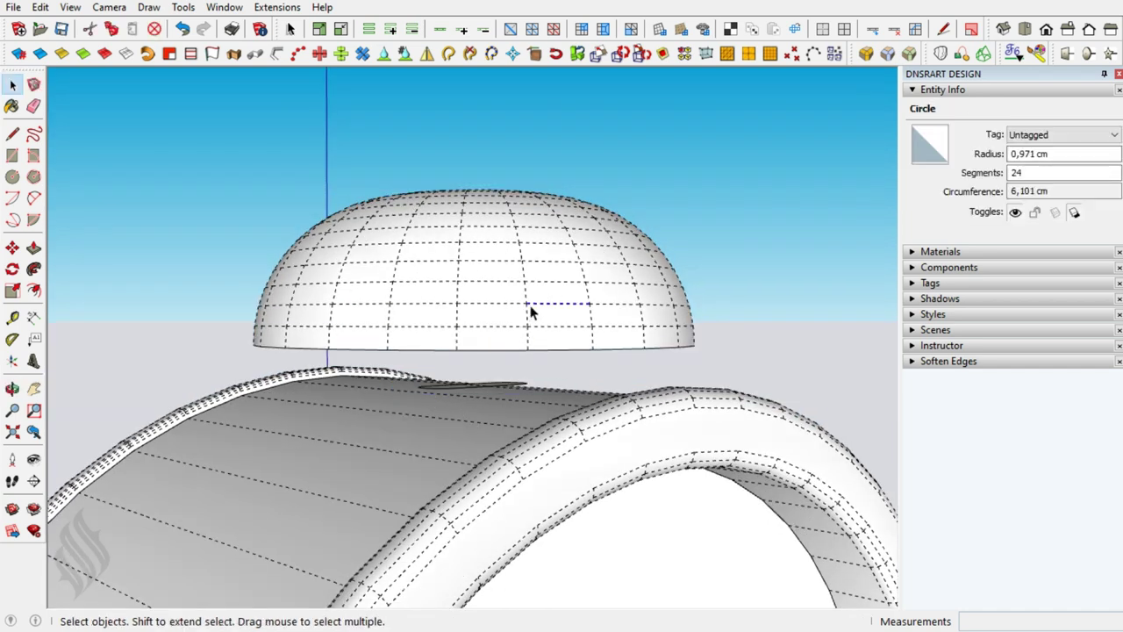
triple_click(530, 312)
right_click(530, 311)
left_click(601, 185)
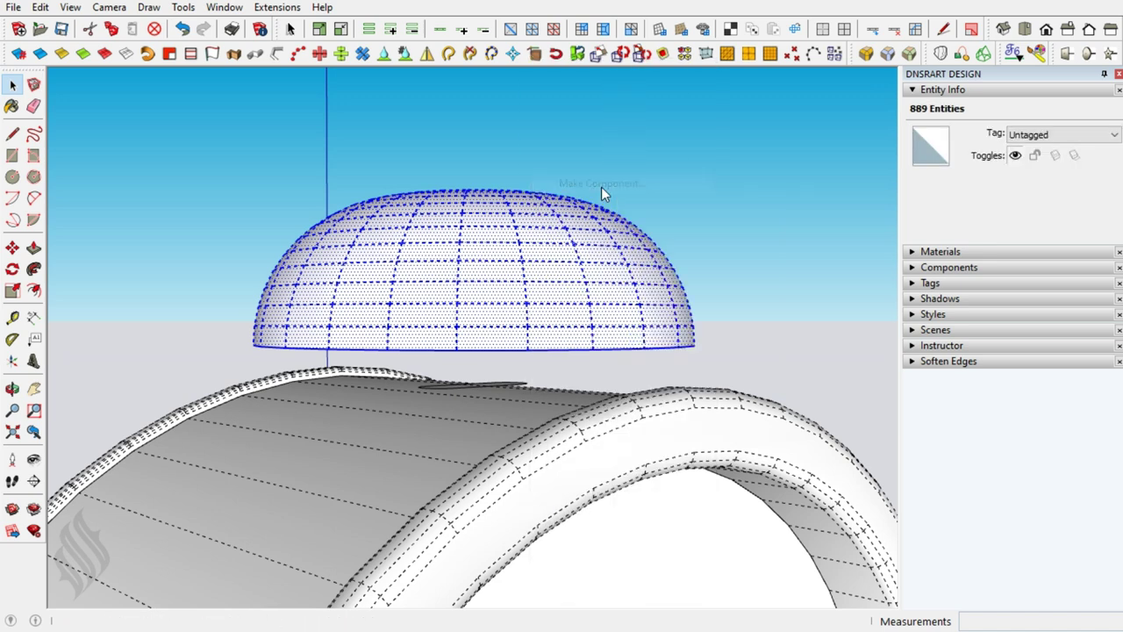
key("Return")
mouse_move(585, 257)
middle_mouse_down()
mouse_move(431, 184)
mouse_move(421, 150)
mouse_move(472, 251)
mouse_move(430, 298)
mouse_move(426, 263)
middle_mouse_up()
Copy the dome off to the right as a spare.
key("m")
left_click(488, 230)
key("ctrl")
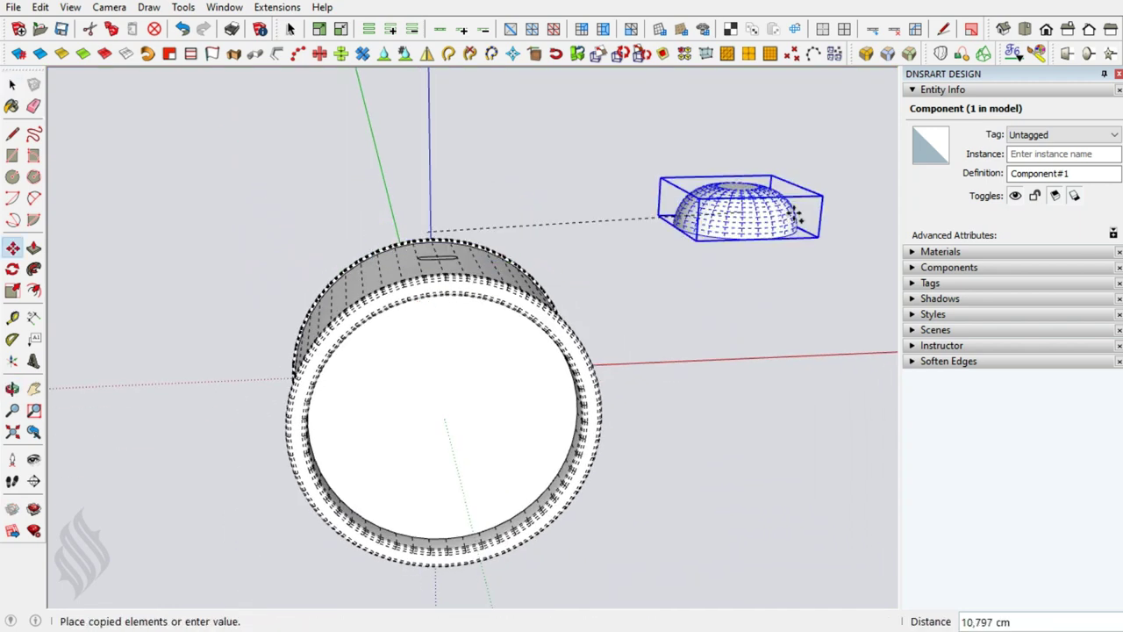
left_click(856, 220)
key("space")
Add a centre point to the ring's inner circular face using an extension.
double_click(469, 363)
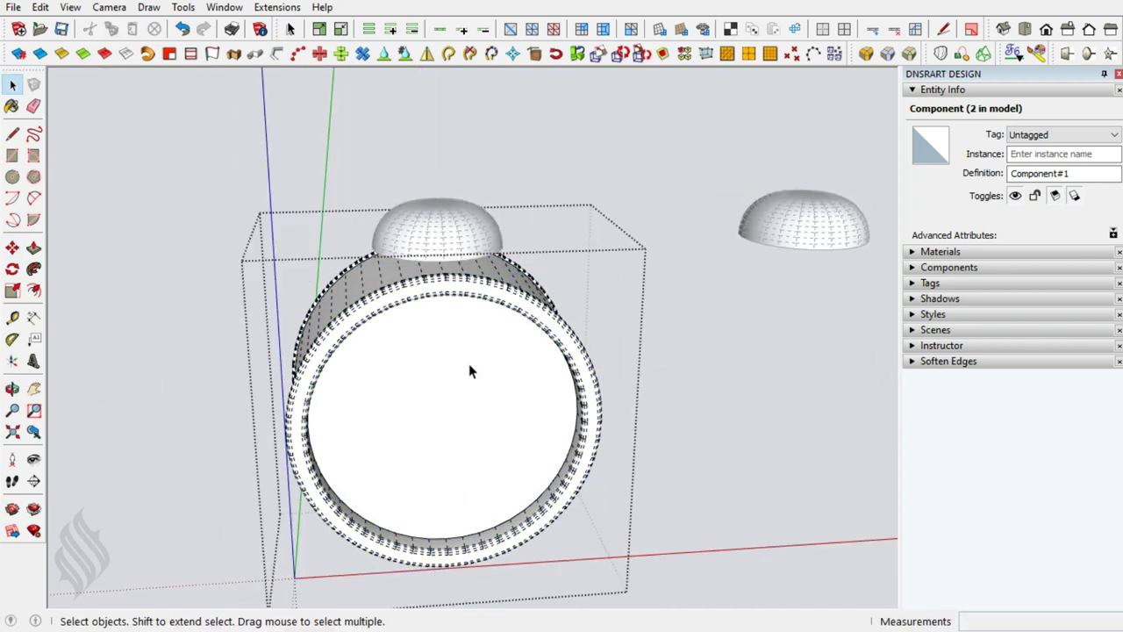
left_click(468, 364)
left_click(275, 8)
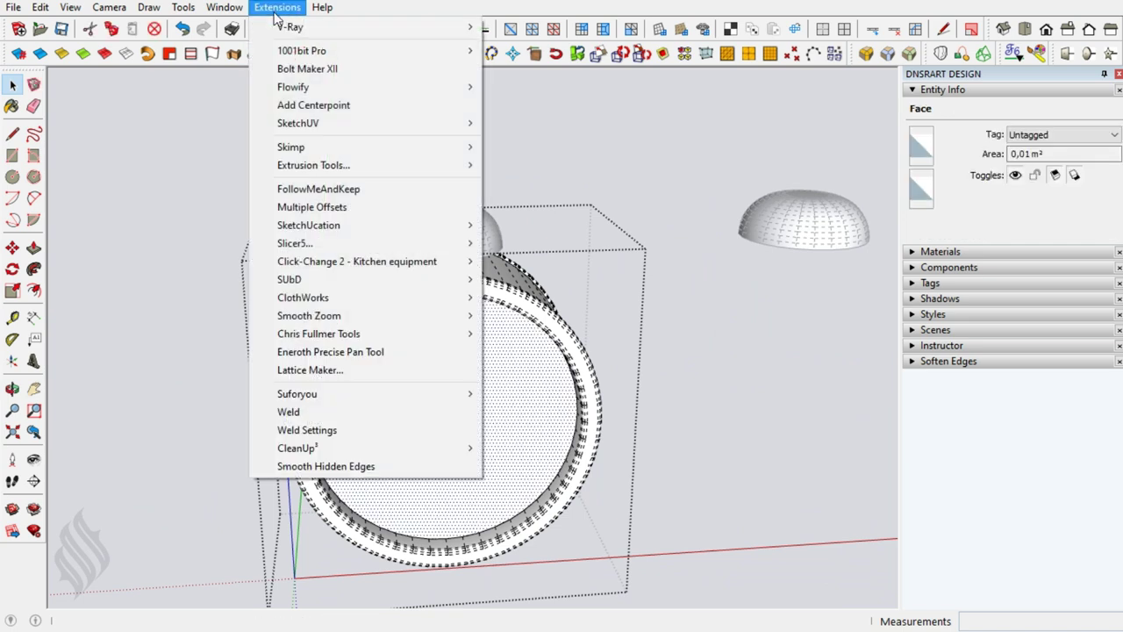
left_click(320, 105)
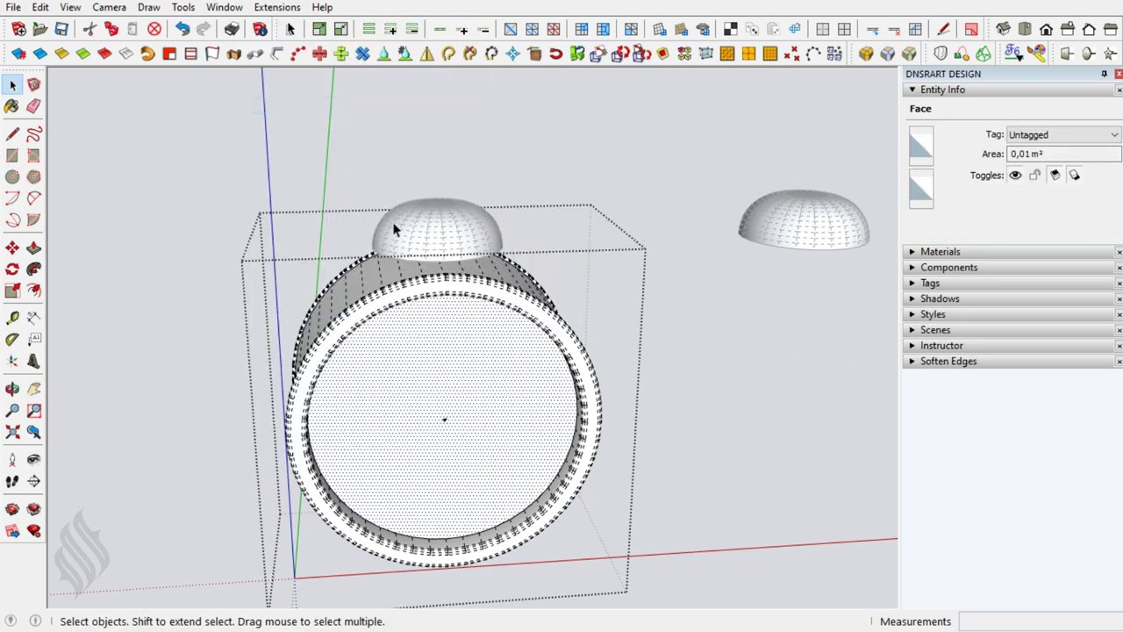
key("Escape")
Rotate-copy a dome to the left about the ring centre, and flip the top dome along red.
key("q")
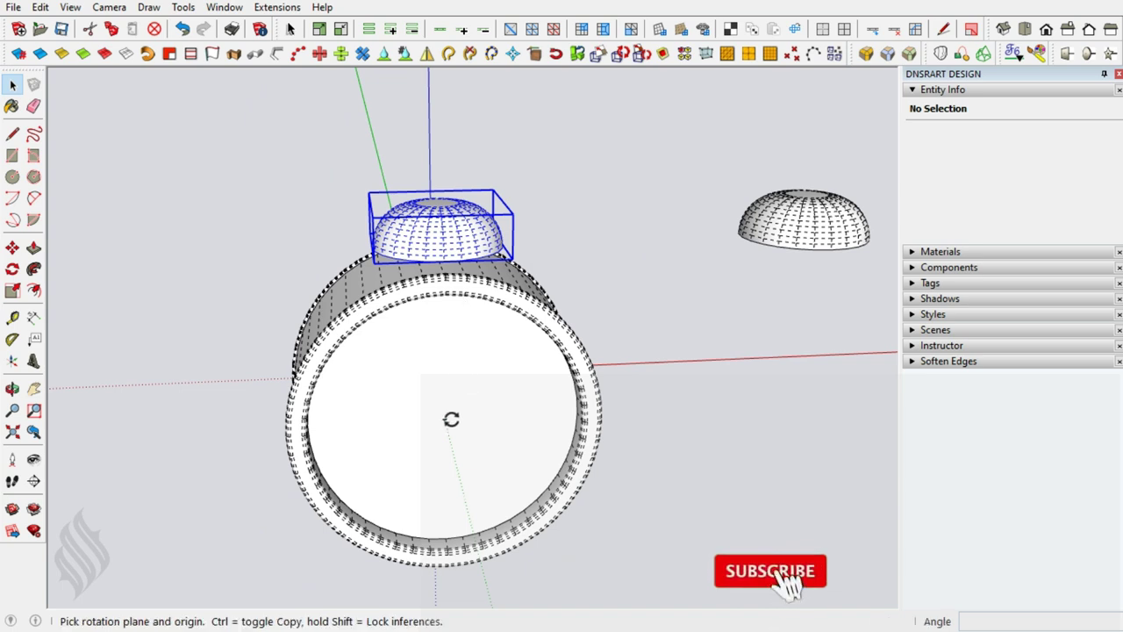
left_click(445, 422)
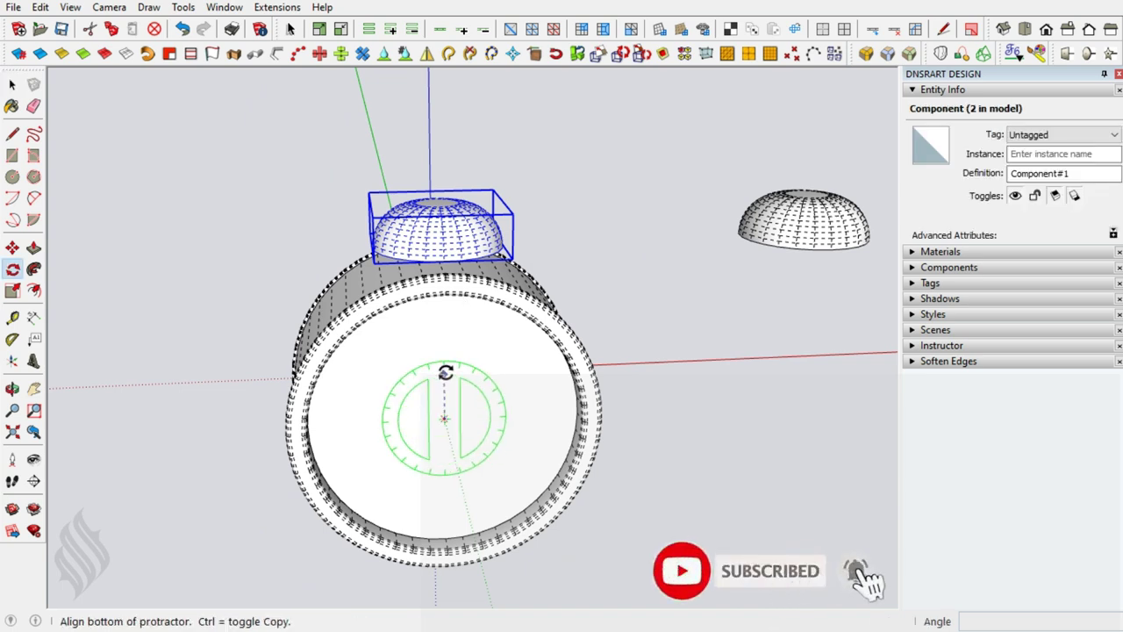
left_click(444, 373)
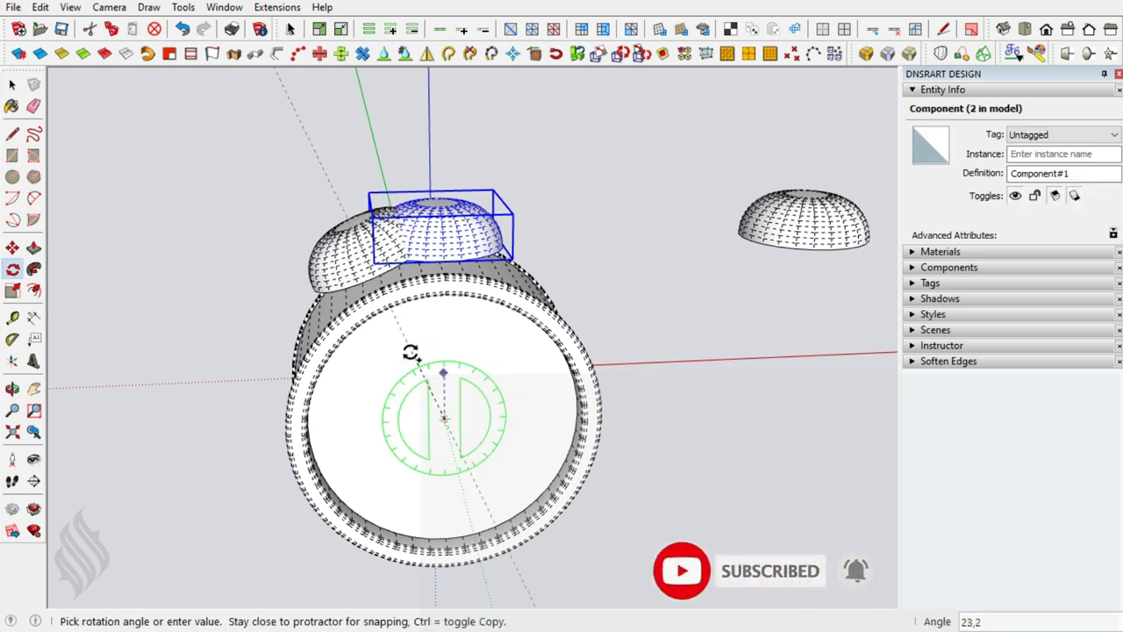
left_click(408, 356)
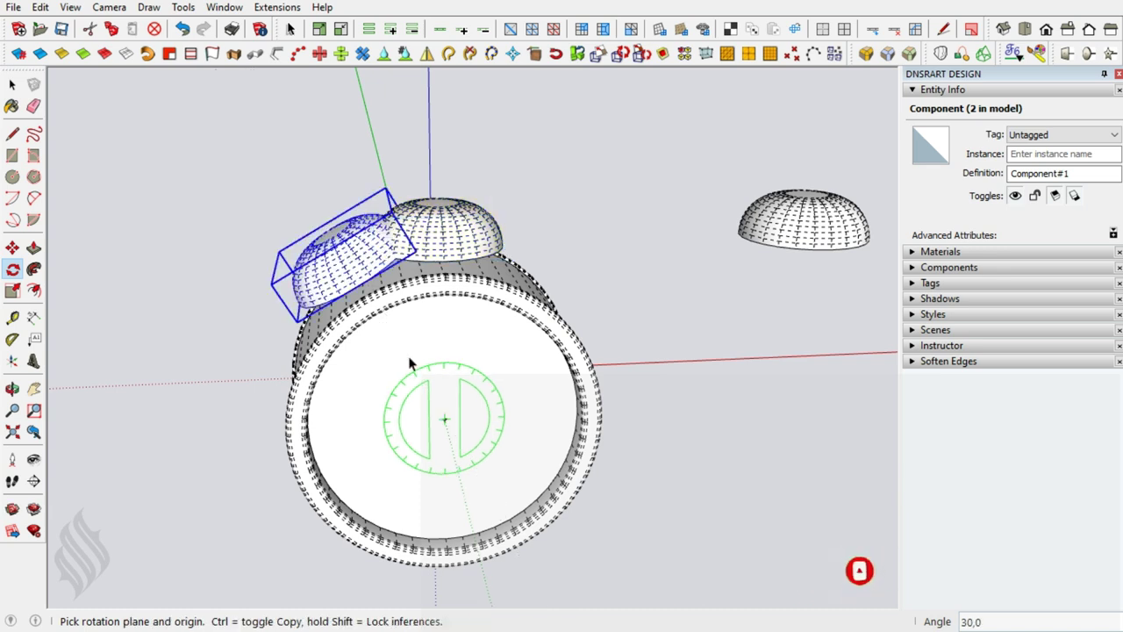
key("space")
right_click(443, 246)
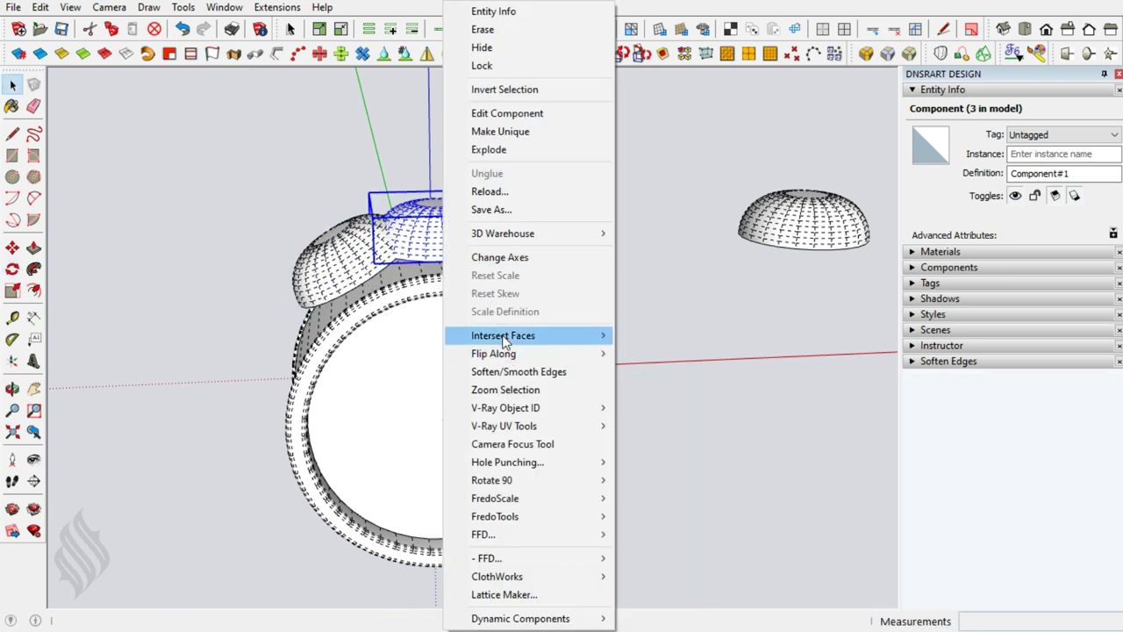
mouse_move(494, 353)
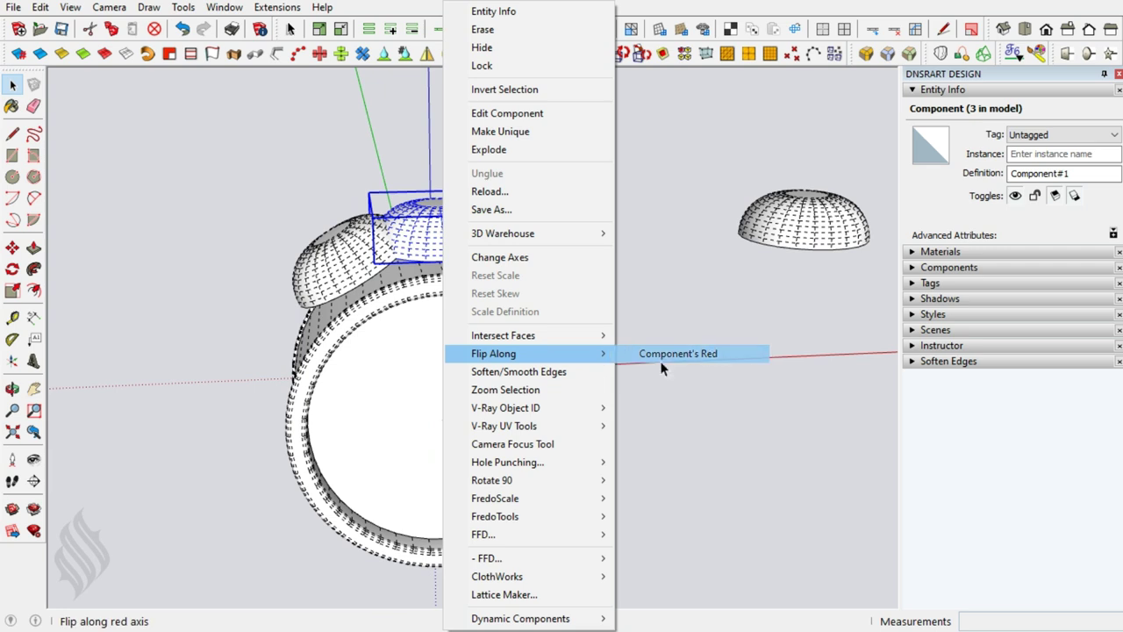
left_click(660, 355)
Tilt the flipped dome 30° to the right about the ring's centre.
key("q")
left_click(445, 418)
left_click(443, 364)
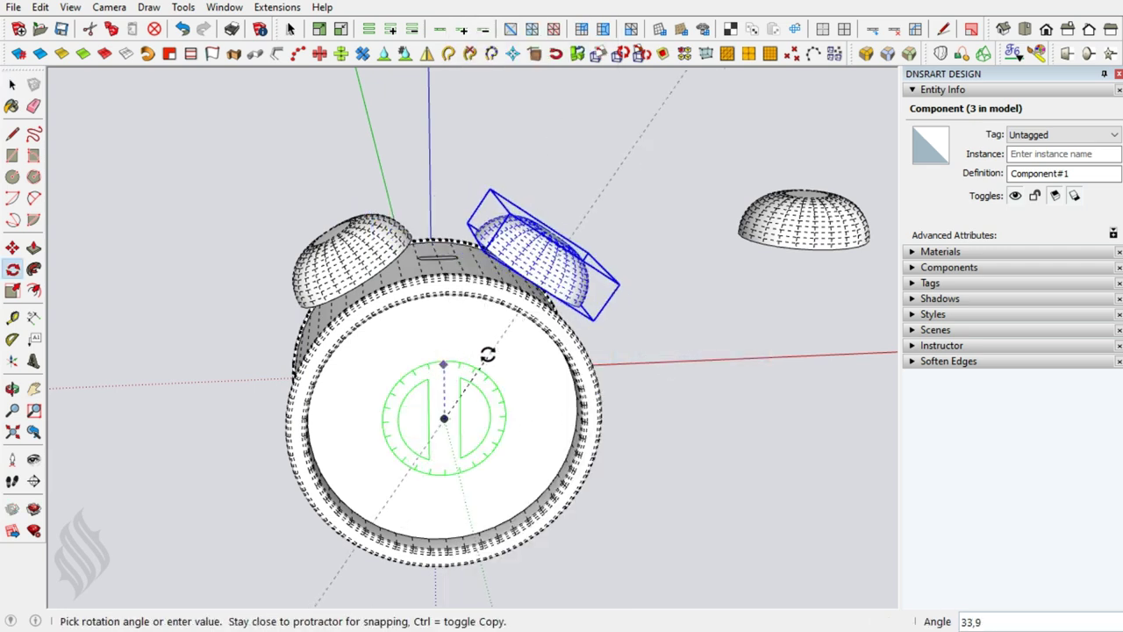
type("30")
key("Return")
key("space")
Draw a circle with radius ,25 centred on the slot.
scroll(437, 234, "up", 3)
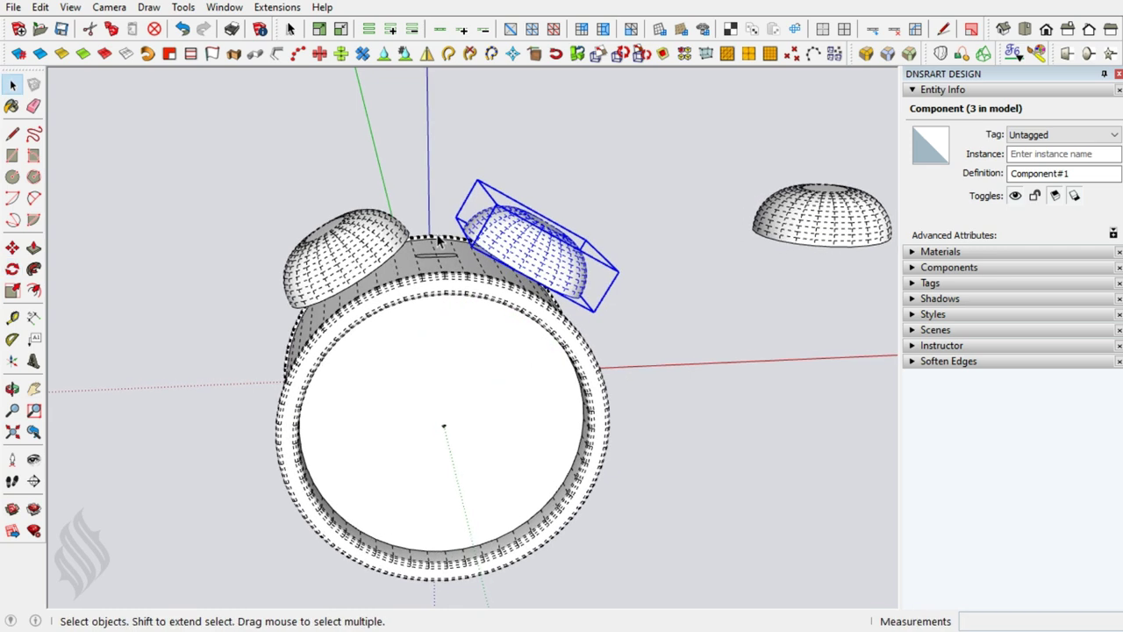
scroll(436, 234, "up", 2)
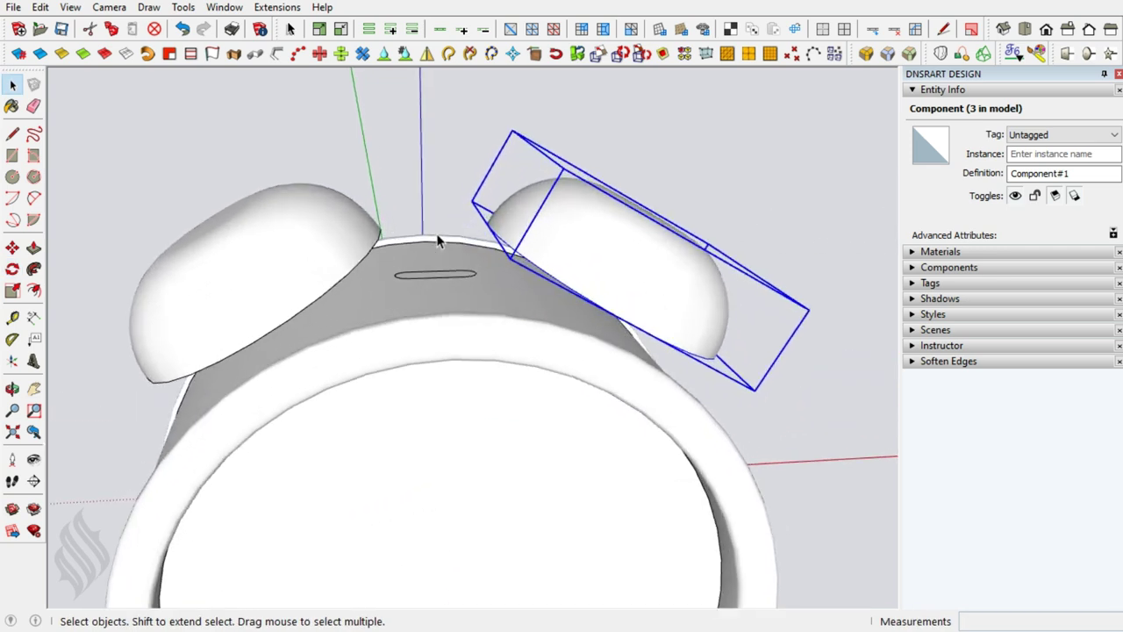
scroll(436, 237, "up", 2)
scroll(427, 291, "up", 2)
scroll(427, 291, "up", 2)
scroll(439, 299, "up", 2)
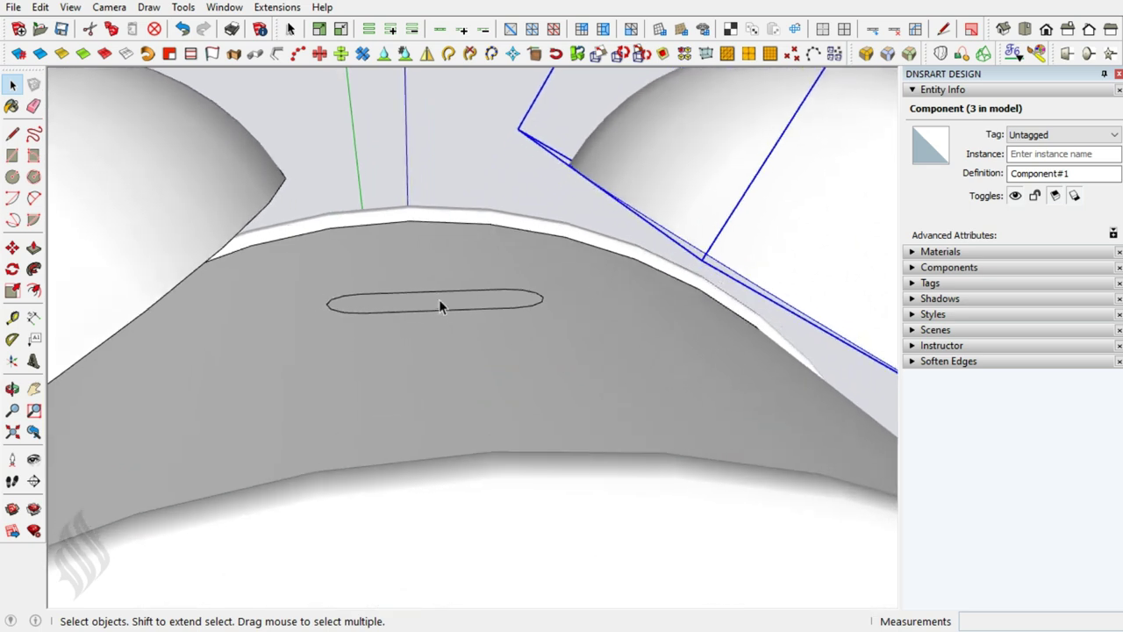
scroll(438, 300, "up", 2)
scroll(437, 298, "up", 1)
scroll(438, 299, "up", 2)
key("c")
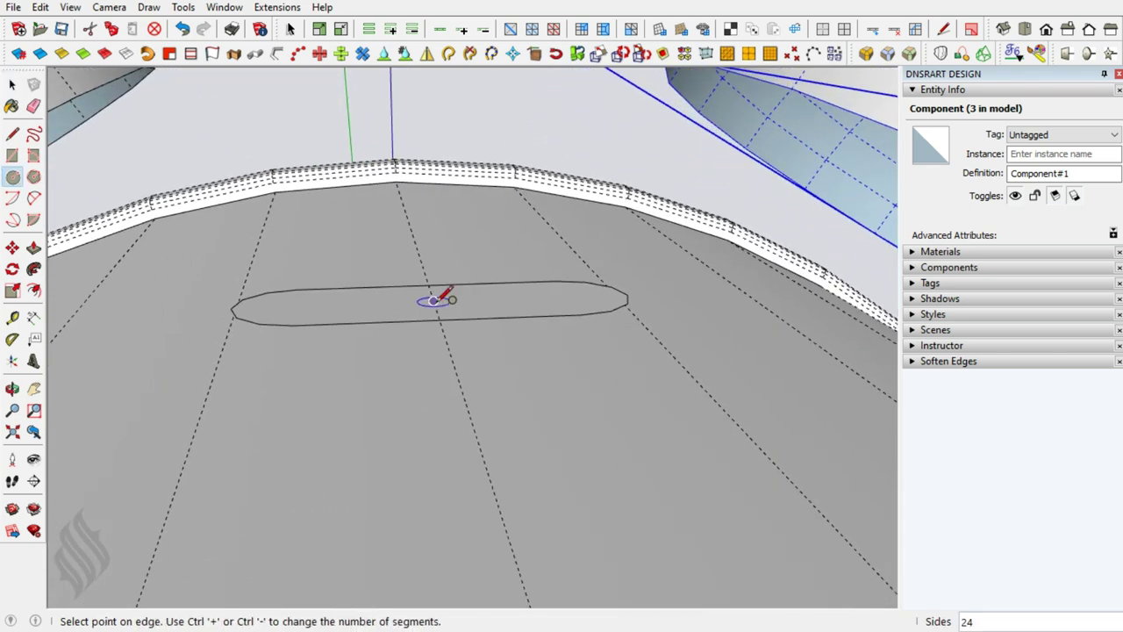
left_click(433, 301)
type(",25")
key("Return")
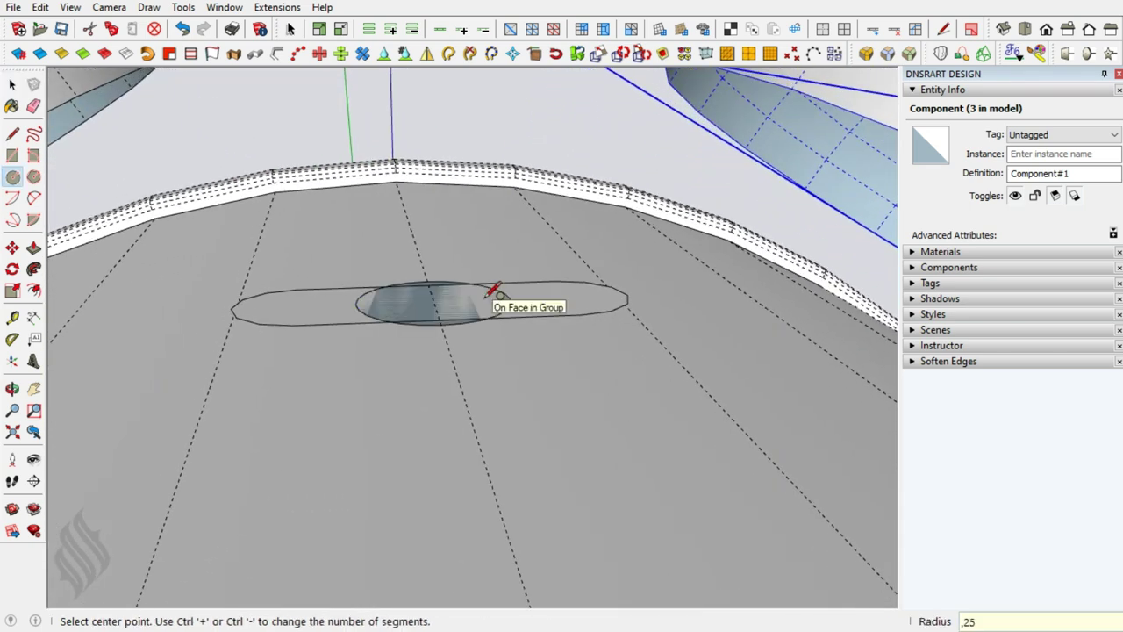
Push/Pull the circle into a short cylinder and make it a group.
middle_click(481, 297)
middle_click_drag(576, 473, 499, 437)
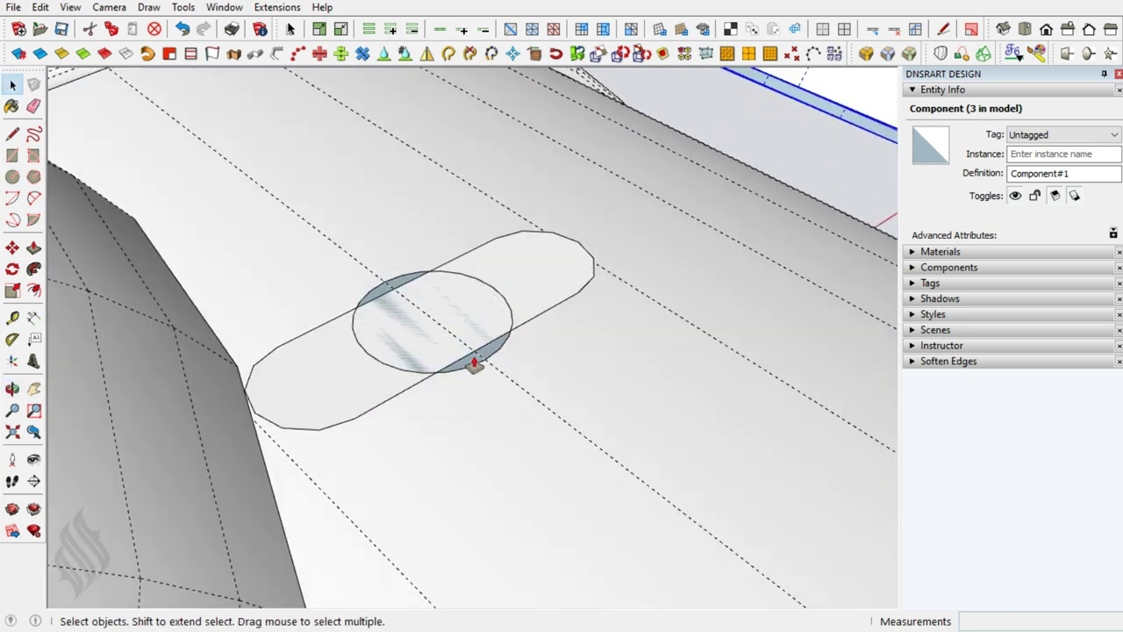
key("p")
left_click(459, 339)
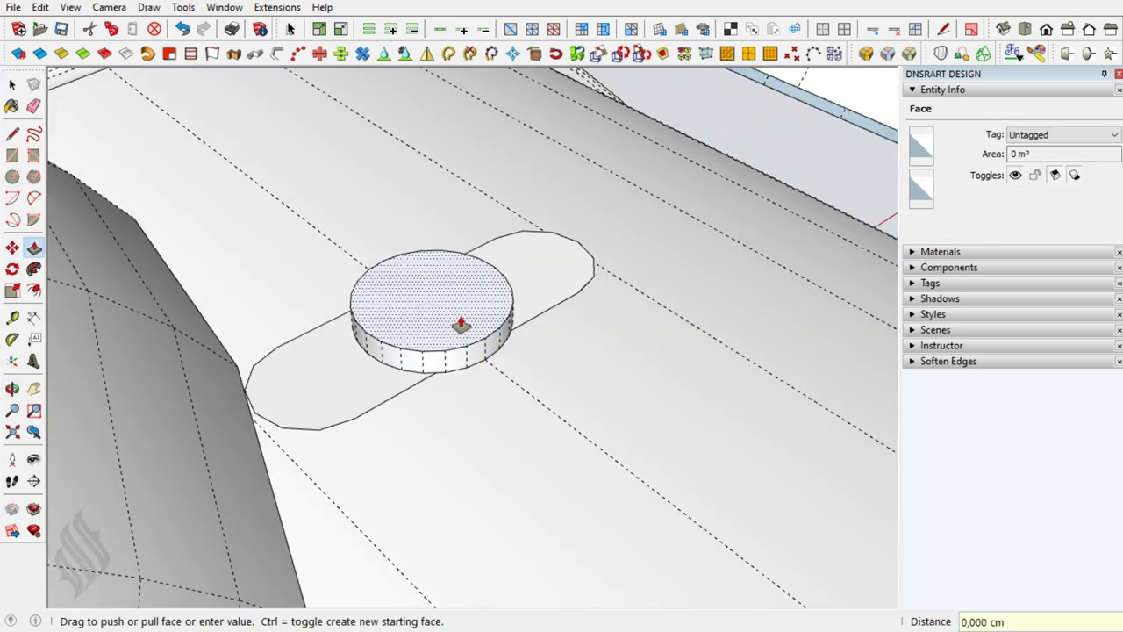
left_click(460, 325)
key("space")
triple_click(461, 318)
right_click(462, 318)
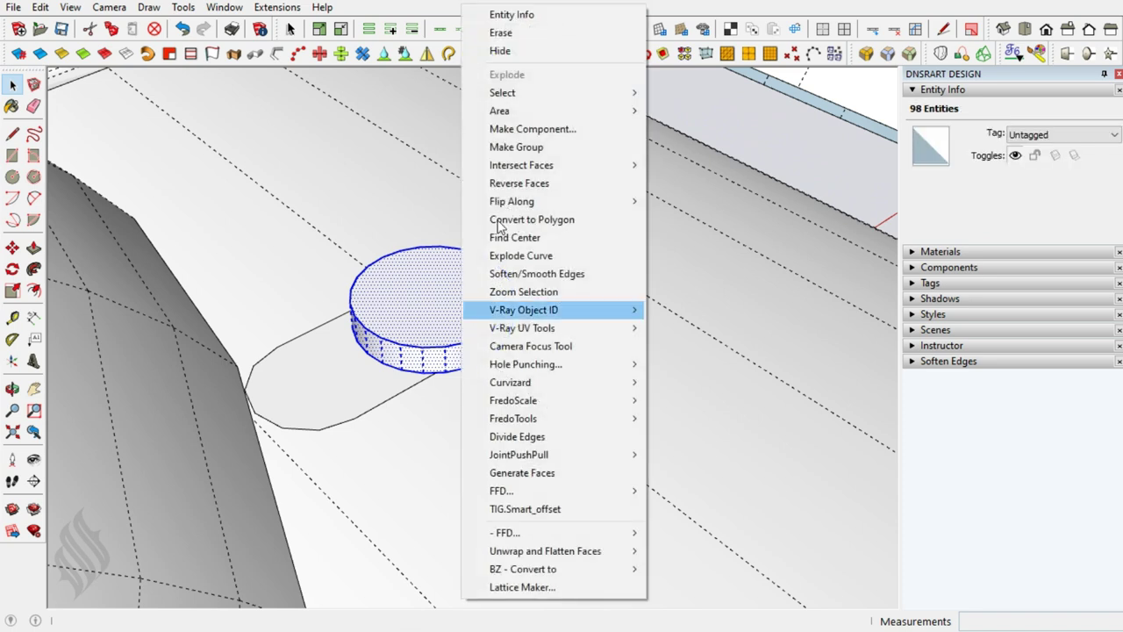
left_click(516, 146)
Move the cylinder group 0,95 along the green axis, away from the slot.
key("m")
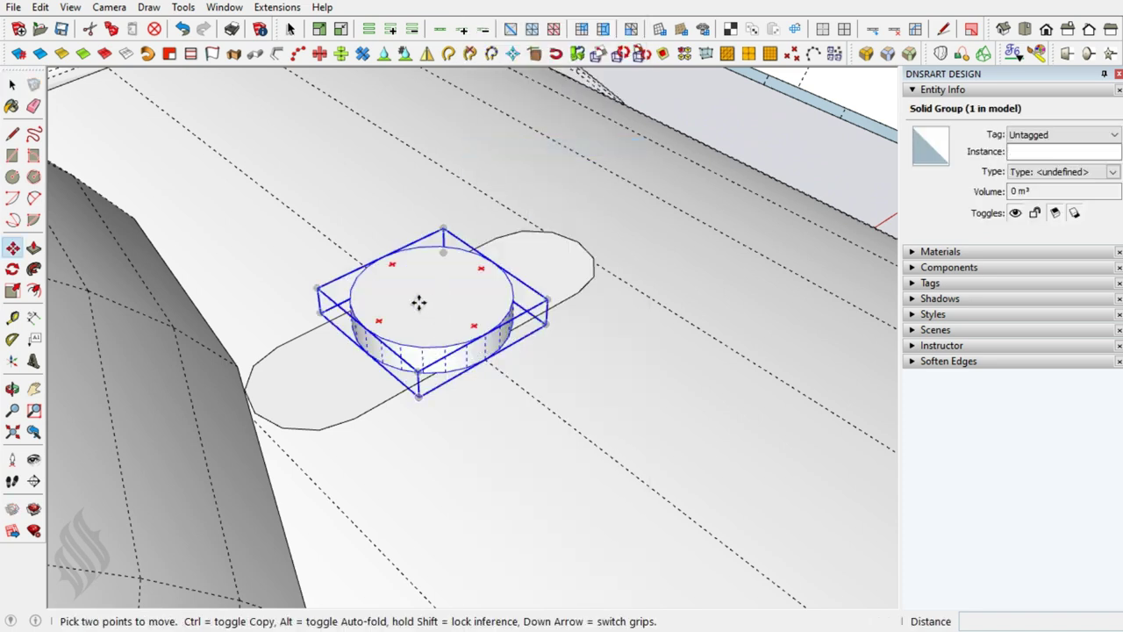
left_click(418, 302)
type("5")
key("Return")
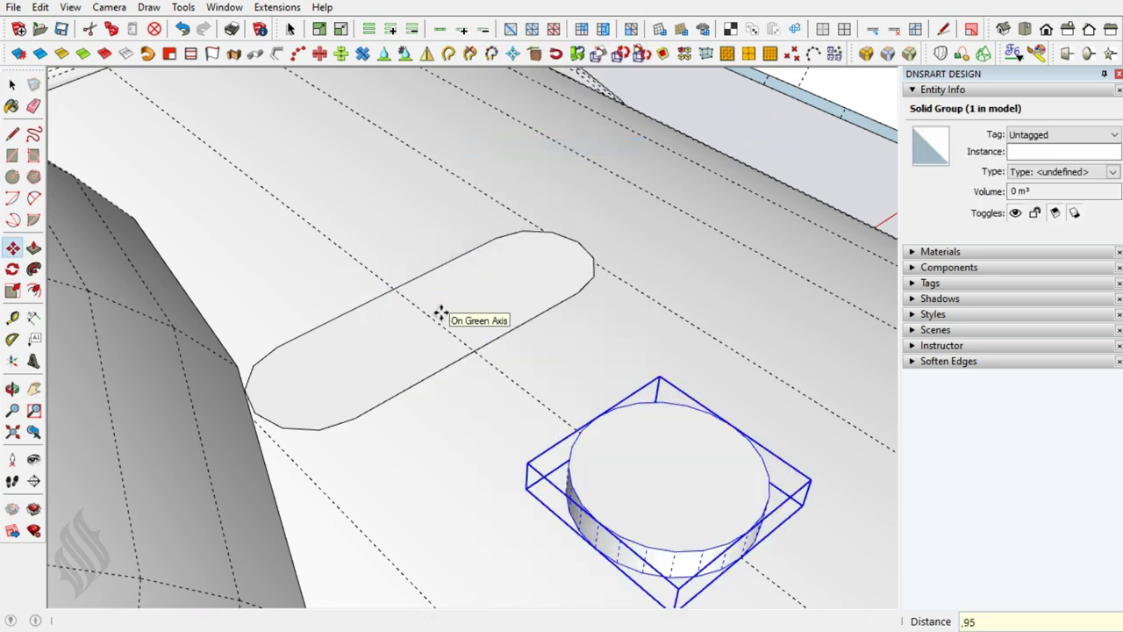
key("h")
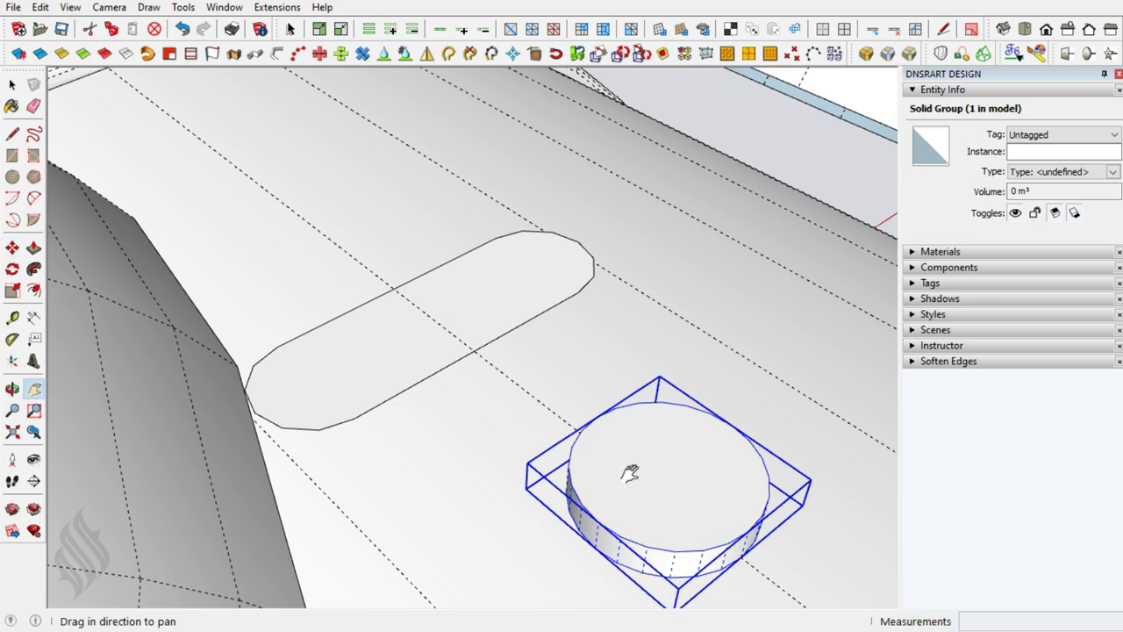
left_click_drag(630, 474, 464, 409)
mouse_move(464, 409)
middle_mouse_down()
mouse_move(499, 303)
mouse_move(529, 372)
middle_mouse_up()
key("m")
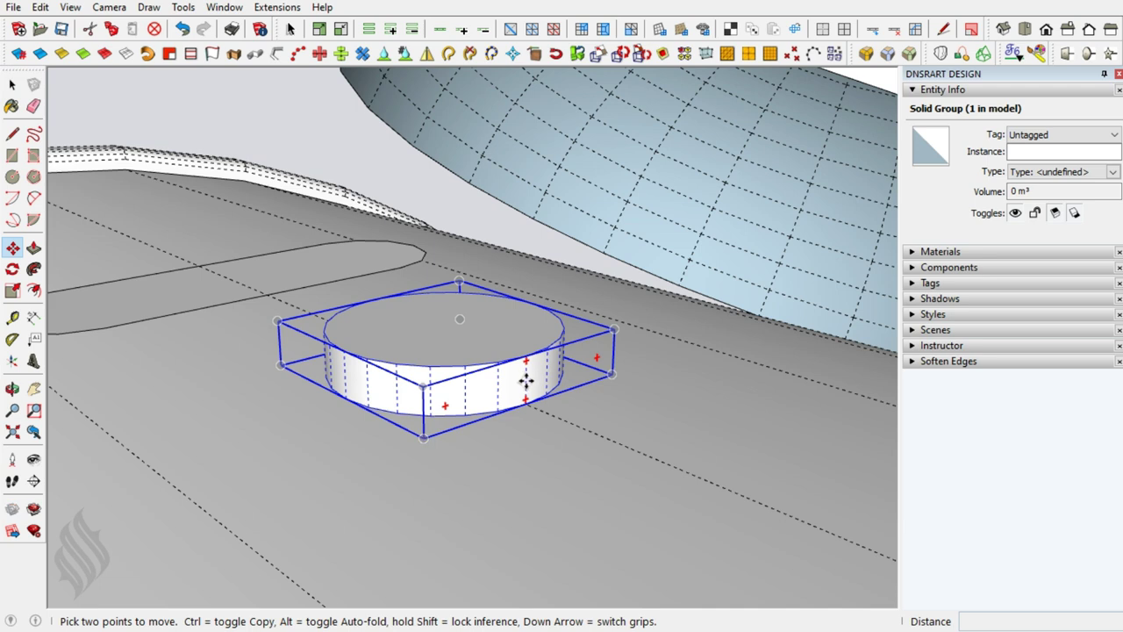
left_click(526, 379)
Inside the cylinder group, offset the top face outward 0,2.
key("Escape")
key("space")
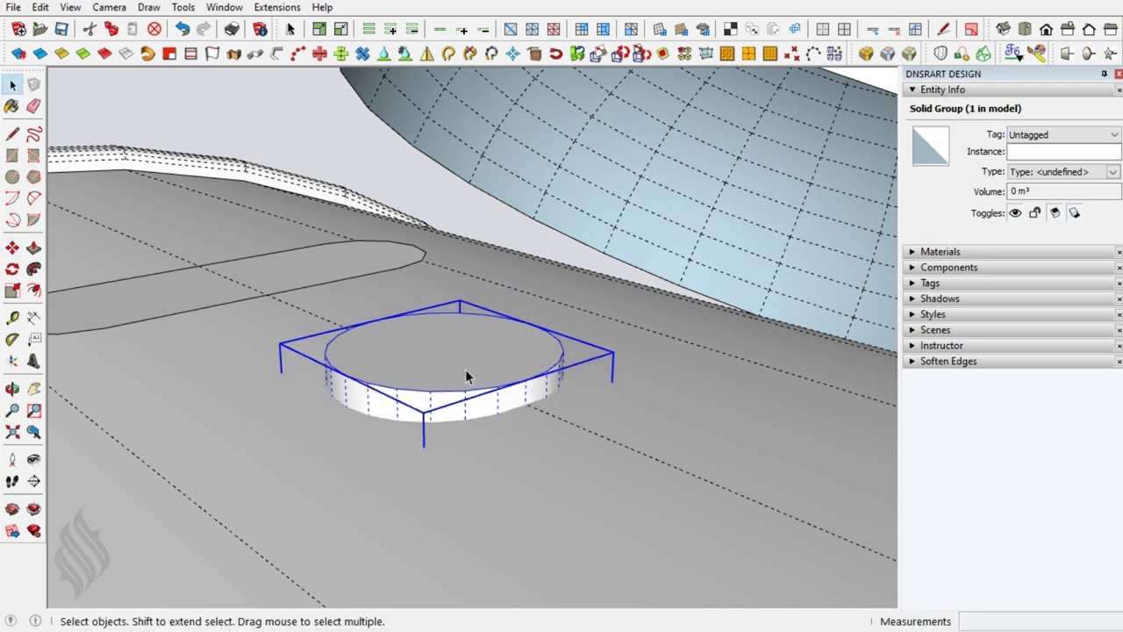
double_click(465, 368)
mouse_move(464, 376)
middle_mouse_down()
mouse_move(438, 460)
mouse_move(480, 435)
middle_mouse_up()
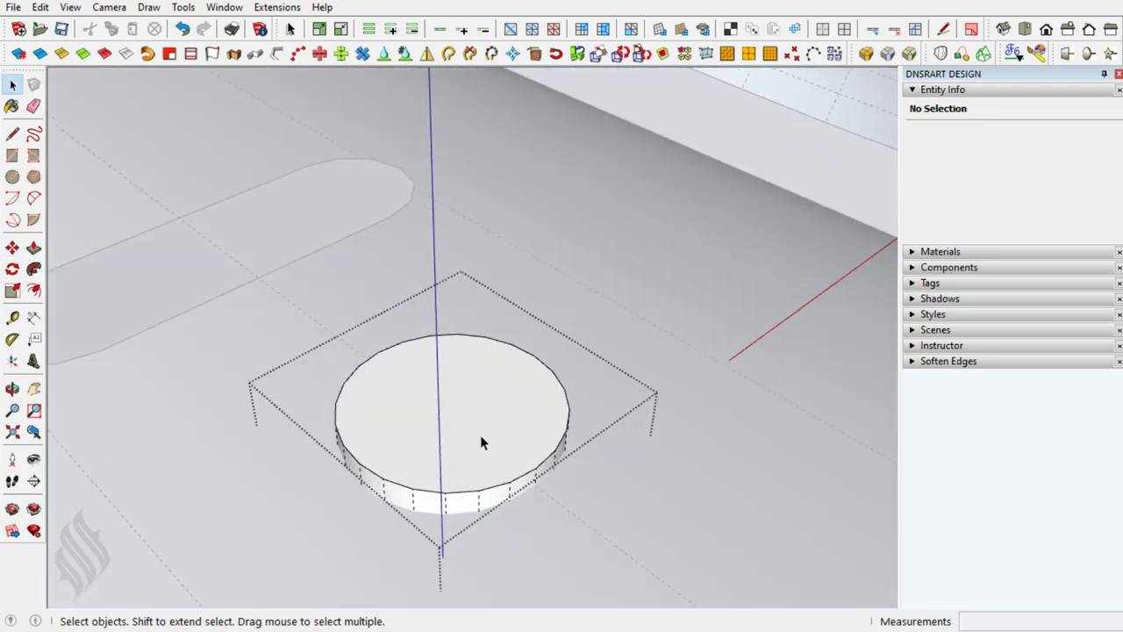
left_click(480, 434)
key("f")
left_click(552, 454)
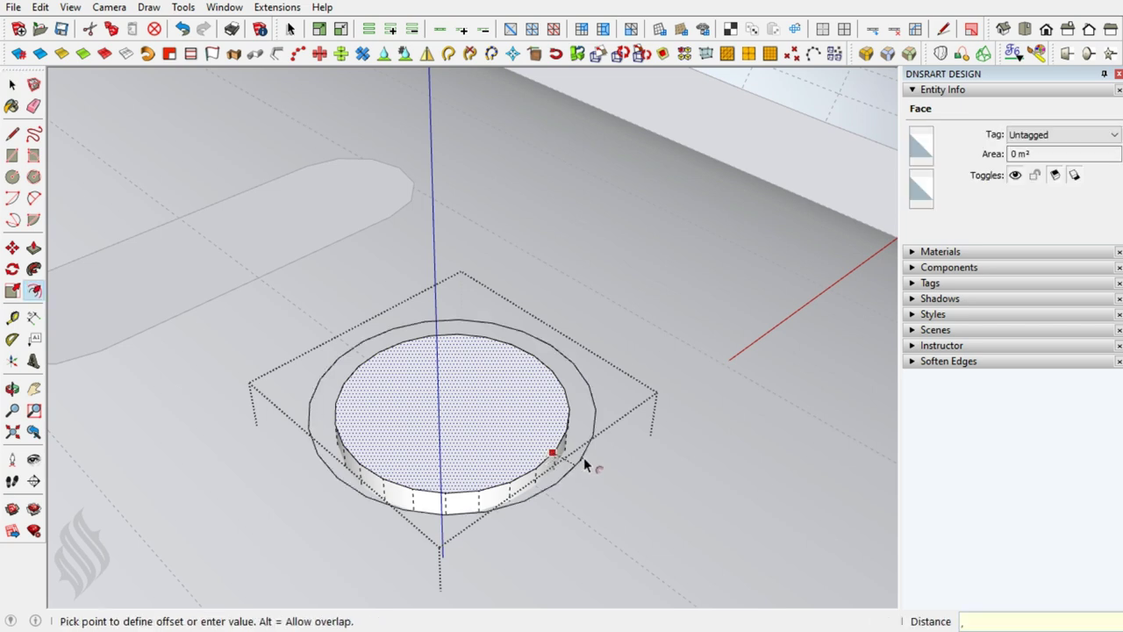
type("2")
key("Return")
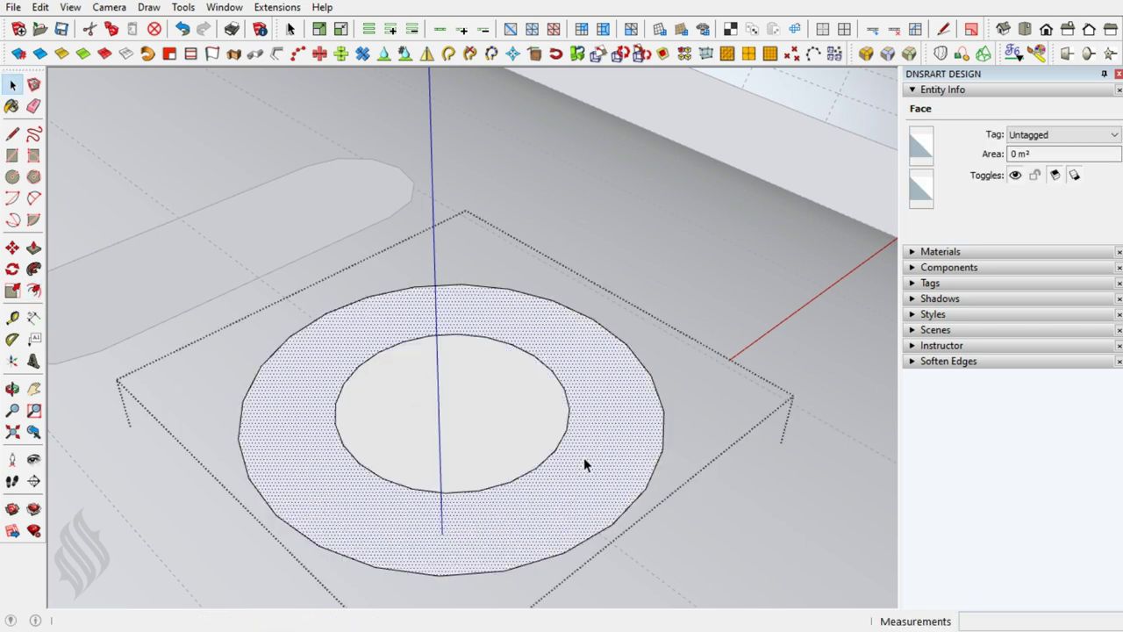
Raise the offset ring to the cylinder's height and erase the inner edge to merge the top.
key("p")
double_click(594, 450)
type(",05")
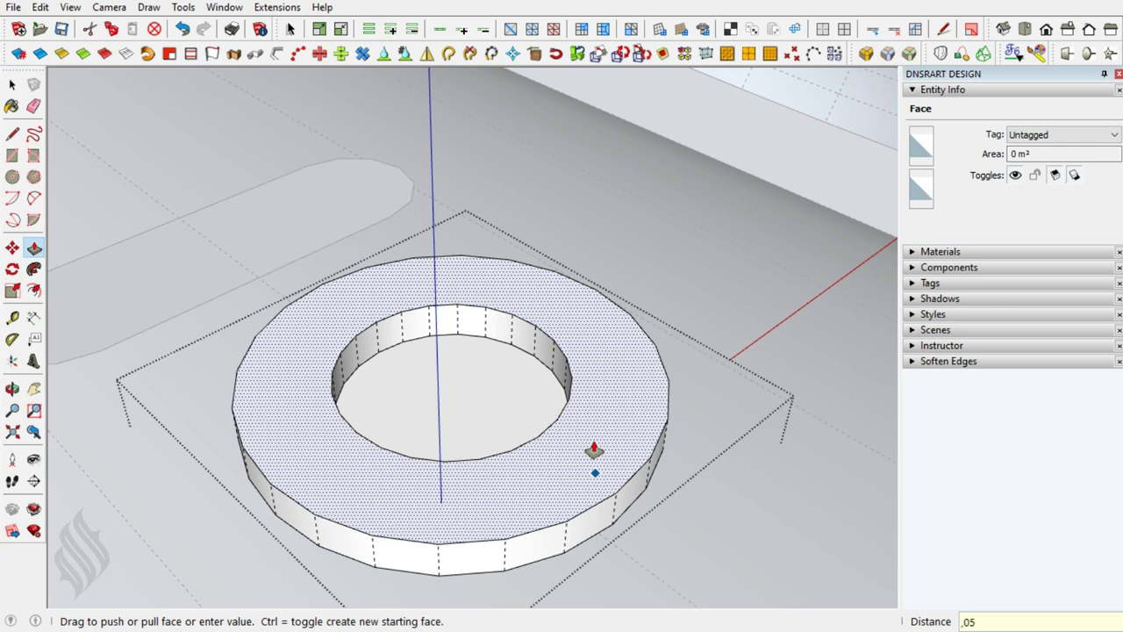
key("Return")
key("space")
key("e")
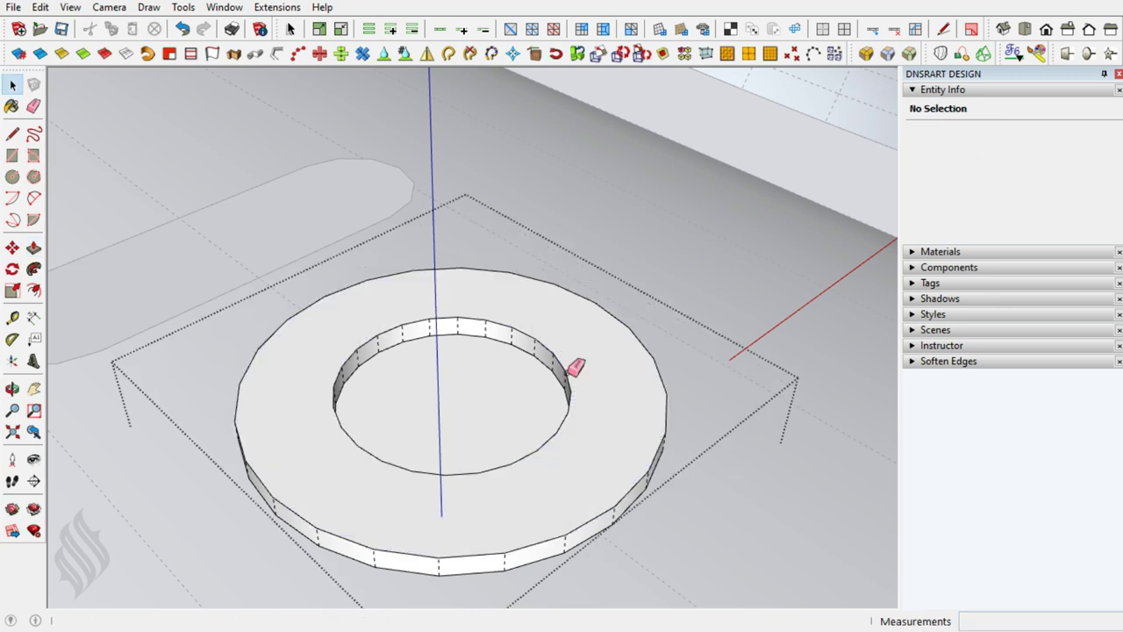
left_click(574, 374)
Offset the disc's top edge inward 0,1 to outline a rim.
key("space")
left_click(587, 381)
key("f")
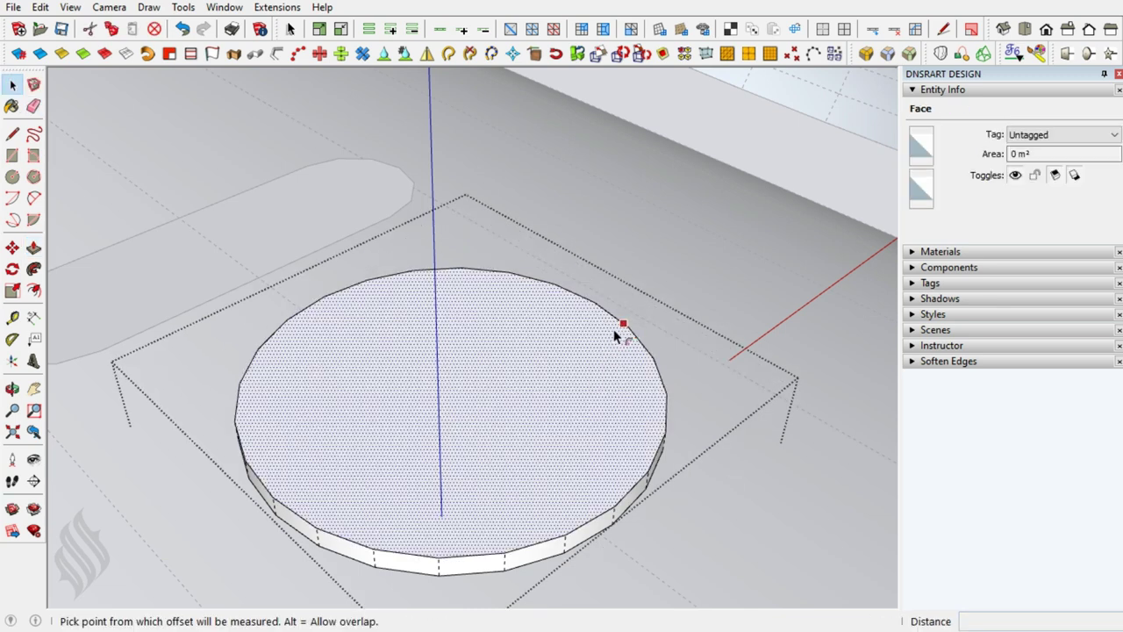
left_click(621, 325)
type("1")
key("Return")
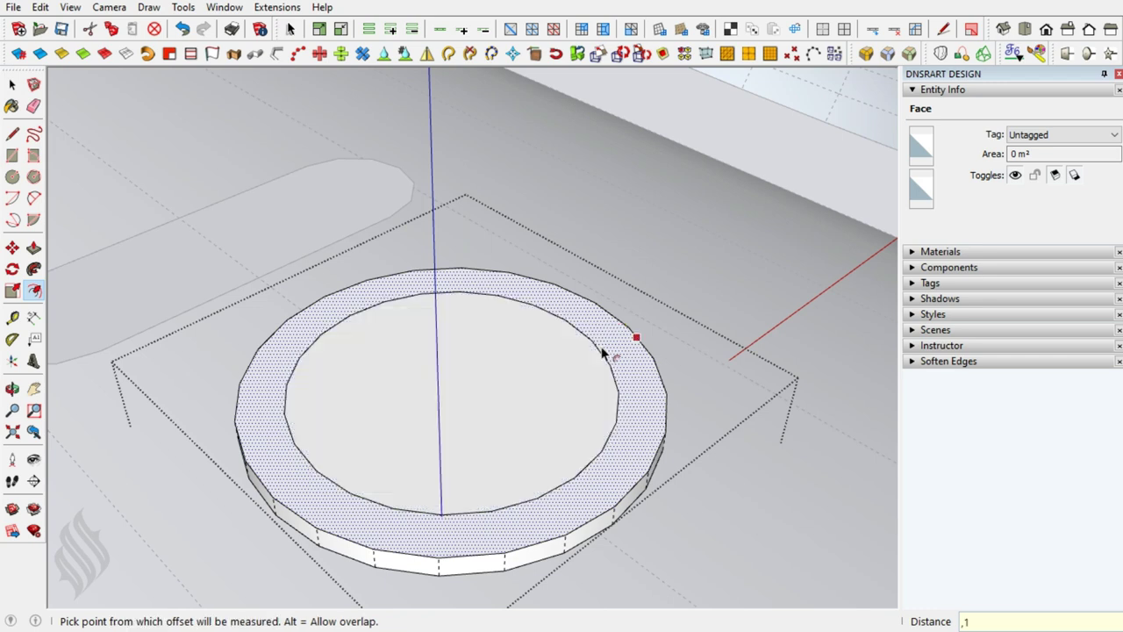
key("space")
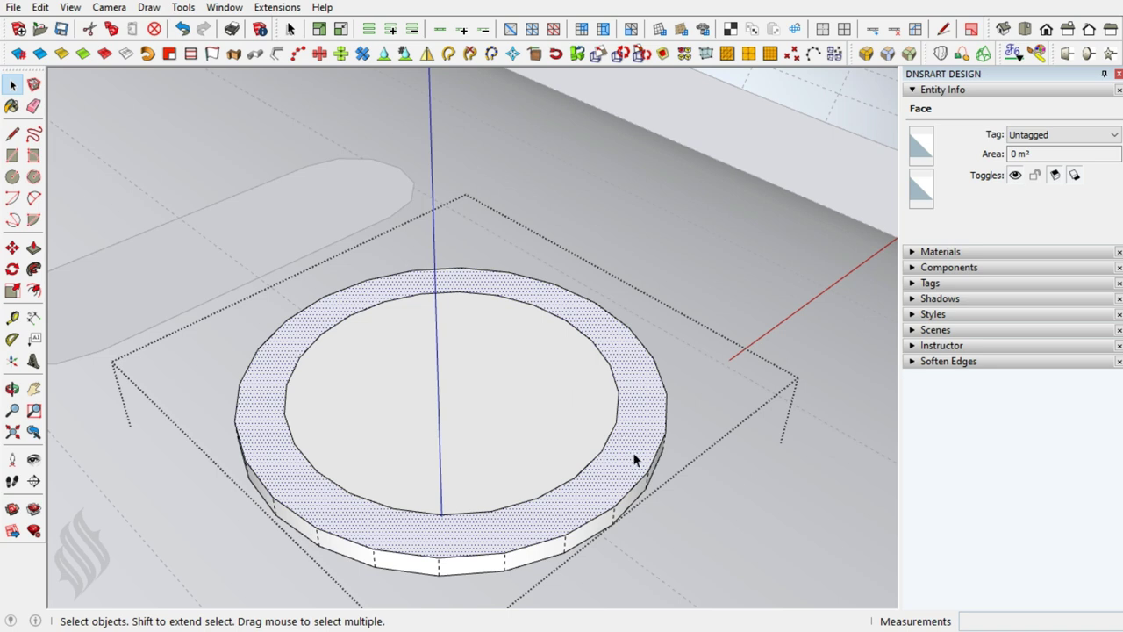
mouse_move(564, 455)
middle_mouse_down()
mouse_move(562, 419)
mouse_move(436, 532)
mouse_move(389, 401)
mouse_move(387, 435)
middle_mouse_up()
Draw a green-axis line from the disc's edge and copy it upright above the edge.
key("l")
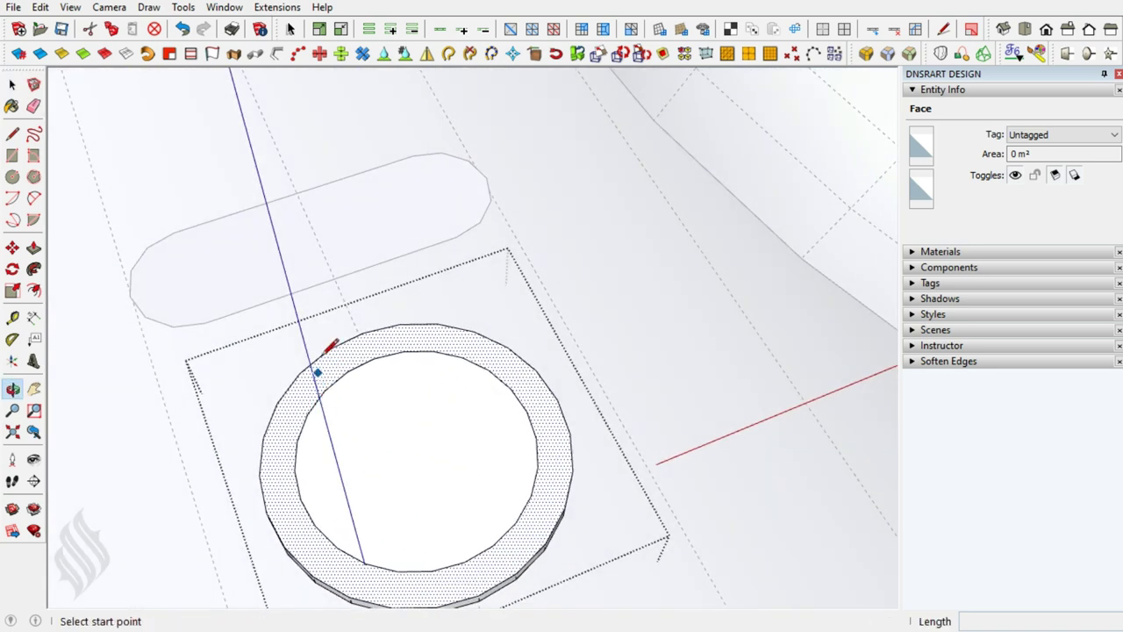
key("shift")
left_click(130, 296)
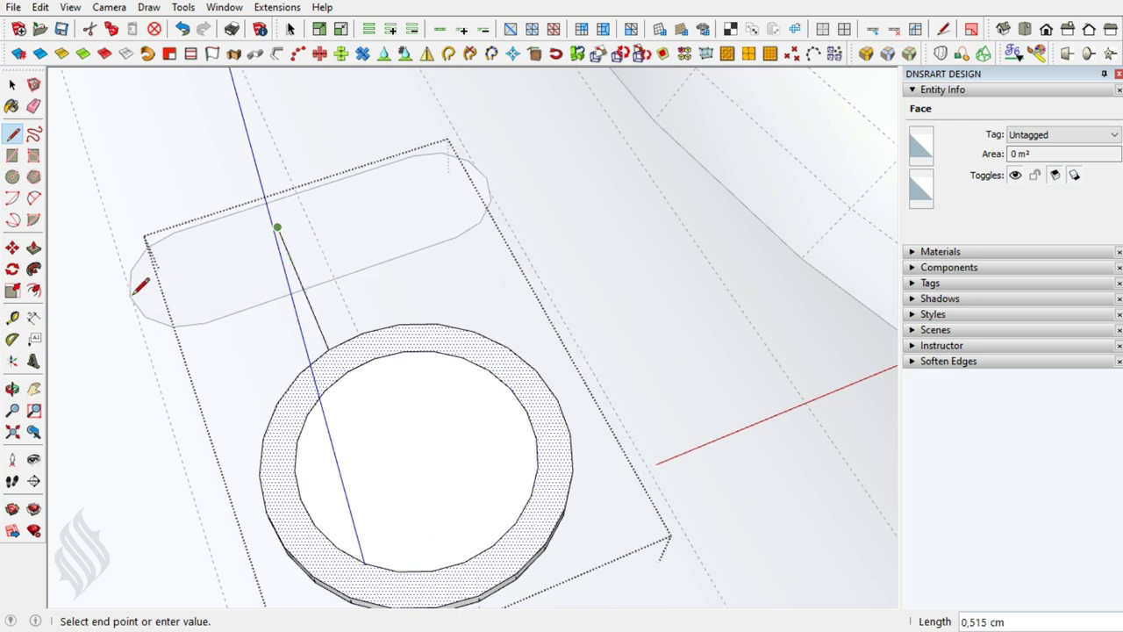
key("space")
left_click(313, 316)
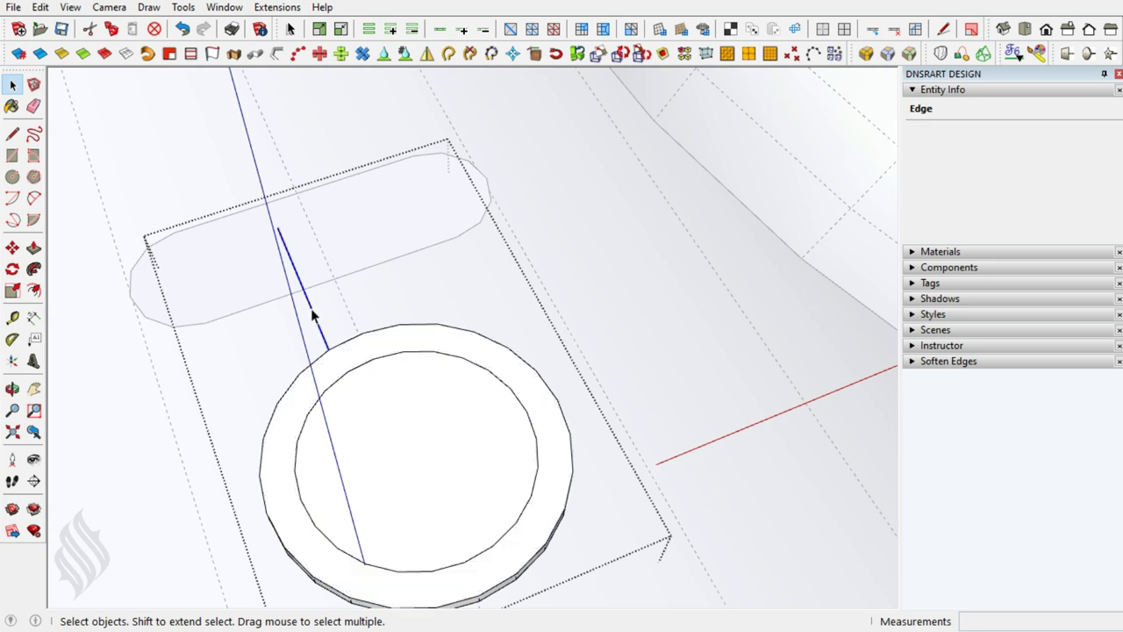
key("m")
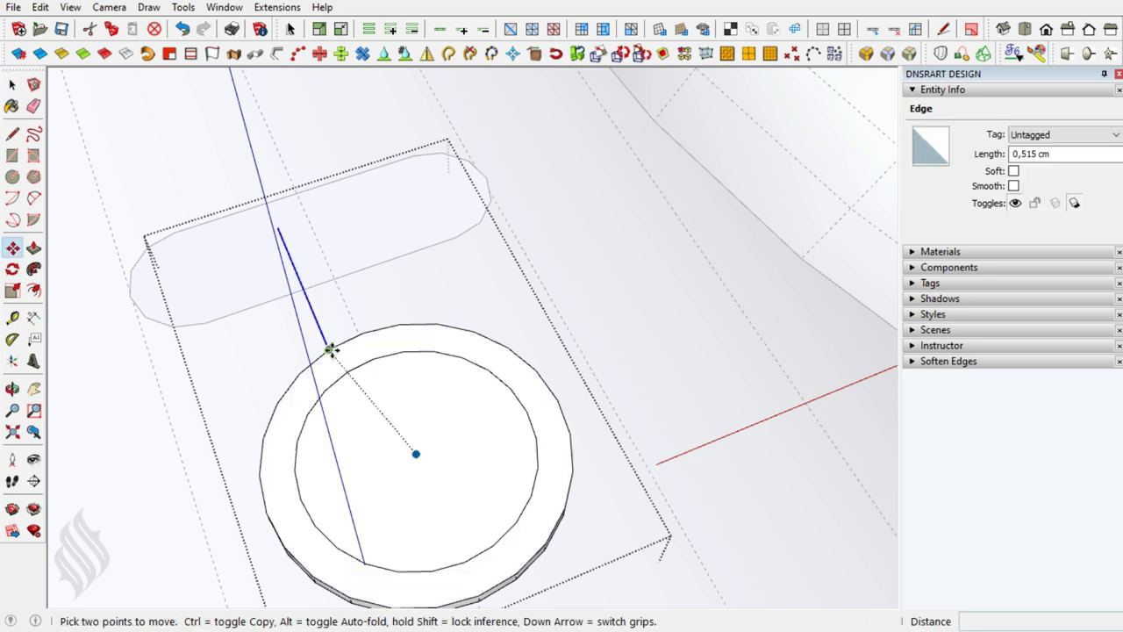
left_click(329, 347)
key("ctrl")
left_click(277, 231)
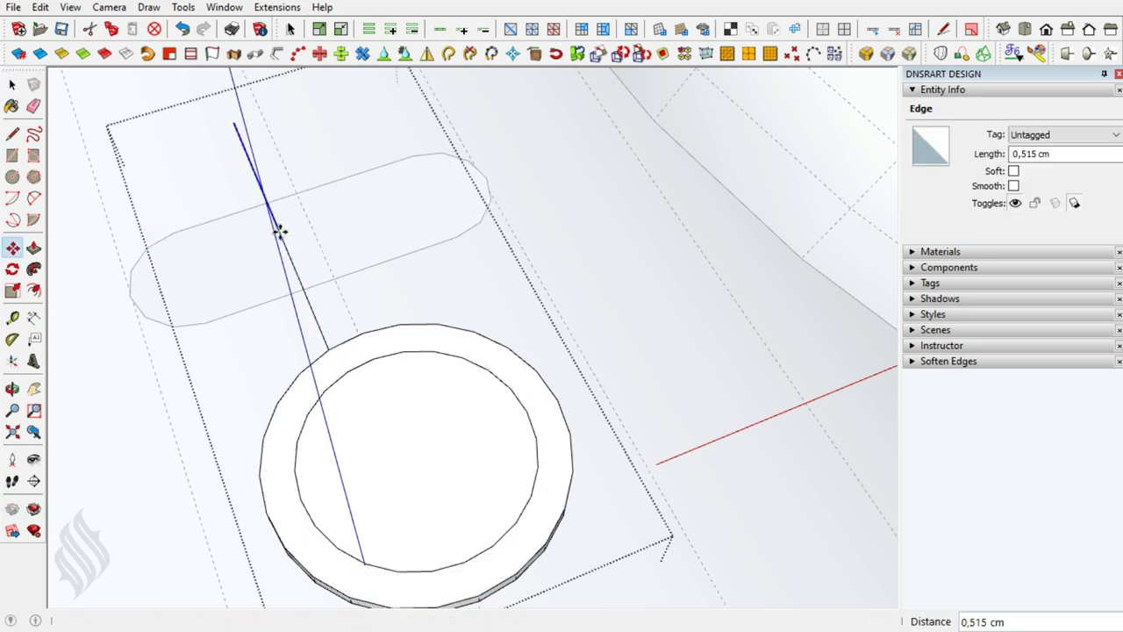
Draw a 2-point arc from the upright line's top to the disc edge, set to 12 segments.
key("a")
left_click(234, 121)
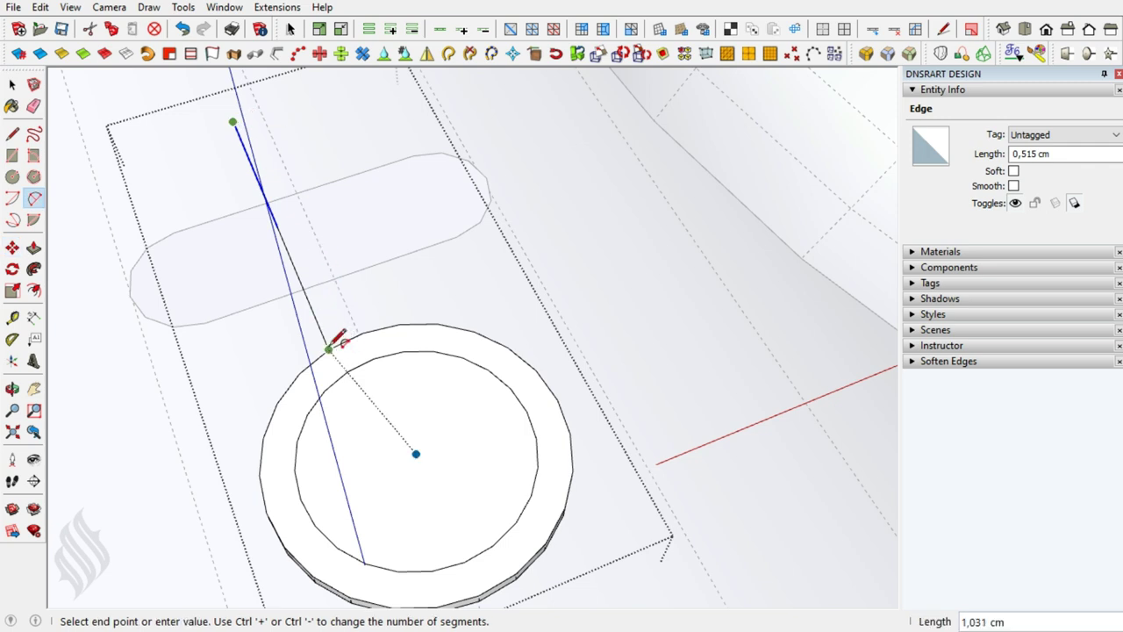
left_click(328, 349)
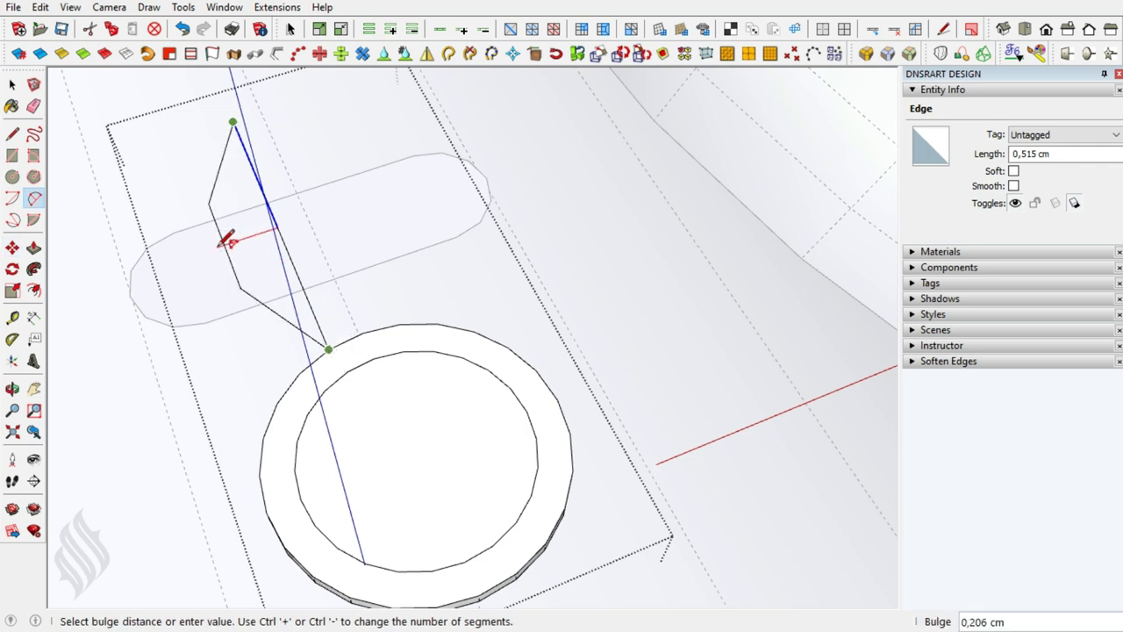
type(",195")
left_click(219, 246)
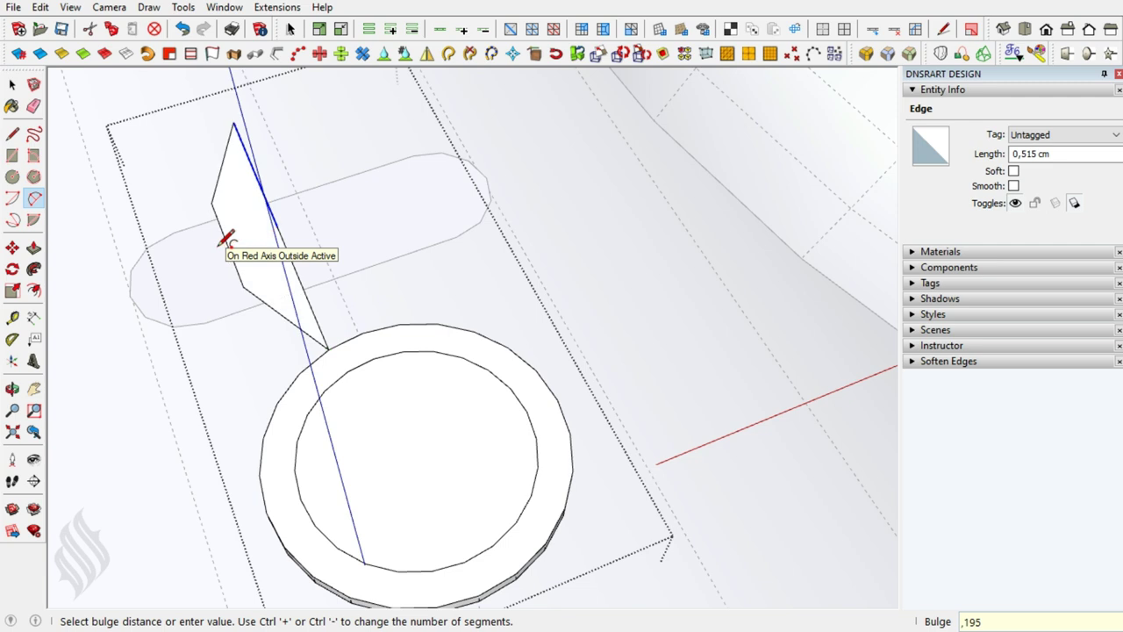
key("space")
left_click(230, 255)
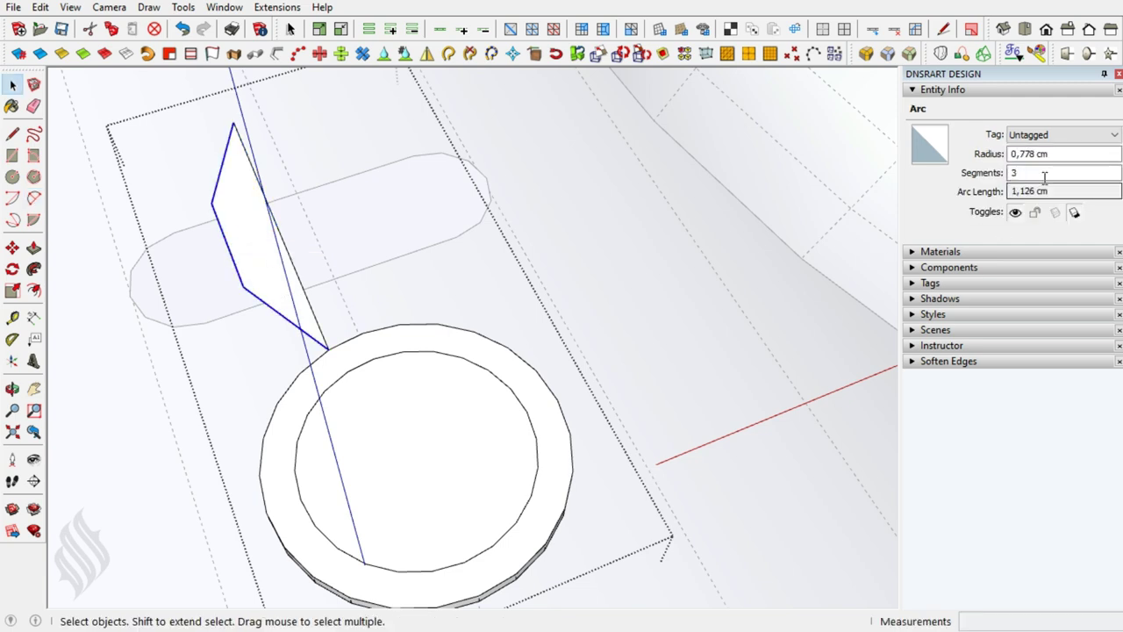
double_click(1062, 173)
type("12")
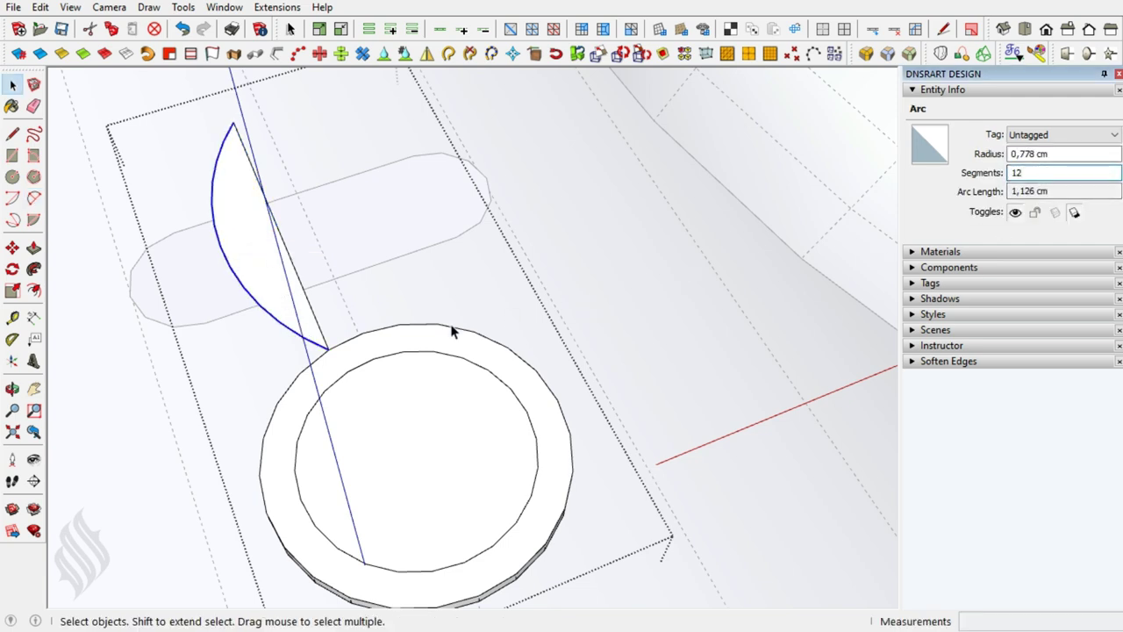
key("Return")
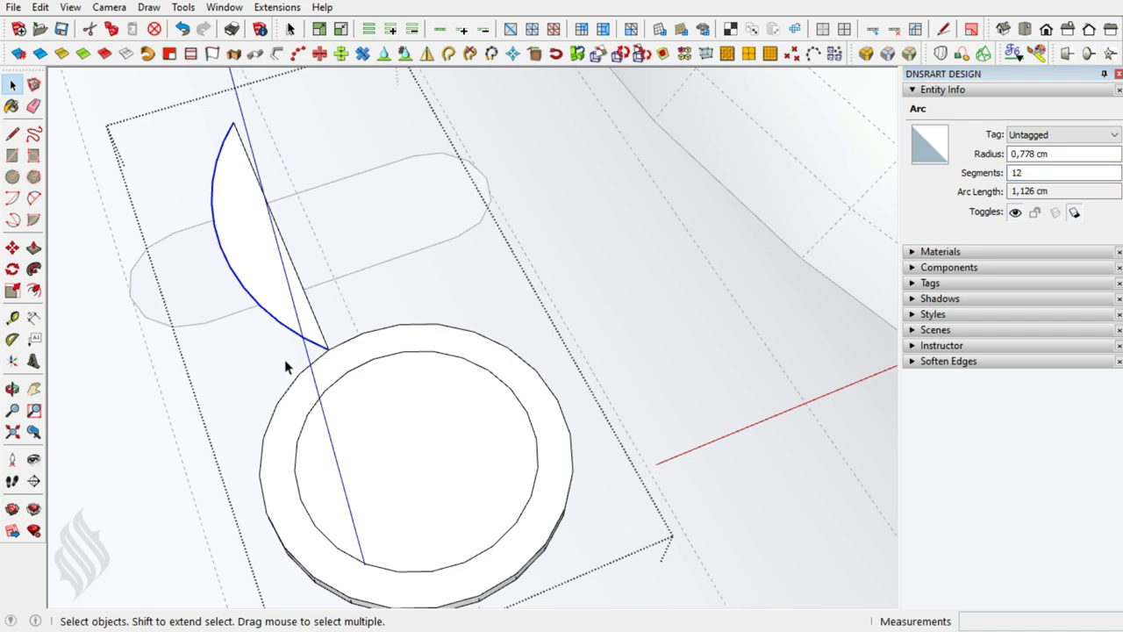
key("f")
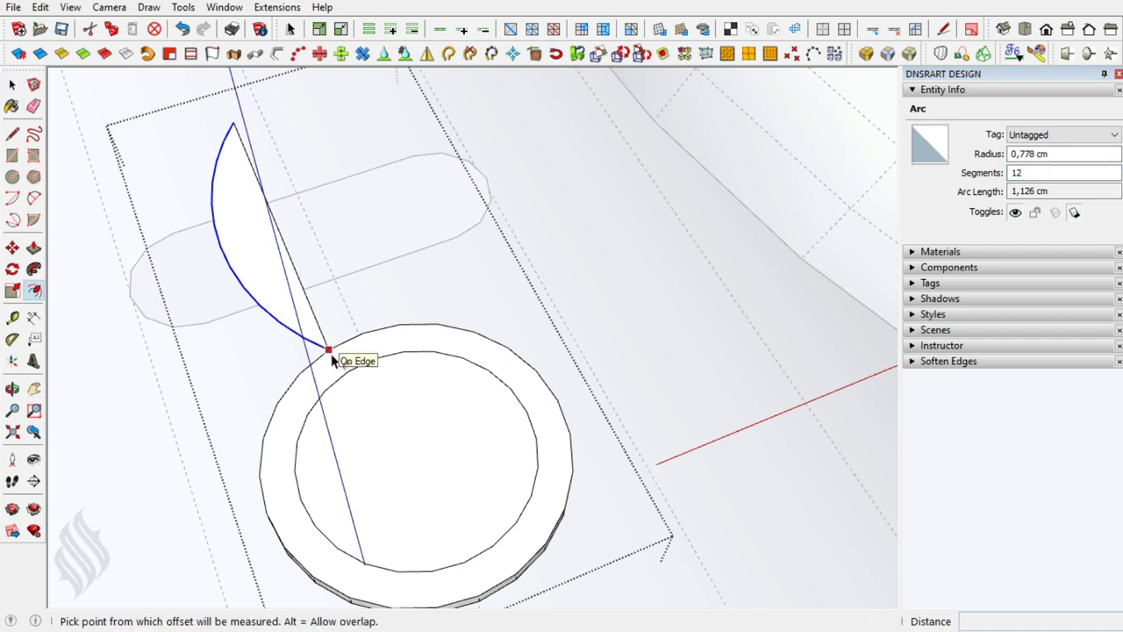
Round the arm's tip with a 2-point arc and set it to 6 segments.
left_click(330, 361)
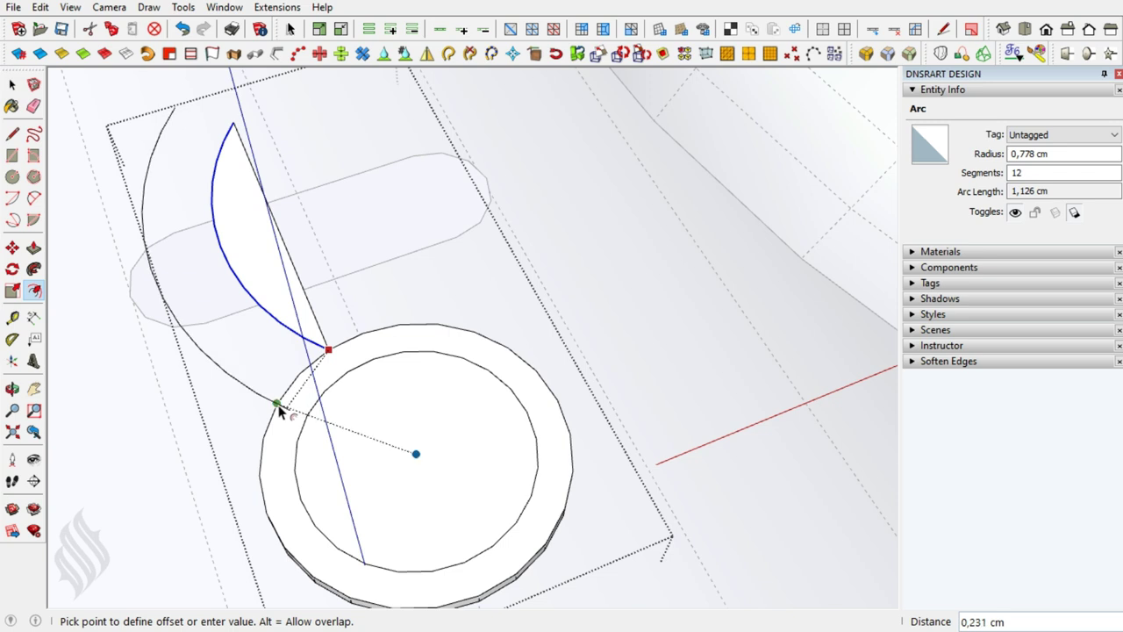
key("Escape")
key("e")
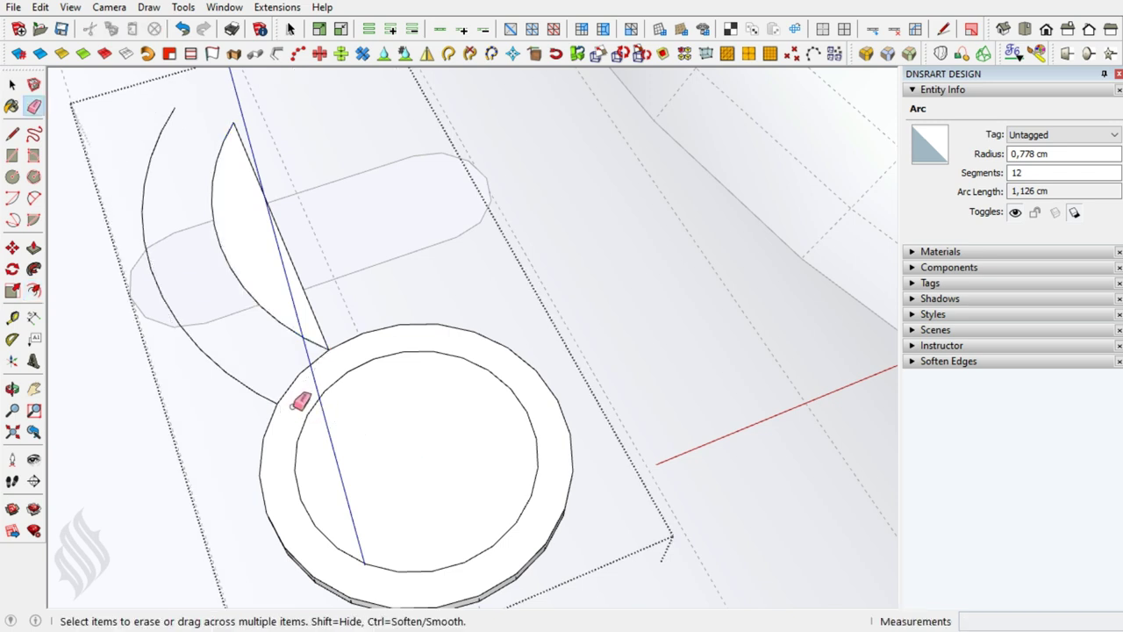
middle_click_drag(451, 431, 289, 444)
middle_click_drag(325, 286, 367, 482, "shift")
key("a")
left_click(390, 145)
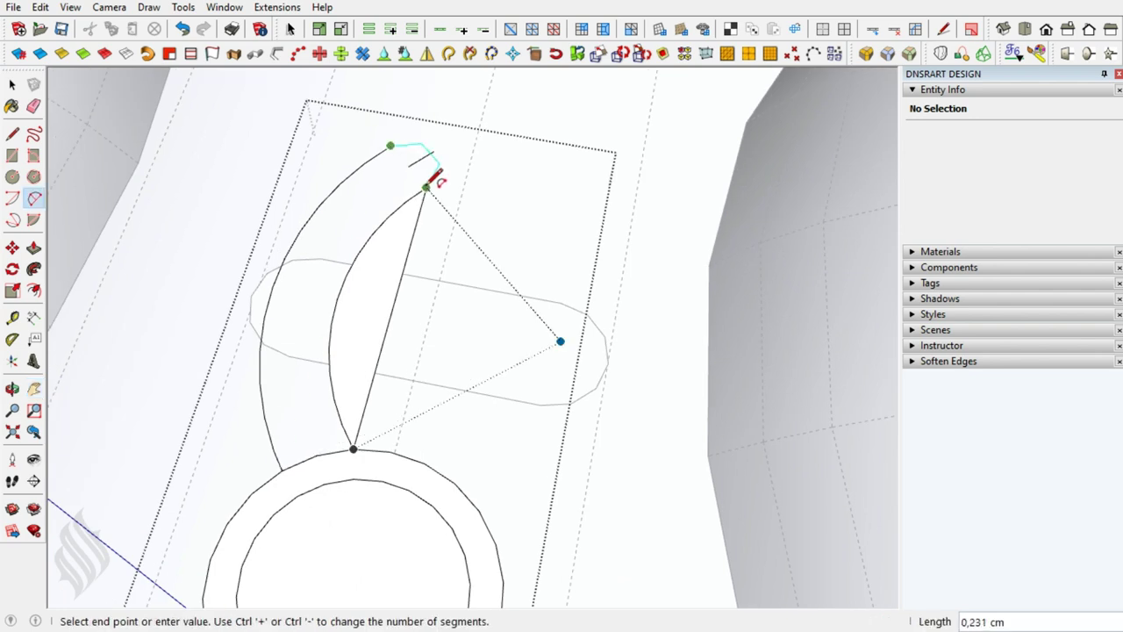
left_click(426, 186)
left_click(431, 181)
key("space")
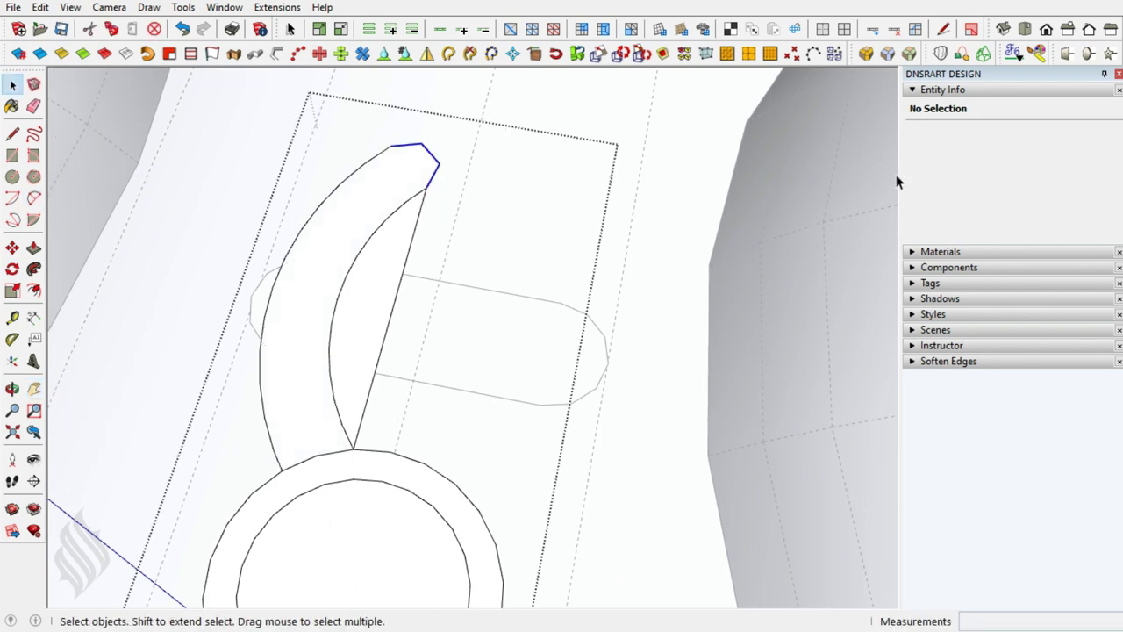
double_click(1042, 172)
type("6")
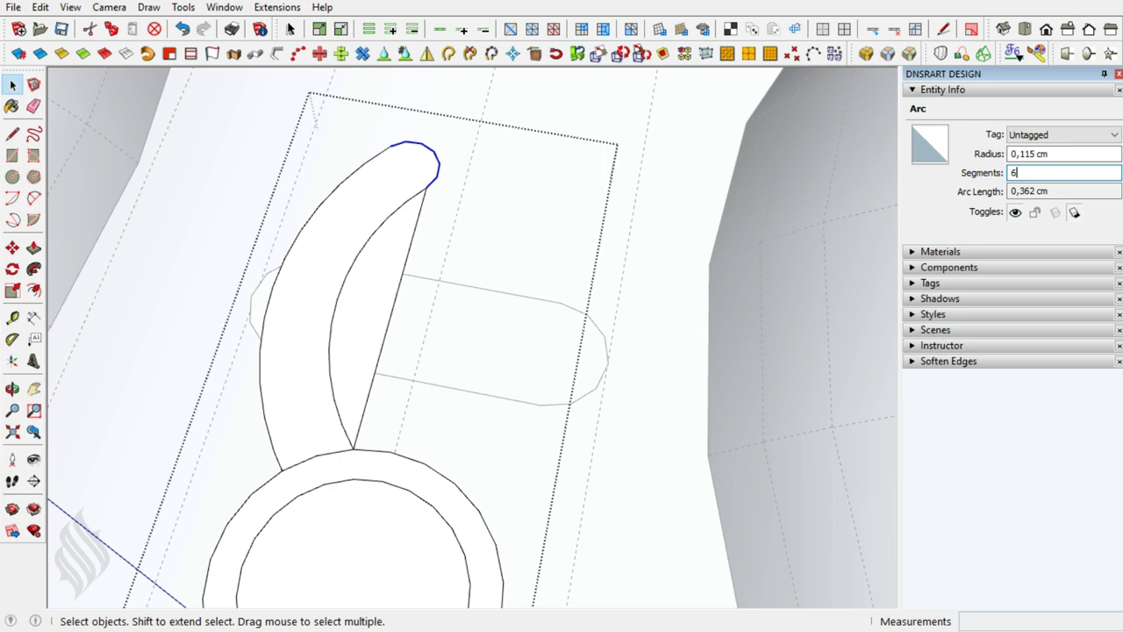
Erase the straight inner edge so the arm becomes a single face.
left_click(376, 315)
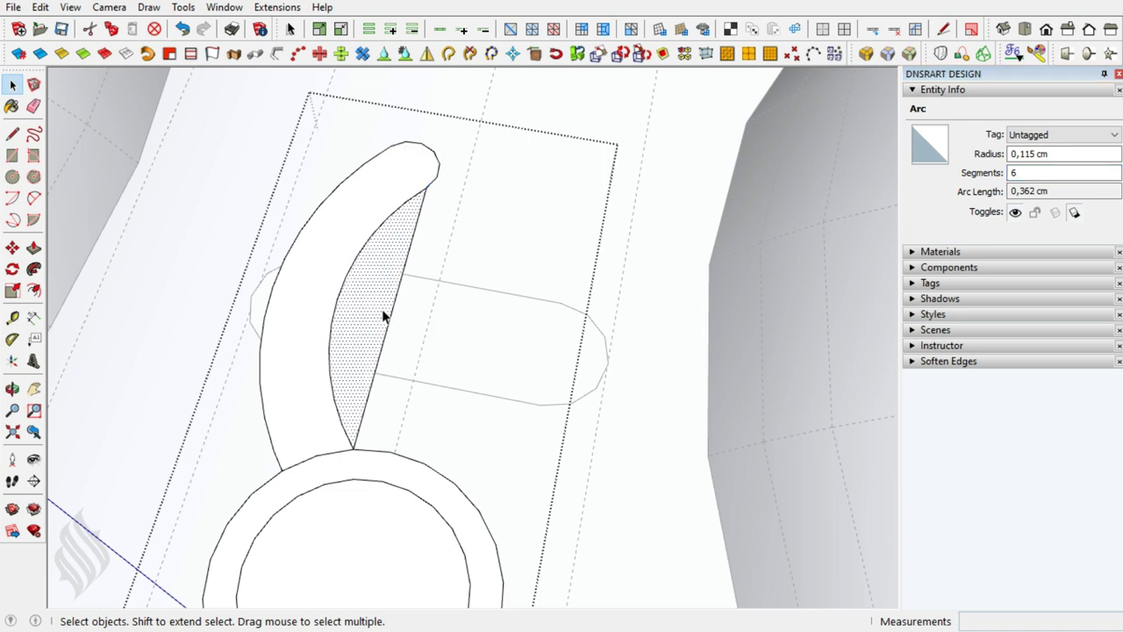
key("e")
left_click(391, 313)
key("space")
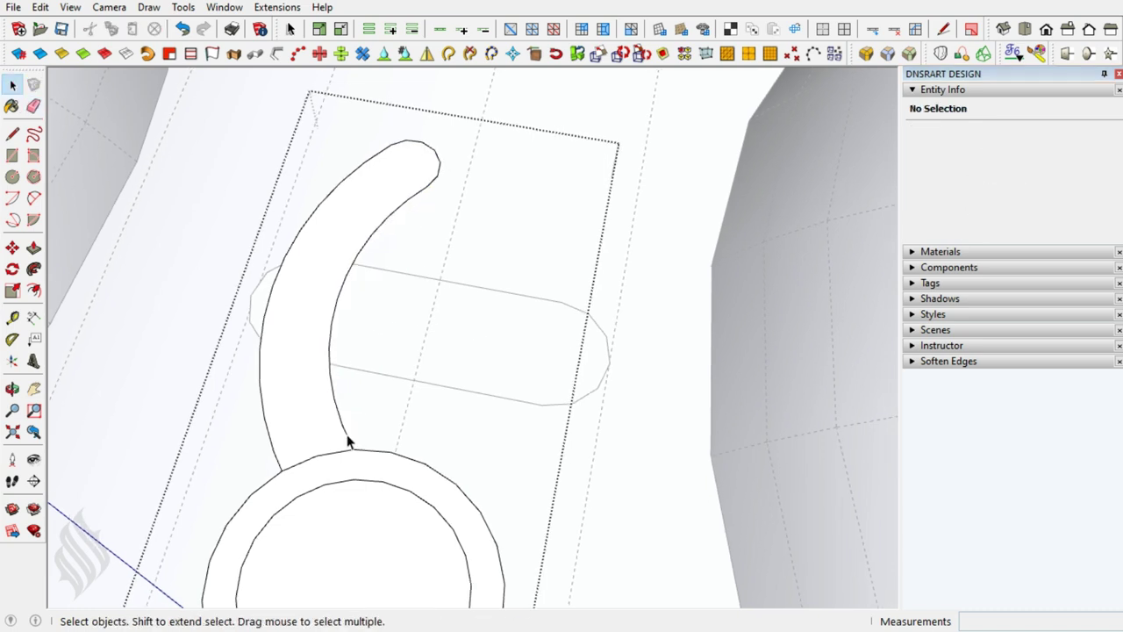
scroll(348, 442, "up", 3)
scroll(372, 453, "up", 3)
Add small 2-point arc fillets at the arm's inner and outer base on the rim.
key("a")
left_click(376, 452)
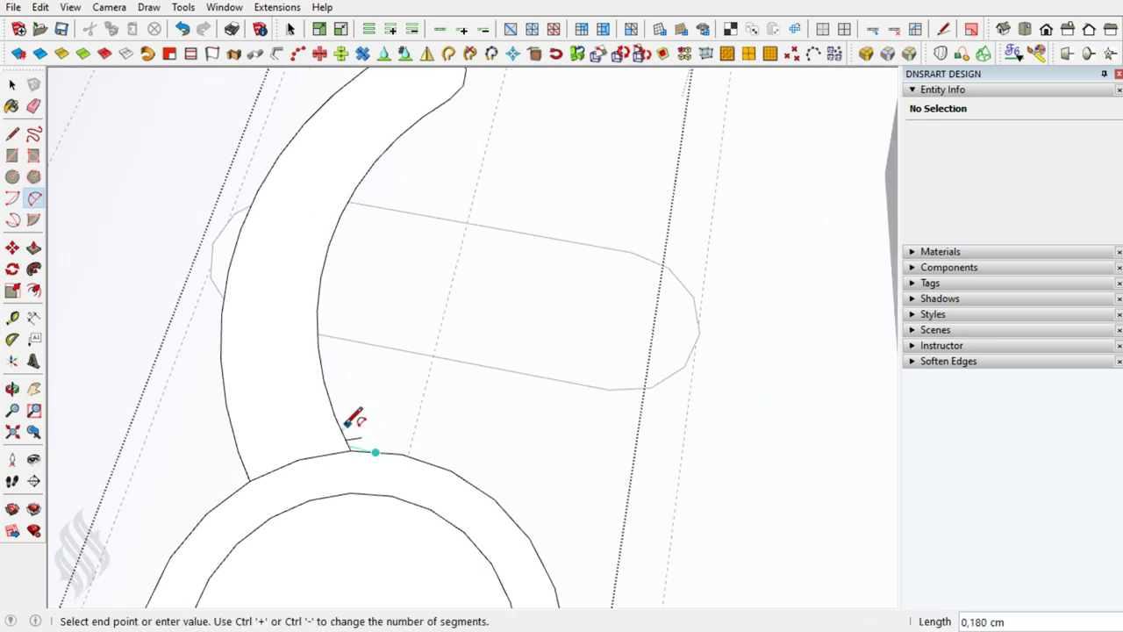
double_click(343, 429)
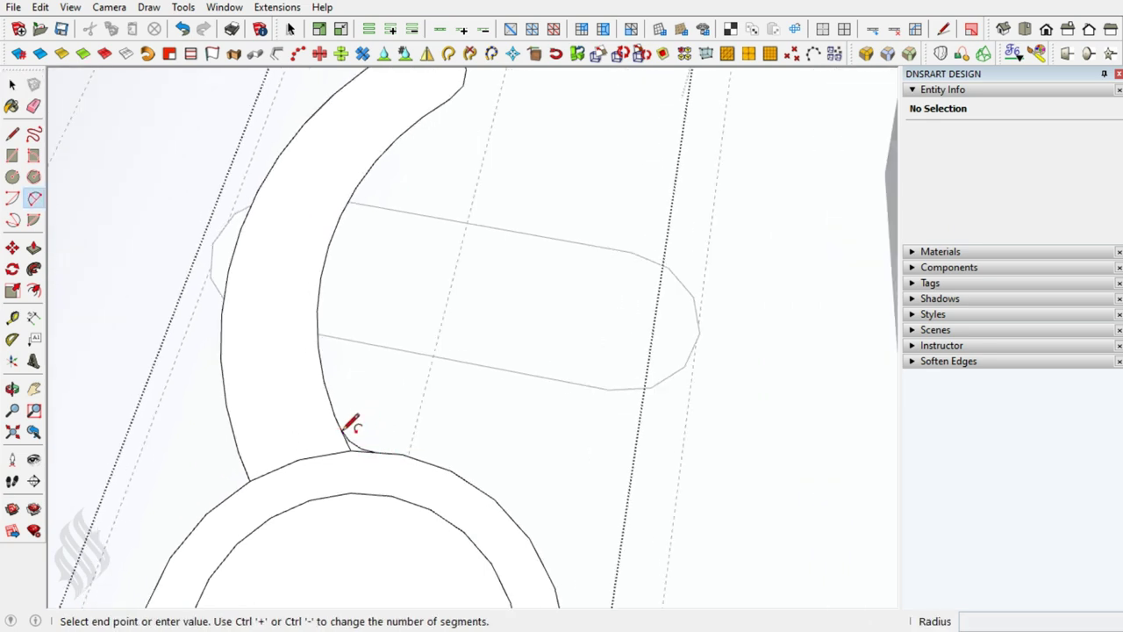
left_click(230, 494)
left_click(239, 463)
key("e")
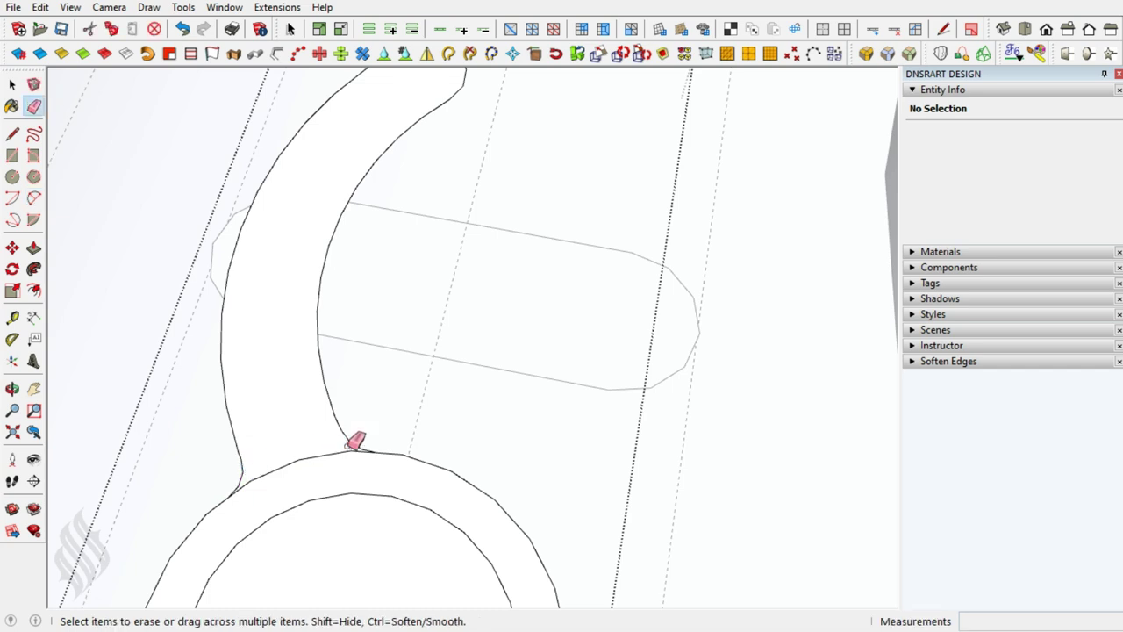
key("space")
mouse_move(364, 493)
middle_mouse_down()
mouse_move(254, 328)
mouse_move(359, 507)
mouse_move(95, 383)
mouse_move(363, 336)
mouse_move(175, 324)
middle_mouse_up()
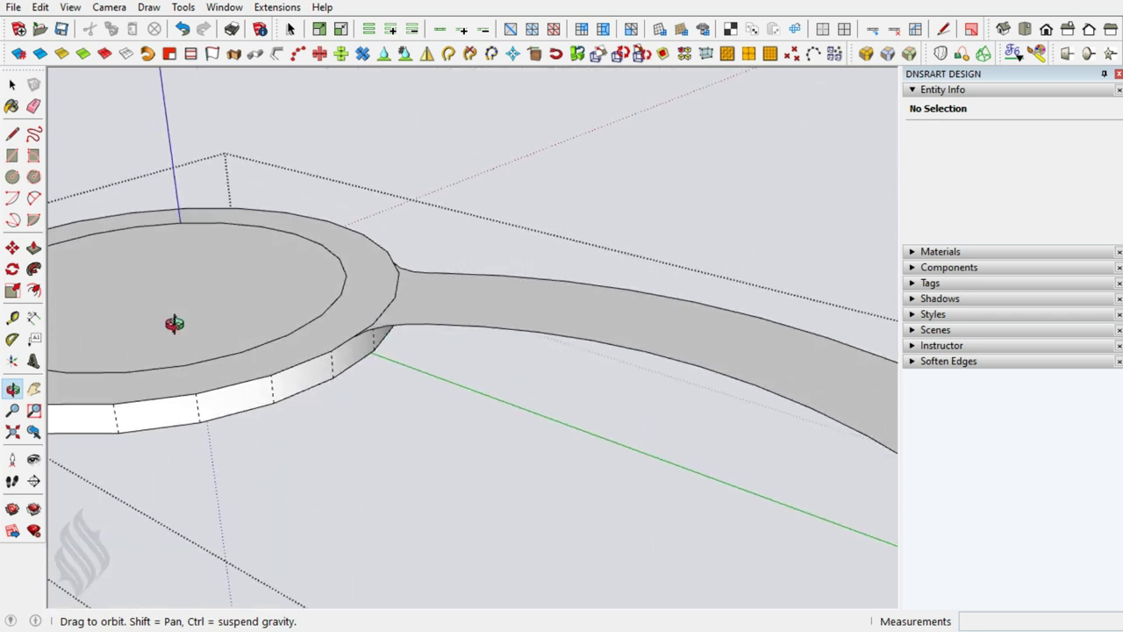
Push/Pull the arm face up 0,050 cm to the ring's thickness.
left_click(424, 302)
key("p")
left_click(422, 293)
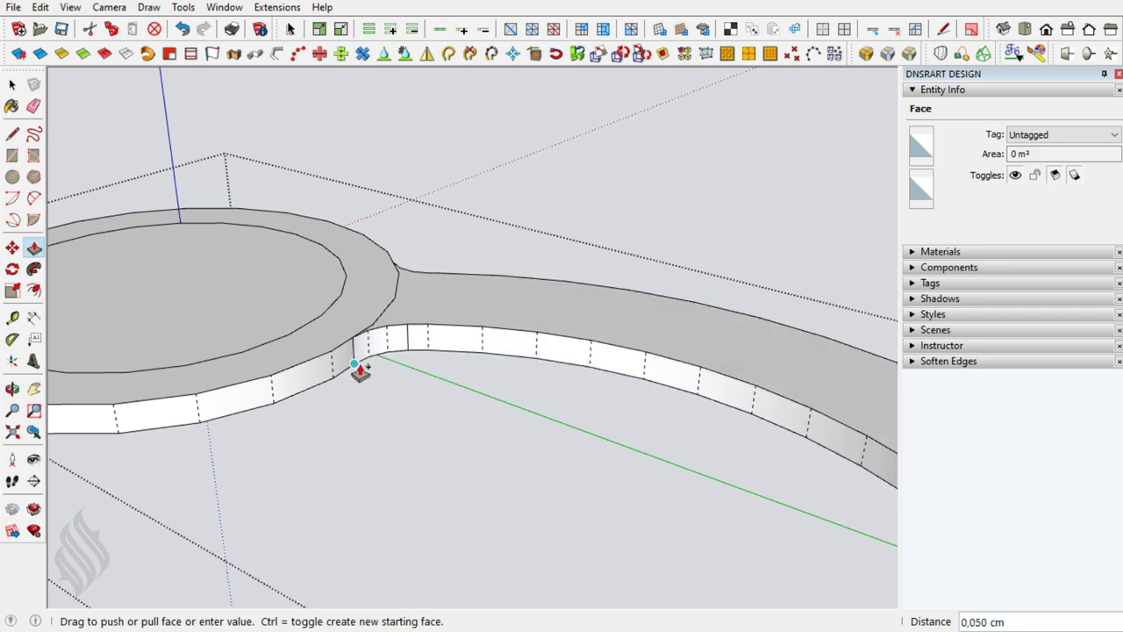
left_click(347, 378)
key("space")
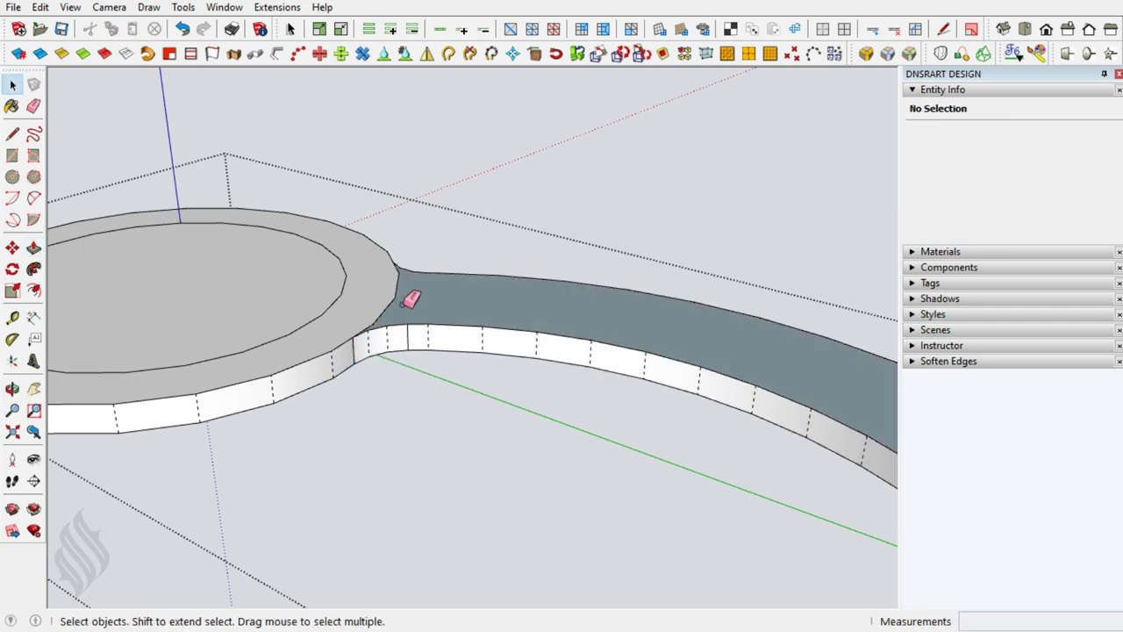
Erase the seam edge between the ring and arm tops, then check the underside.
key("e")
left_click(390, 286)
key("o")
mouse_move(365, 339)
left_mouse_down()
mouse_move(413, 356)
mouse_move(454, 317)
mouse_move(170, 376)
mouse_move(394, 406)
mouse_move(477, 494)
mouse_move(485, 417)
mouse_move(466, 353)
left_mouse_up()
key("e")
key("o")
Draw the rectangular tab outline off the ring's opposite edge, with a line length of 5.
key("h")
key("l")
left_click(425, 323)
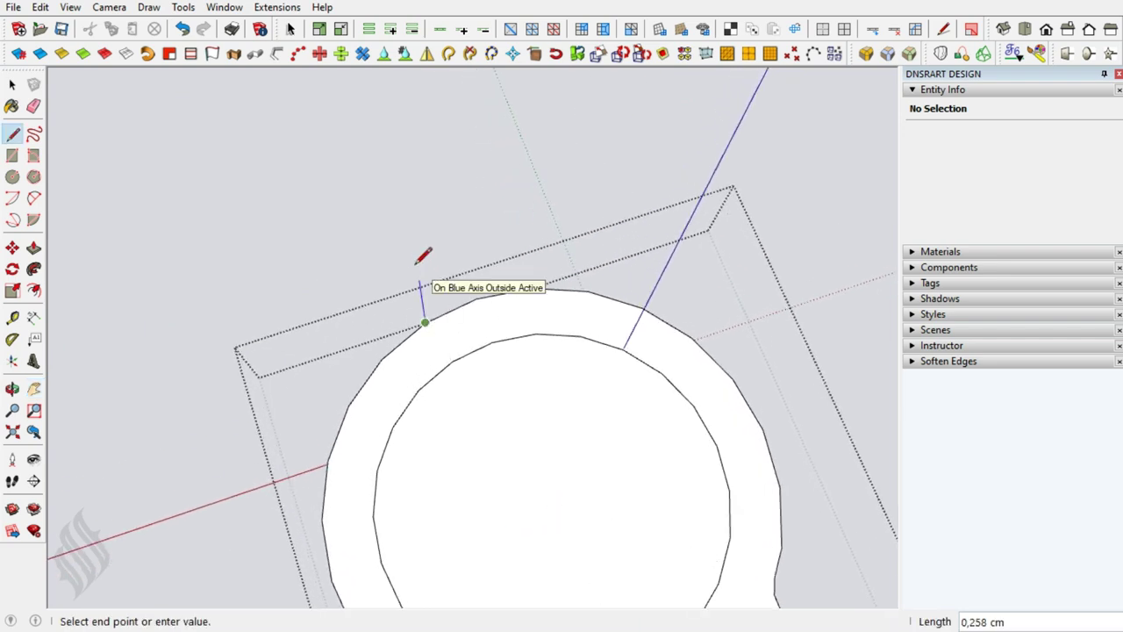
type("5")
key("Return")
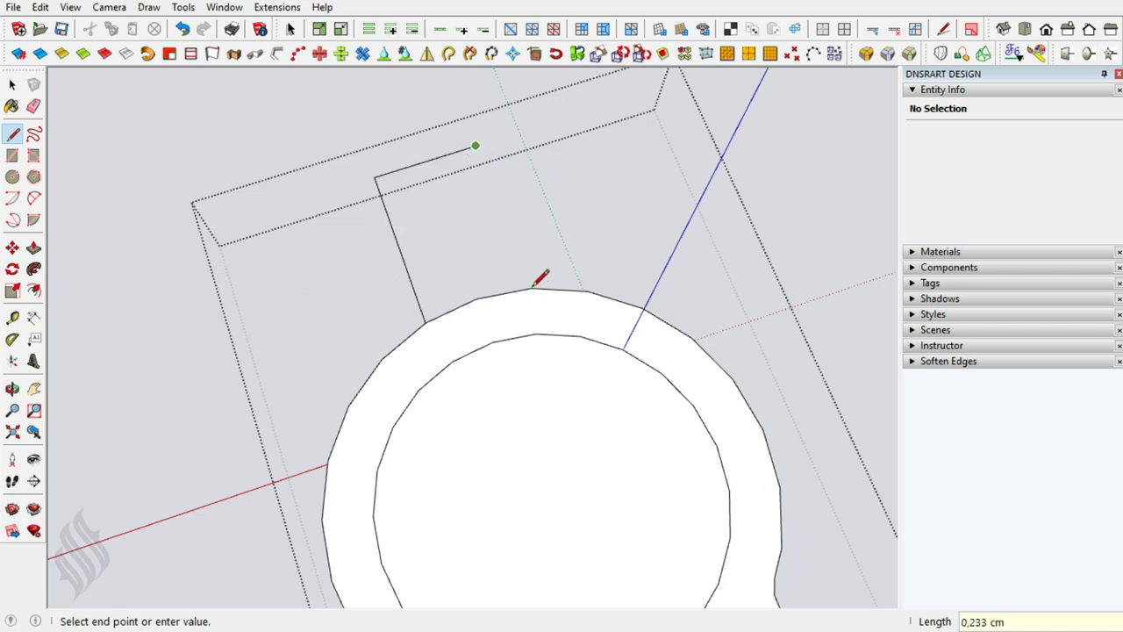
key("space")
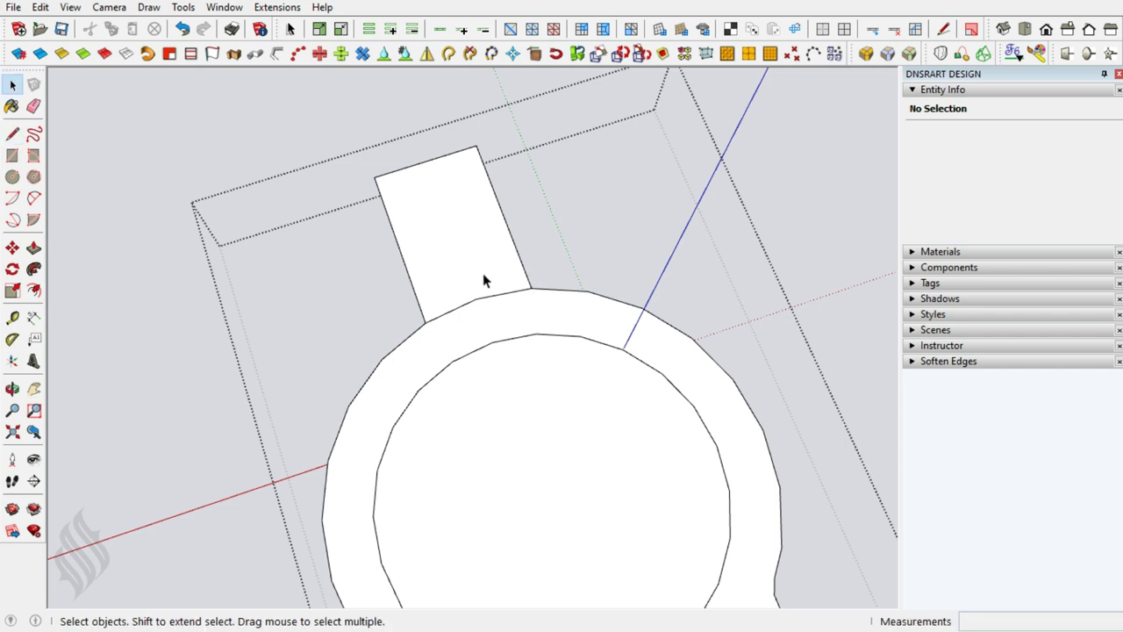
middle_click_drag(442, 378, 478, 342)
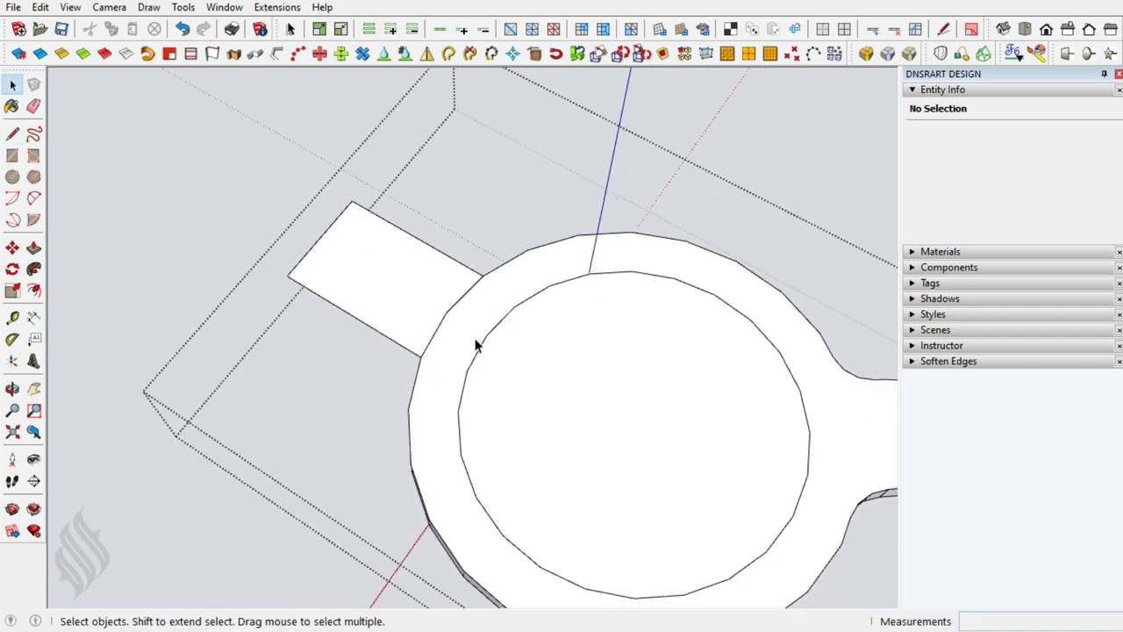
Fillet the join between the tab and the ring with a 2-point arc.
key("shift+p")
left_click(414, 382)
left_click(506, 261)
left_click(518, 257)
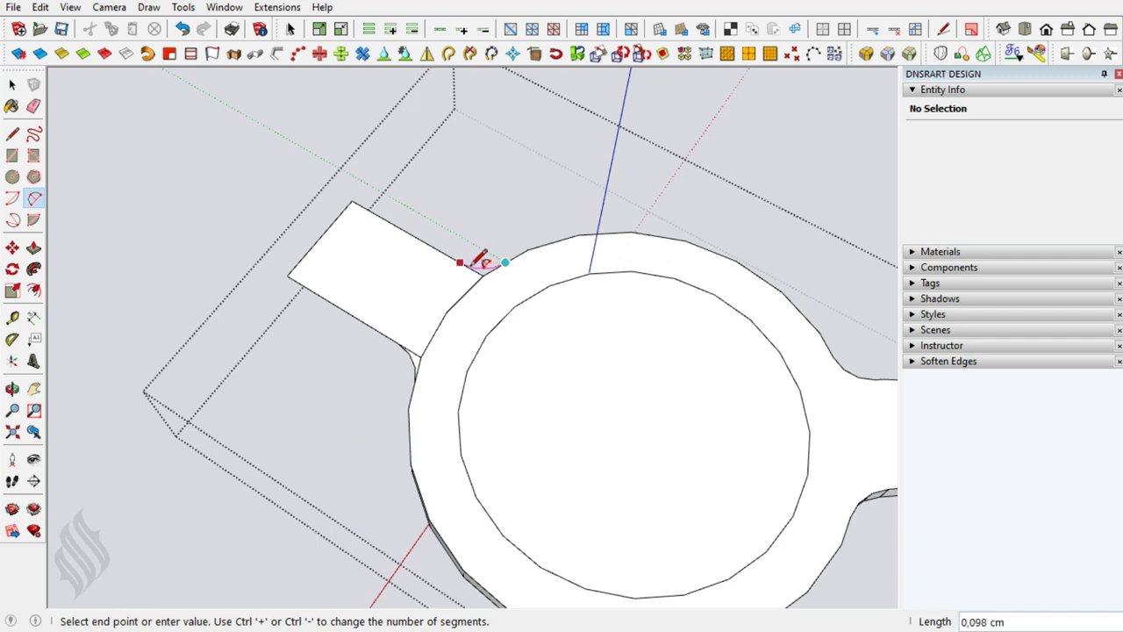
key("e")
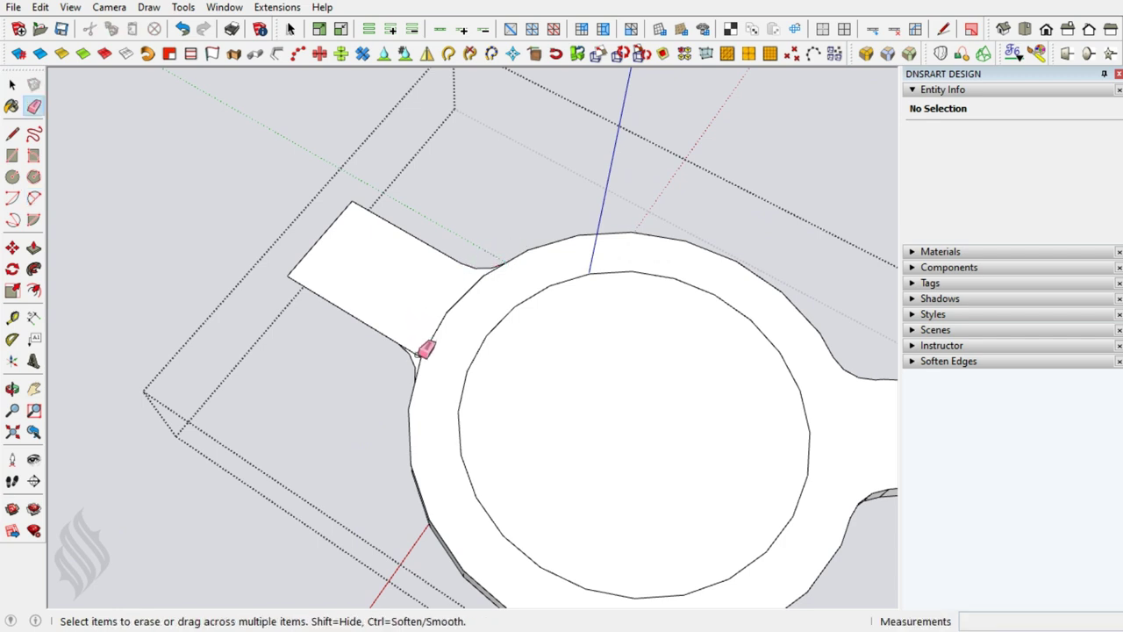
Push/Pull the tab to the ring's thickness and erase the seam at its top.
mouse_move(547, 293)
middle_mouse_down()
mouse_move(476, 346)
mouse_move(371, 384)
middle_mouse_up()
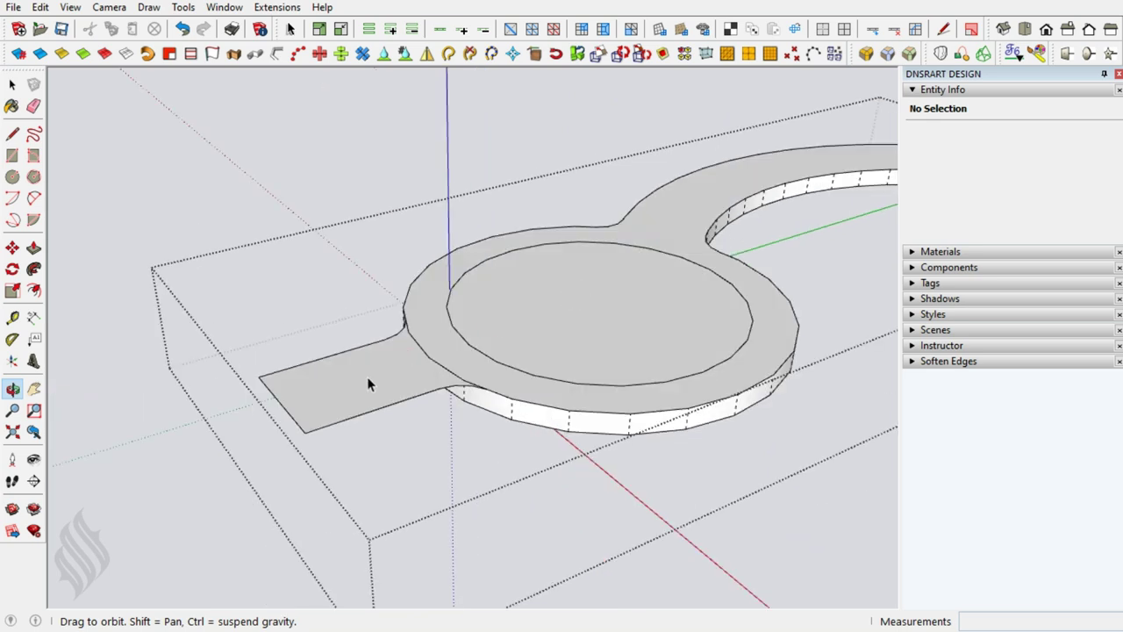
key("space")
left_click(396, 386)
key("p")
left_click(410, 381)
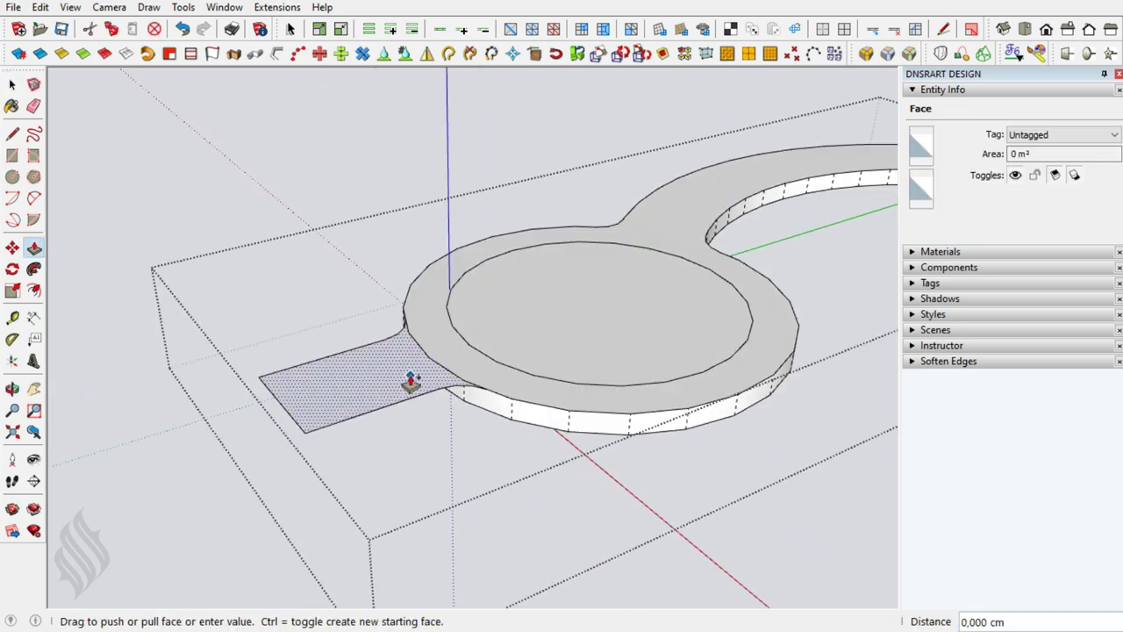
left_click(489, 422)
key("space")
key("e")
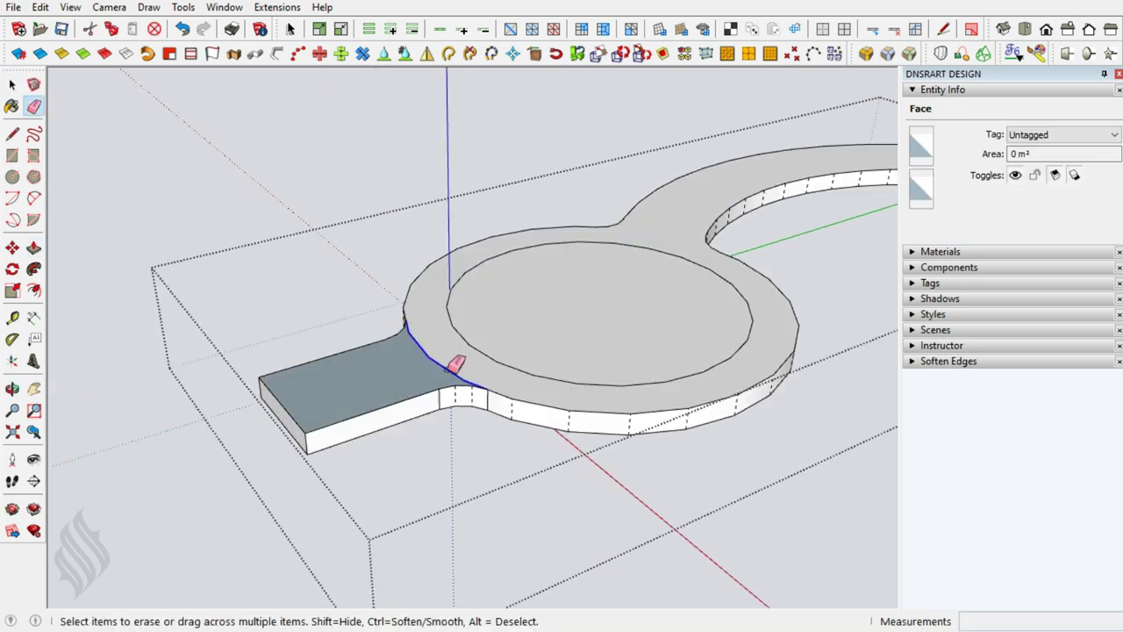
left_click(455, 365)
mouse_move(384, 354)
middle_mouse_down()
mouse_move(476, 371)
mouse_move(445, 278)
middle_mouse_up()
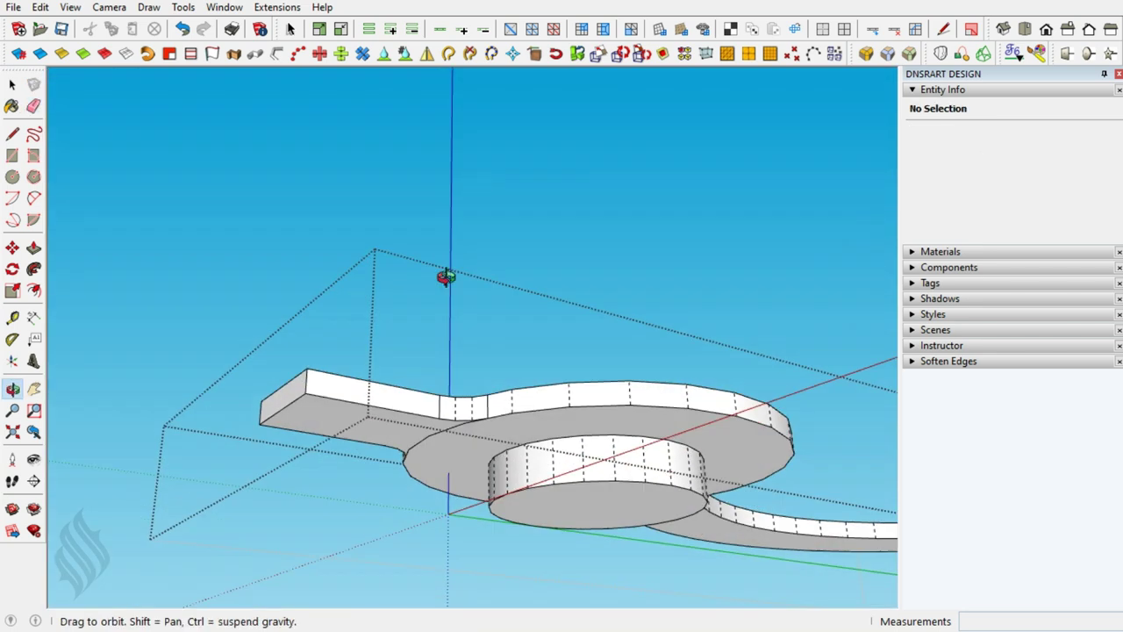
Copy the tab's short end edge 0,05 inward to mark off a thin end strip.
mouse_move(503, 396)
middle_mouse_down()
mouse_move(468, 426)
mouse_move(343, 426)
middle_mouse_up()
key("space")
left_click(301, 428)
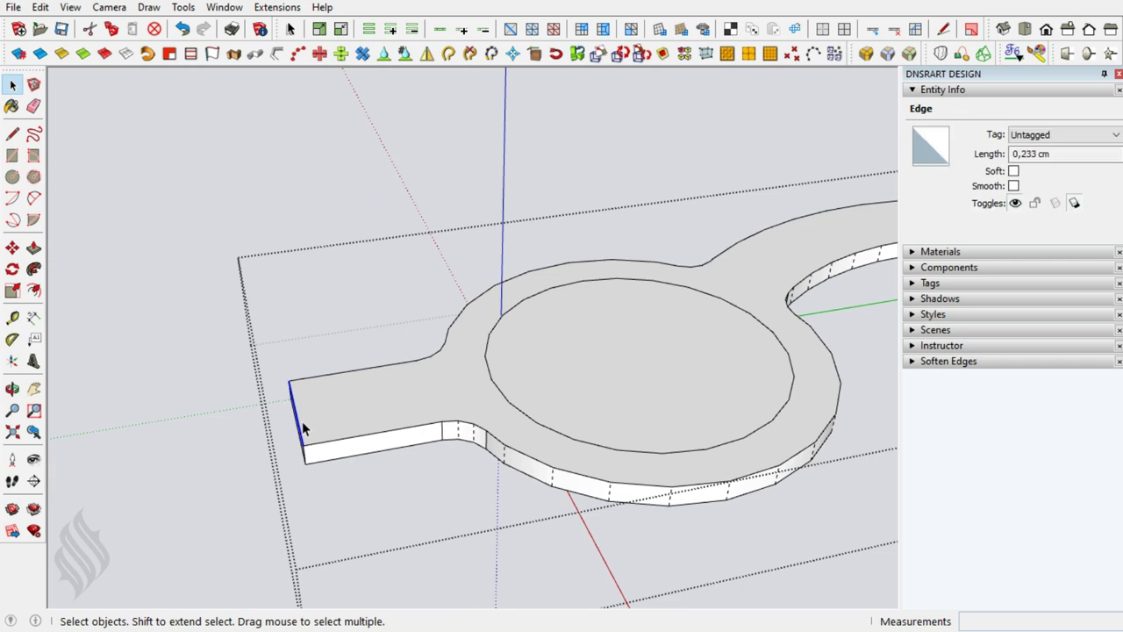
key("m")
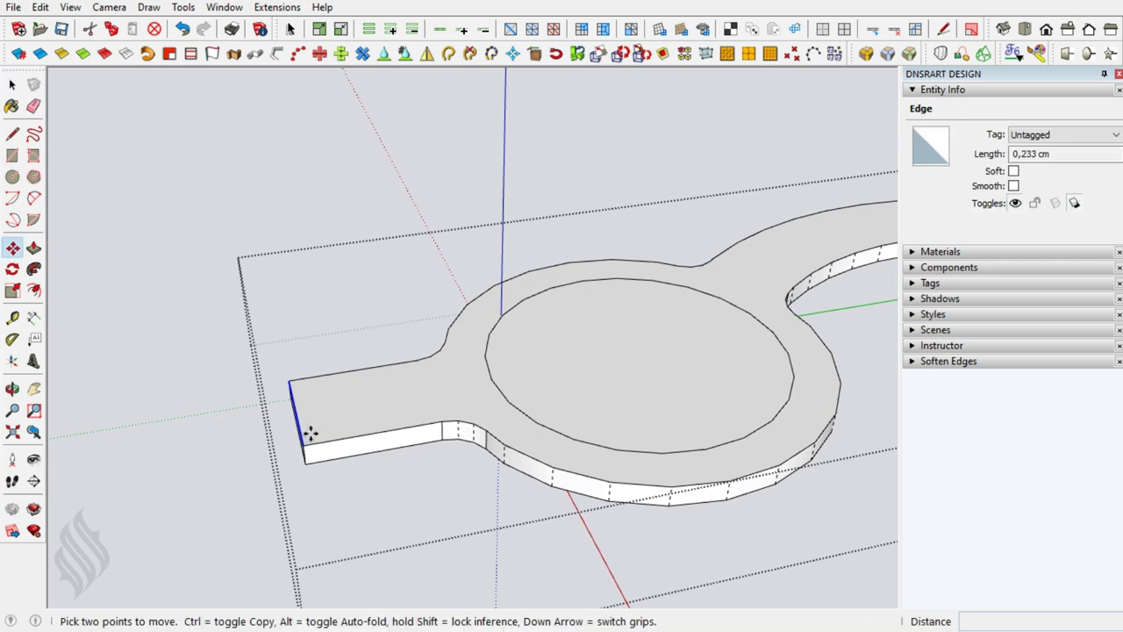
key("ctrl")
left_click(310, 432)
type(",05")
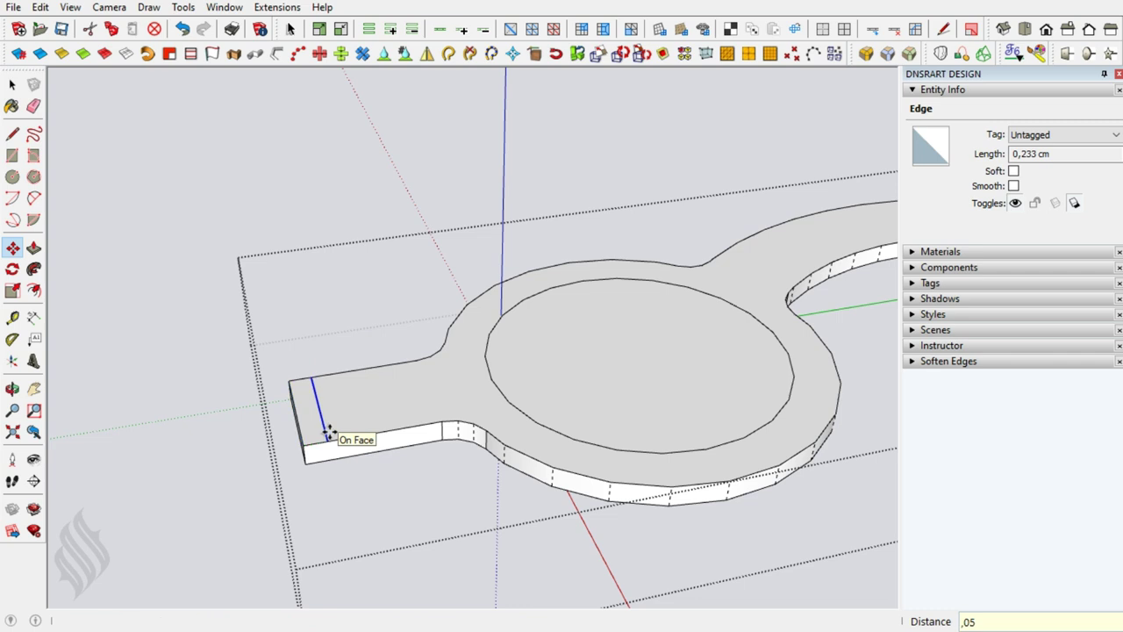
key("Return")
key("space")
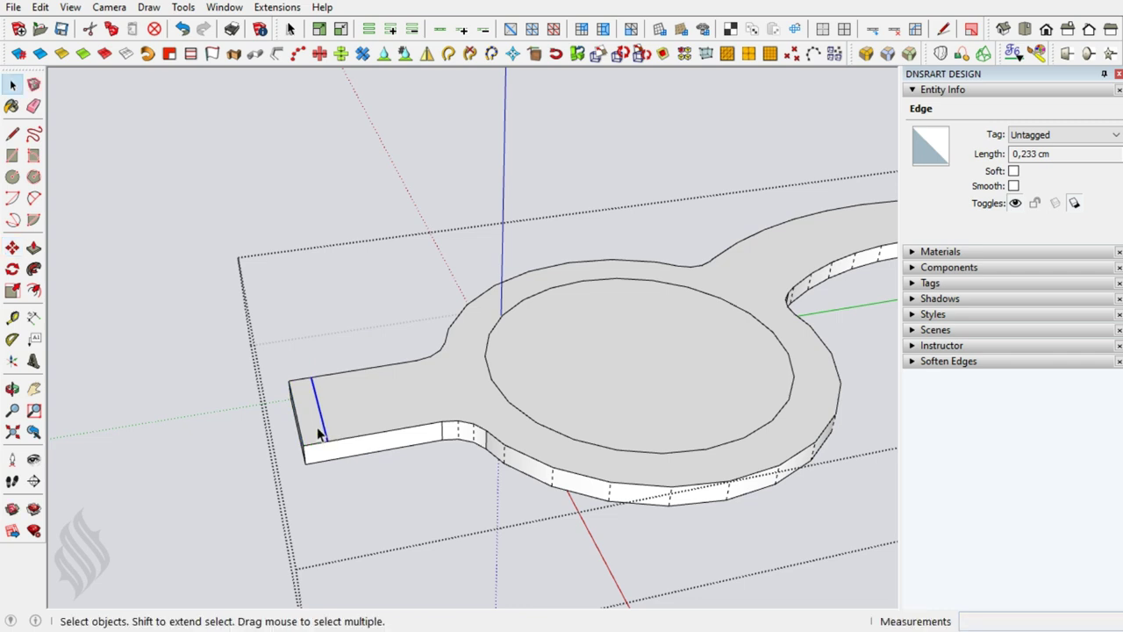
Pull the thin end strip upward into a tall upright post.
key("p")
left_click_drag(321, 439, 319, 428)
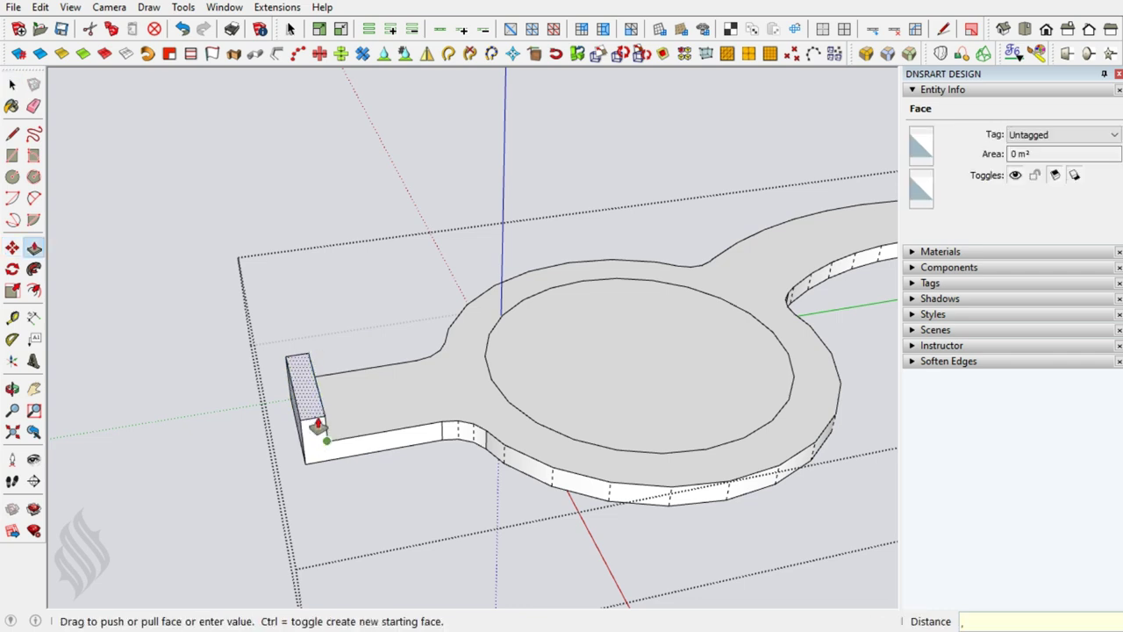
key("Return")
key("o")
mouse_move(494, 421)
left_mouse_down()
mouse_move(383, 409)
mouse_move(393, 318)
left_mouse_up()
Draw a 0,25-radius circle near the post's top and a 2-point arc fillet joining it to the post.
key("c")
left_click(356, 106)
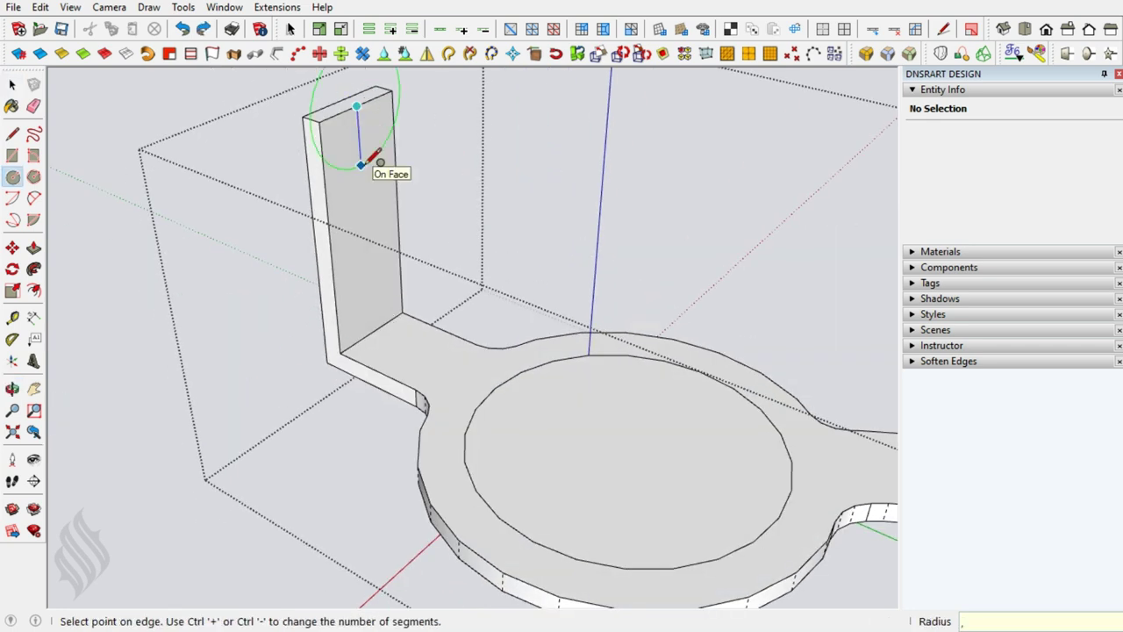
type("25")
key("Return")
mouse_move(372, 158)
middle_mouse_down("shift")
mouse_move(366, 296)
mouse_move(375, 321)
mouse_move(277, 270)
mouse_move(325, 321)
middle_mouse_up("shift")
key("a")
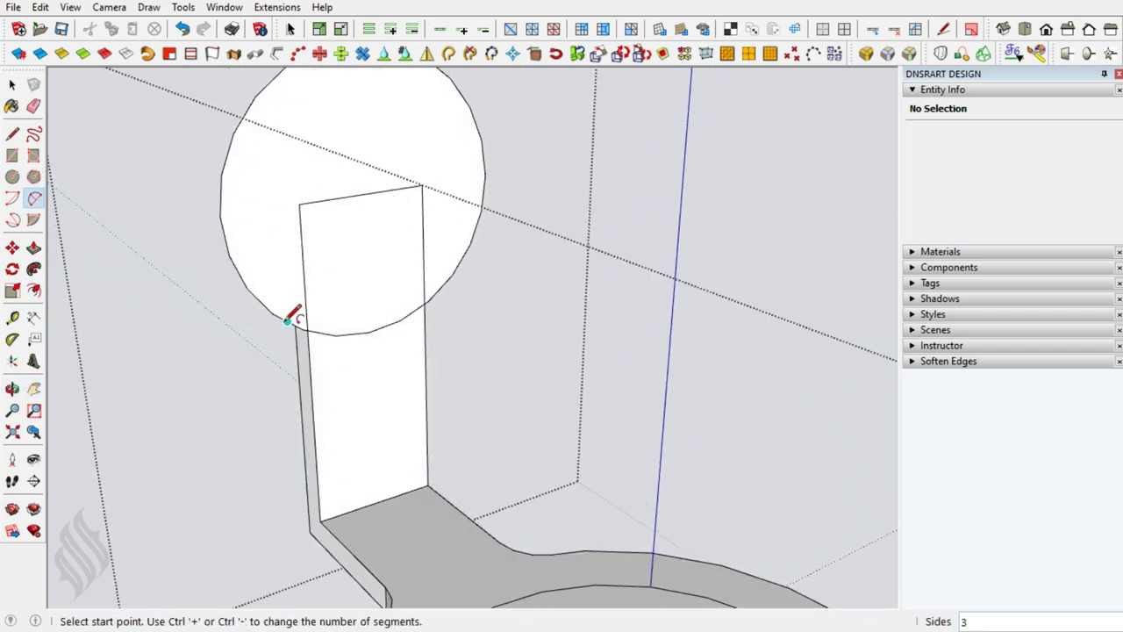
left_click(287, 322)
left_click(314, 348)
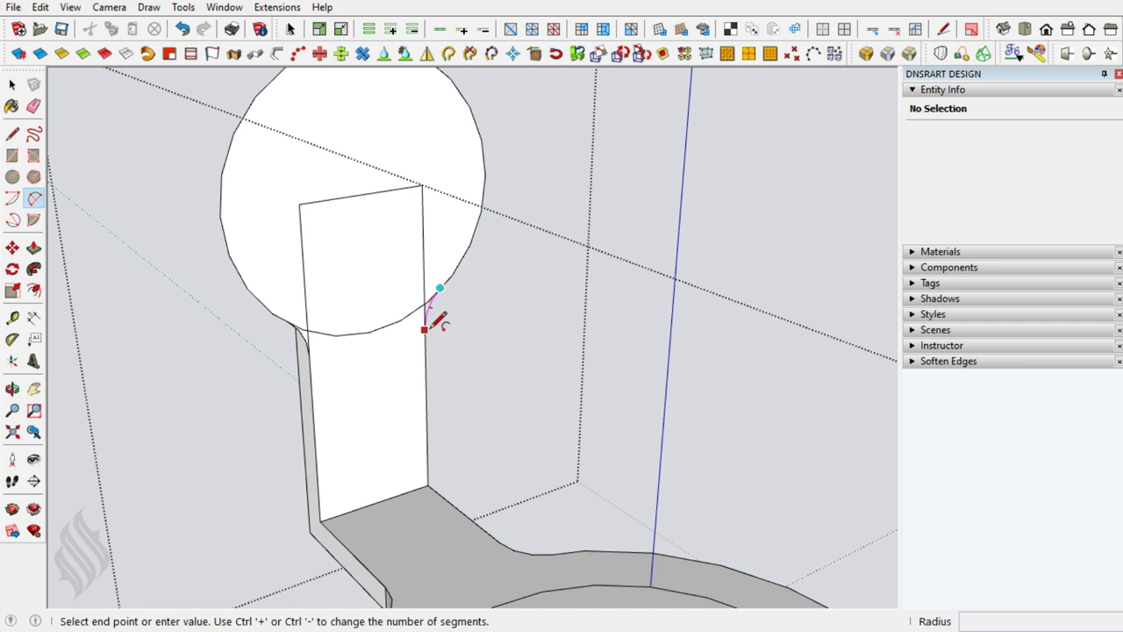
key("e")
scroll(437, 297, "up", 1)
scroll(437, 297, "up", 2)
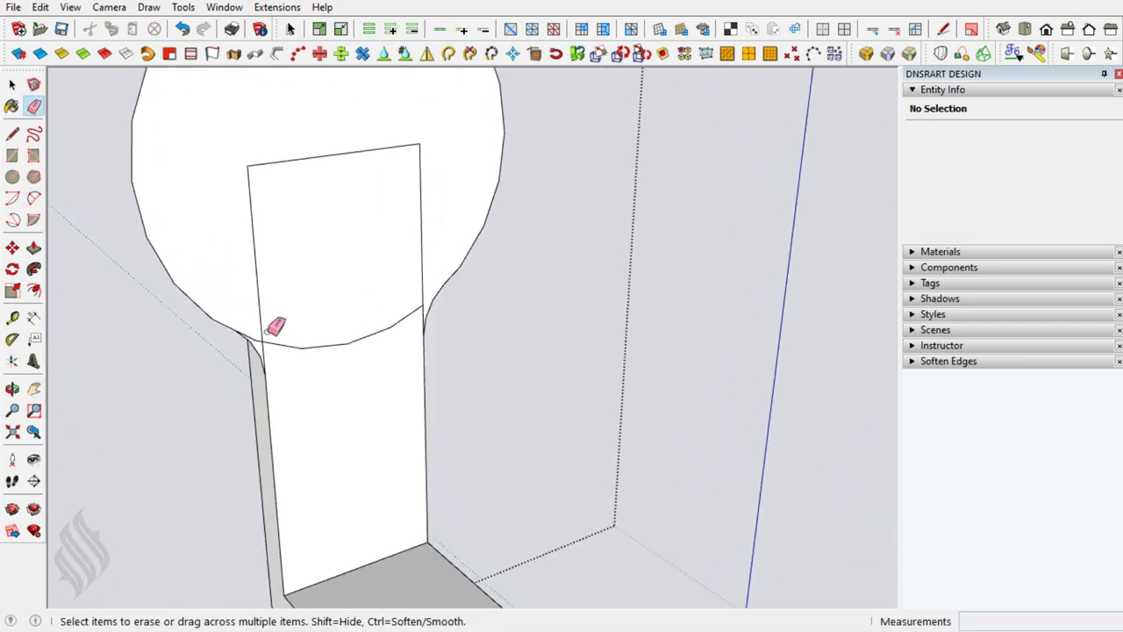
Push/Pull the disc face to the wall's thickness.
key("space")
left_click(253, 303)
mouse_move(325, 321)
middle_mouse_down()
mouse_move(389, 264)
mouse_move(248, 296)
middle_mouse_up()
key("p")
left_click_drag(232, 293, 249, 402)
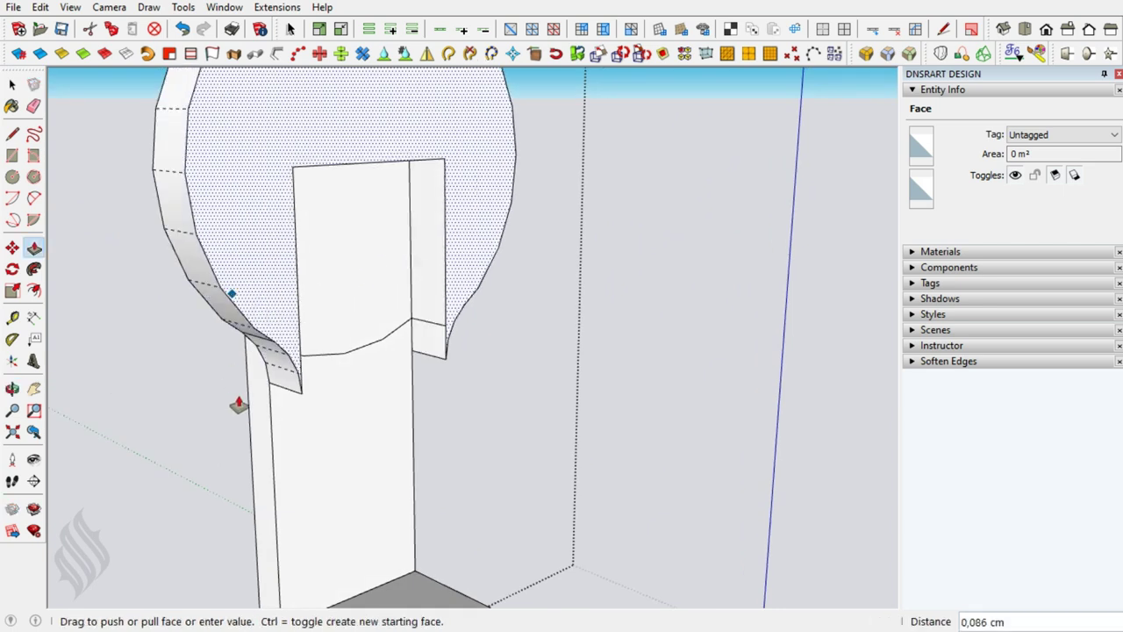
Erase the fillet's arc line and the leftover post rectangle edges inside the paddle.
key("e")
left_click(331, 351)
left_click_drag(271, 172, 417, 210)
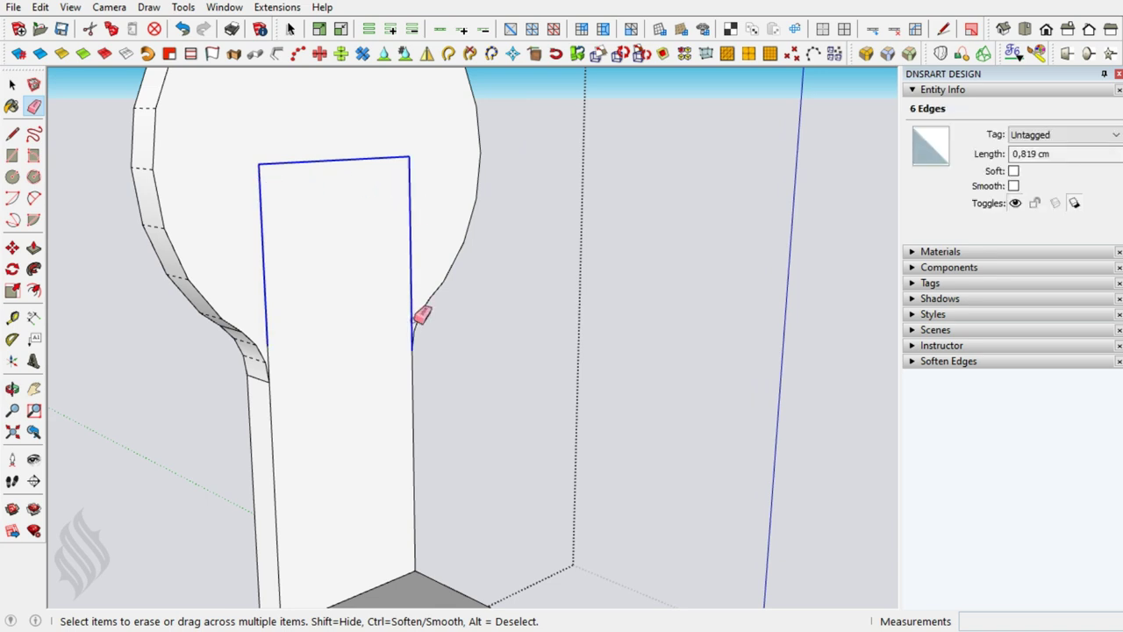
left_click_drag(276, 344, 288, 331)
mouse_move(329, 319)
middle_mouse_down()
mouse_move(723, 301)
mouse_move(315, 315)
middle_mouse_up()
left_click(268, 268)
left_click(230, 227)
left_click_drag(186, 259, 198, 256)
scroll(257, 230, "down", 2)
scroll(256, 230, "down", 3)
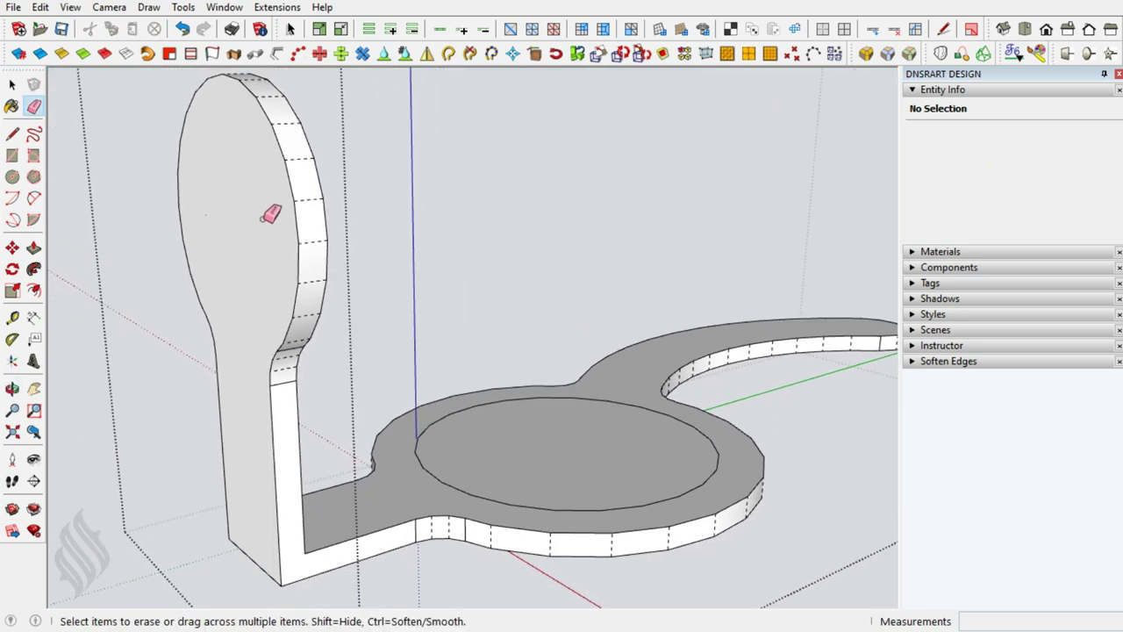
mouse_move(441, 459)
middle_mouse_down()
mouse_move(143, 505)
mouse_move(211, 454)
middle_mouse_up()
Round the inner corner edge at the post's base with RoundCorner, offset 0,025 cm and 3 segments.
key("space")
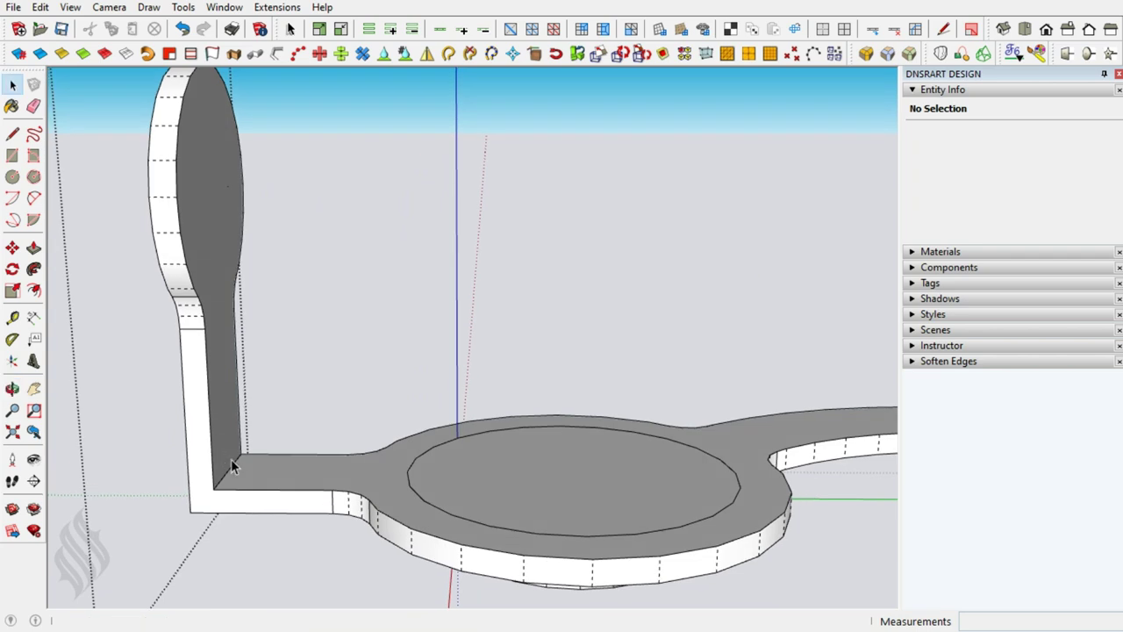
triple_click(346, 477)
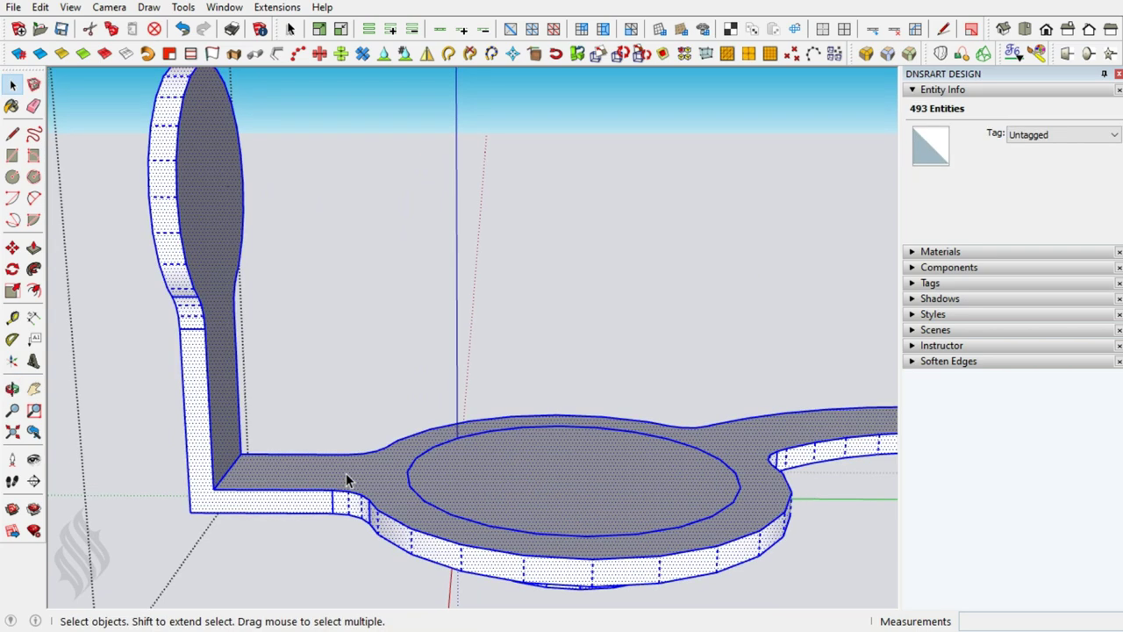
double_click(509, 473, "shift")
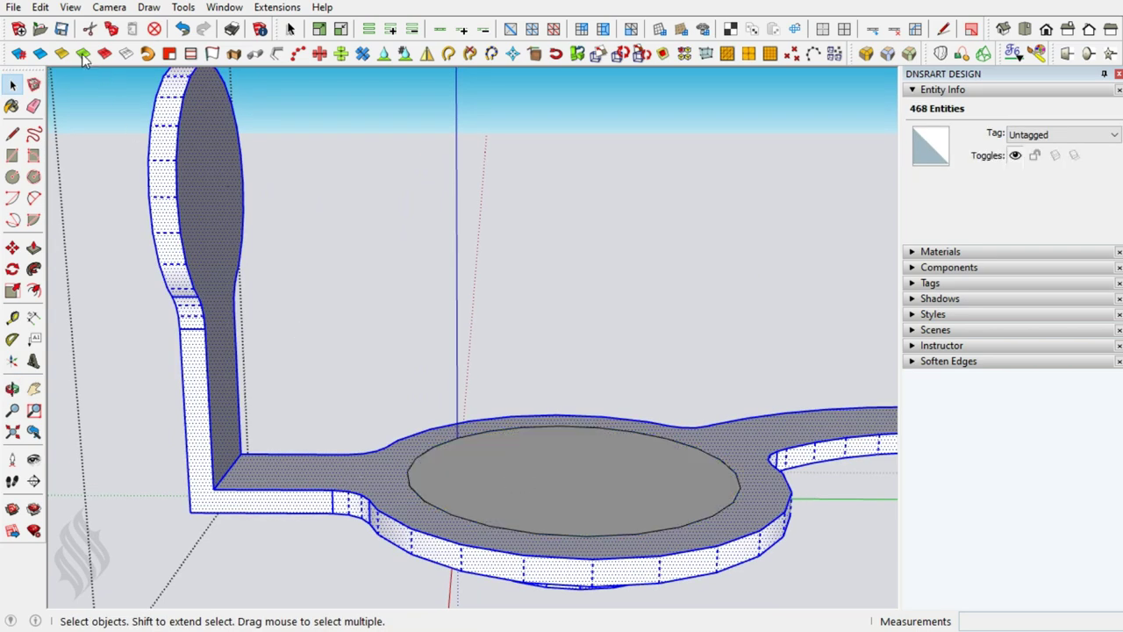
left_click(232, 465)
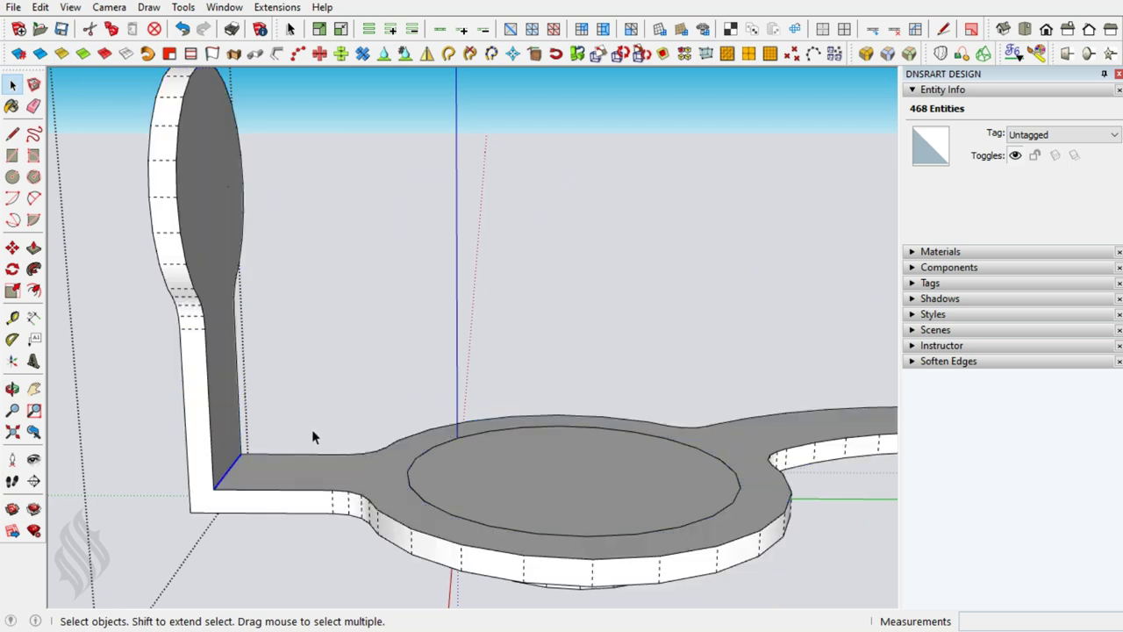
left_click(866, 53)
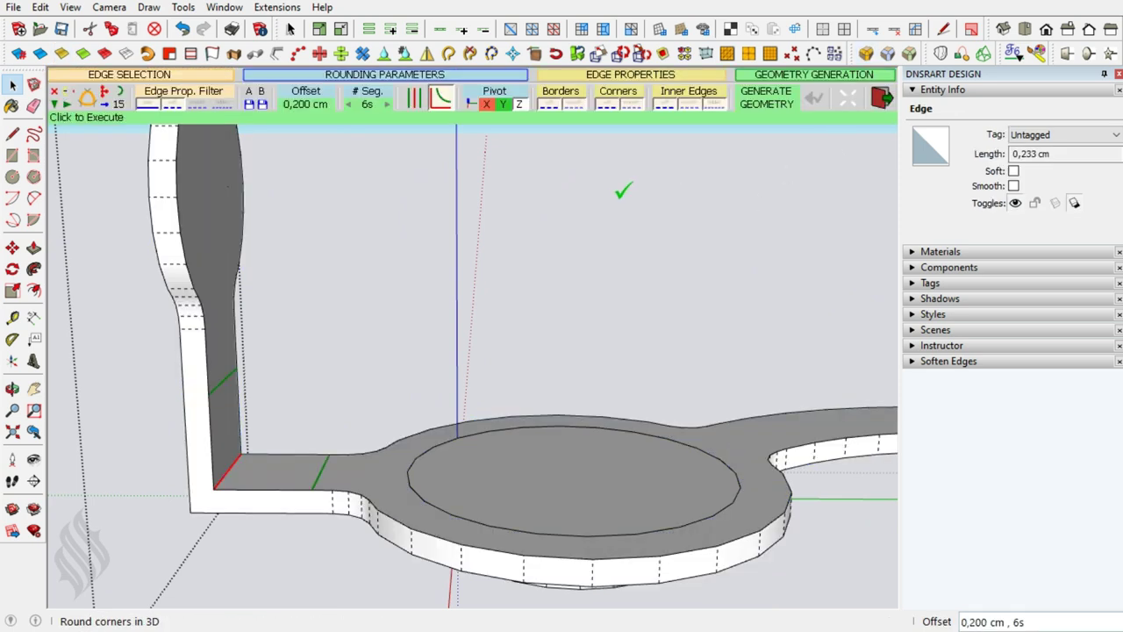
left_click(305, 104)
type("0,02500")
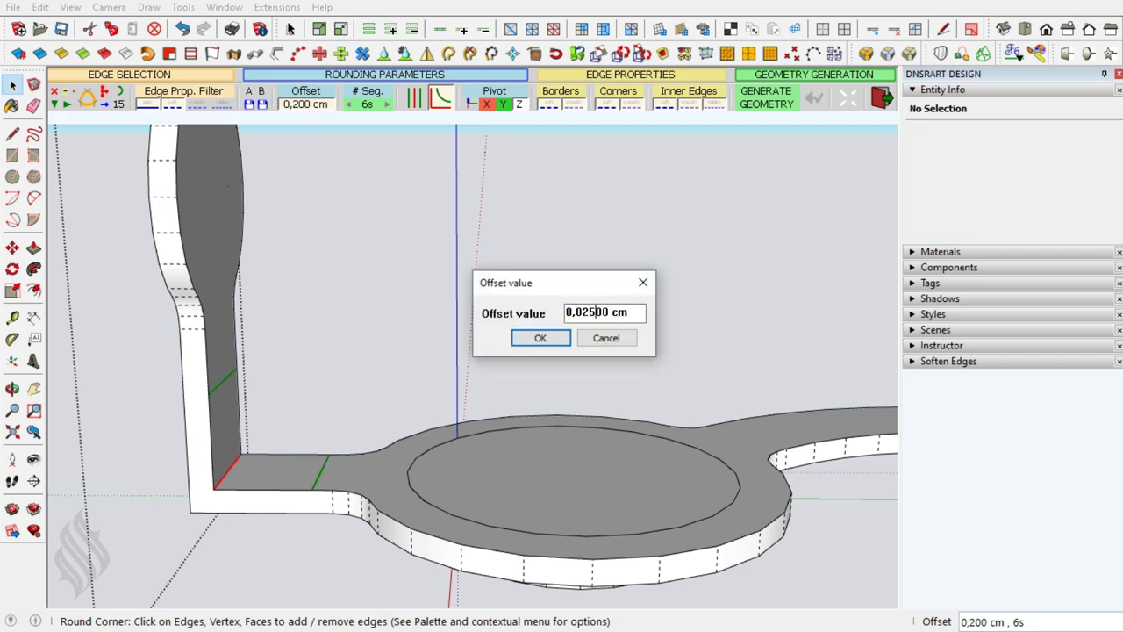
key("Return")
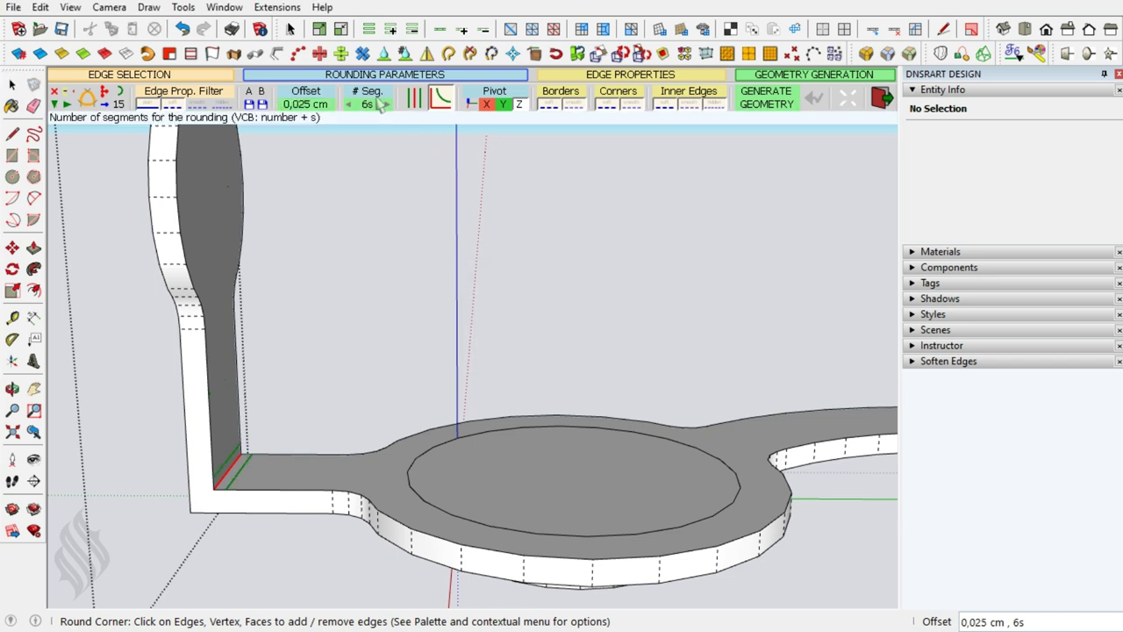
left_click(376, 110)
type("3")
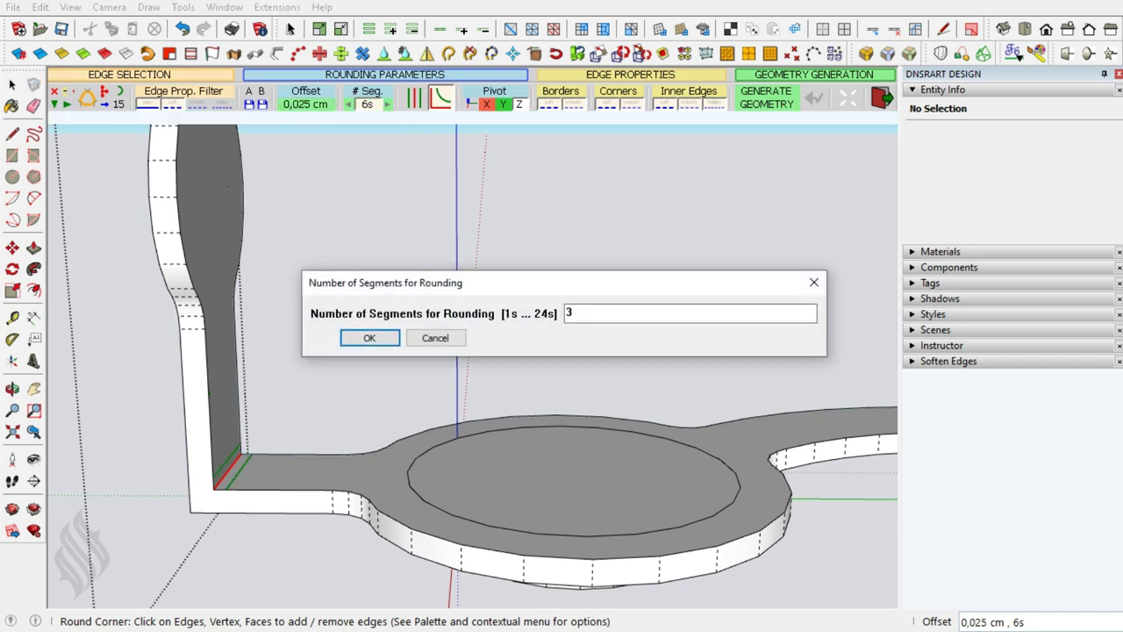
key("Return")
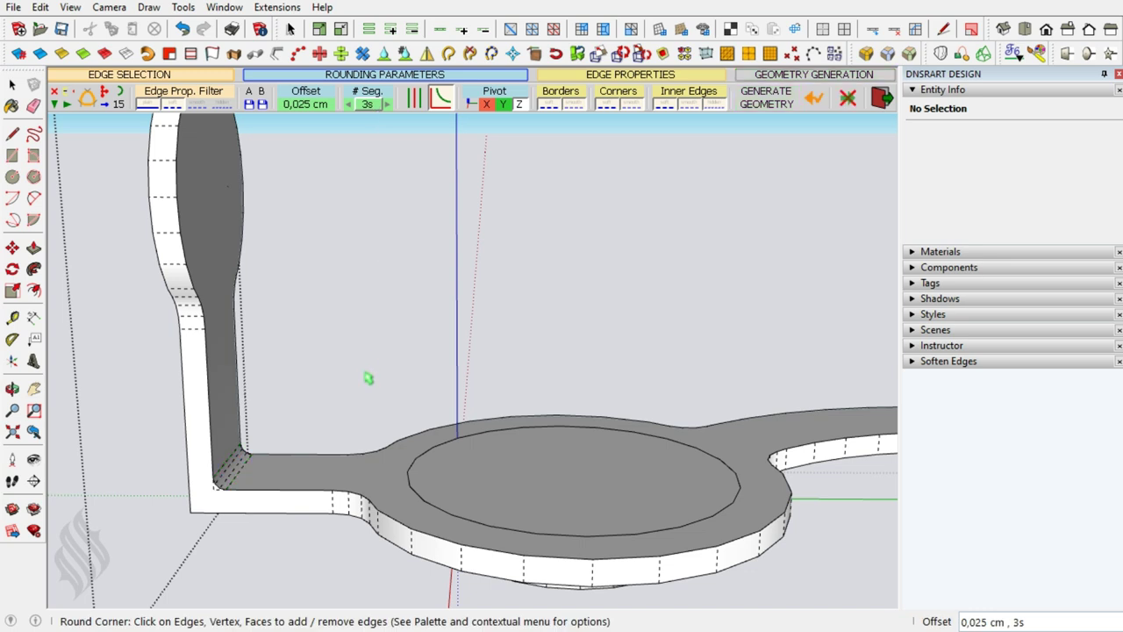
key("space")
Round the outer bend corner with RoundCorner at a 0,05 cm offset.
key("o")
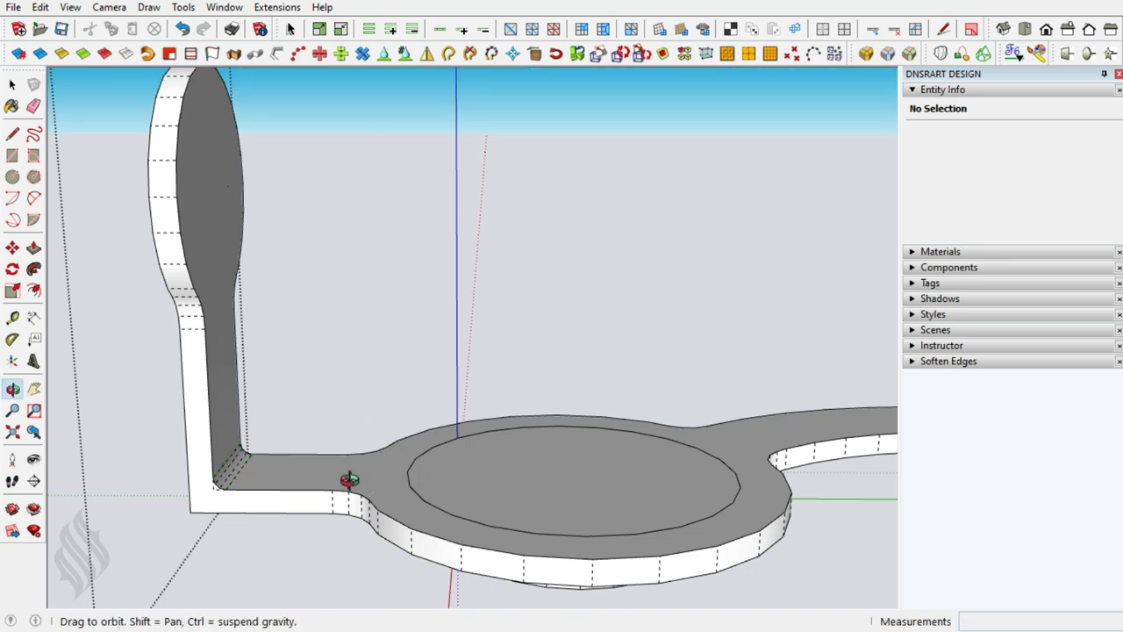
mouse_move(298, 482)
left_mouse_down()
mouse_move(464, 426)
mouse_move(242, 503)
left_mouse_up()
key("space")
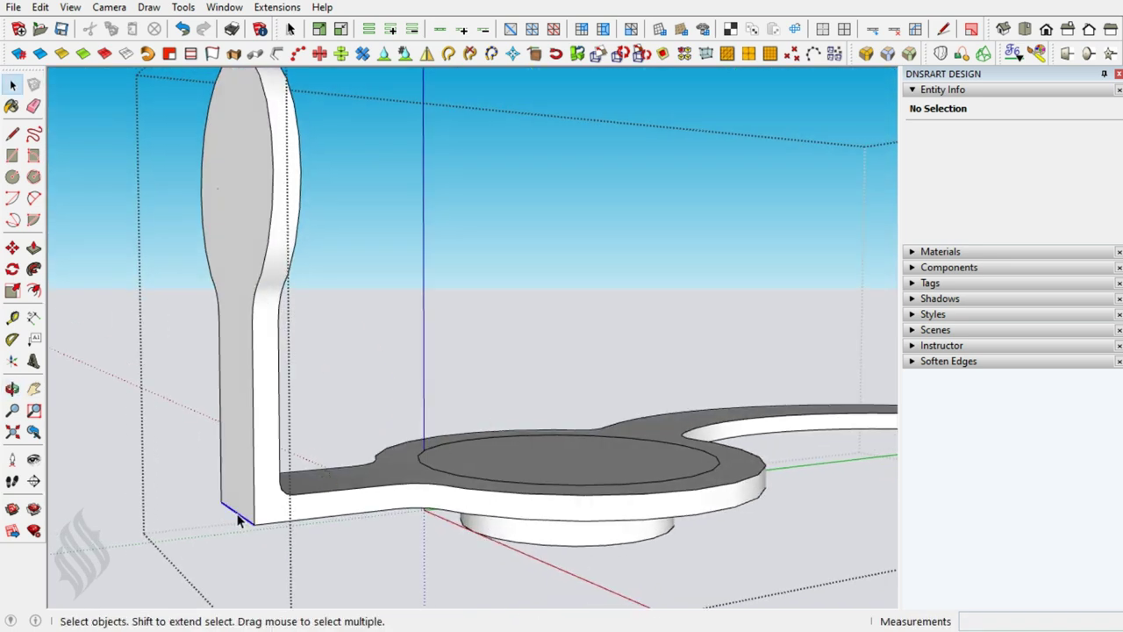
left_click(867, 54)
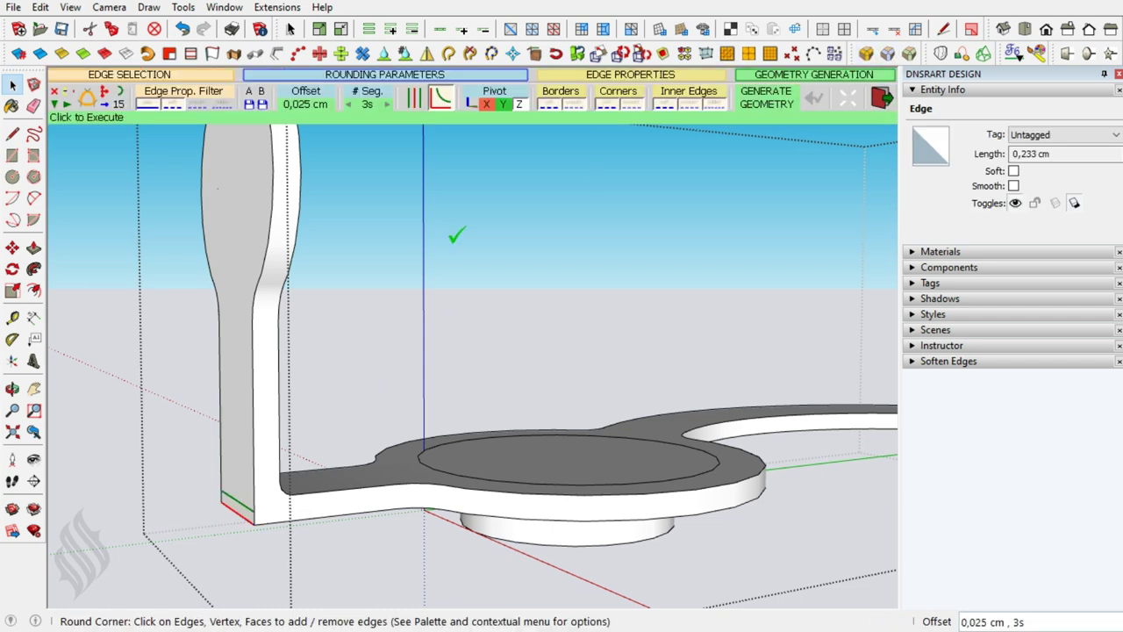
left_click(308, 103)
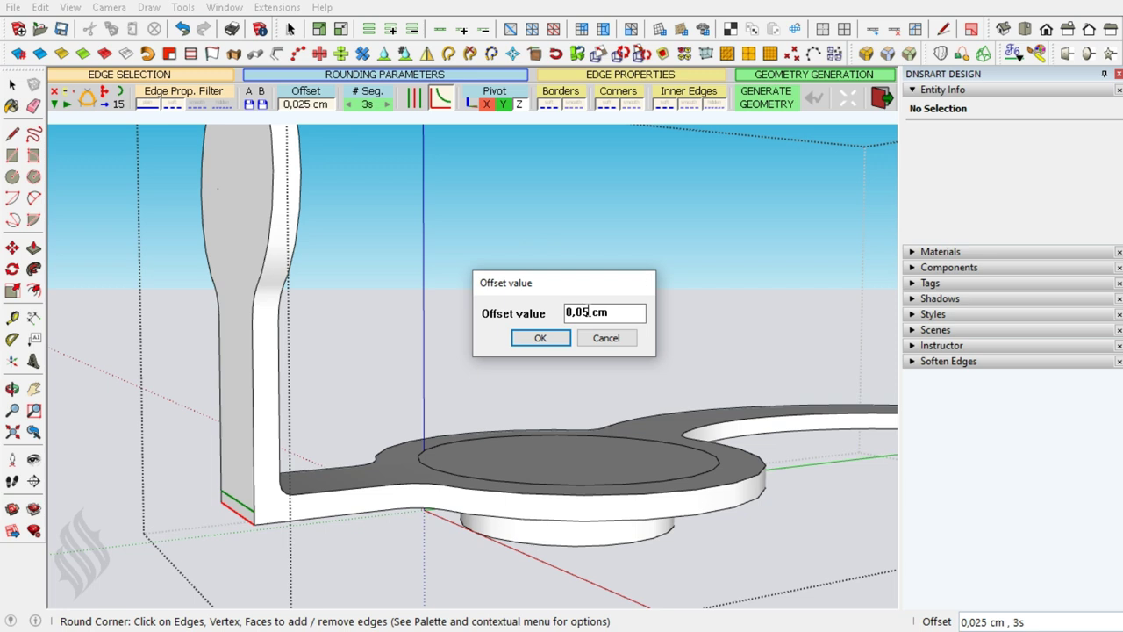
key("Return")
left_click(590, 314)
key("space")
middle_click_drag(582, 476, 427, 476)
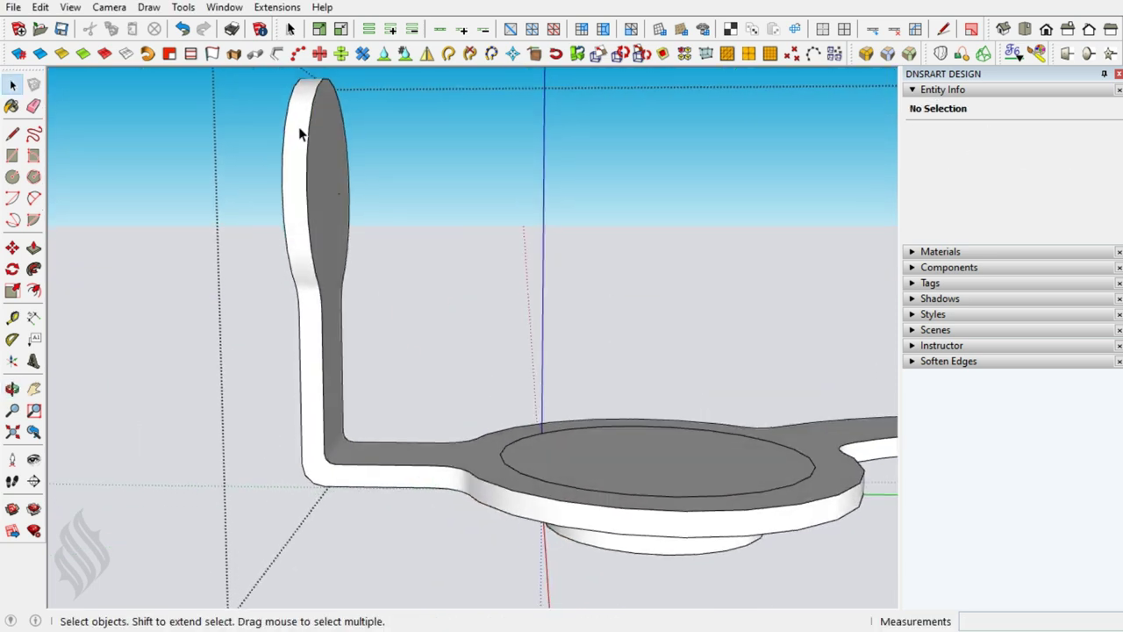
Round all edges of the paddle-and-ring part with a 0,013 cm, 3-segment RoundCorner fillet.
triple_click(299, 127)
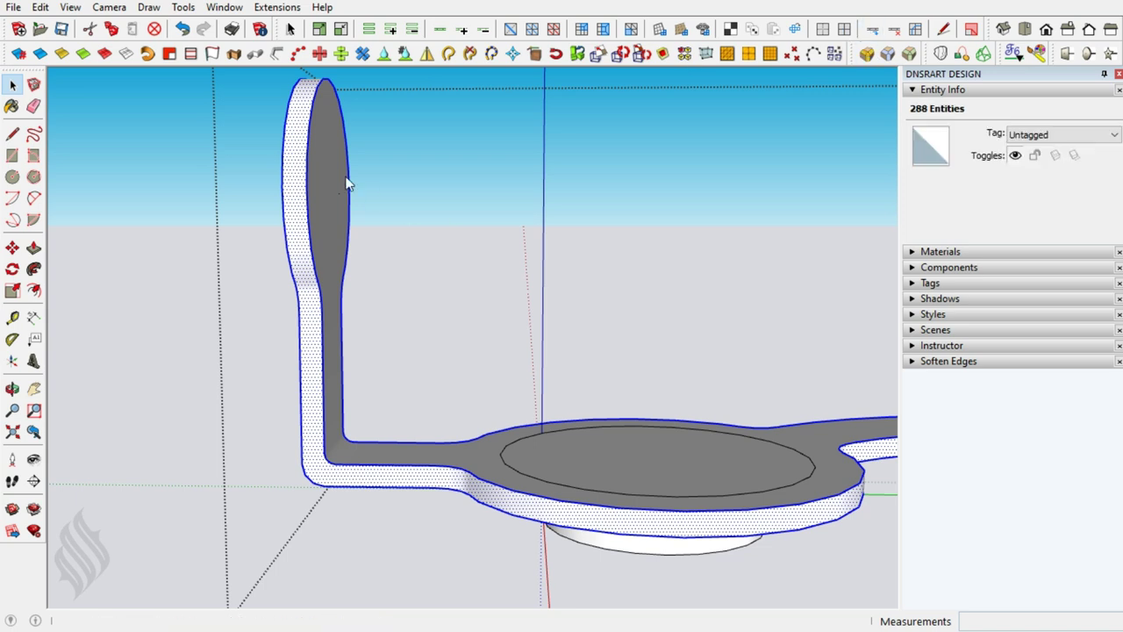
key("r")
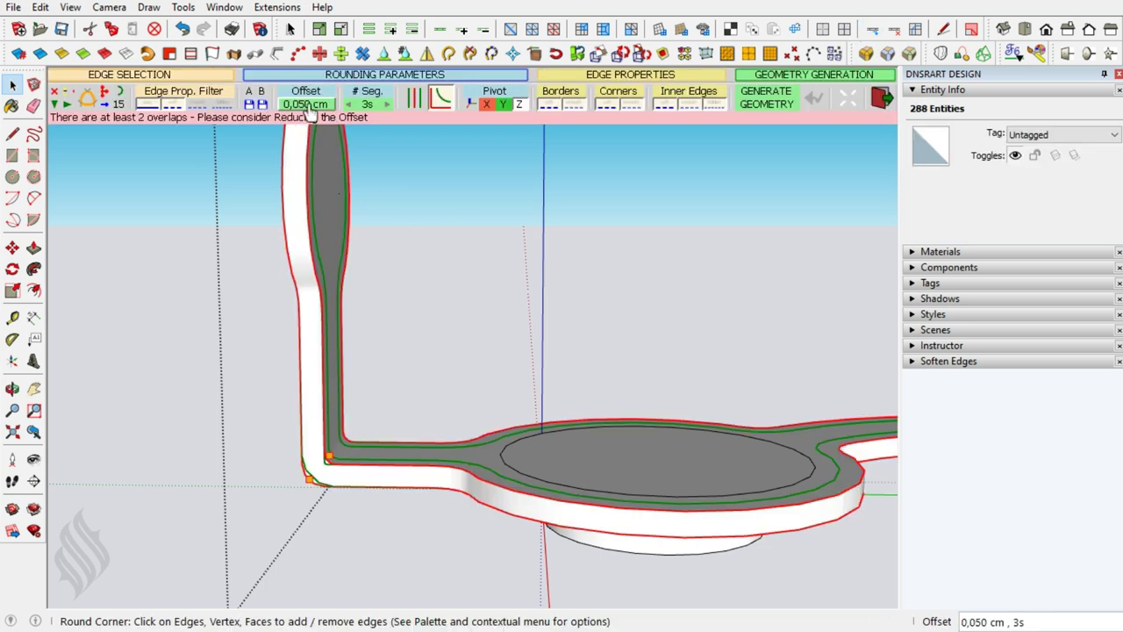
left_click(566, 266)
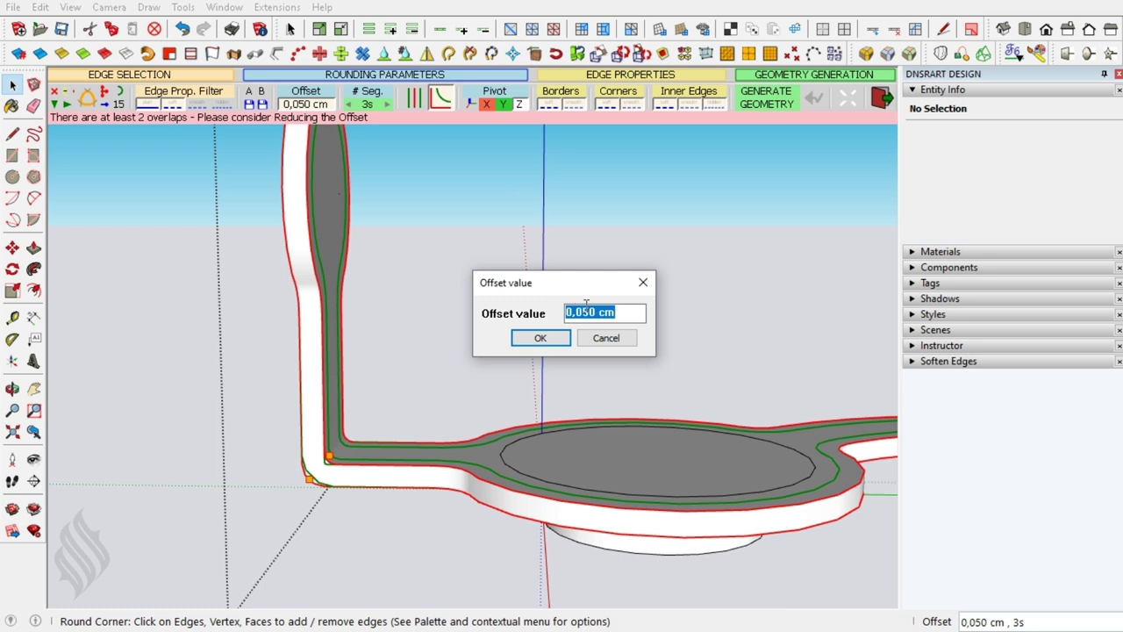
left_click(567, 337)
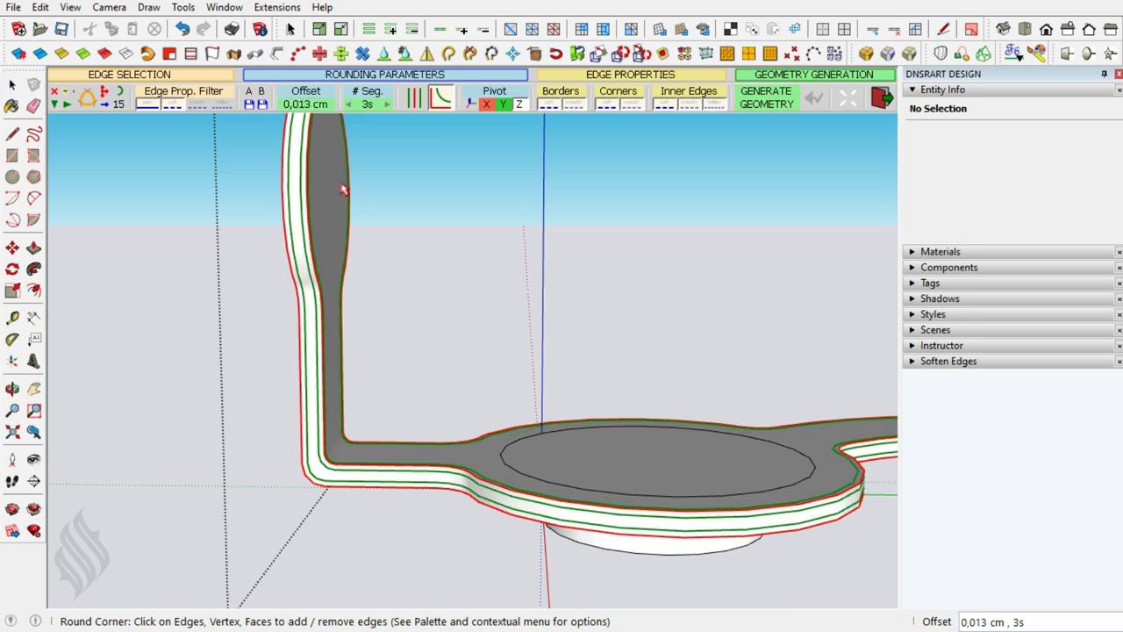
key("Return")
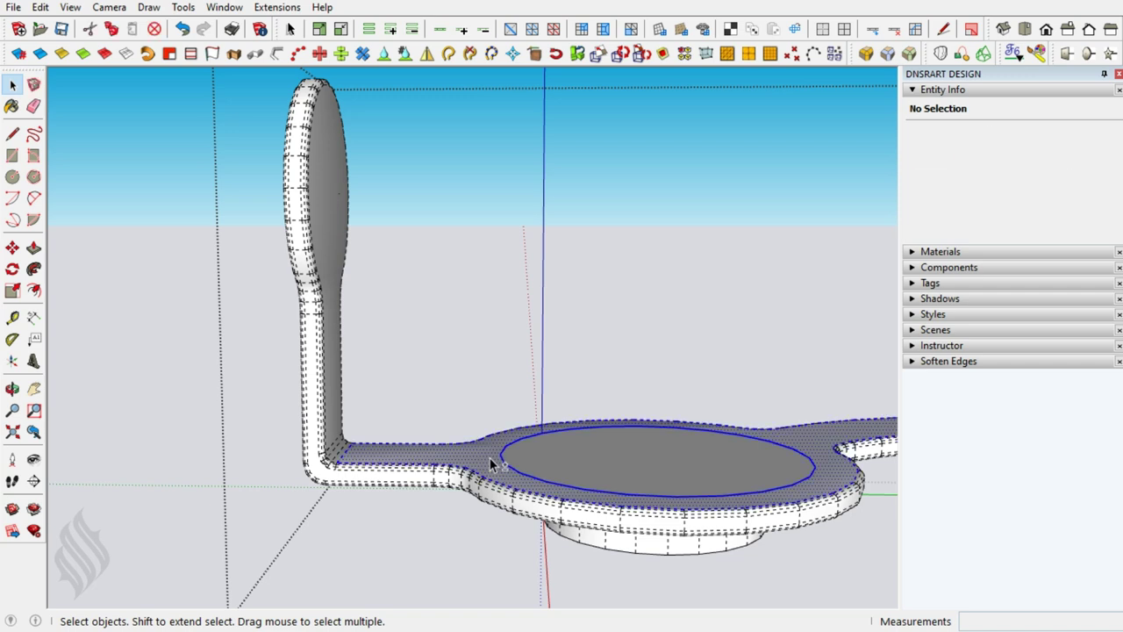
left_click(336, 233, "shift")
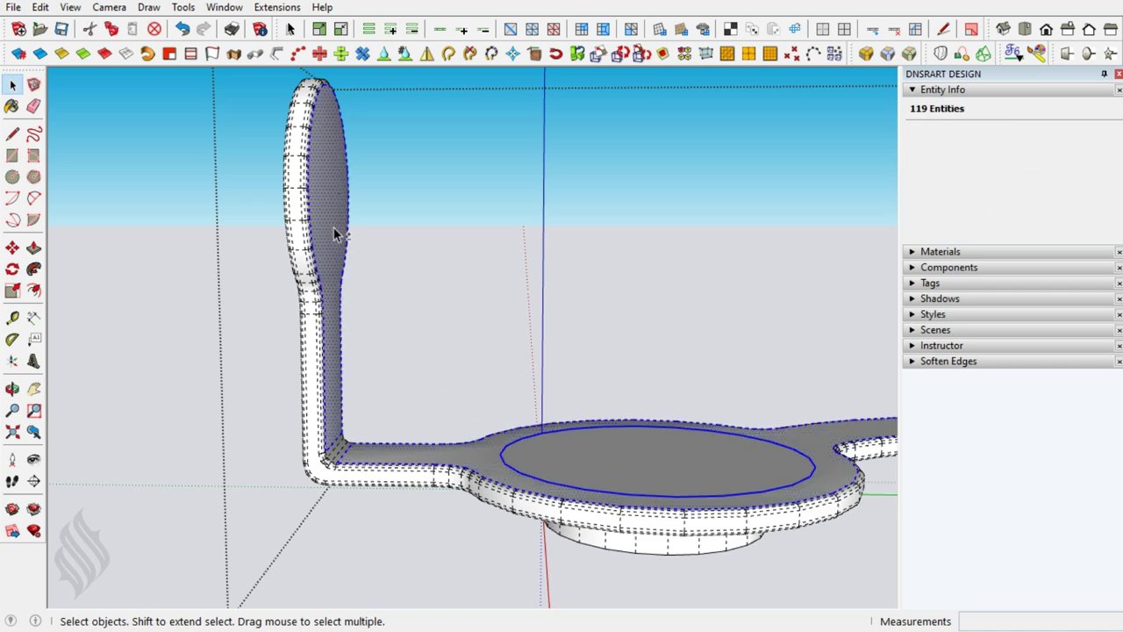
Select the bracket's rounded fillet edges and switch off Smooth for them in Entity Info.
mouse_move(331, 234)
middle_mouse_down()
mouse_move(343, 225)
mouse_move(381, 251)
mouse_move(299, 216)
middle_mouse_up()
left_click(299, 221, "shift")
left_click(642, 392, "shift")
middle_click_drag(641, 392, 509, 456)
left_click(1015, 187)
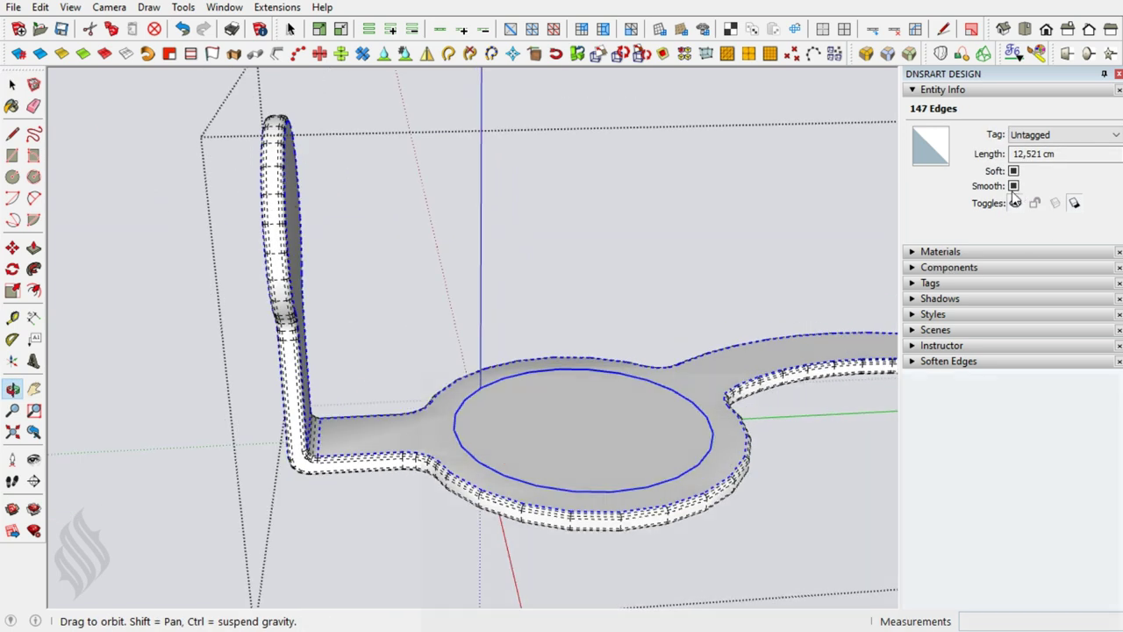
mouse_move(539, 443)
middle_mouse_down()
mouse_move(496, 454)
mouse_move(572, 440)
middle_mouse_up()
left_click(572, 440)
Push/Pull the ring's inner circle up 0,150 cm into a cylindrical boss.
key("p")
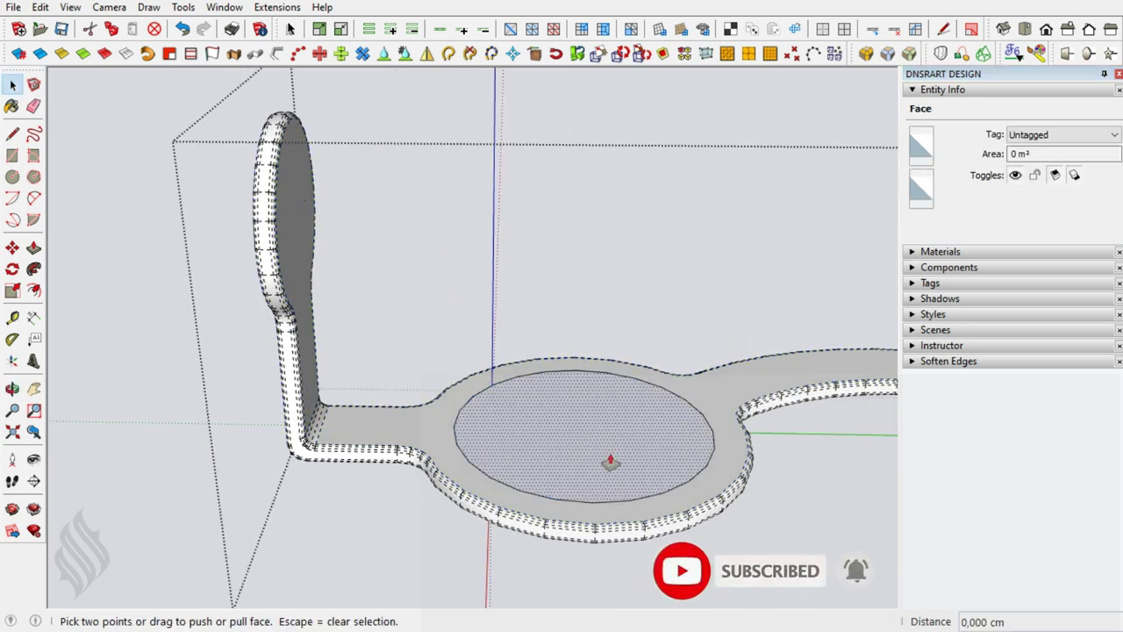
left_click(609, 463)
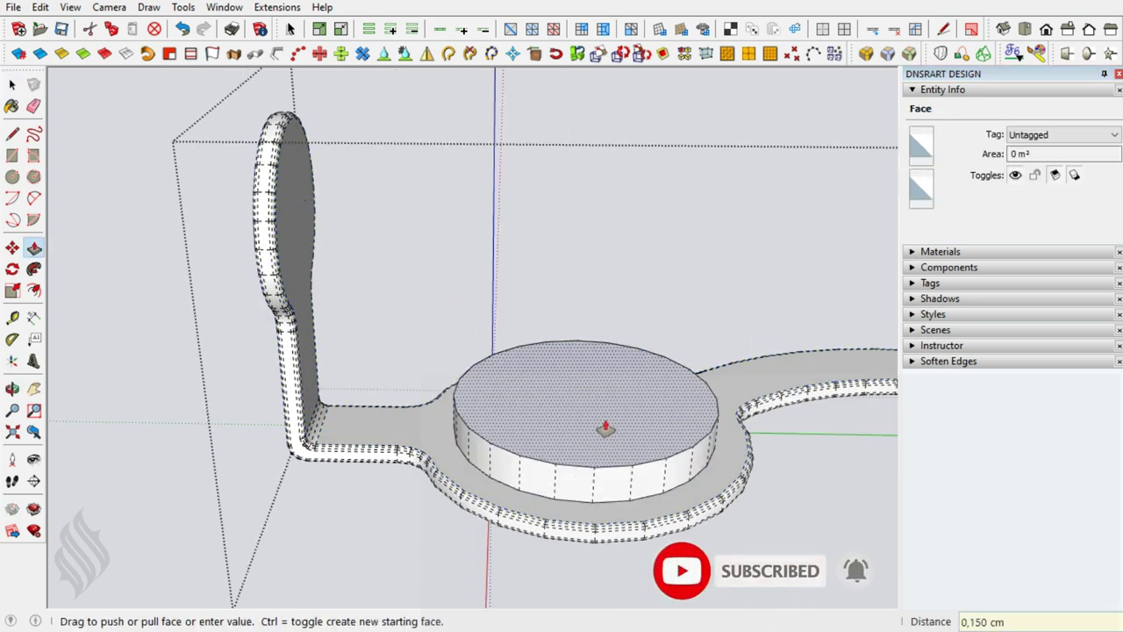
left_click(605, 422)
key("space")
Offset the boss's top outline inward to create a smaller concentric circle.
left_click(605, 419)
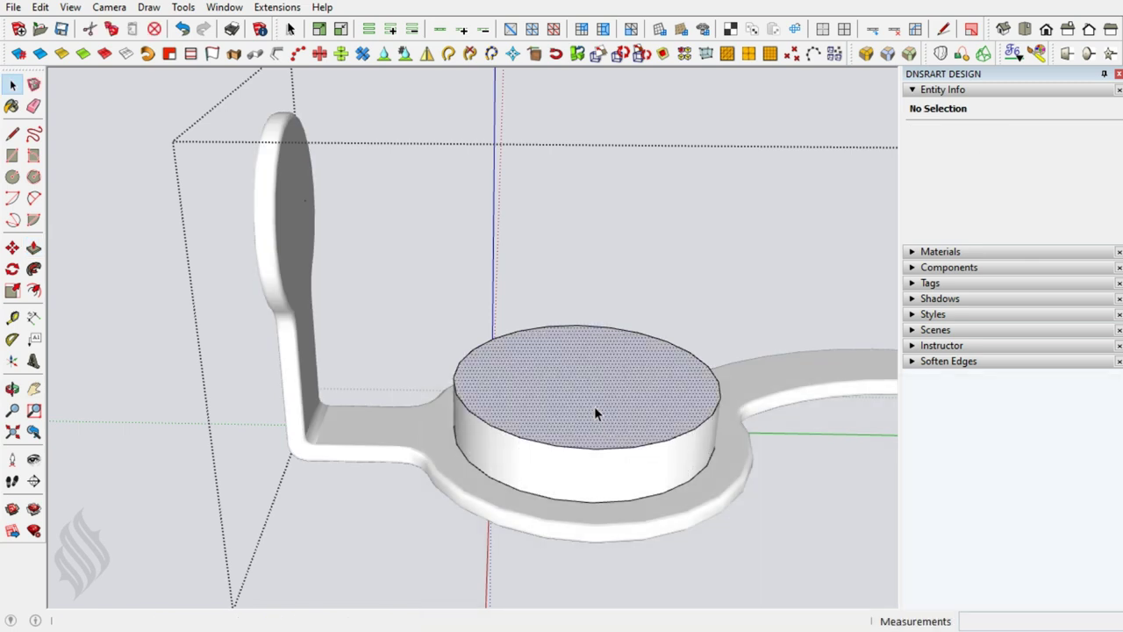
key("f")
left_click(471, 350)
left_click(510, 370)
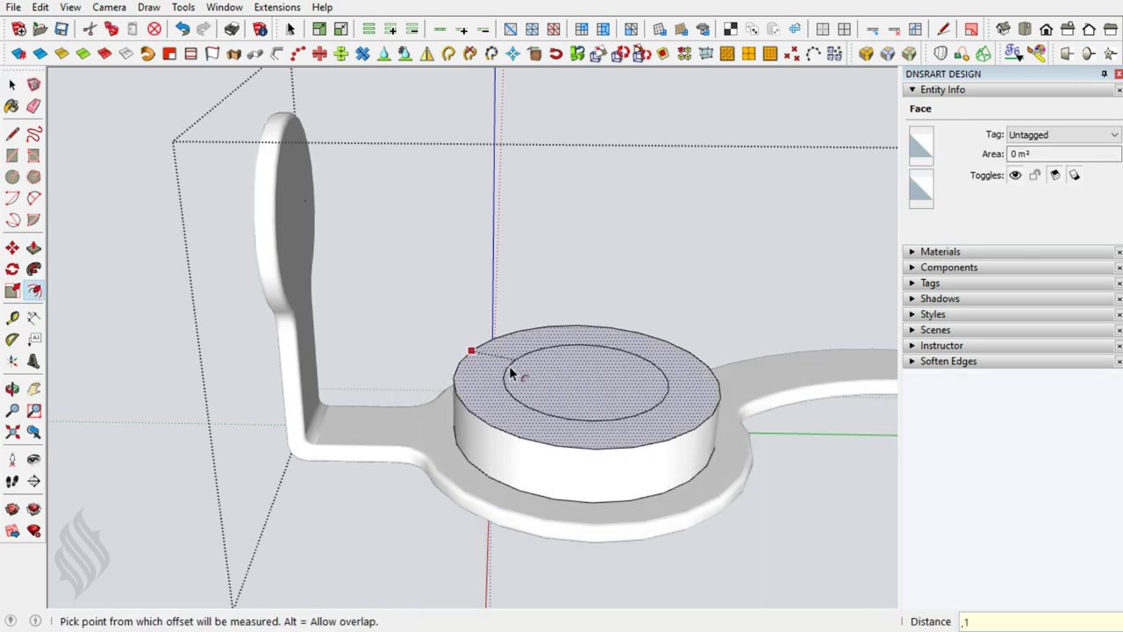
key("space")
Pull the inner circle up 0,130 cm to form the upper tier.
left_click(617, 397)
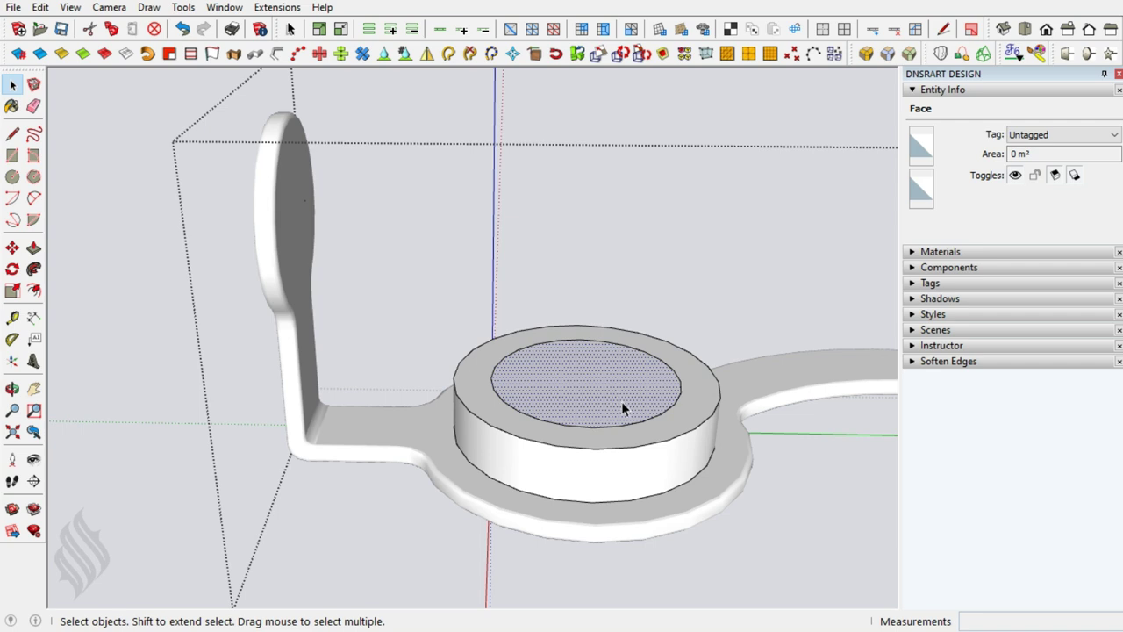
key("p")
left_click(620, 406)
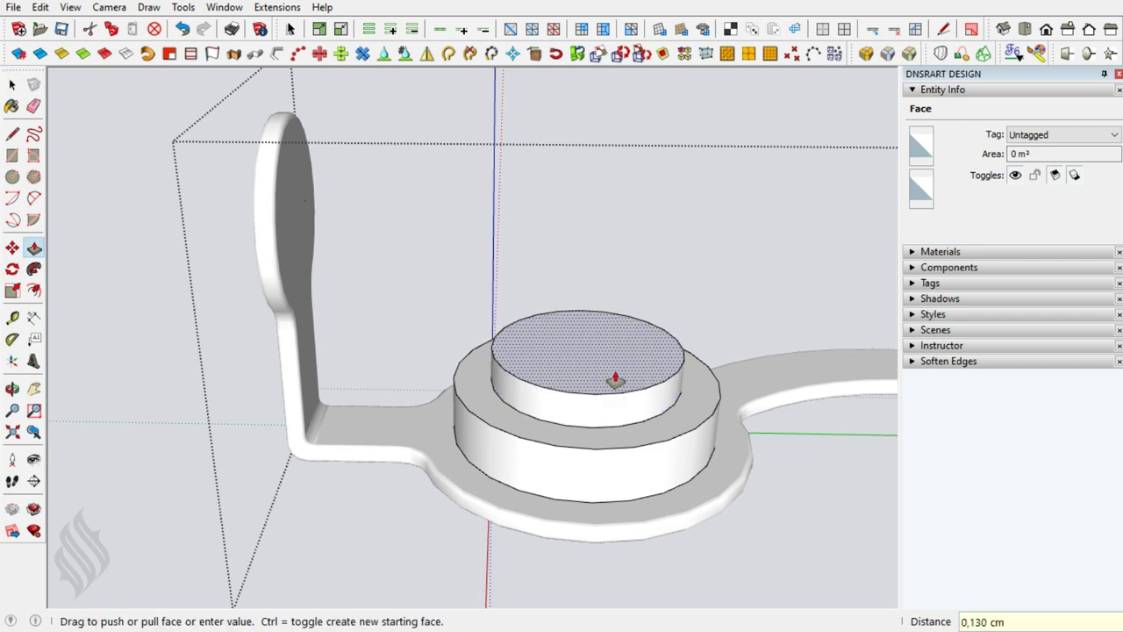
left_click(616, 380)
key("space")
scroll(615, 357, "up", 2)
scroll(622, 351, "up", 3)
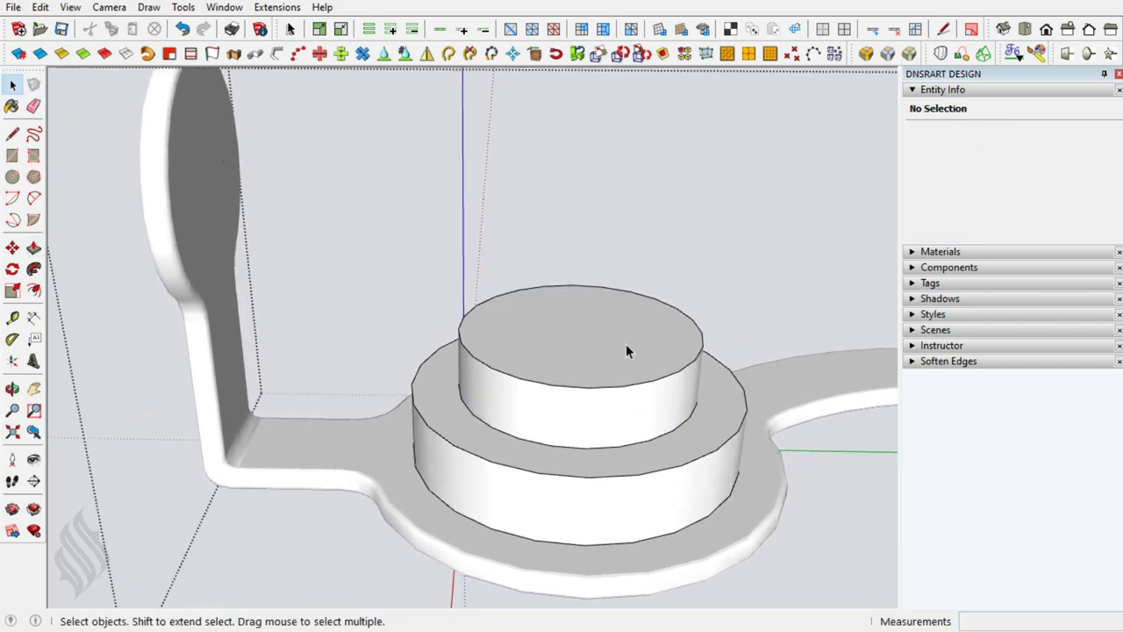
scroll(626, 344, "up", 2)
mouse_move(626, 345)
middle_mouse_down()
mouse_move(610, 431)
mouse_move(606, 421)
middle_mouse_up()
Draw a narrow rectangle centred on the upper tier's top face.
key("r")
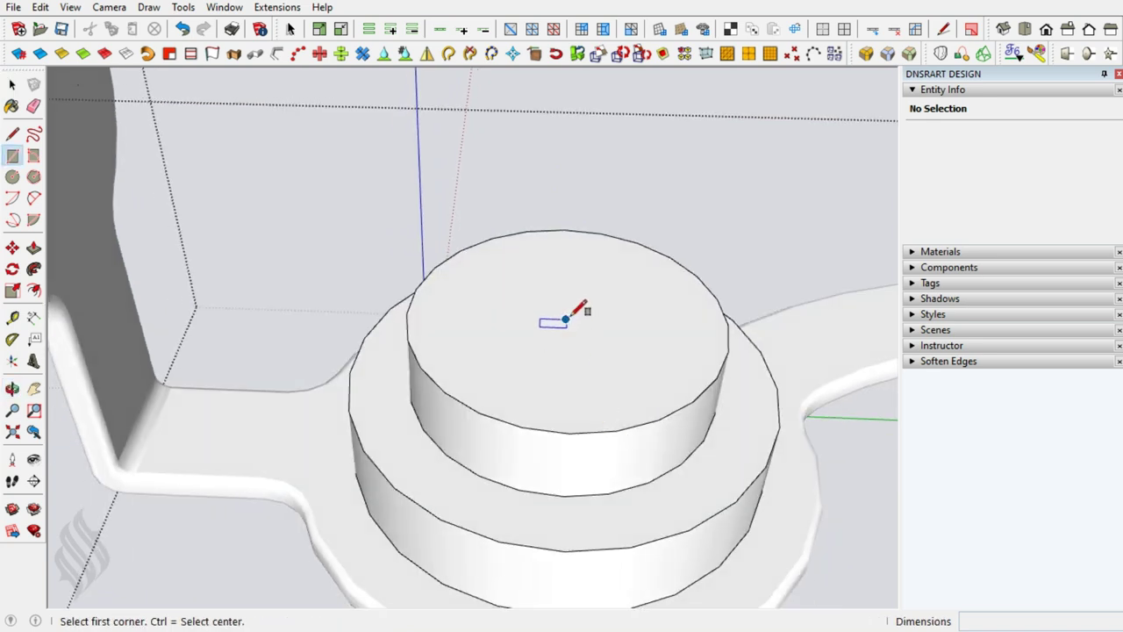
left_click(566, 319)
key("ctrl")
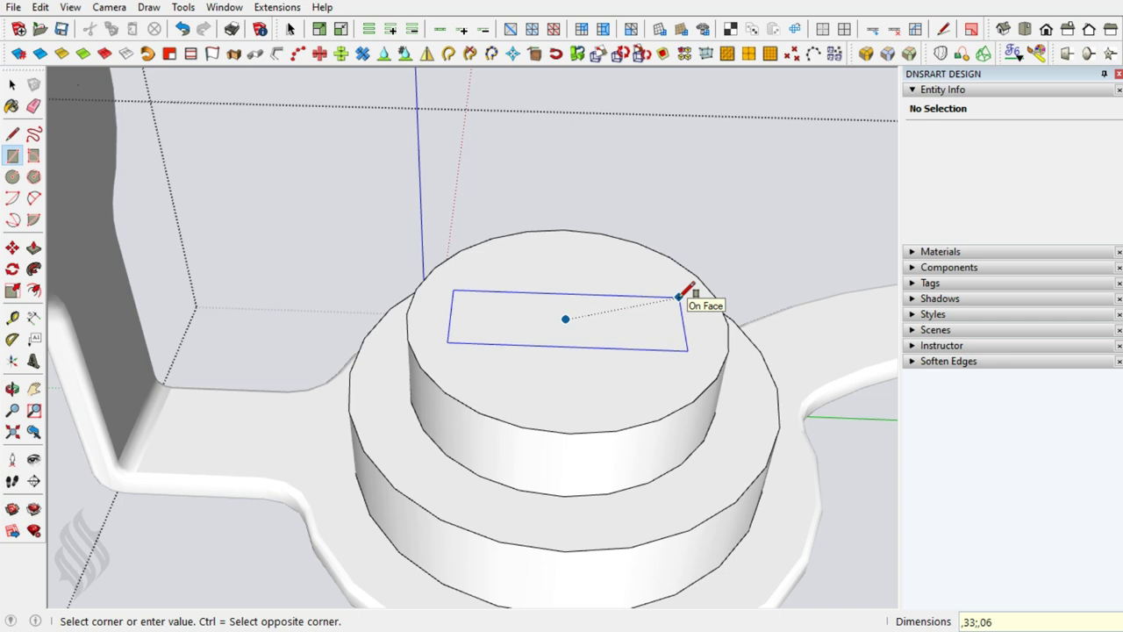
key("Return")
key("space")
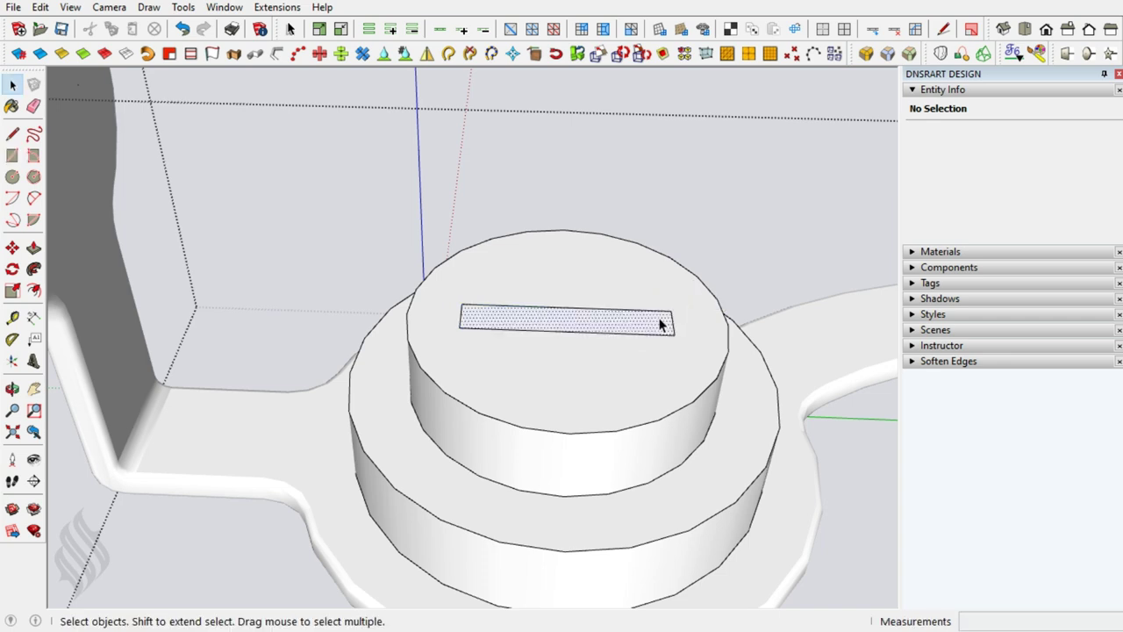
Rotate-copy the rectangle 90° and erase the overlapping inner edges to form a cross.
left_click(662, 325)
key("q")
left_click(567, 319)
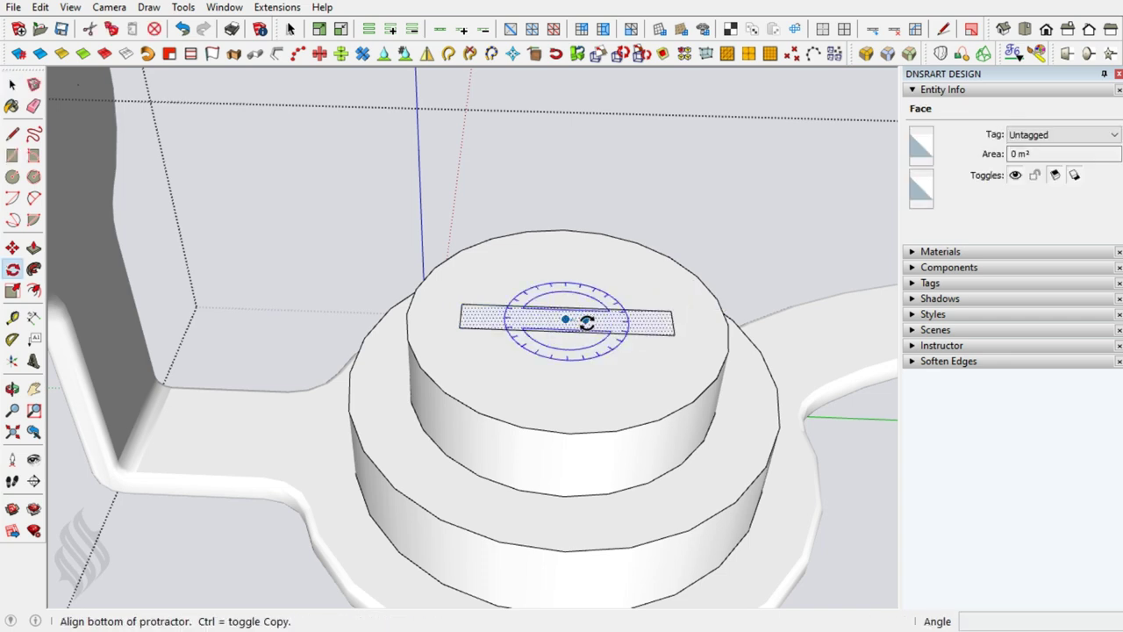
left_click(579, 320)
key("ctrl")
left_click(568, 291)
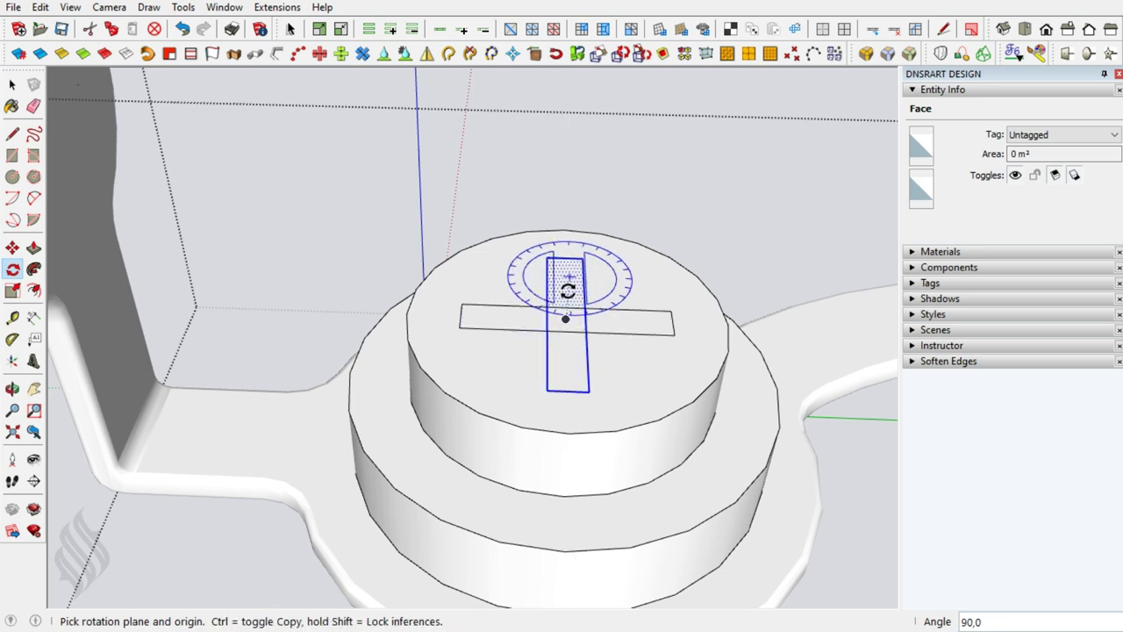
key("e")
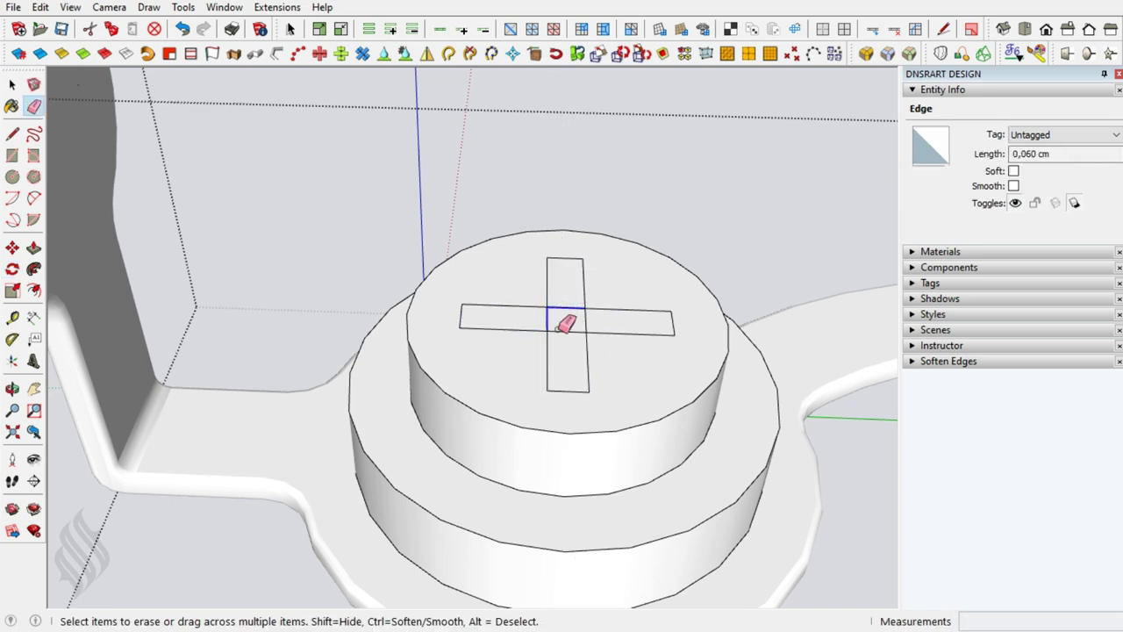
left_click(588, 321)
key("space")
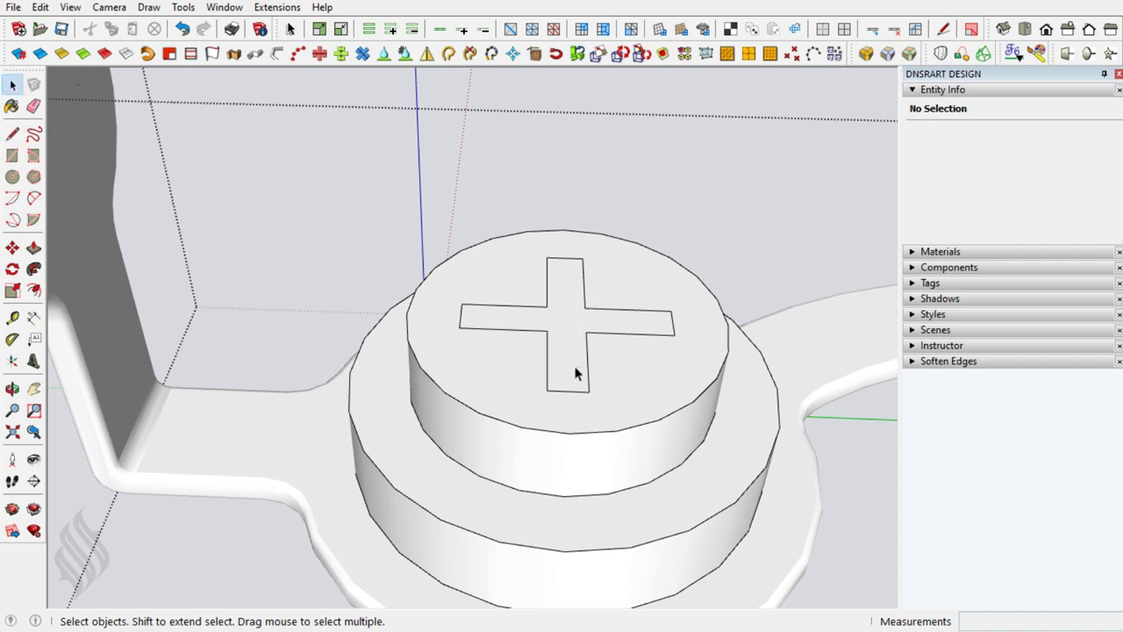
Group the cross and extrude it upward inside the group into a solid block.
left_click(576, 373)
right_click(575, 373)
left_click(645, 200)
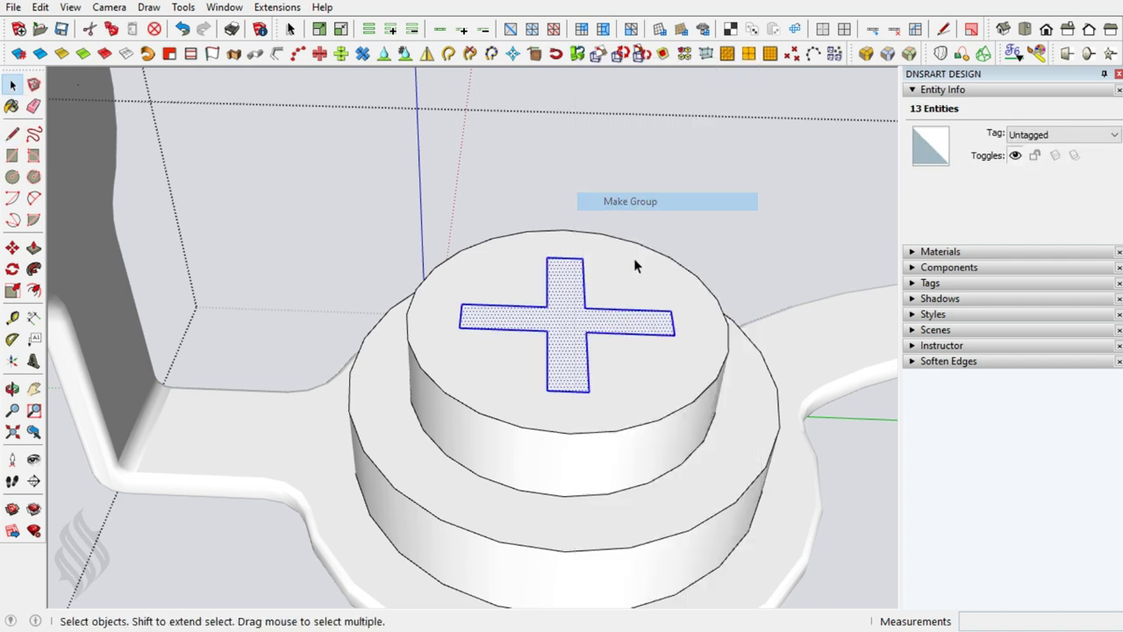
double_click(572, 328)
key("p")
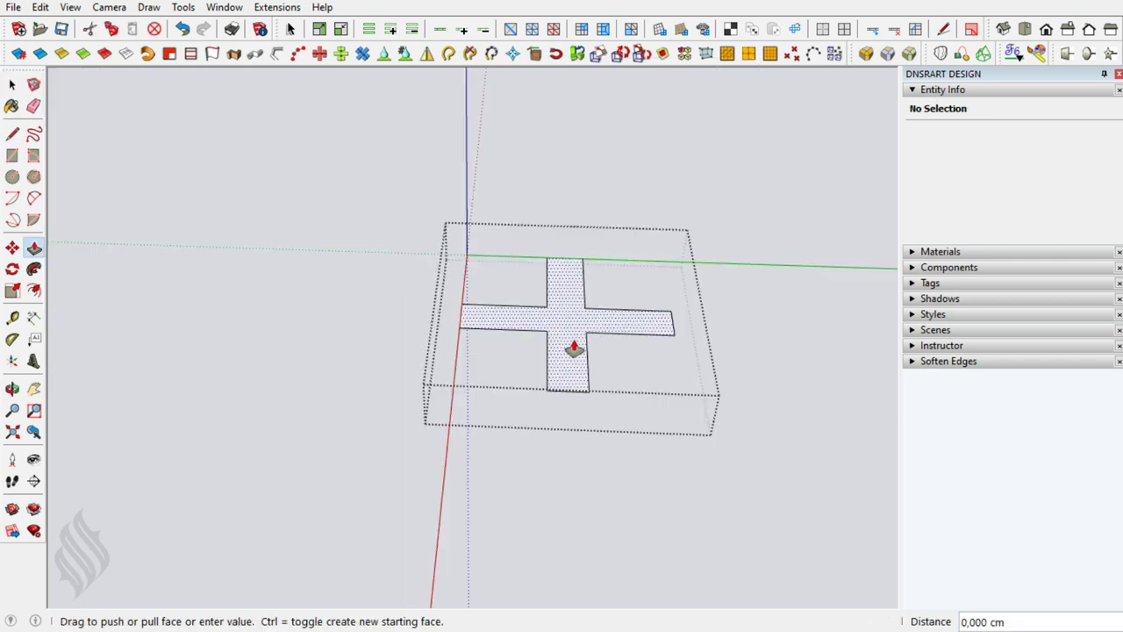
left_click(574, 349)
key("space")
key("Escape")
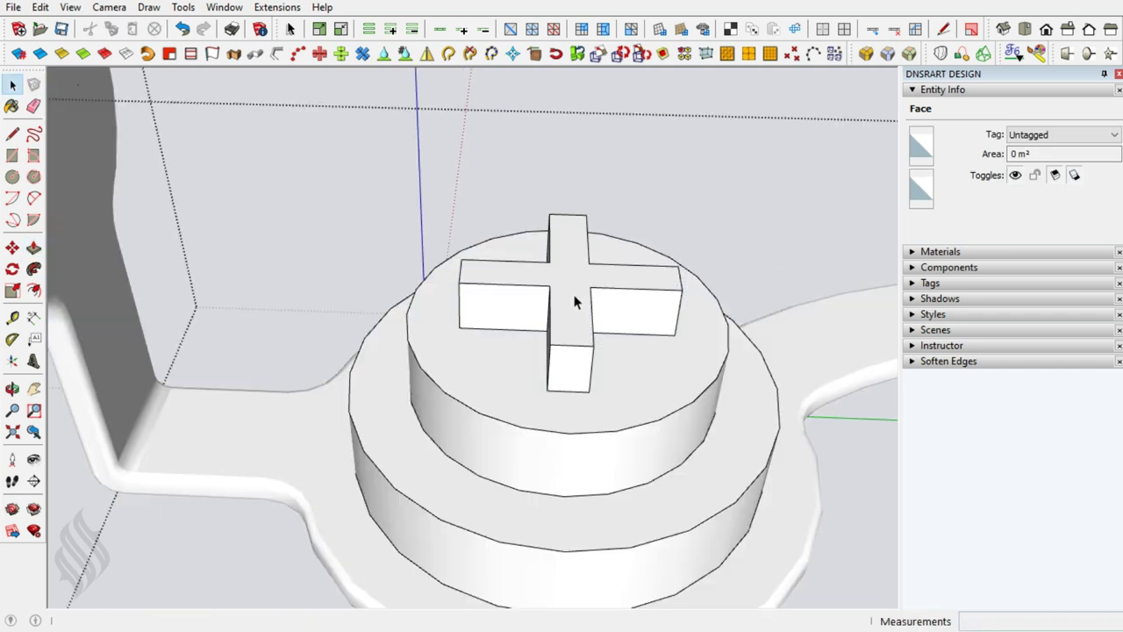
left_click(575, 302)
mouse_move(572, 327)
middle_mouse_down()
mouse_move(586, 309)
mouse_move(522, 421)
mouse_move(546, 436)
mouse_move(677, 359)
mouse_move(660, 322)
mouse_move(647, 422)
middle_mouse_up()
Round the upper tier's top edge into a dome with a 0,080 cm, 6-segment RoundCorner.
left_click(663, 418)
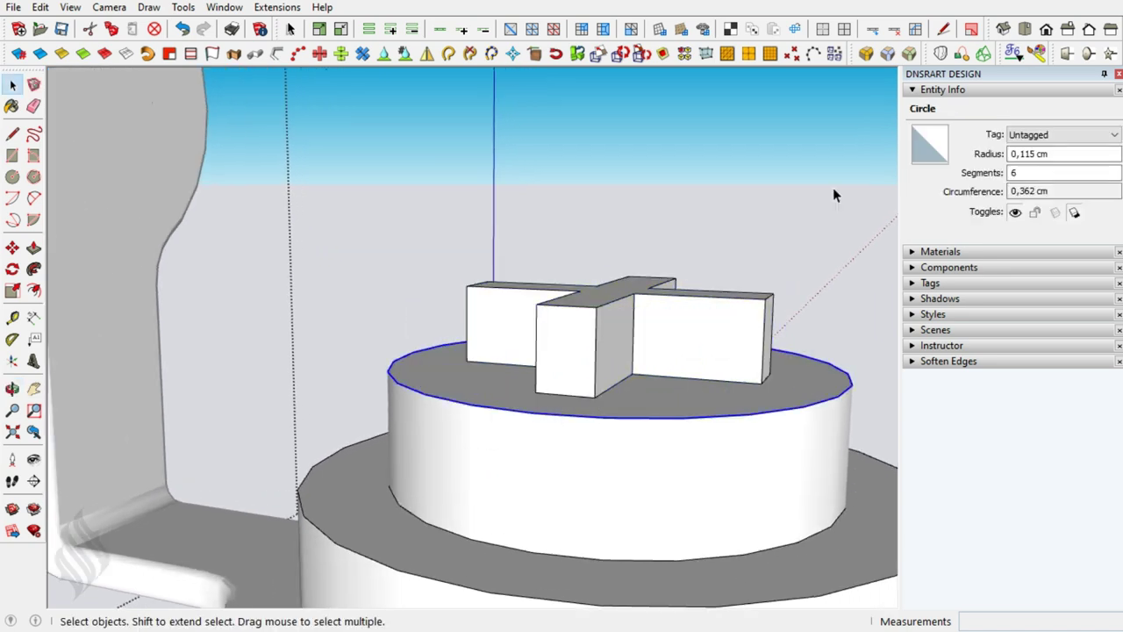
left_click(865, 54)
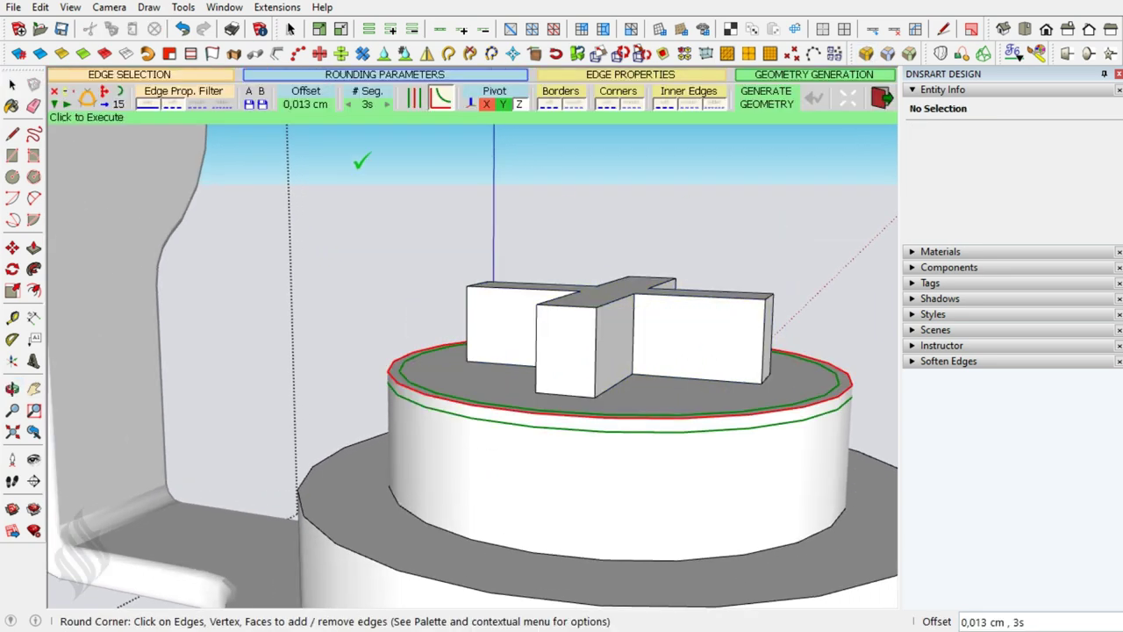
left_click(316, 112)
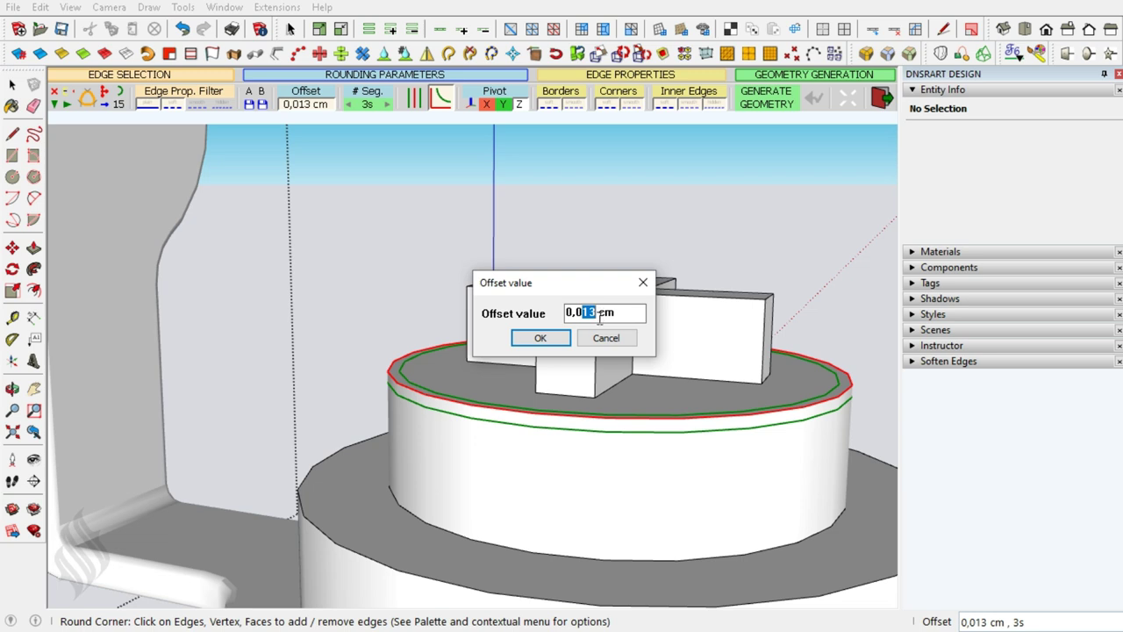
type("0,080")
key("Return")
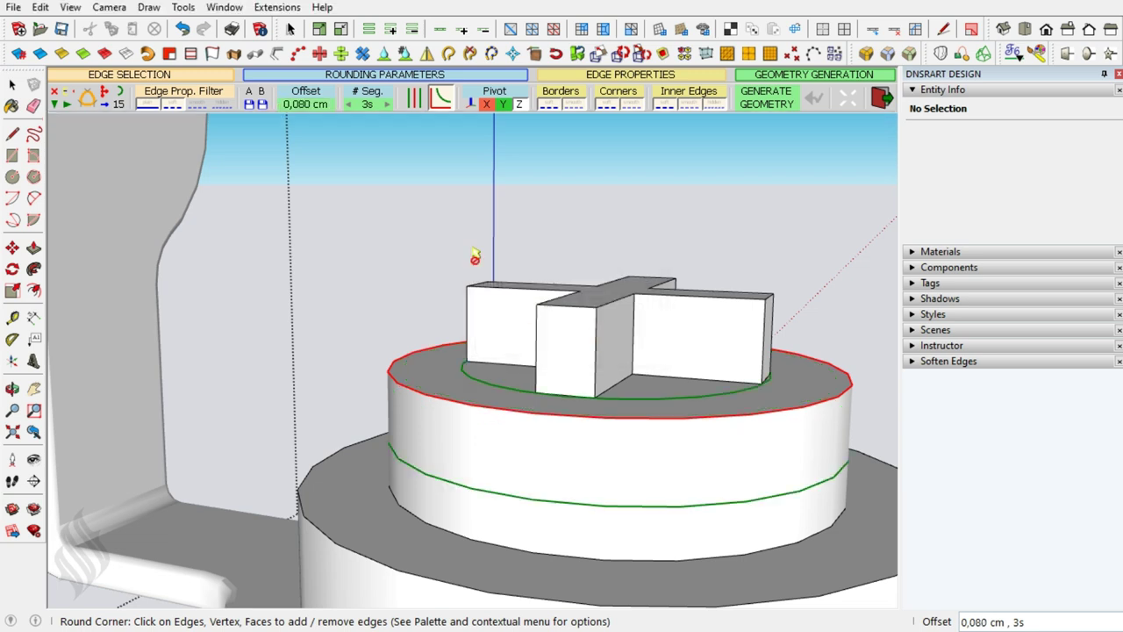
left_click(369, 104)
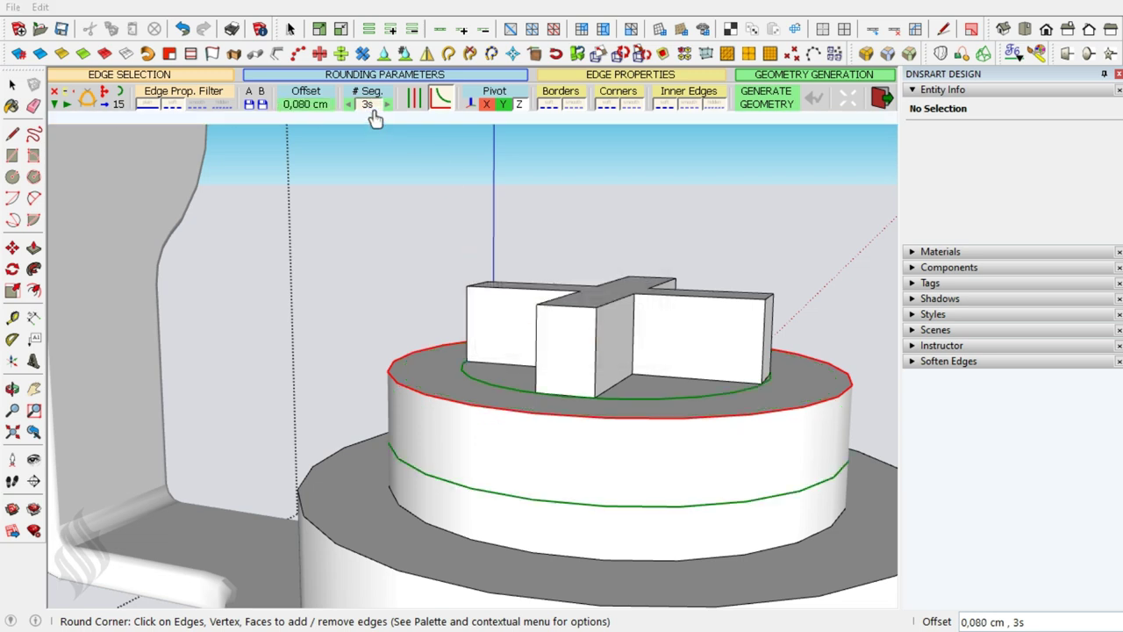
type("6")
key("Return")
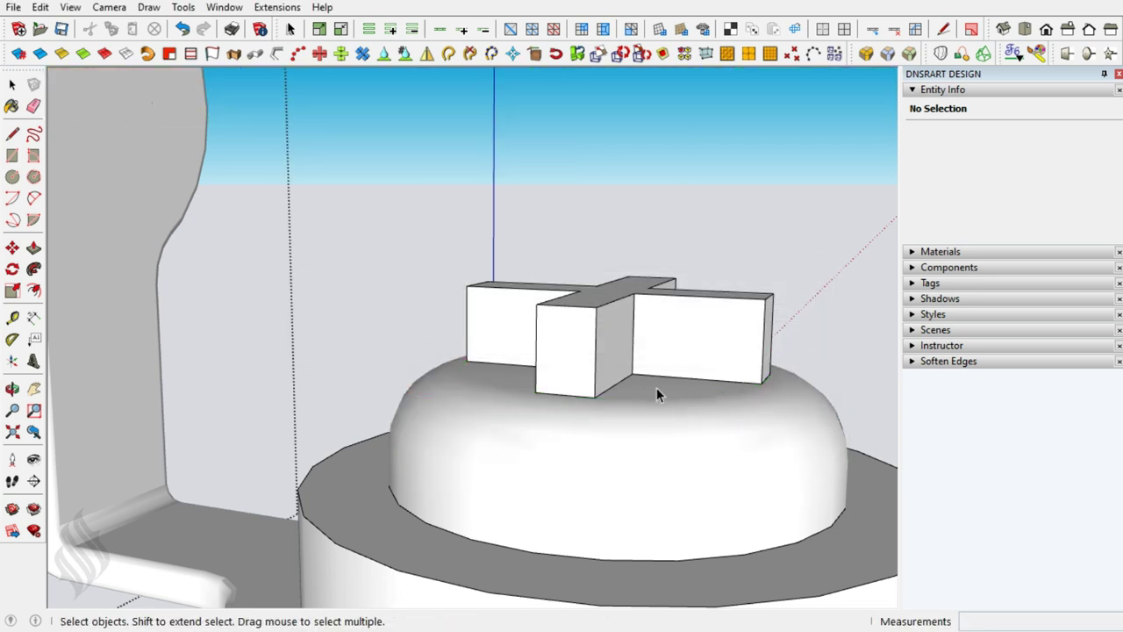
Intersect the cross with the dome, then delete the cross block, leaving its outline.
right_click(656, 387)
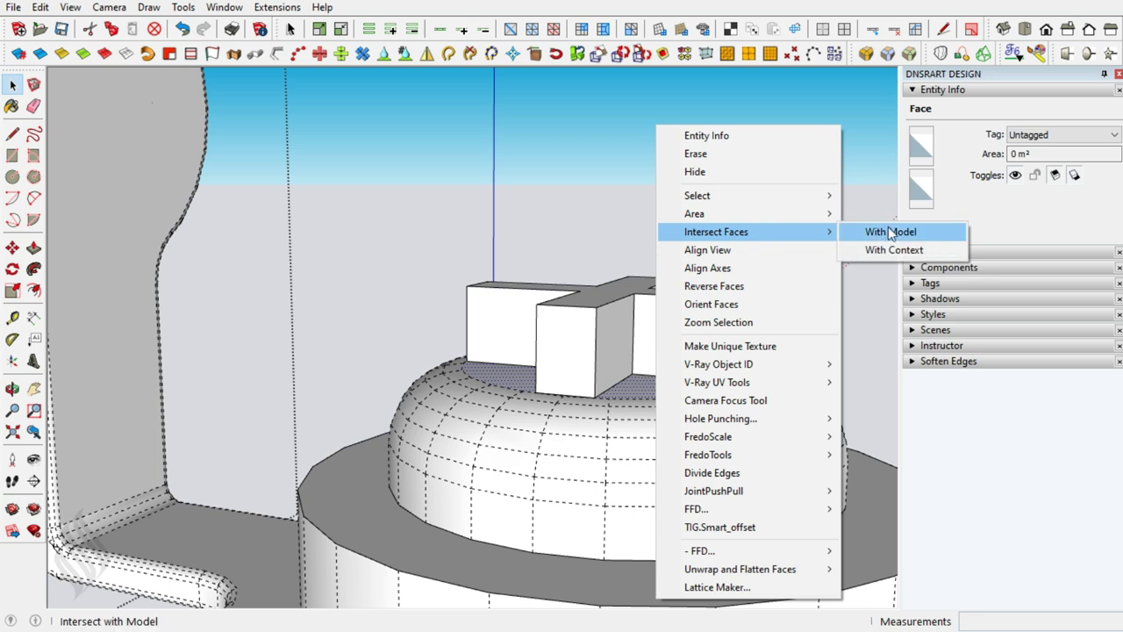
left_click(888, 226)
left_click(669, 326)
key("Delete")
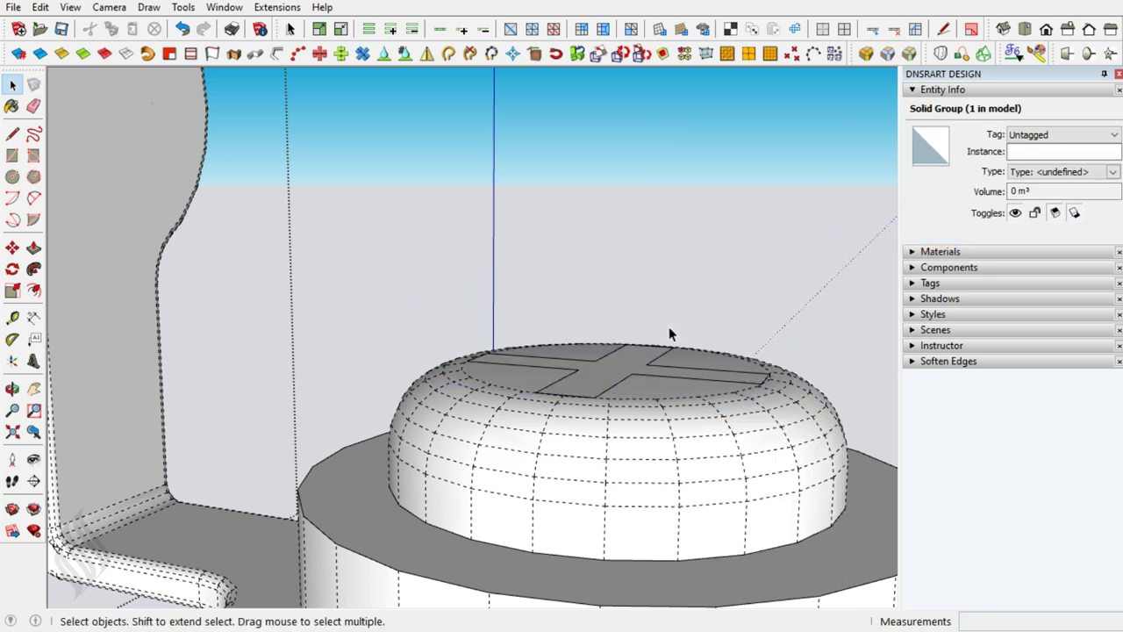
Push the cross outline down into the dome to cut a cross-shaped slot.
left_click(632, 361)
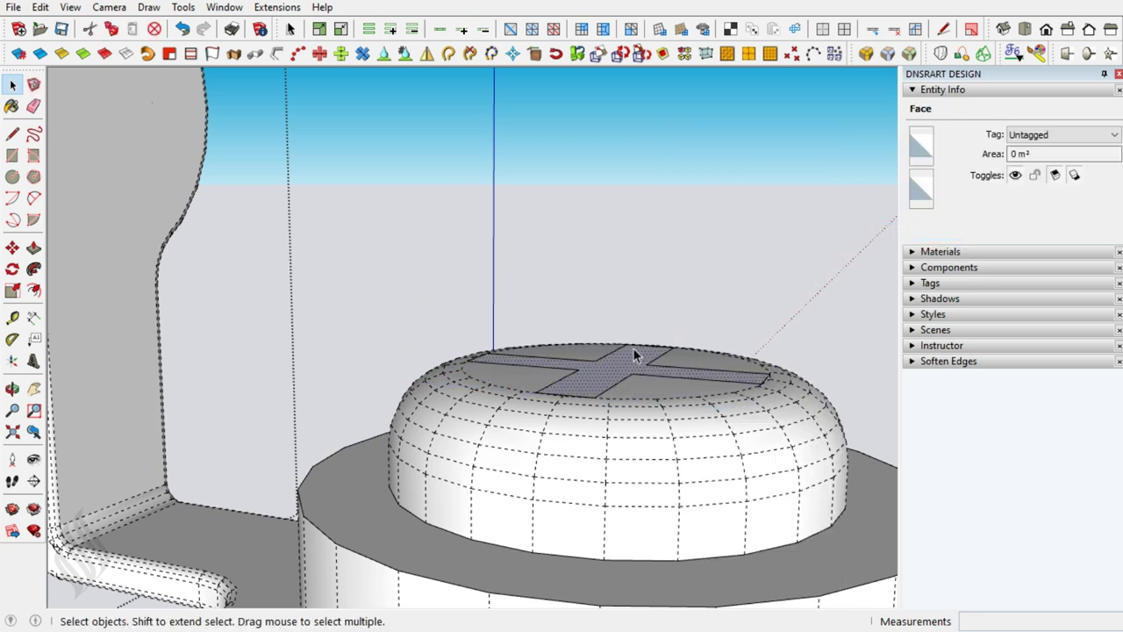
key("p")
left_click_drag(633, 355, 633, 373)
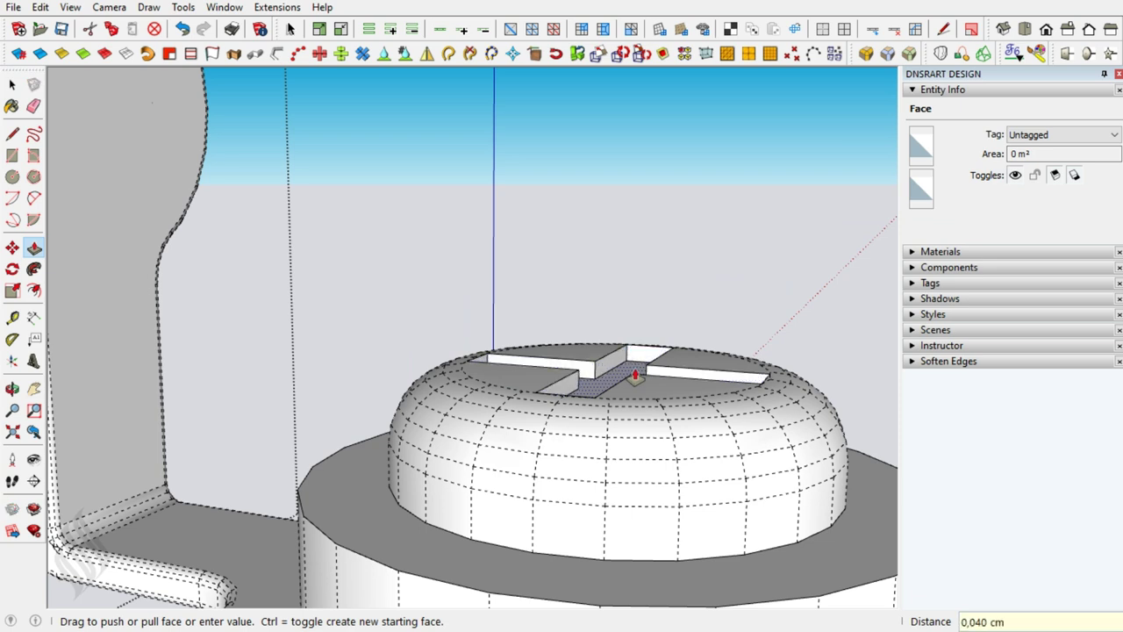
left_click(636, 375)
key("alt+h")
key("space")
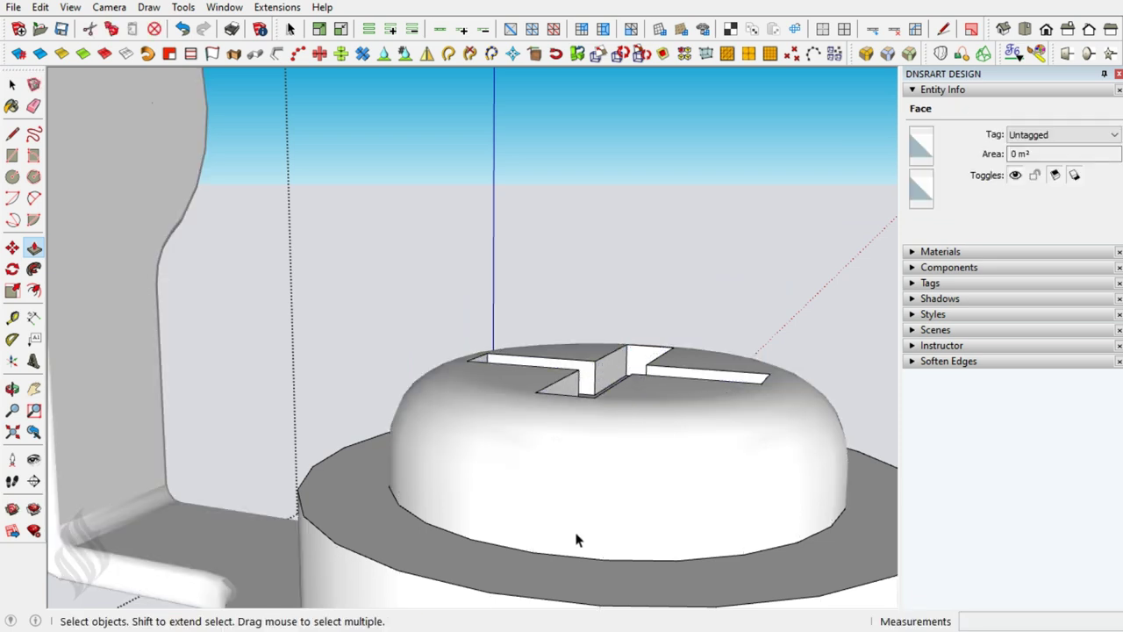
left_click(540, 550)
left_click(540, 552)
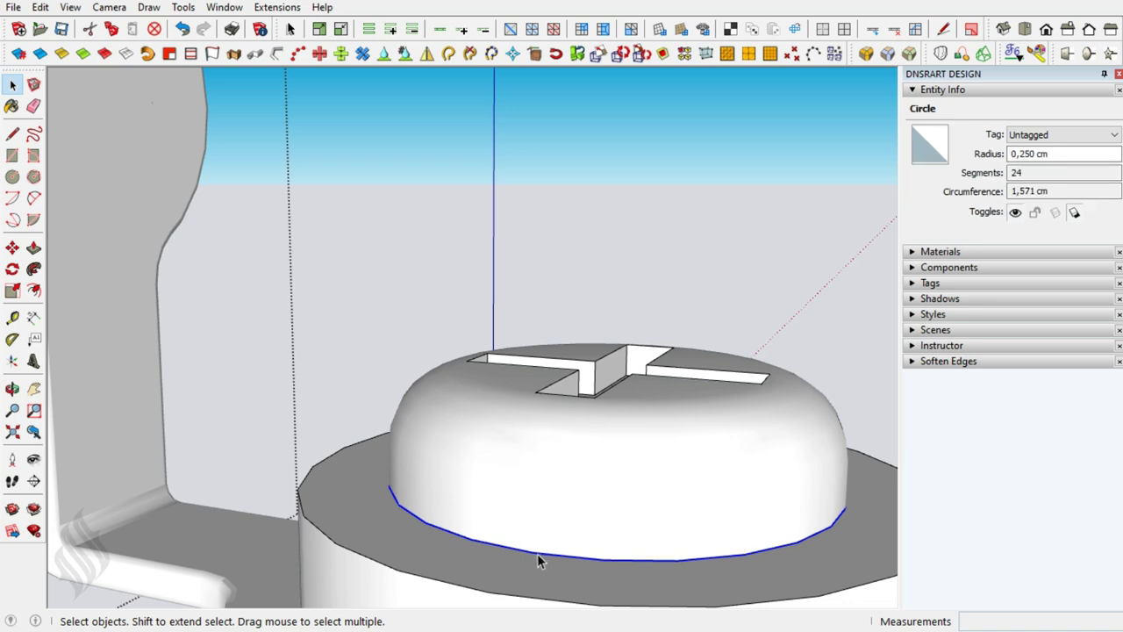
Copy the dome's base circle up the tier wall and scale the copy to 0,95.
key("m")
key("ctrl")
left_click(504, 551)
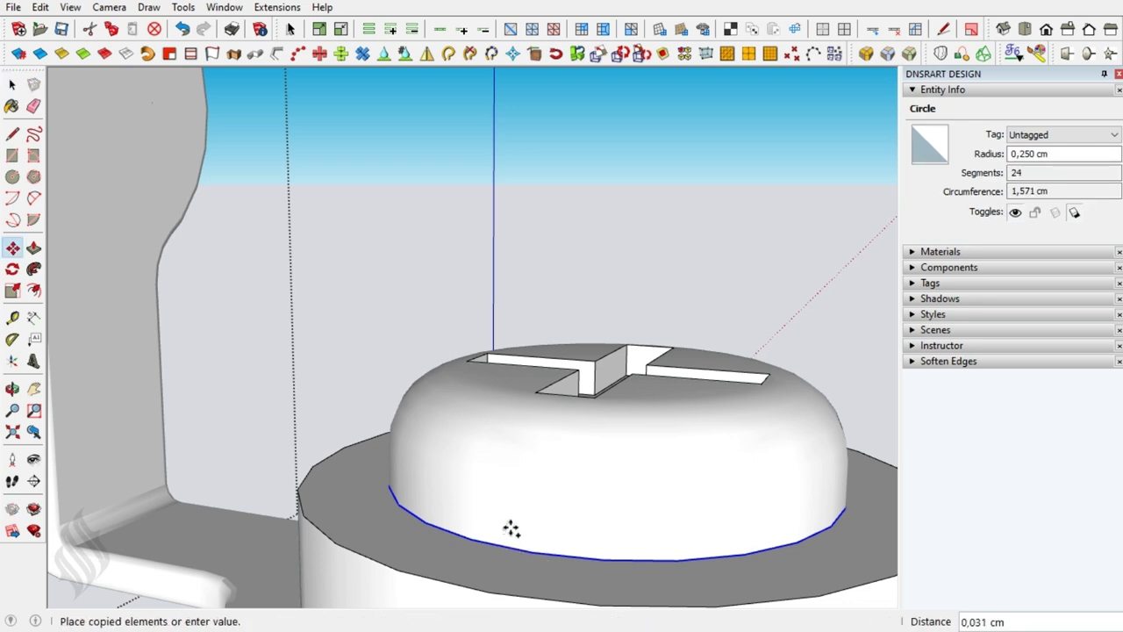
left_click(505, 519)
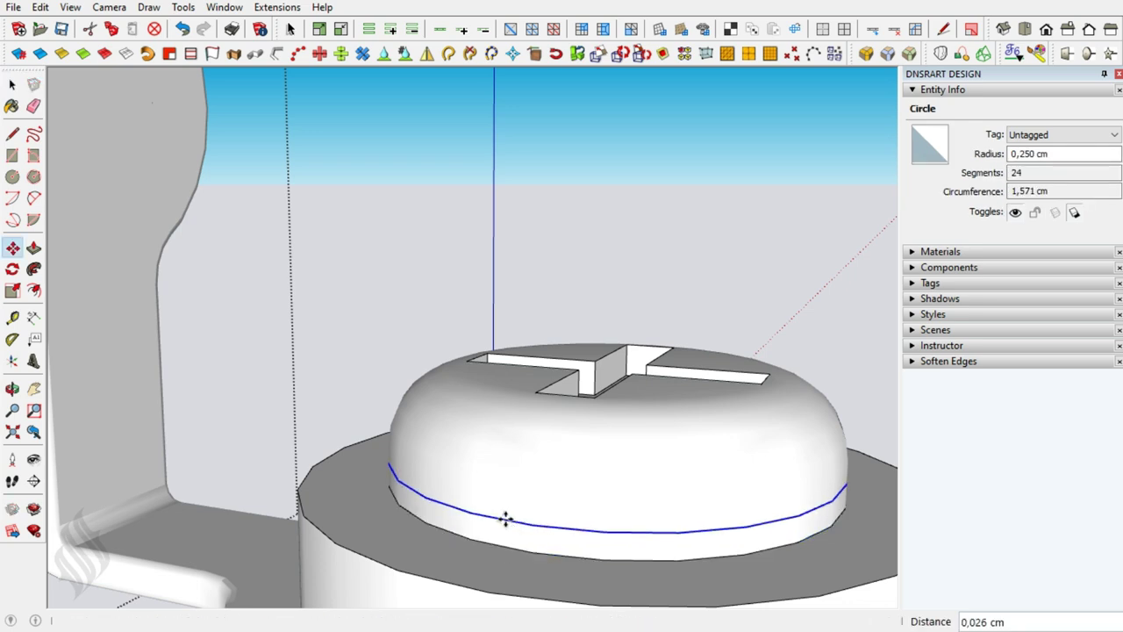
key("Return")
key("space")
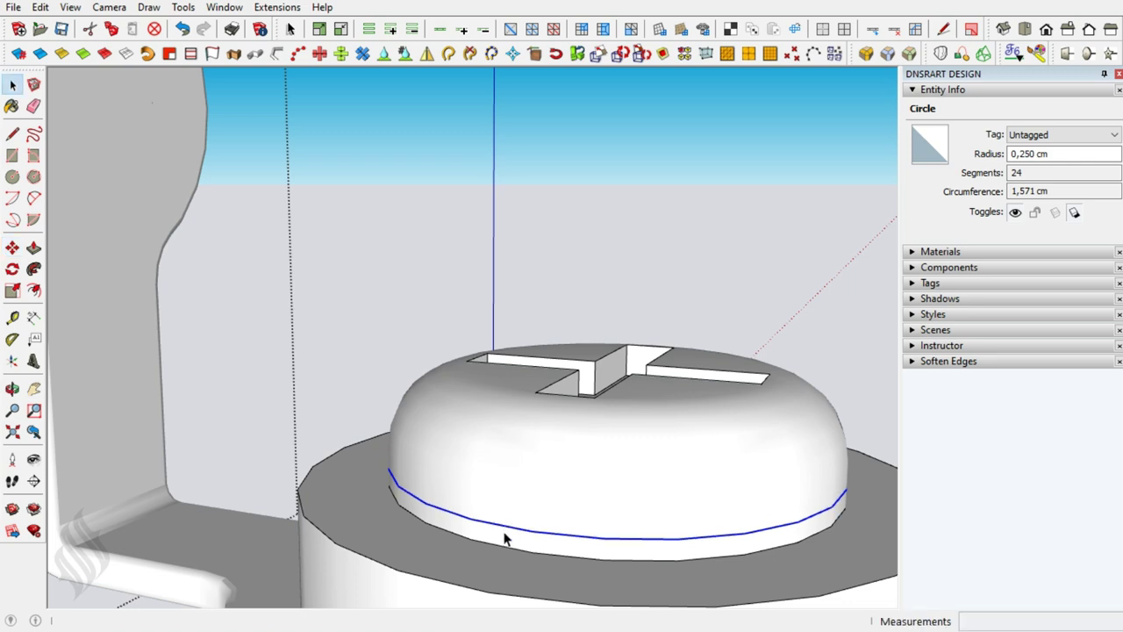
mouse_move(479, 514)
middle_mouse_down()
mouse_move(459, 502)
mouse_move(682, 544)
middle_mouse_up()
key("s")
left_click(716, 568, "ctrl")
type(",95")
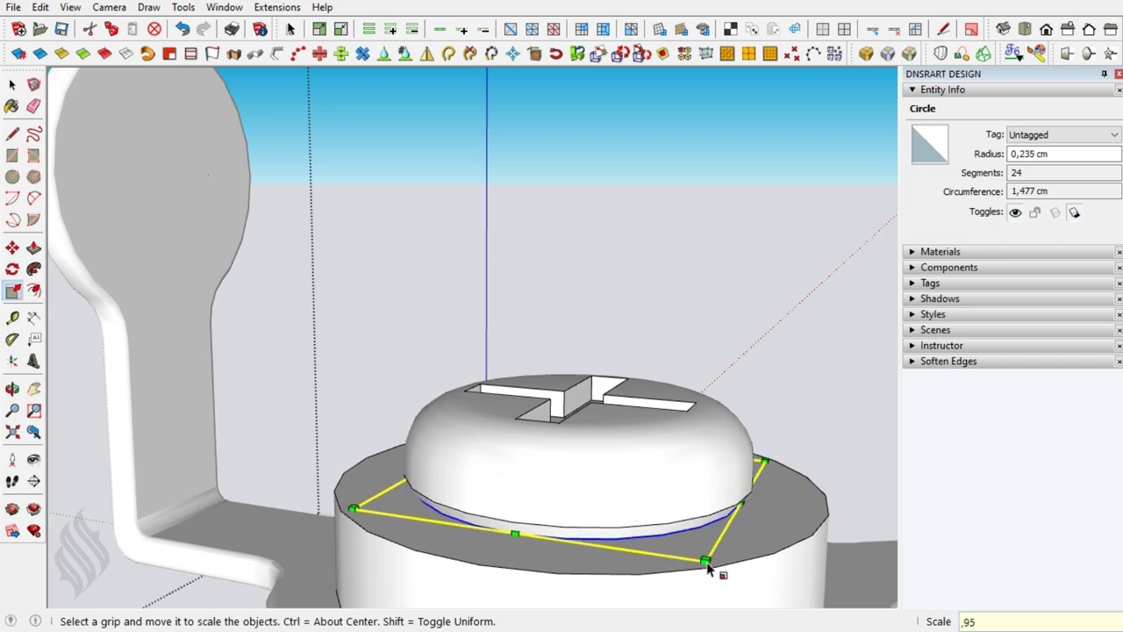
key("Return")
key("space")
Round the lower disc's outer top edge with a 0,025 cm, 3-segment fillet.
left_click(564, 576)
left_click(870, 56)
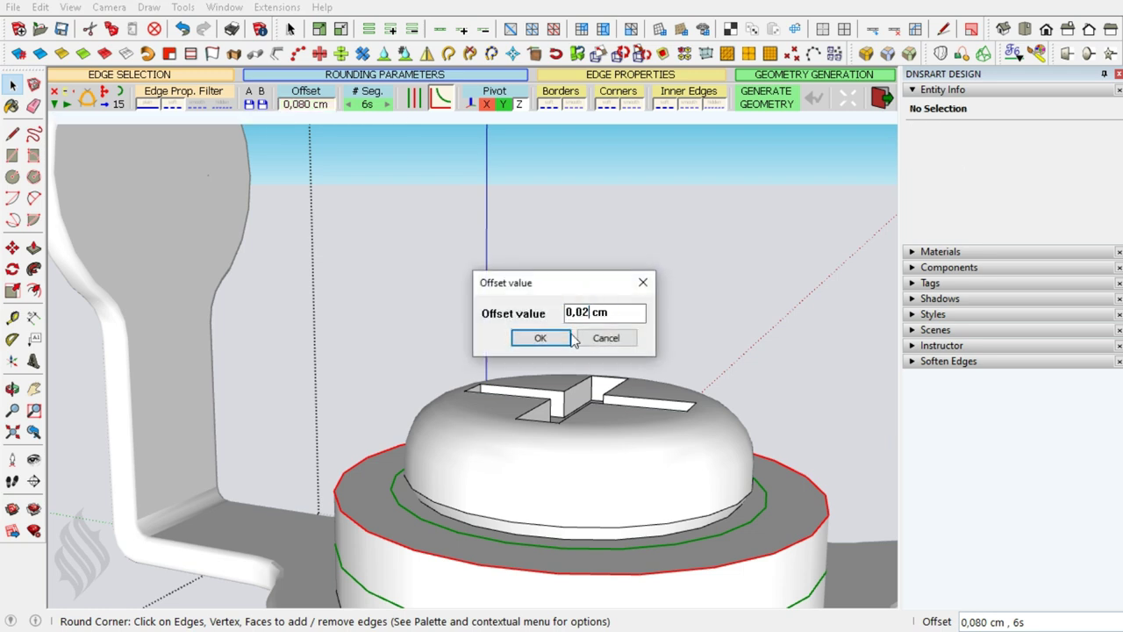
left_click(558, 339)
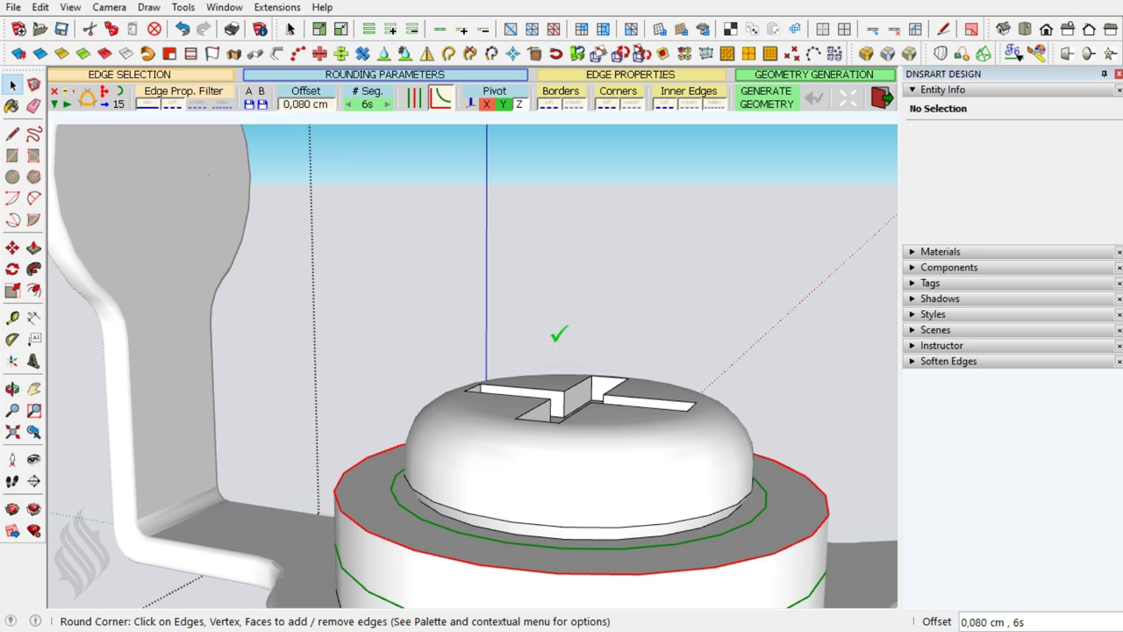
left_click(368, 104)
type("3")
key("Return")
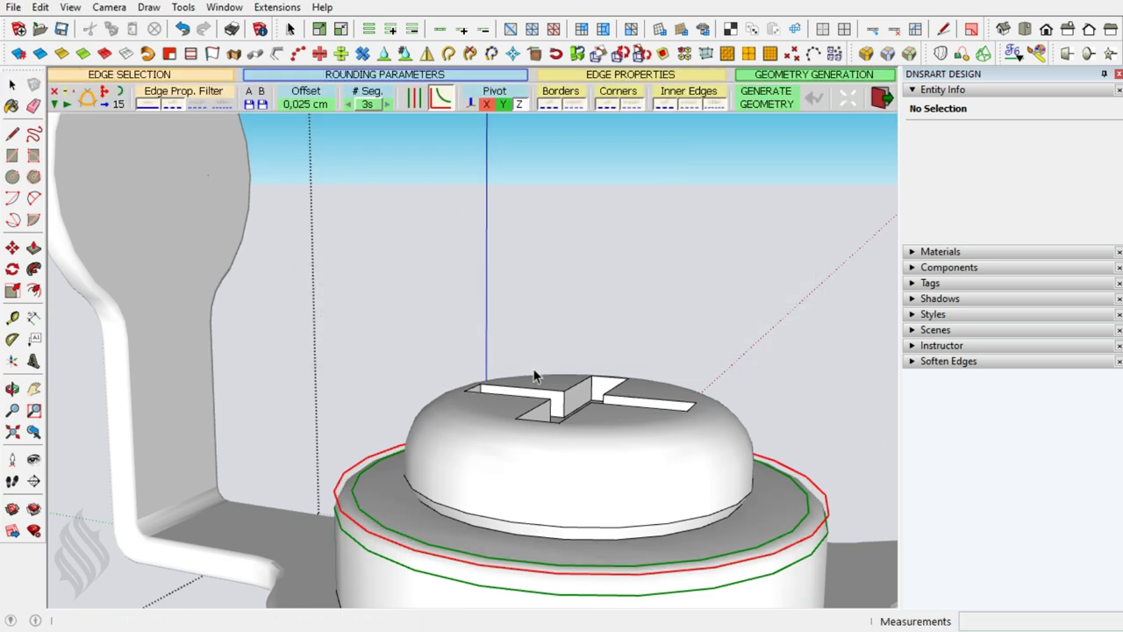
middle_click_drag(527, 368, 520, 370)
scroll(519, 370, "down", 5)
mouse_move(491, 427)
middle_mouse_down()
mouse_move(817, 451)
mouse_move(517, 497)
middle_mouse_up()
scroll(560, 445, "up", 8)
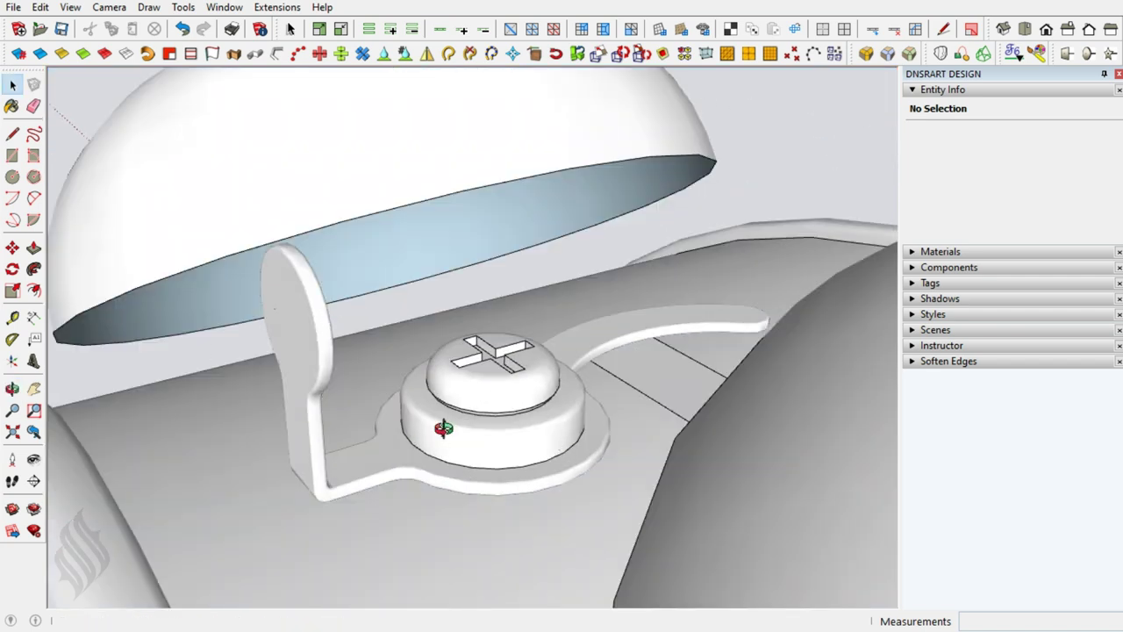
Show hidden geometry and draw a 0,09 cm, 12-segment circle on the arm beside the boss.
middle_click_drag(442, 358, 520, 451)
key("alt+h")
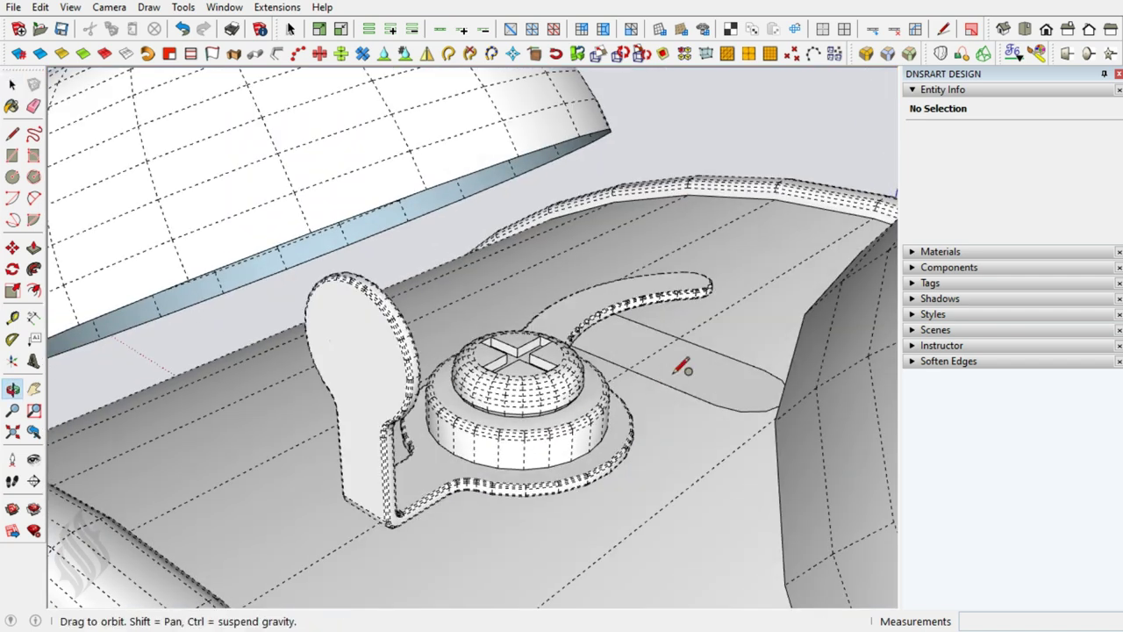
key("c")
left_click(653, 352)
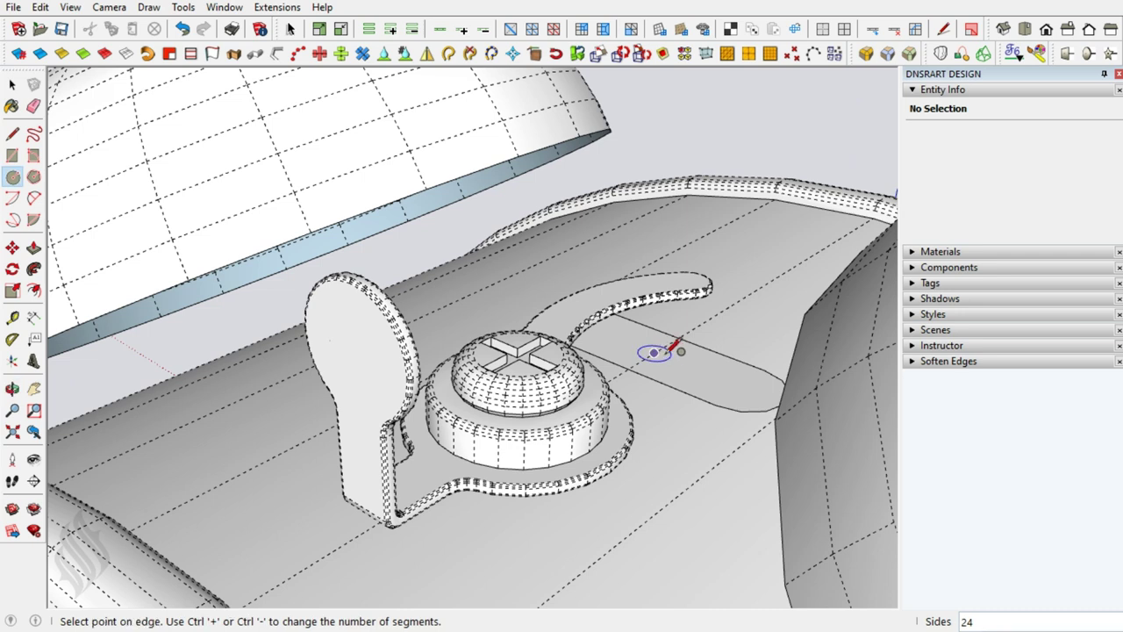
type(",09")
key("Return")
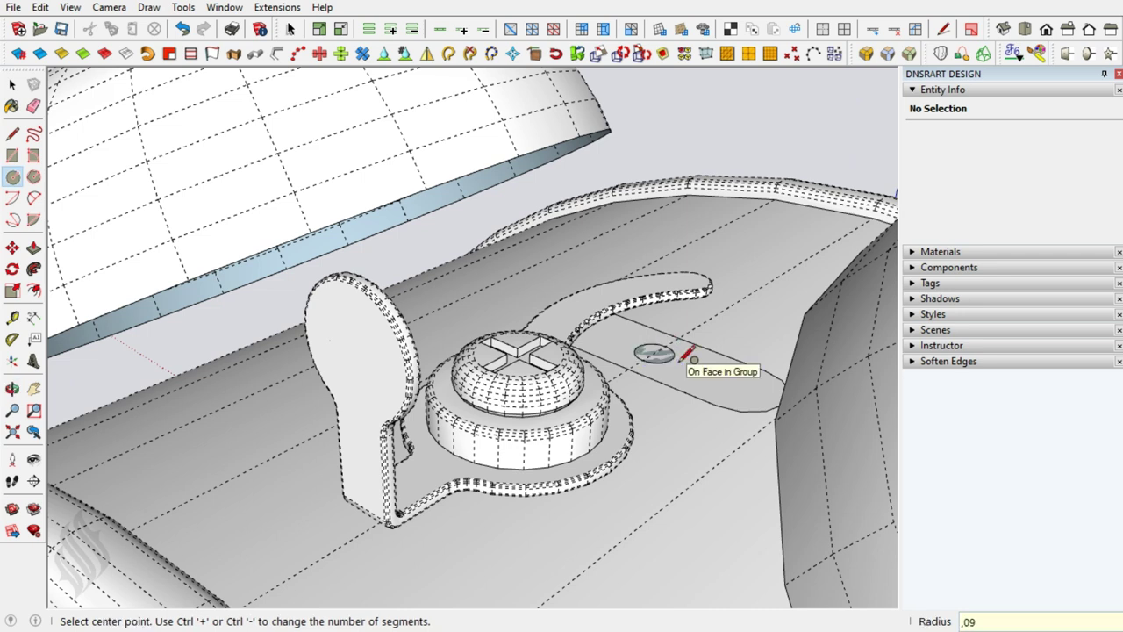
key("space")
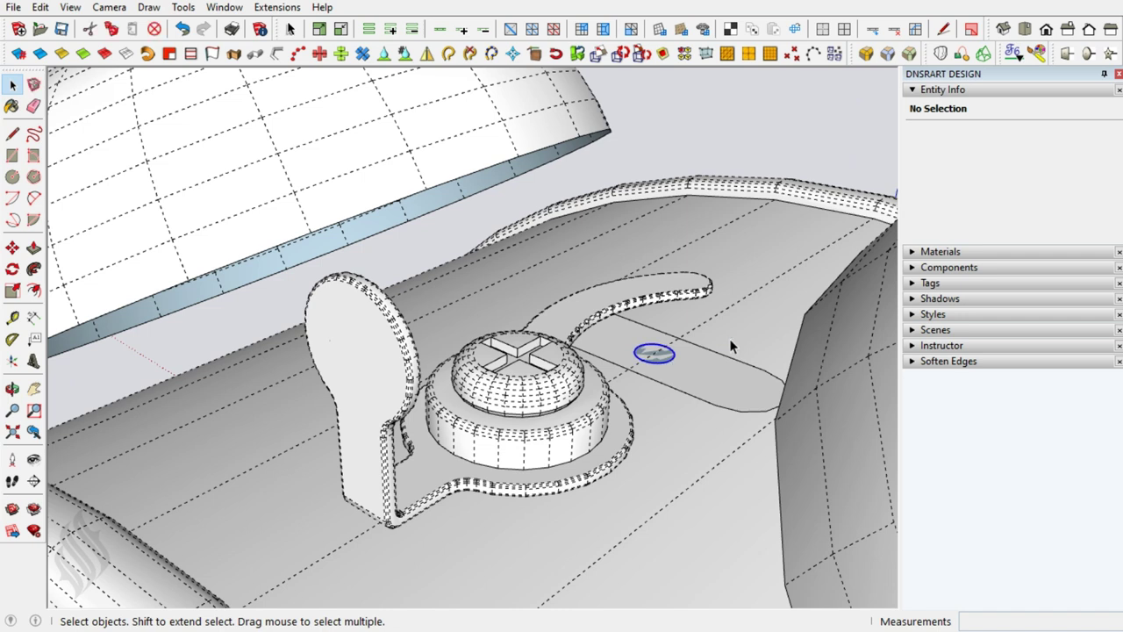
left_click(673, 352)
triple_click(1062, 173)
type("12")
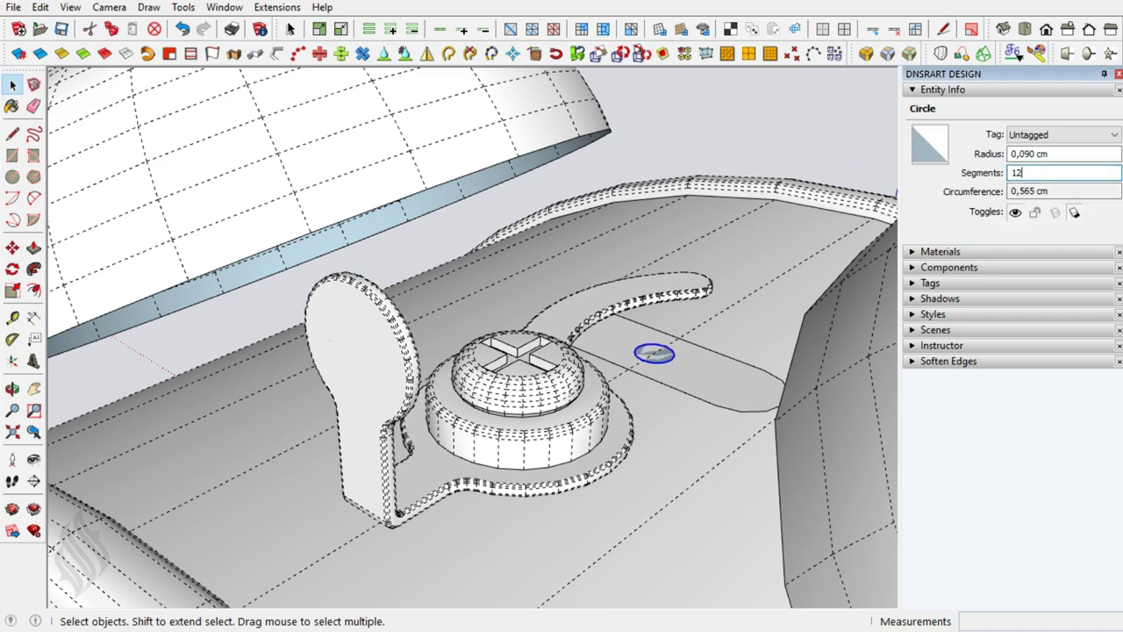
Push/Pull the small circle up 1,250 cm into a pin and select the whole pin.
middle_click_drag(659, 392, 657, 355)
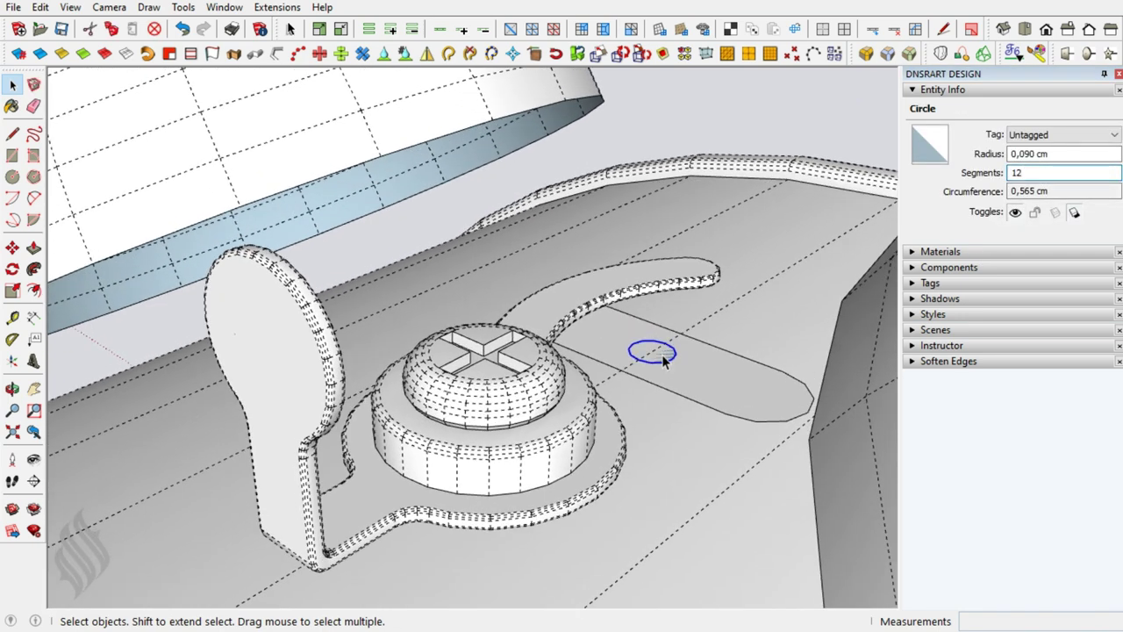
left_click(657, 355)
key("p")
left_click(663, 358)
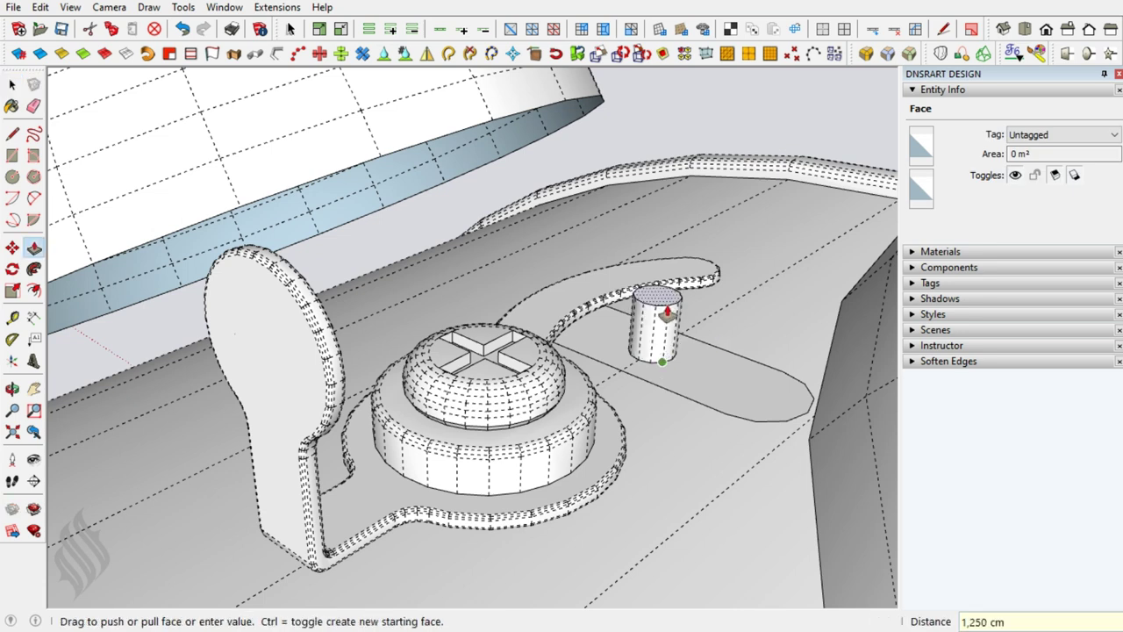
key("Return")
mouse_move(667, 312)
middle_mouse_down("shift")
mouse_move(644, 404)
mouse_move(647, 377)
middle_mouse_up("shift")
key("space")
double_click(647, 377)
right_click(647, 377)
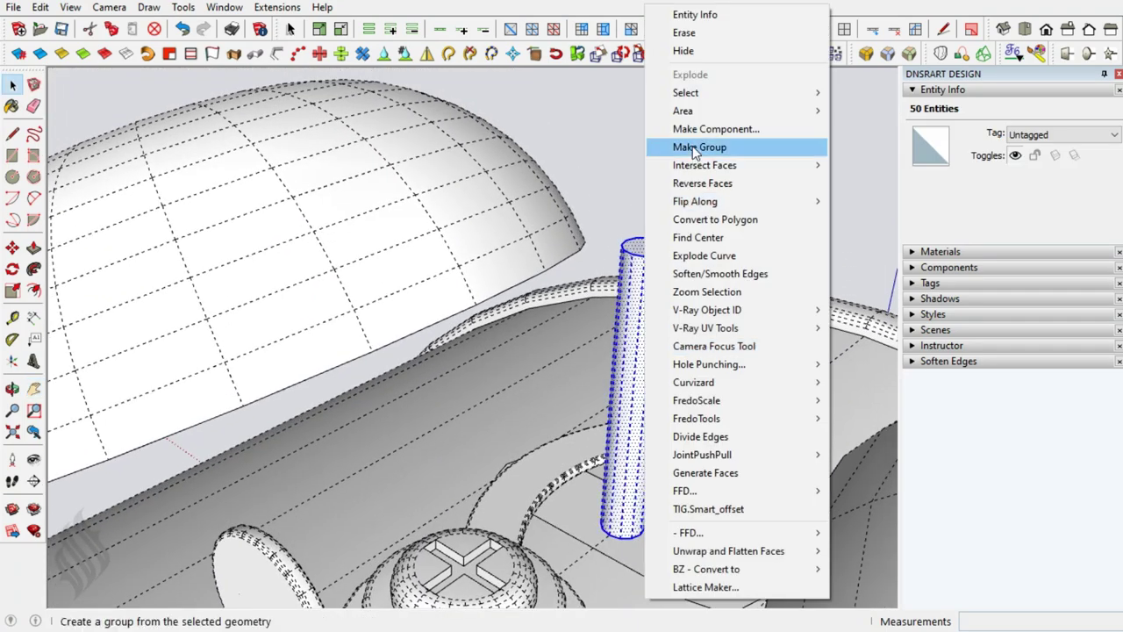
Group the pin and draw a 1,2 cm line across its top.
left_click(699, 146)
scroll(654, 254, "up", 3)
scroll(654, 254, "up", 2)
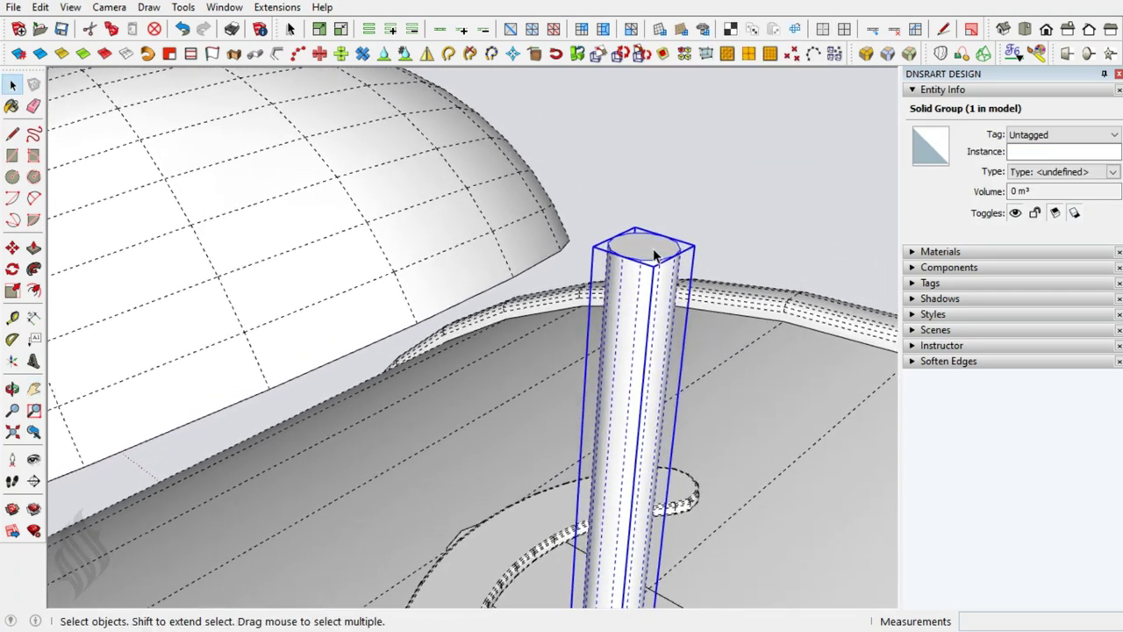
scroll(654, 254, "up", 2)
scroll(654, 254, "up", 2)
scroll(654, 254, "up", 2)
key("l")
type("1,2")
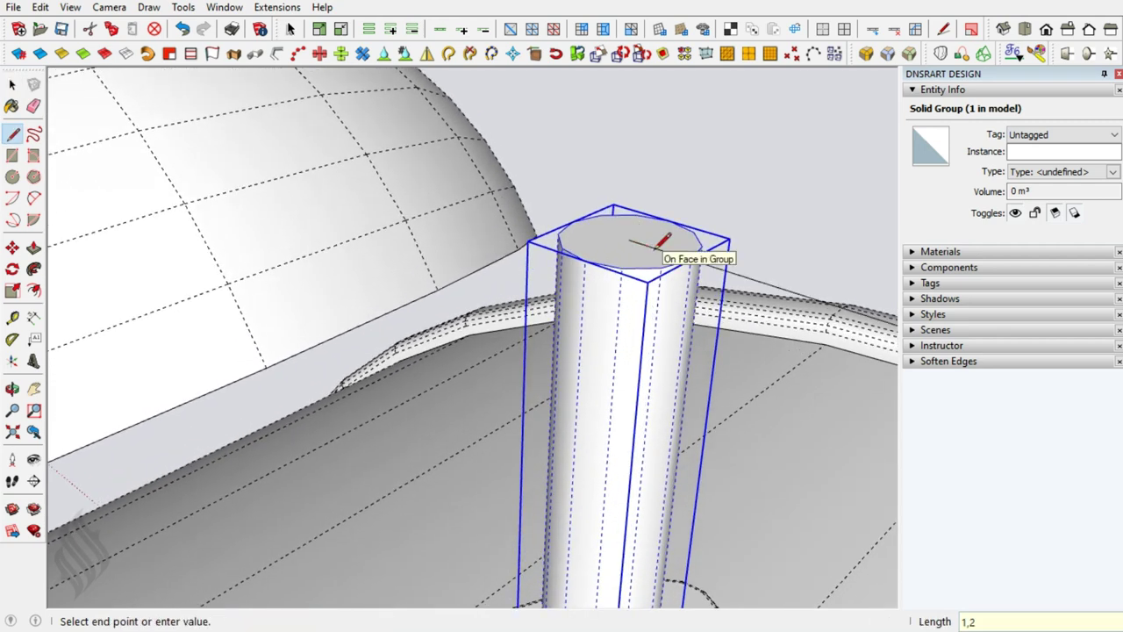
key("Return")
key("space")
Move the line 0,6 cm to centre it, then turn it into a 0,500 cm, 12-sided tube.
left_click(662, 260)
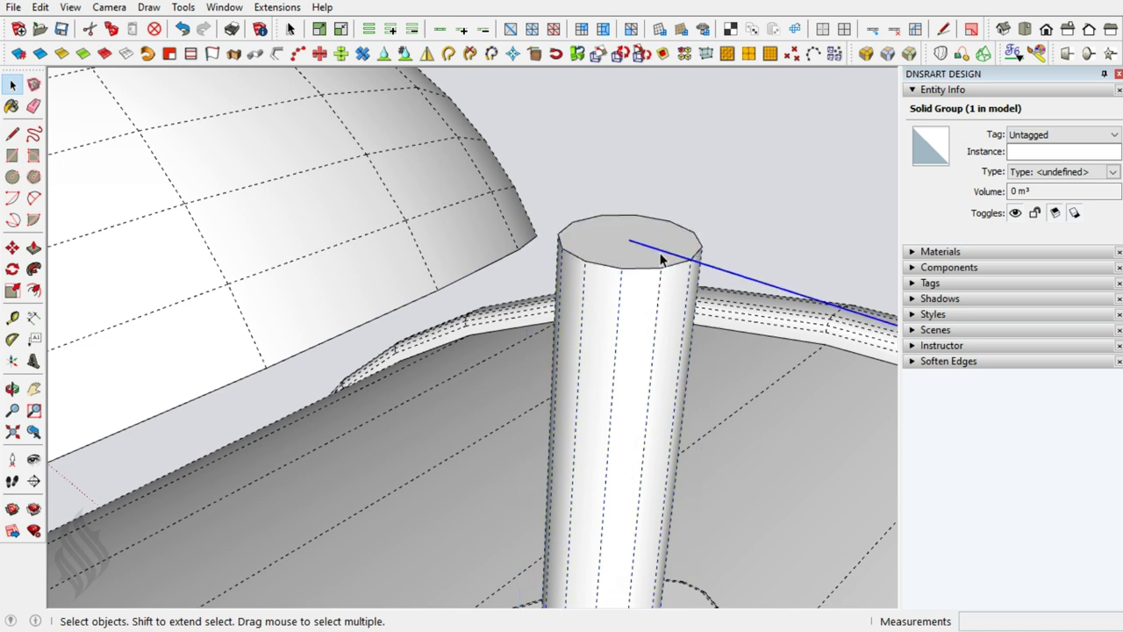
key("m")
type(",6")
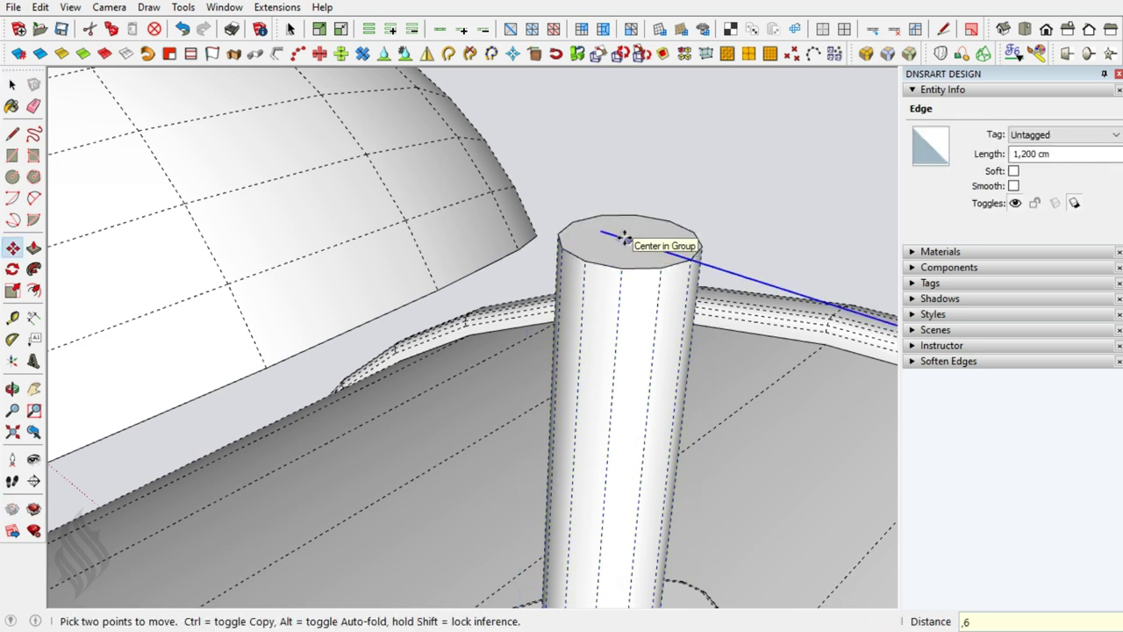
key("Return")
key("space")
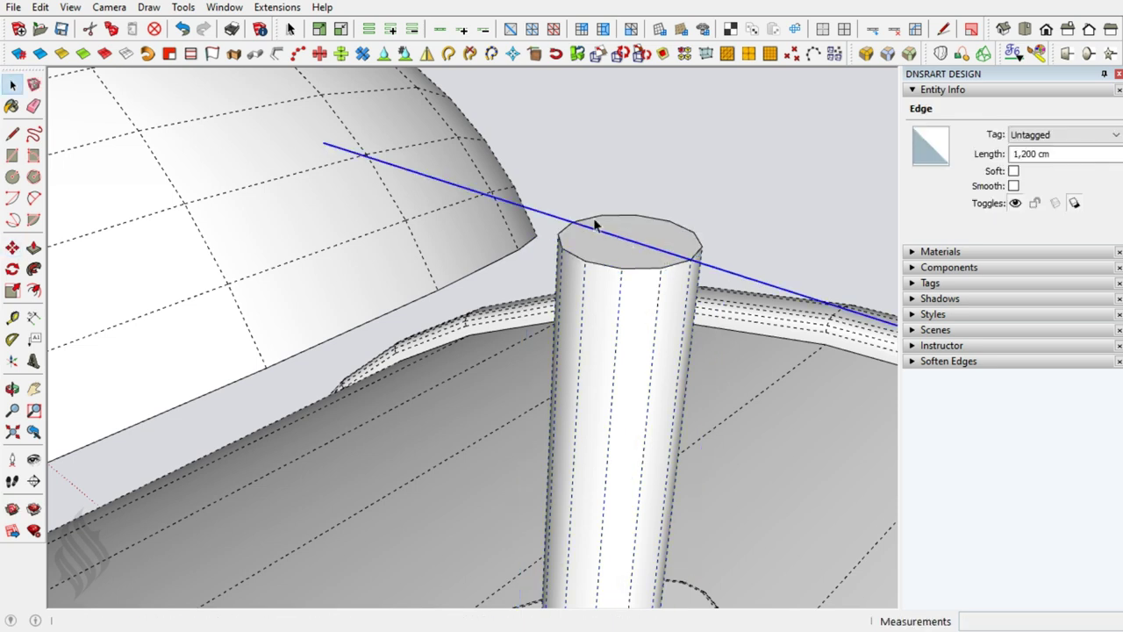
left_click(276, 53)
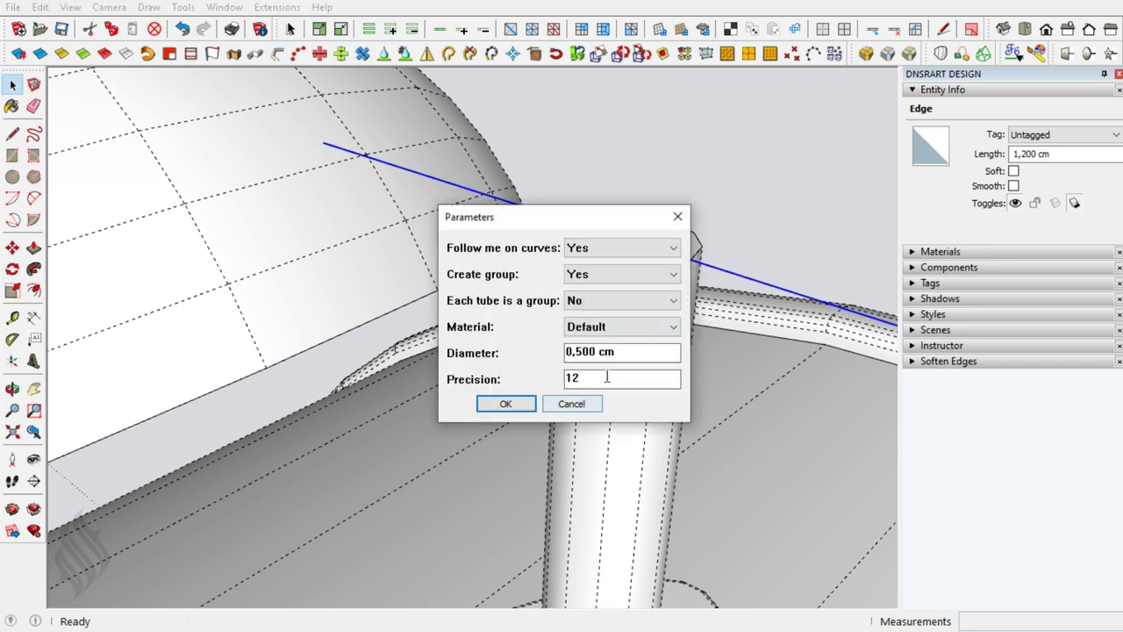
left_click(529, 408)
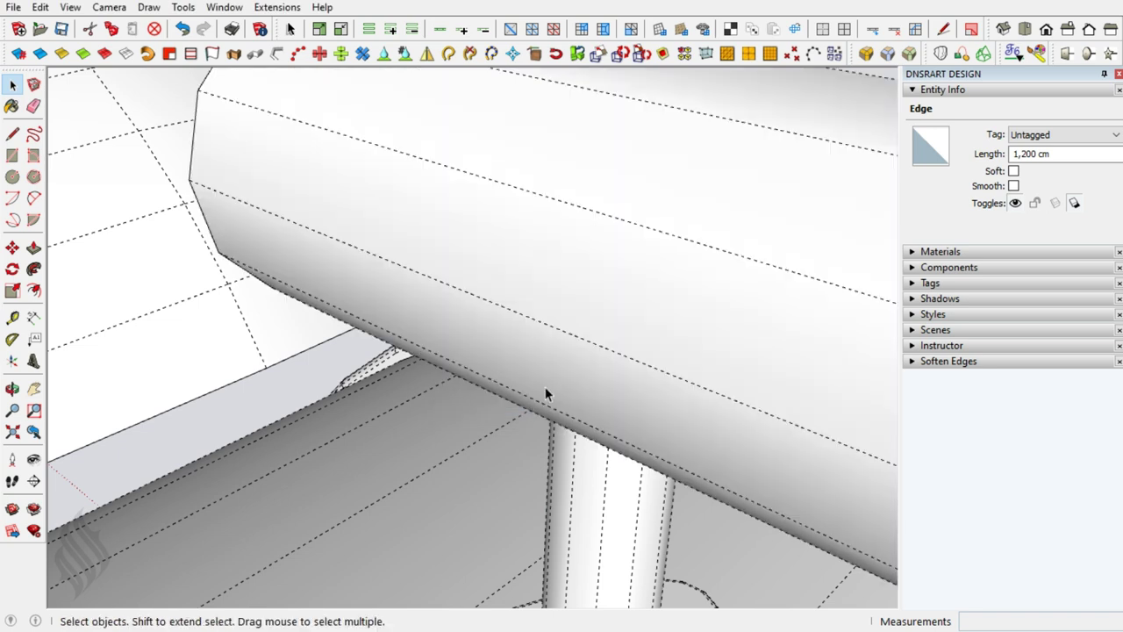
middle_click_drag(426, 286, 840, 373)
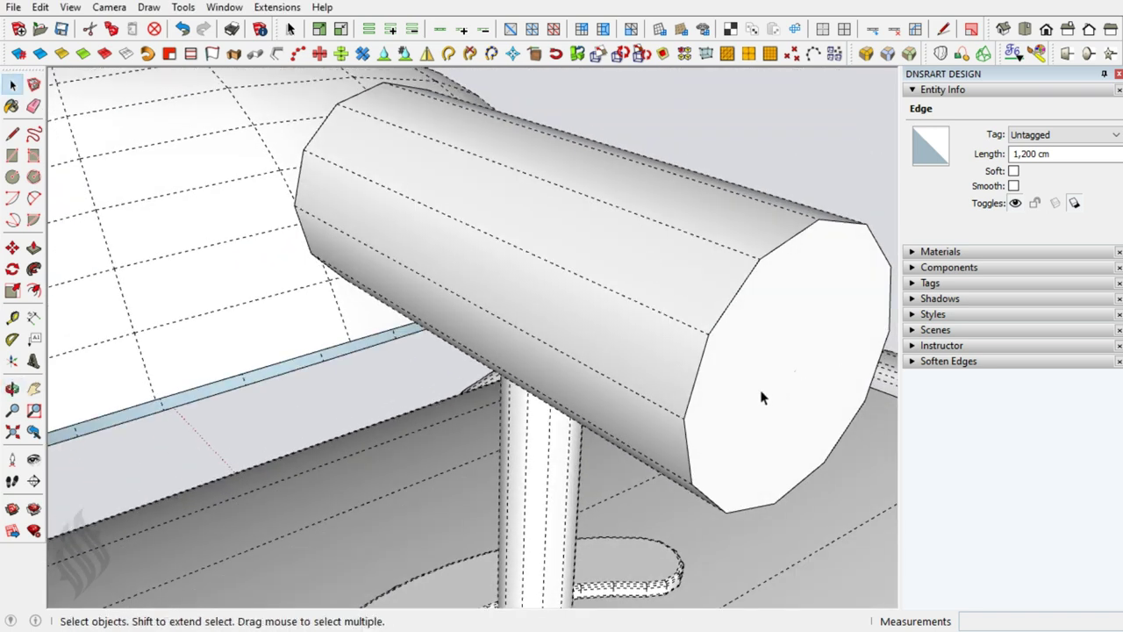
Inside the crossbar group, select both end rims and start RoundCorner, editing its offset toward 0,2 cm.
double_click(745, 366)
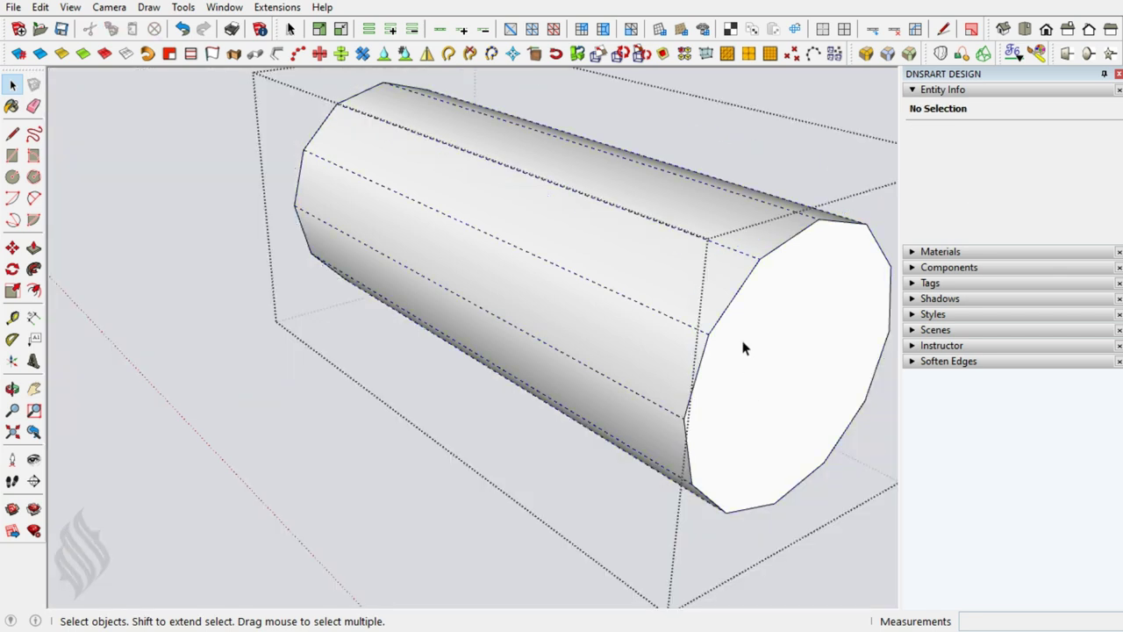
left_click(728, 311)
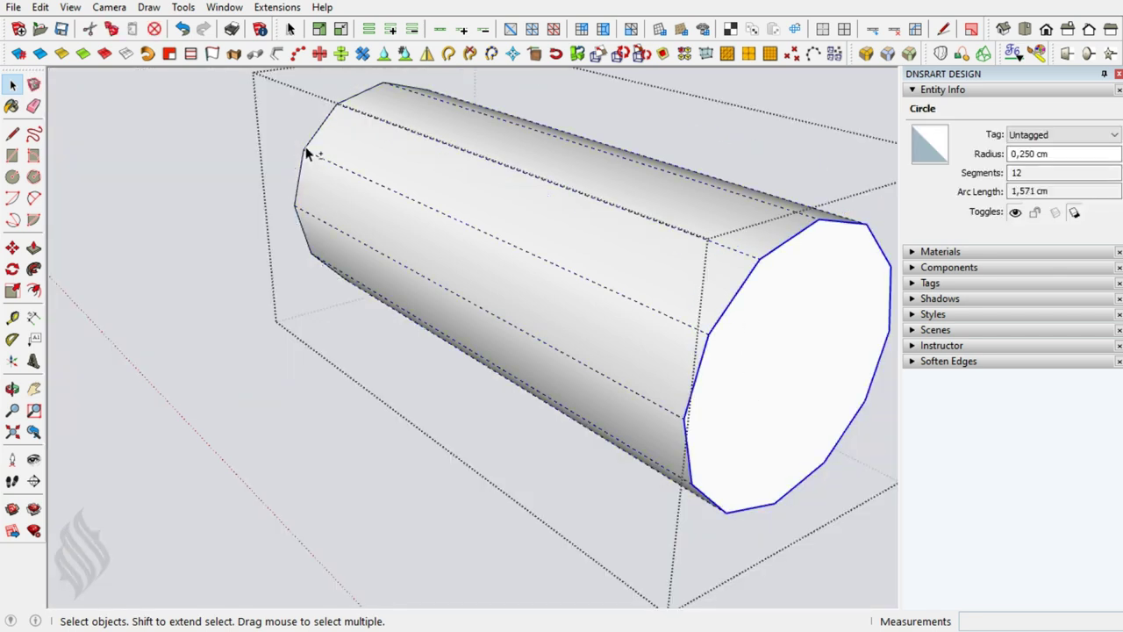
left_click(355, 157, "shift")
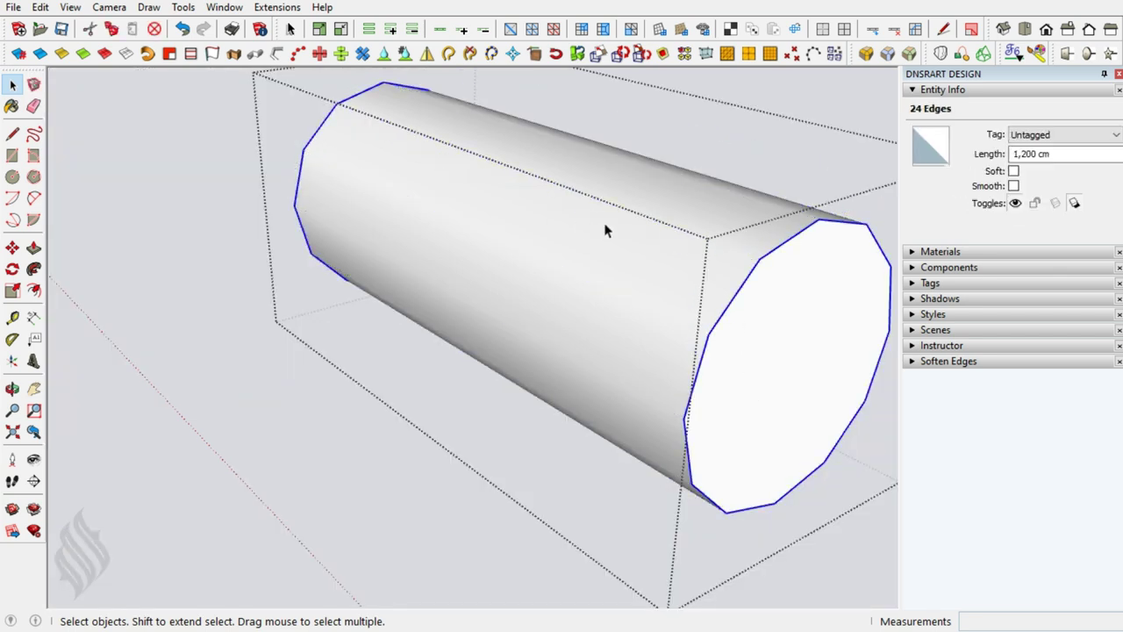
left_click(866, 53)
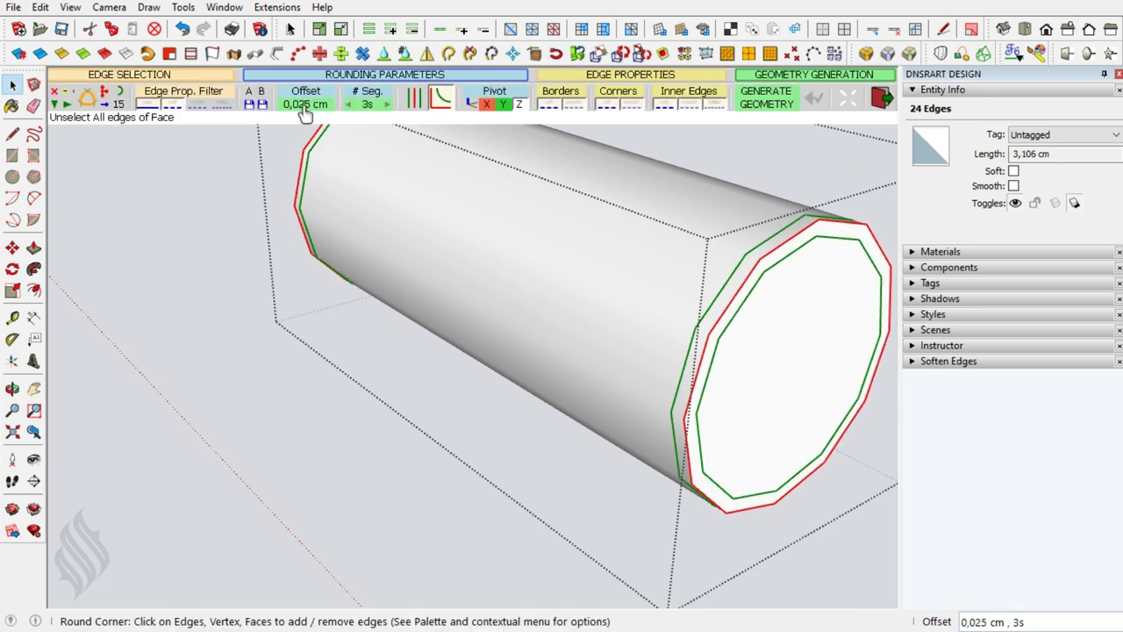
left_click(305, 105)
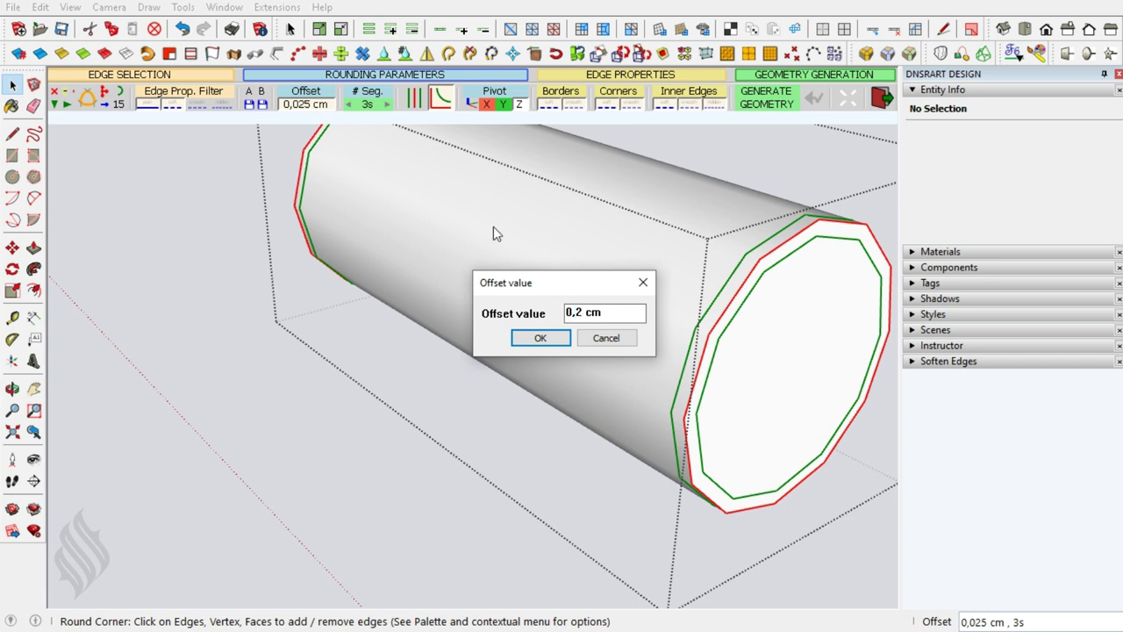
Round both ends of the handle cylinder with a 0,2 cm offset and 3 segments.
key("Return")
left_click(367, 104)
key("Return")
key("Return")
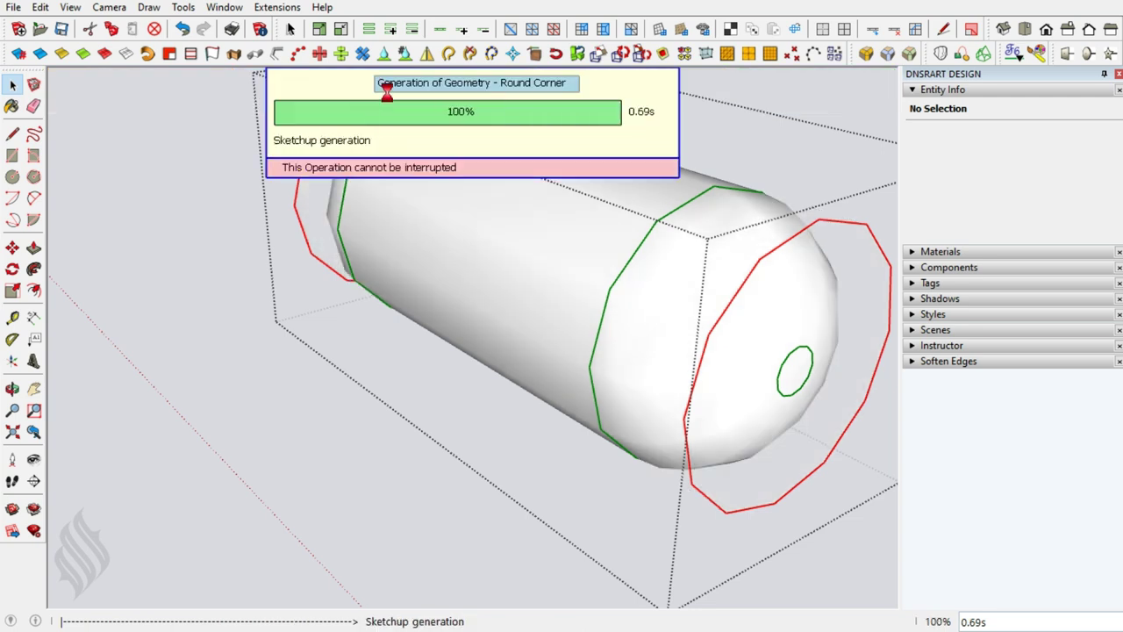
key("space")
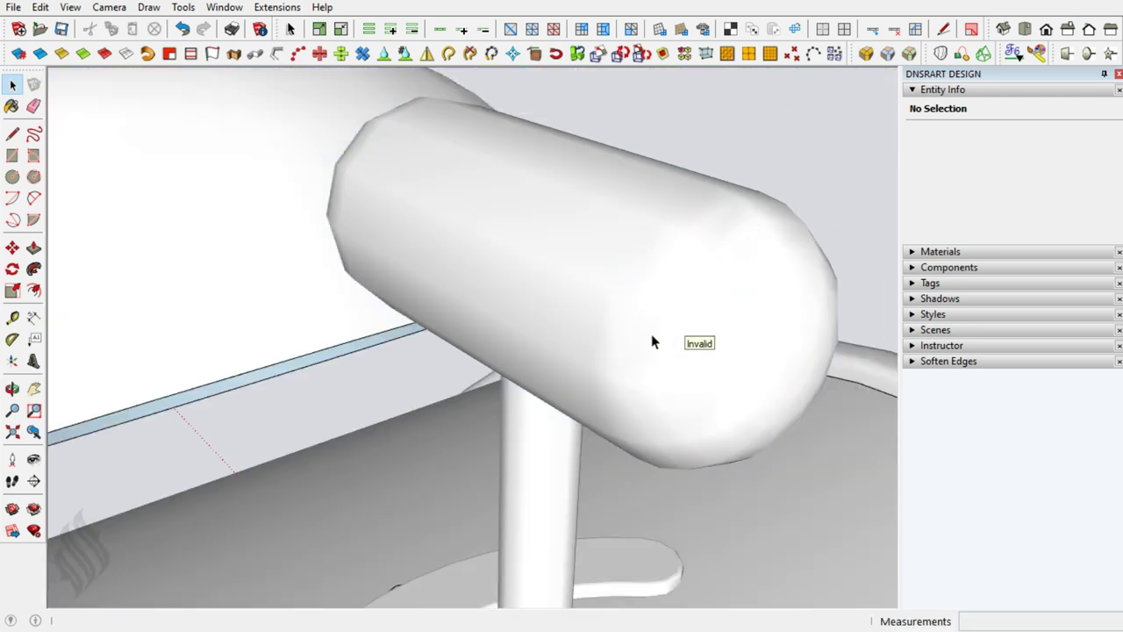
key("o")
mouse_move(561, 306)
left_mouse_down()
mouse_move(594, 390)
mouse_move(627, 406)
mouse_move(624, 434)
left_mouse_up()
Push/pull the slot shape's face downward to give it thickness.
key("space")
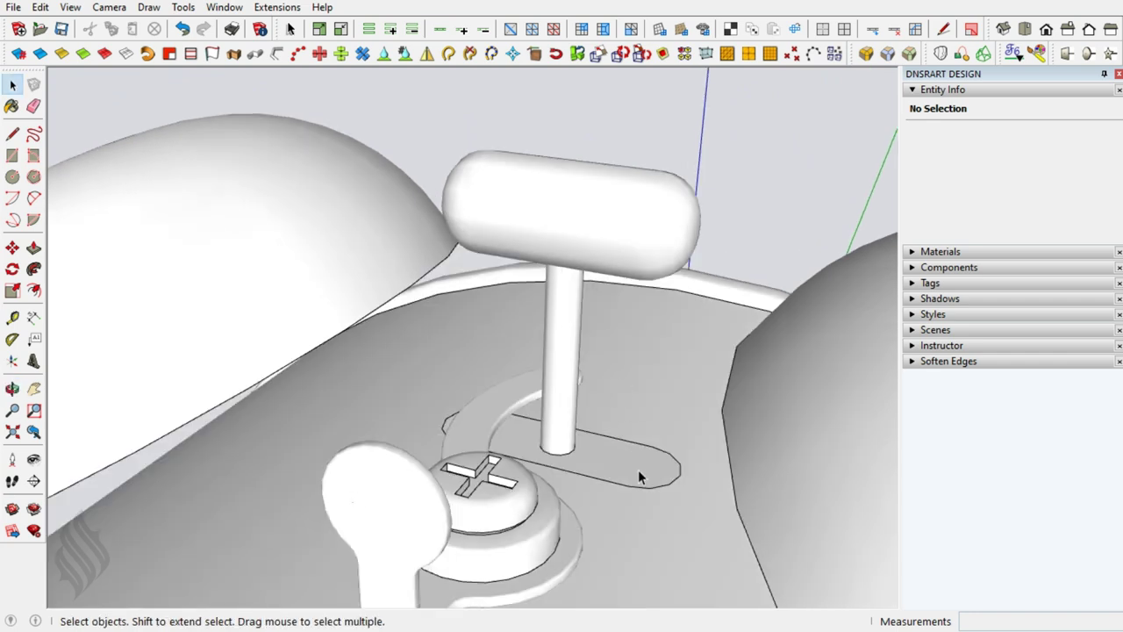
double_click(639, 477)
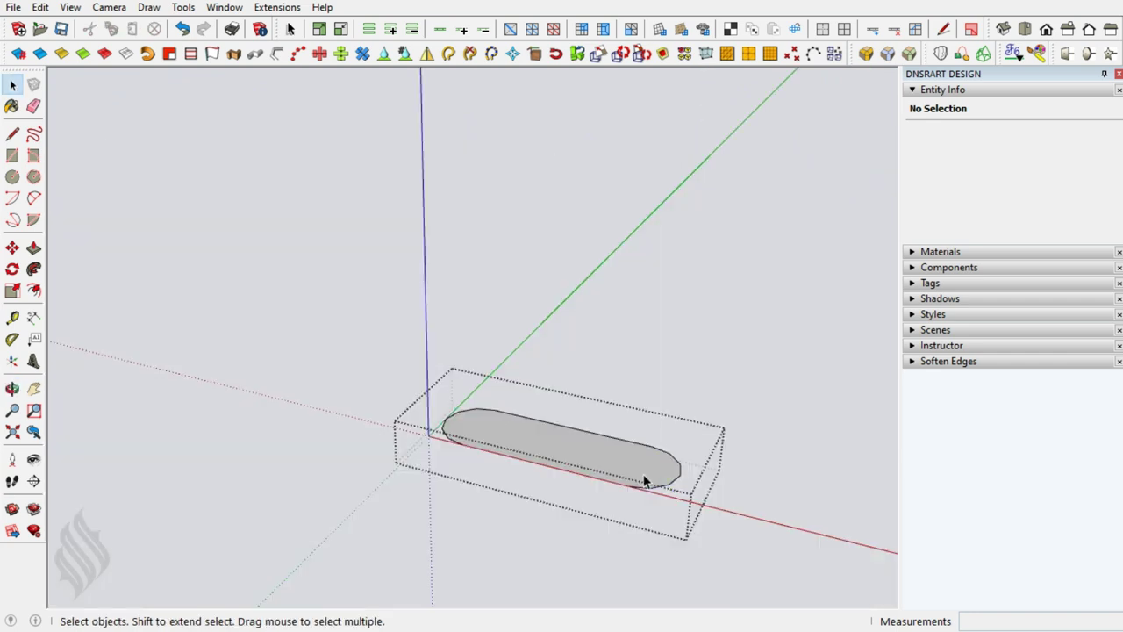
key("p")
left_click(640, 477)
left_click(638, 509)
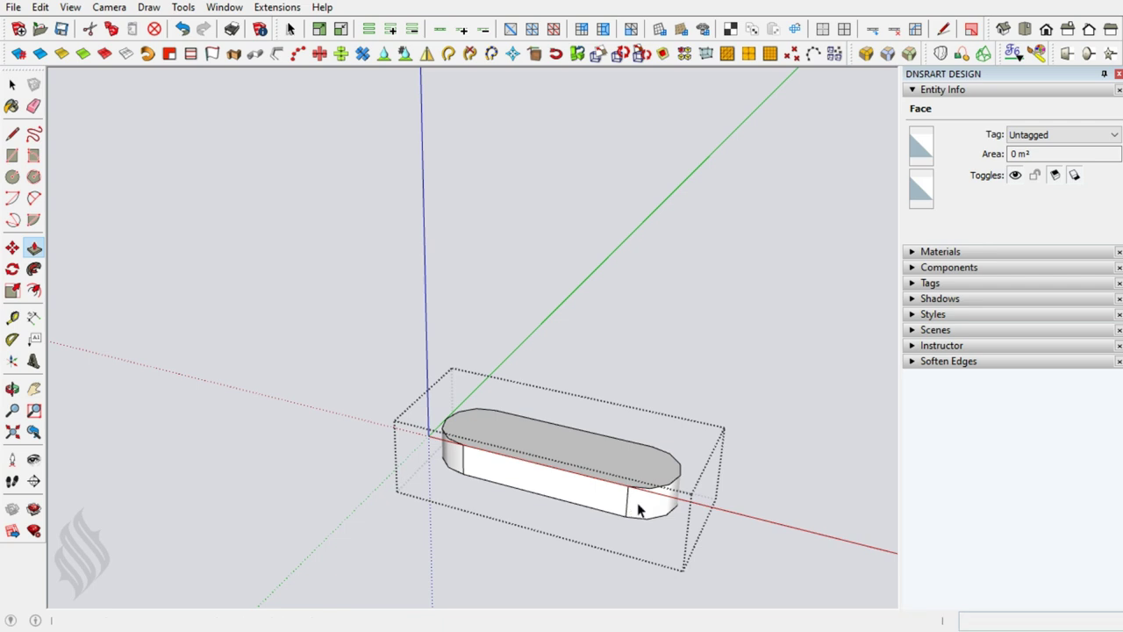
key("space")
key("Escape")
Intersect the clock body's curved top faces with the model to cut in the slot outline.
double_click(624, 515)
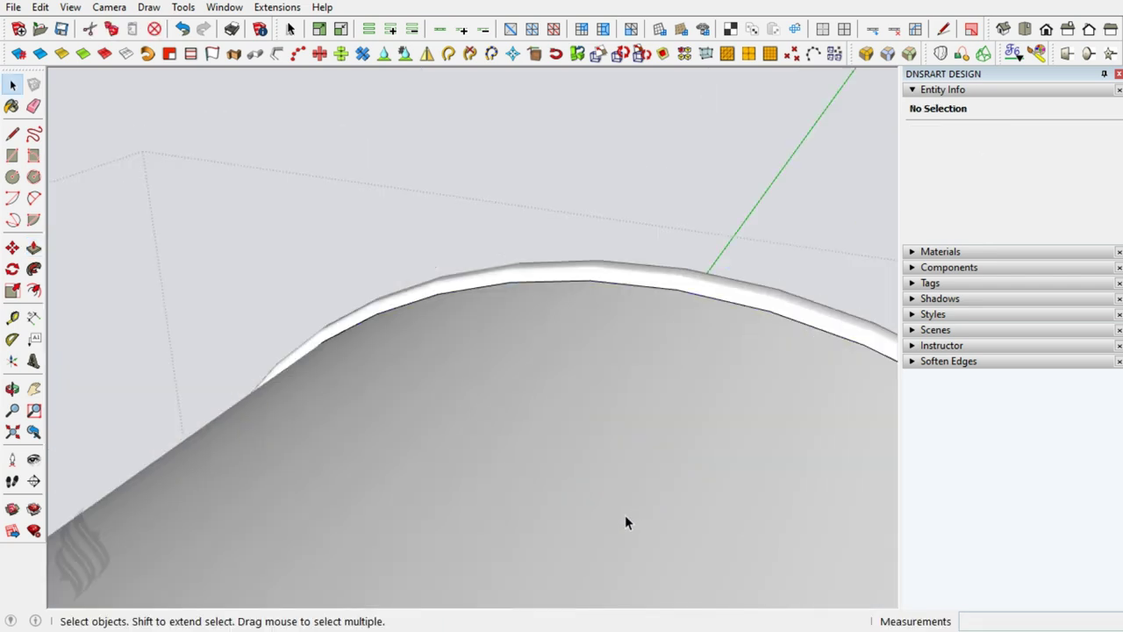
key("alt+h")
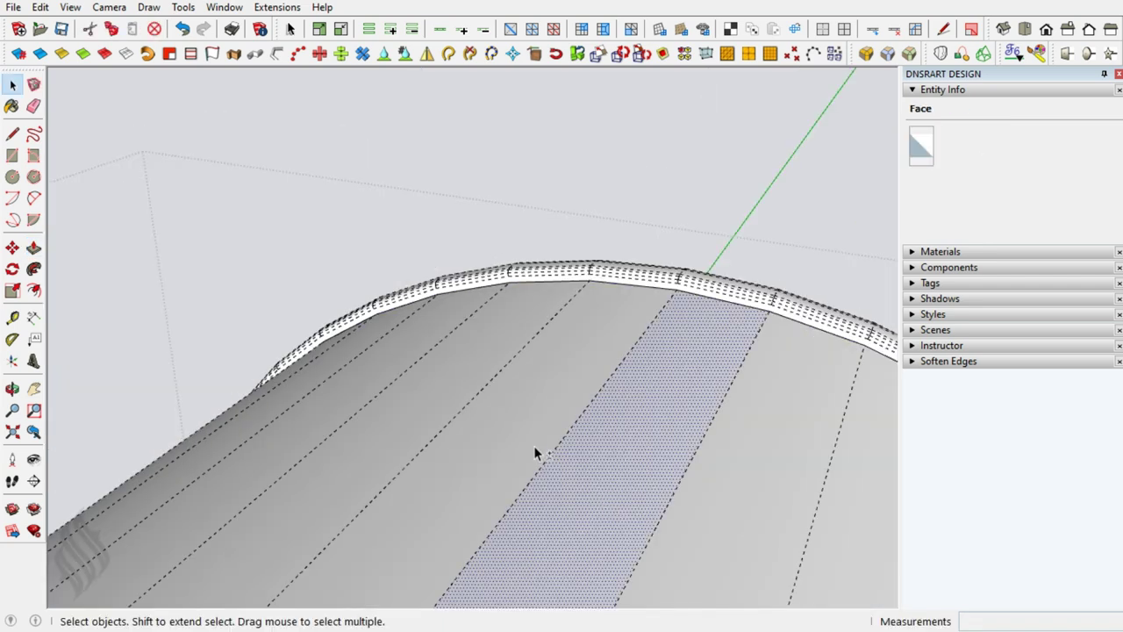
left_click(535, 452, "shift")
right_click(536, 452)
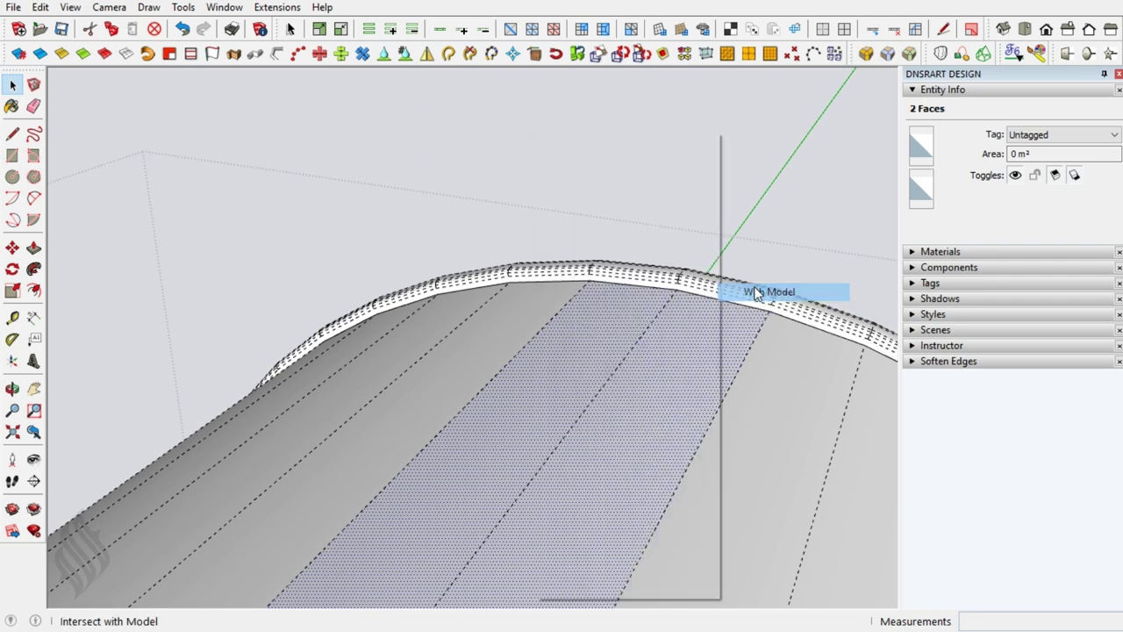
left_click(757, 293)
Erase the stray guide circle and the oval's centre line from the cut outline.
mouse_move(534, 433)
middle_mouse_down()
mouse_move(672, 562)
mouse_move(601, 246)
middle_mouse_up()
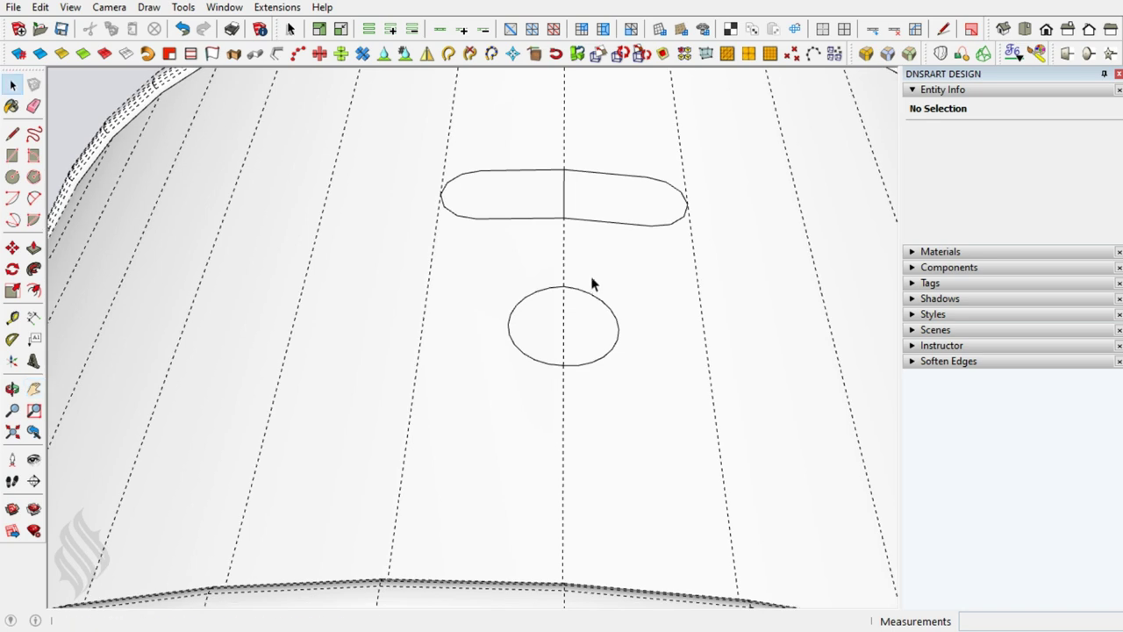
key("e")
mouse_move(580, 278)
left_mouse_down()
mouse_move(584, 358)
mouse_move(594, 336)
left_mouse_up()
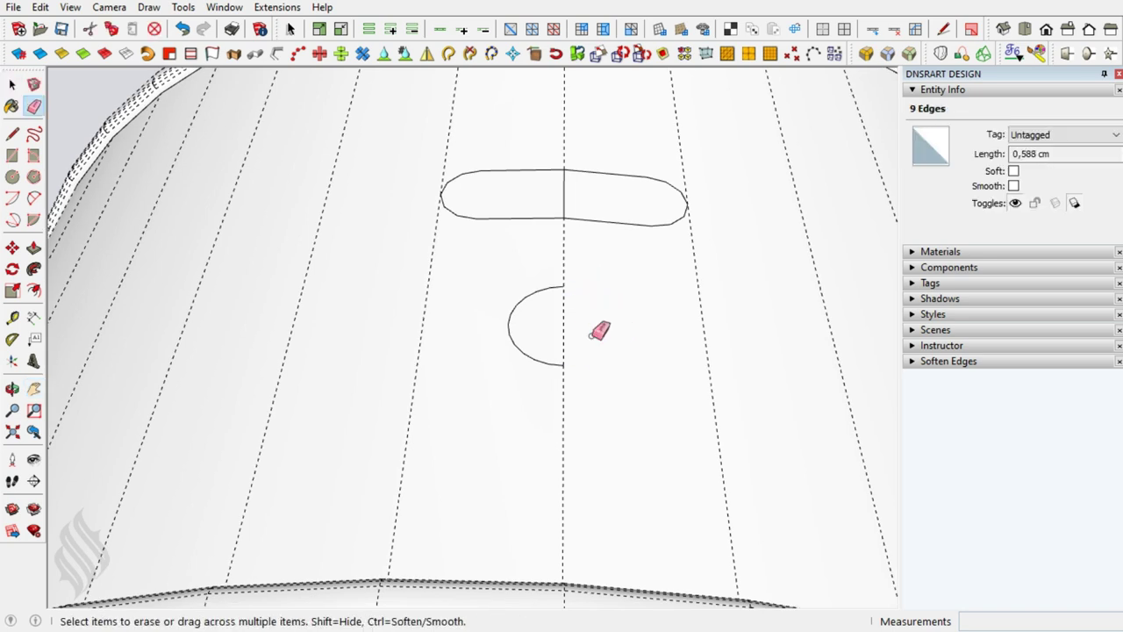
left_click_drag(552, 284, 523, 330)
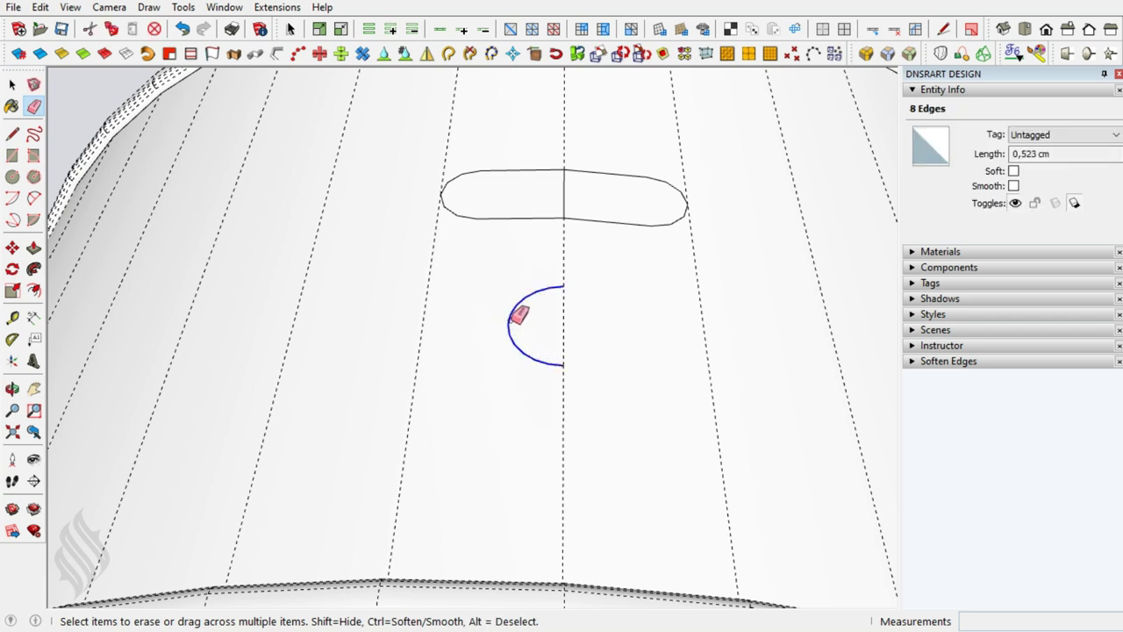
left_click_drag(525, 303, 522, 308)
key("space")
key("e")
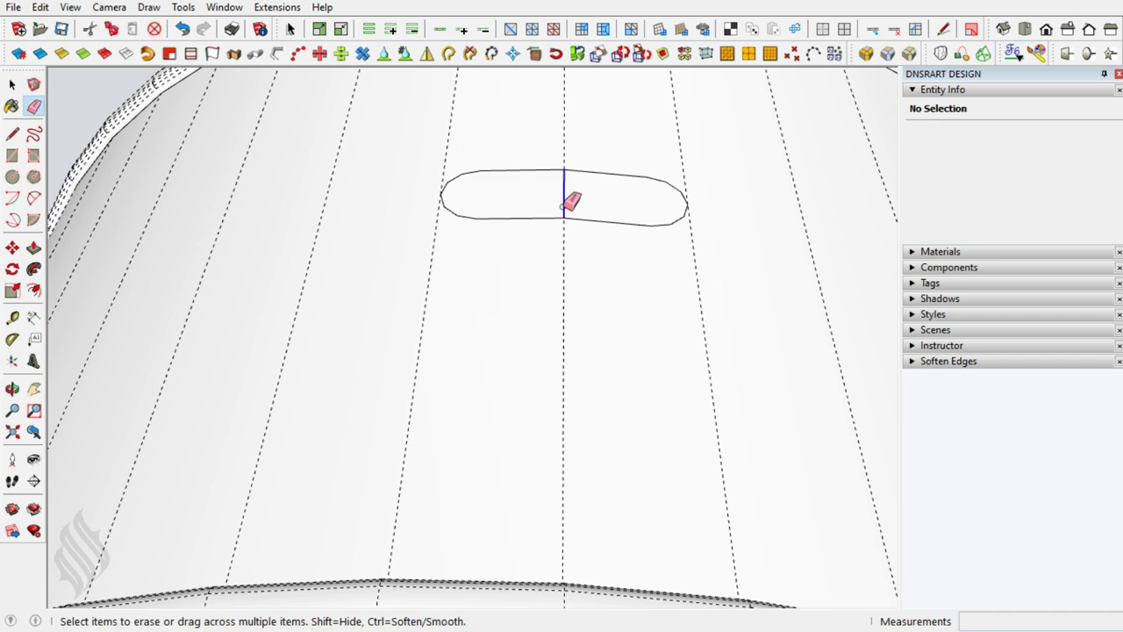
left_click(564, 195)
key("space")
key("Escape")
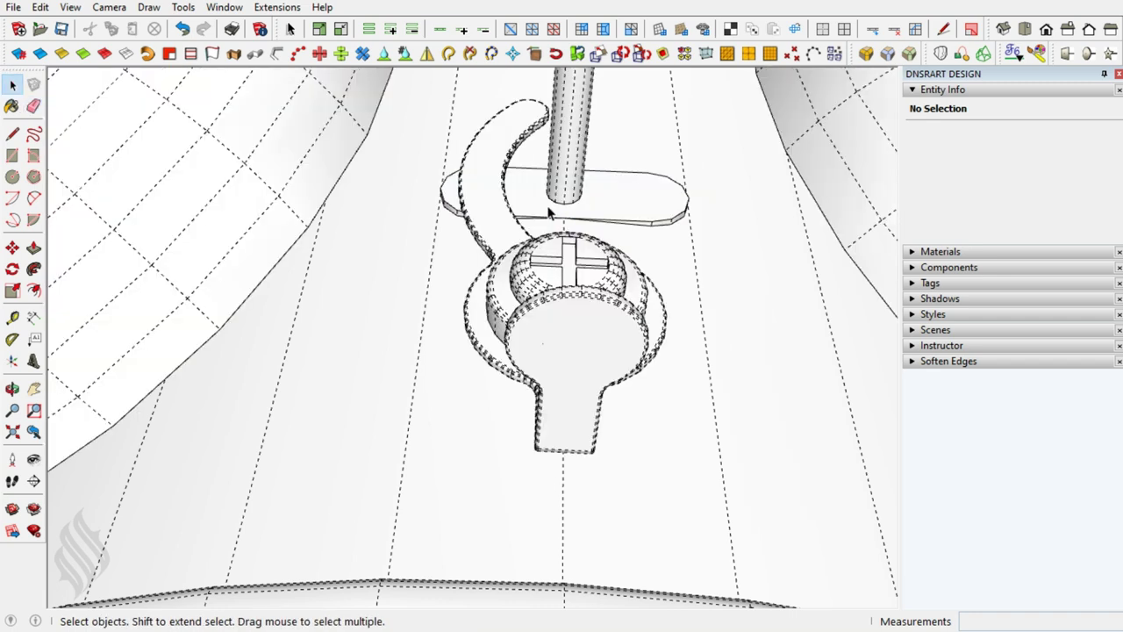
Select the handle bar and post and move them down 0,25 along the blue axis.
middle_click_drag(699, 356, 670, 275)
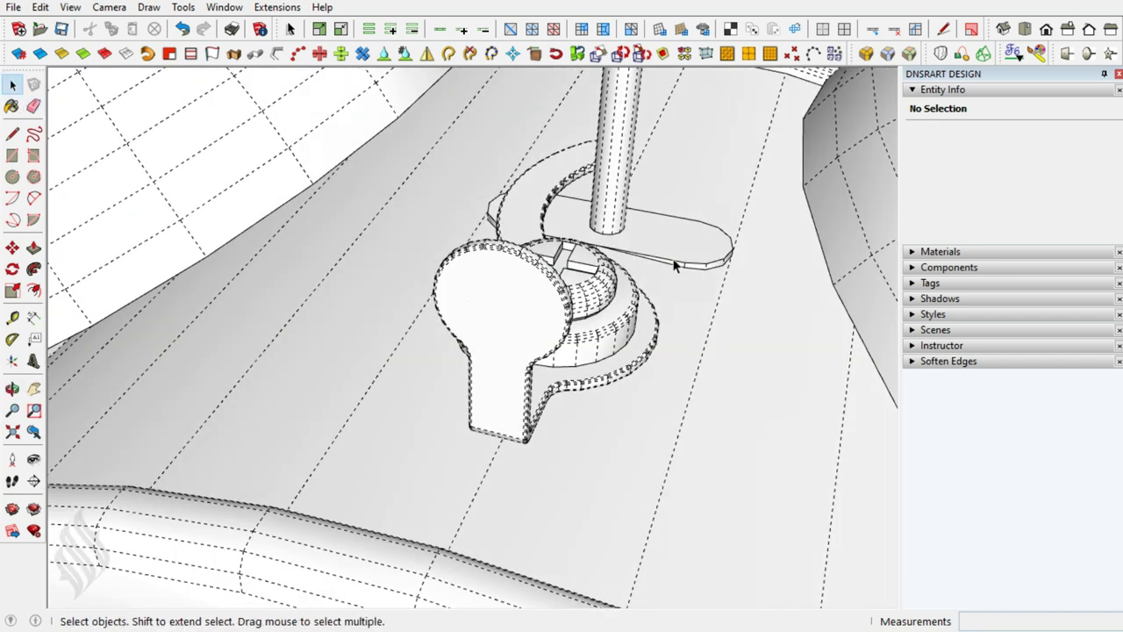
left_click(674, 265)
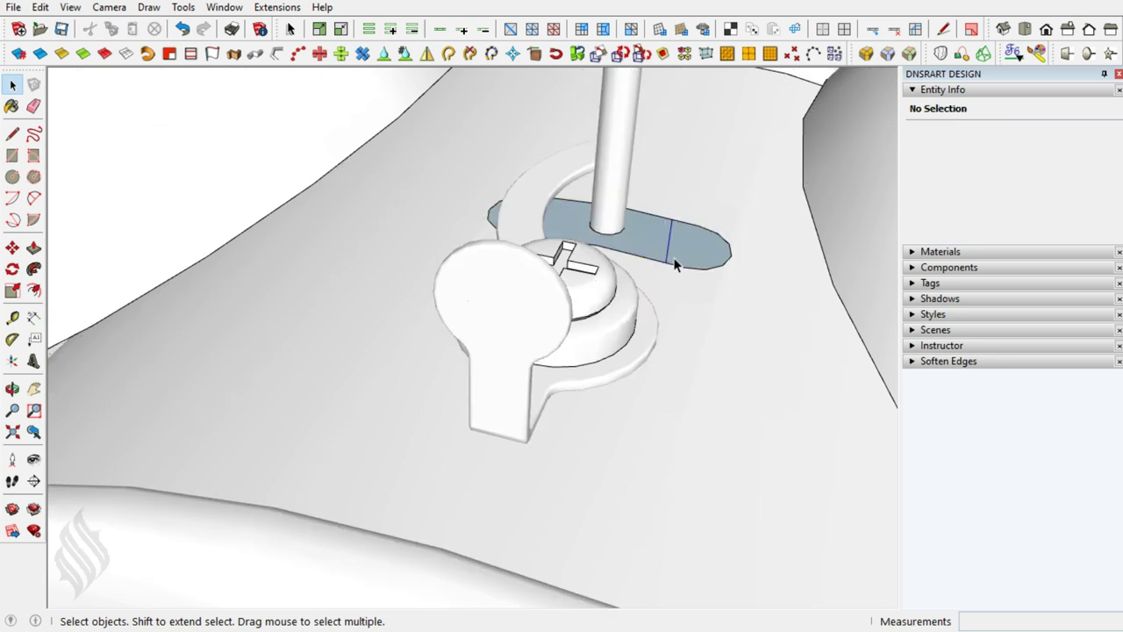
key("h")
left_click_drag(674, 263, 569, 288)
middle_click_drag(568, 287, 560, 313)
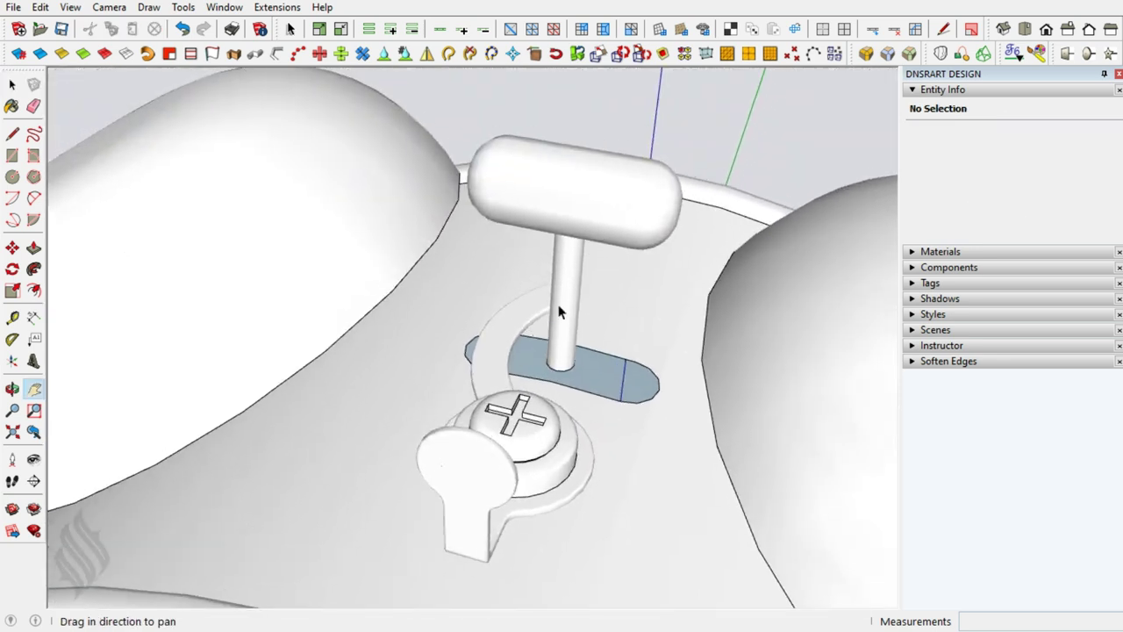
key("space")
left_click(593, 201, "shift")
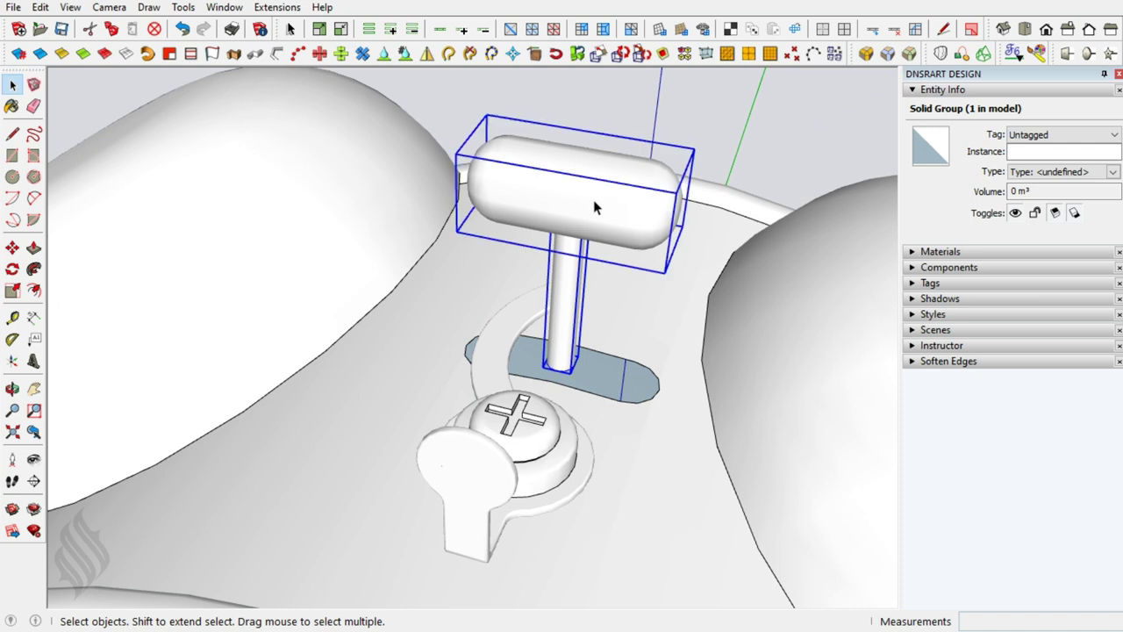
key("m")
left_click(568, 187)
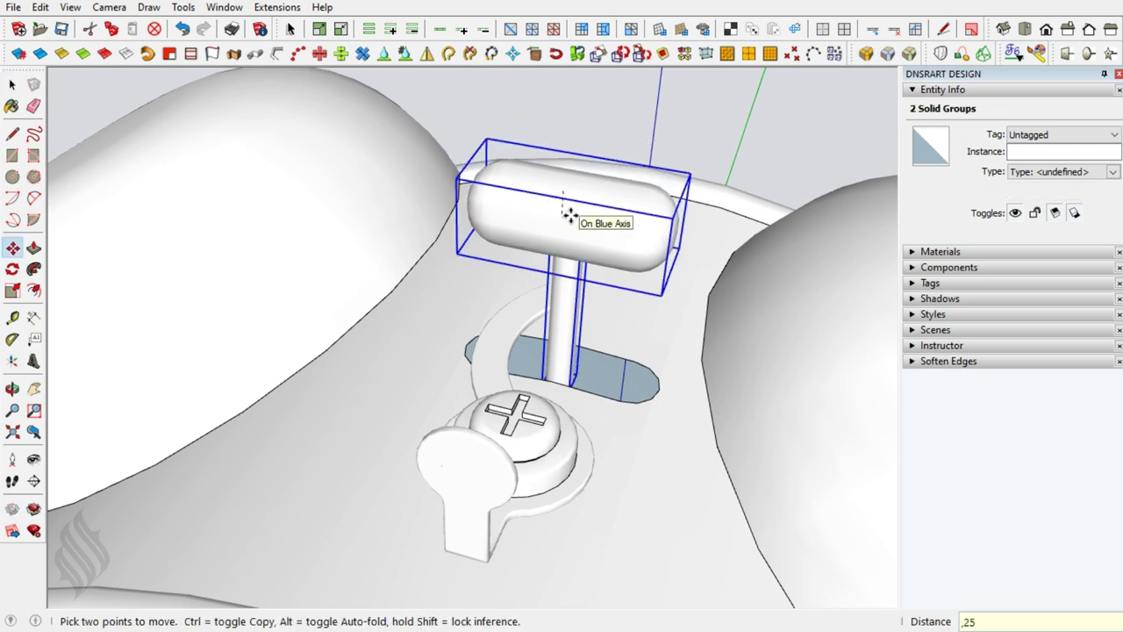
key("Return")
key("space")
Open the post group by itself for editing.
left_click(570, 325)
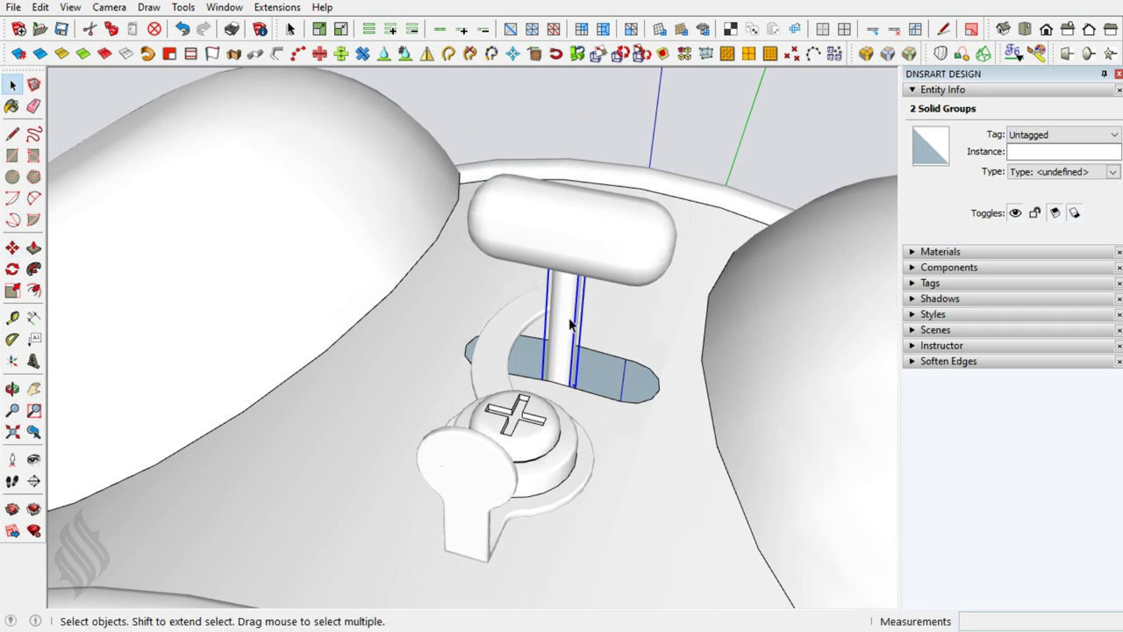
double_click(570, 325)
mouse_move(567, 394)
middle_mouse_down()
mouse_move(567, 238)
mouse_move(559, 407)
middle_mouse_up()
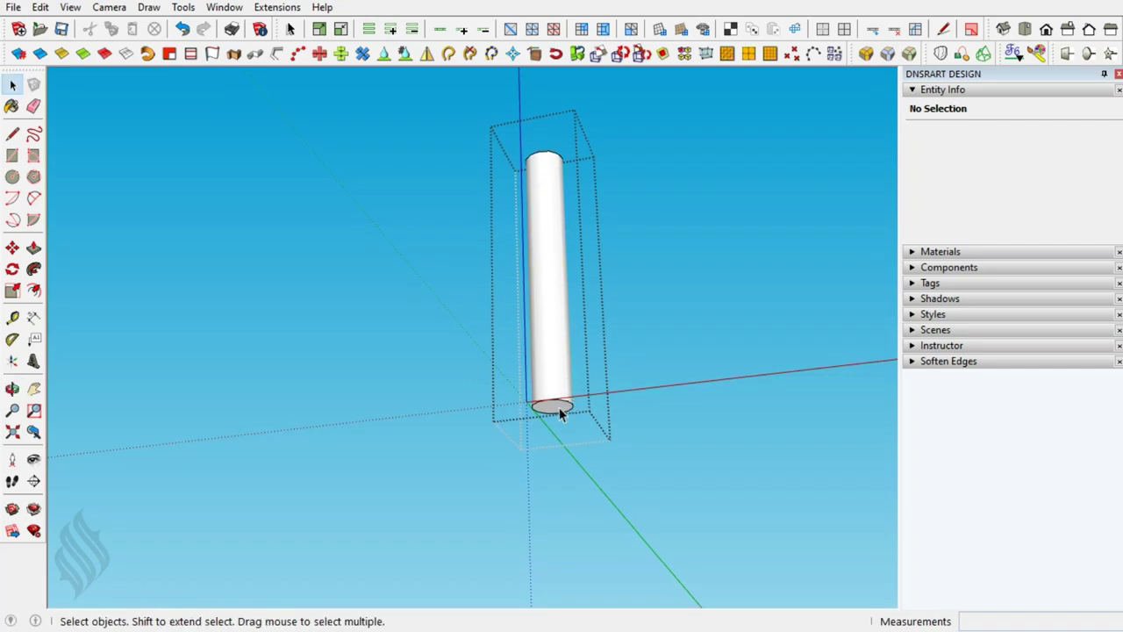
Offset the post's bottom face outward into a wide disc and reverse its face.
scroll(559, 407, "up", 2)
left_click(557, 406)
key("f")
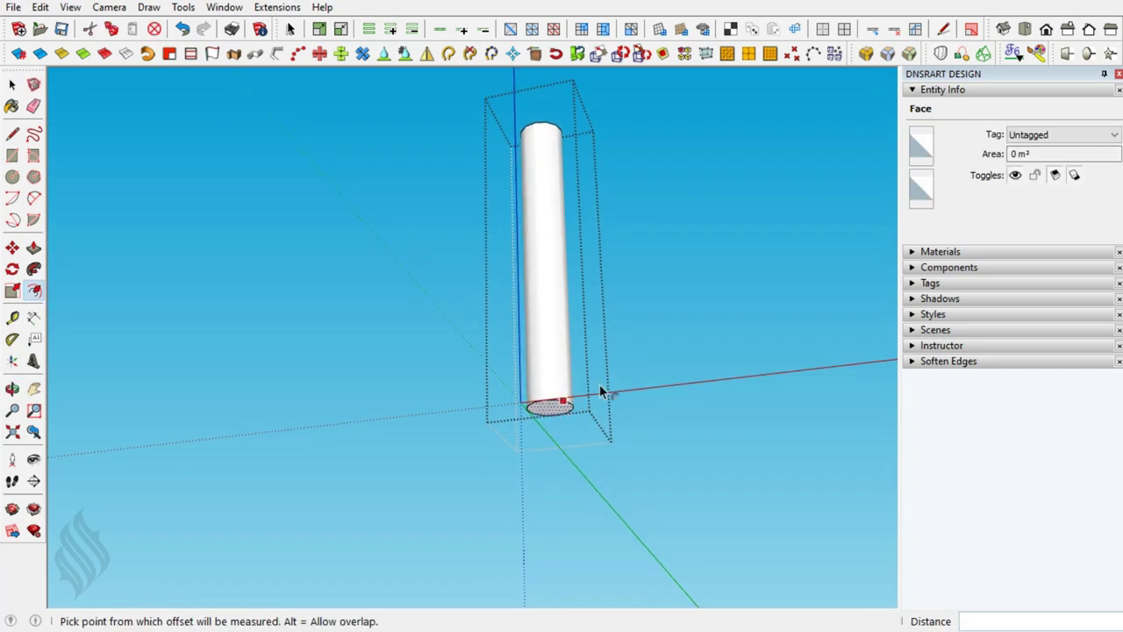
left_click(566, 401)
key("Return")
key("space")
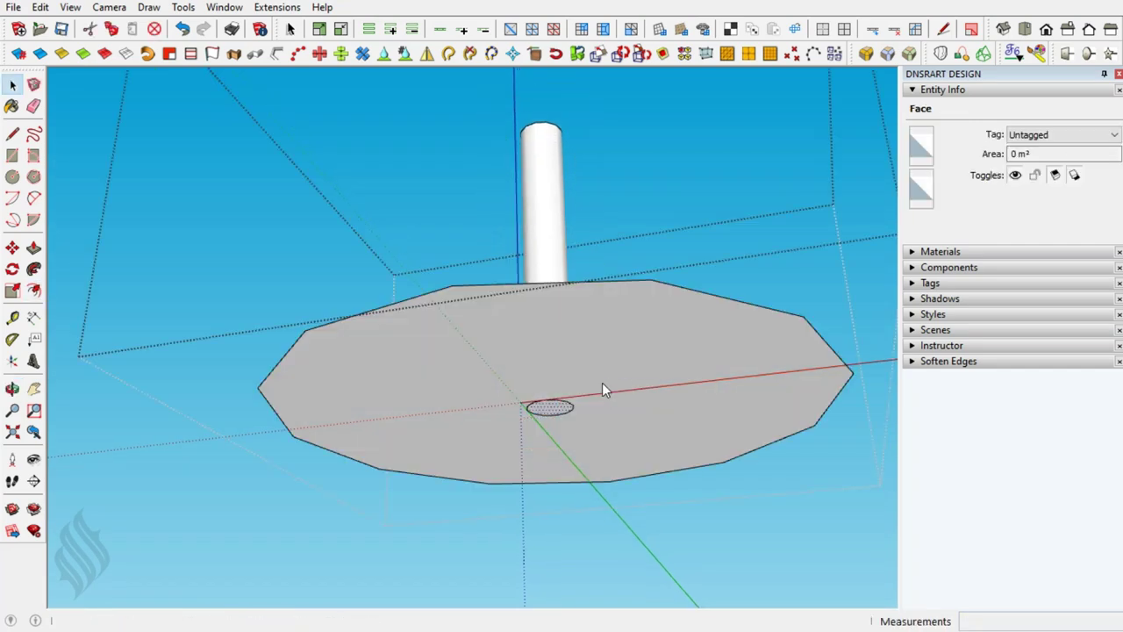
right_click(602, 382)
left_click(634, 287)
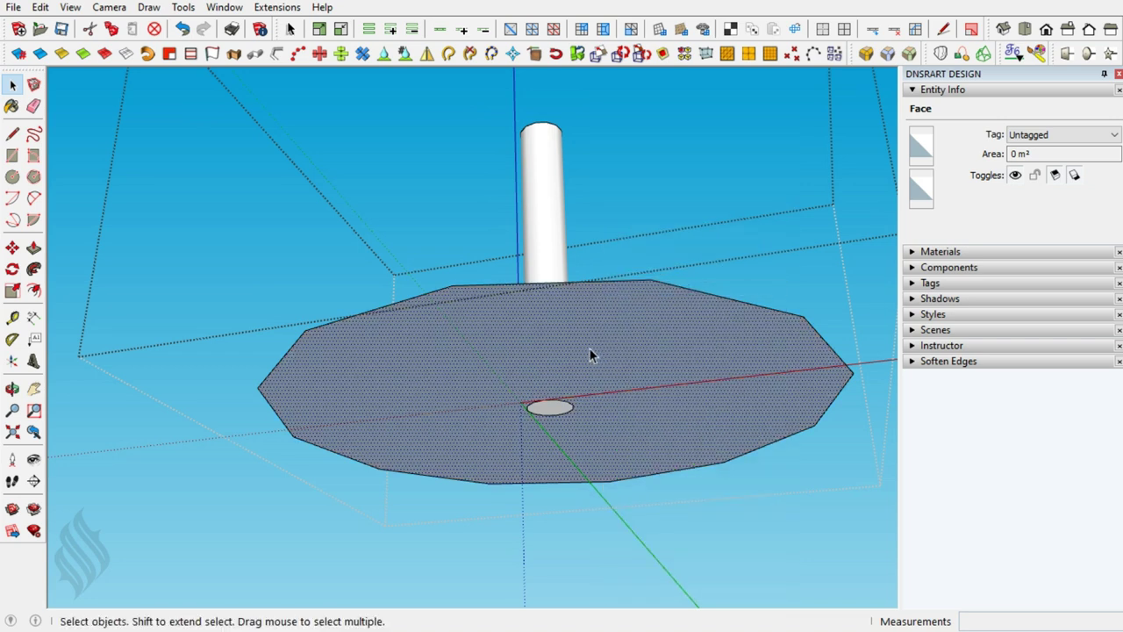
Group the handle's three parts into a single group.
middle_click_drag(544, 269, 590, 519)
scroll(522, 441, "down", 3)
scroll(512, 431, "down", 3)
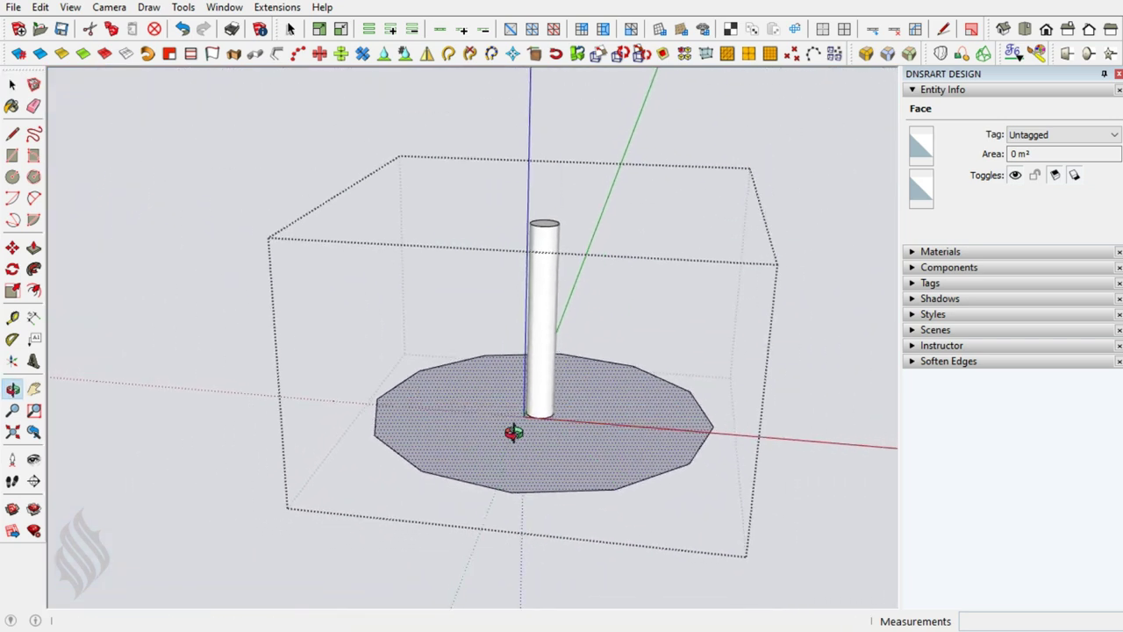
key("space")
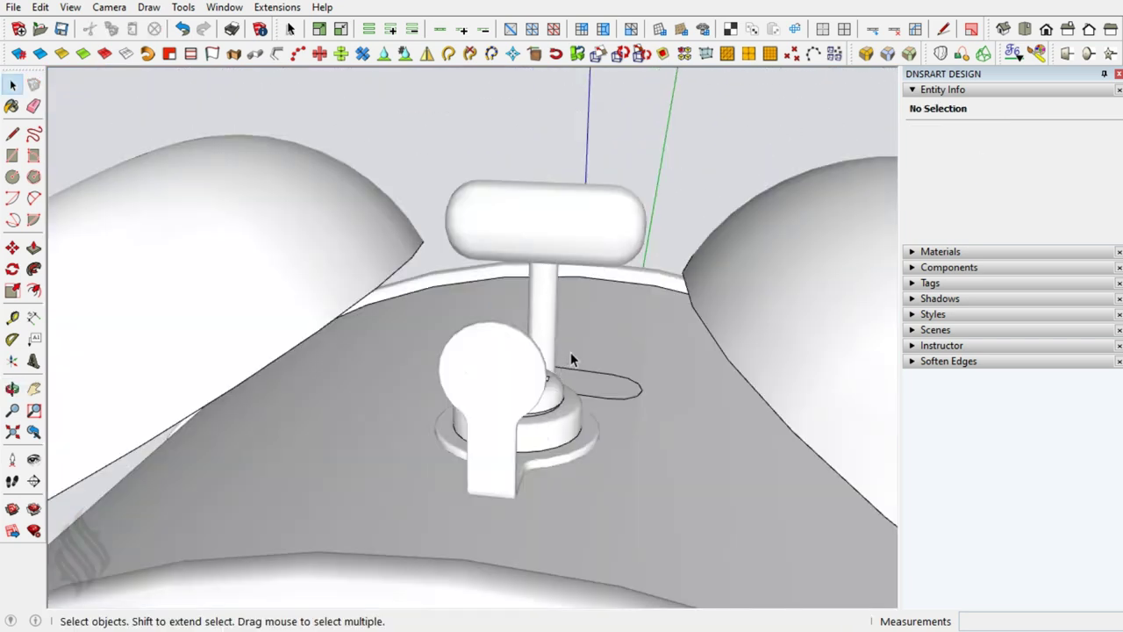
mouse_move(571, 358)
middle_mouse_down()
mouse_move(394, 446)
mouse_move(466, 451)
mouse_move(487, 439)
middle_mouse_up()
left_click(544, 288)
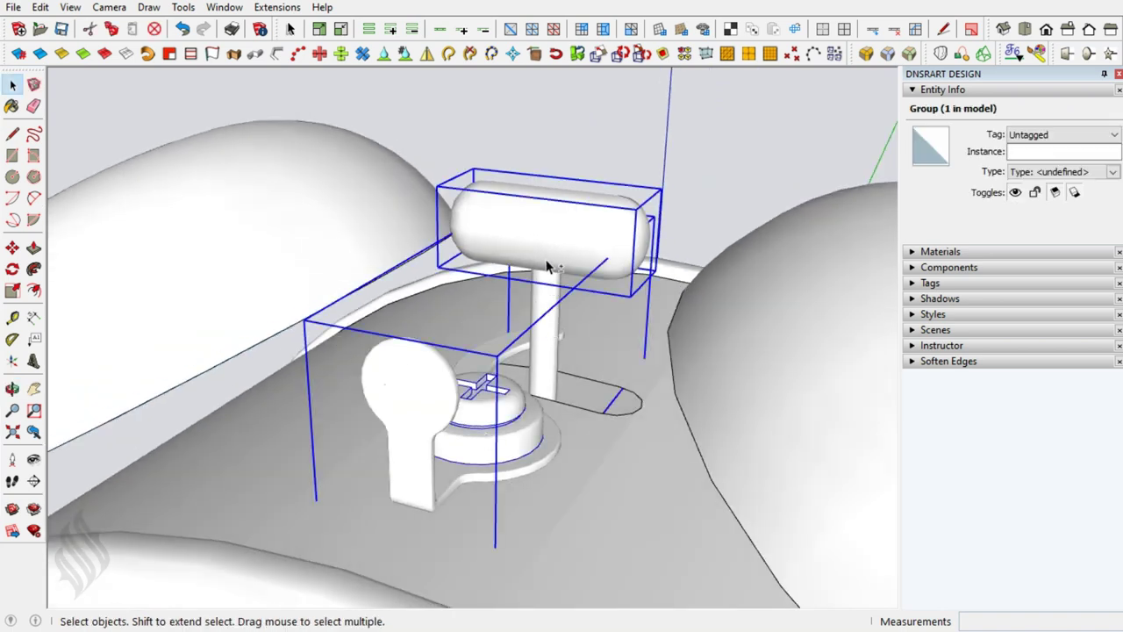
left_click(546, 299, "shift")
right_click(546, 296)
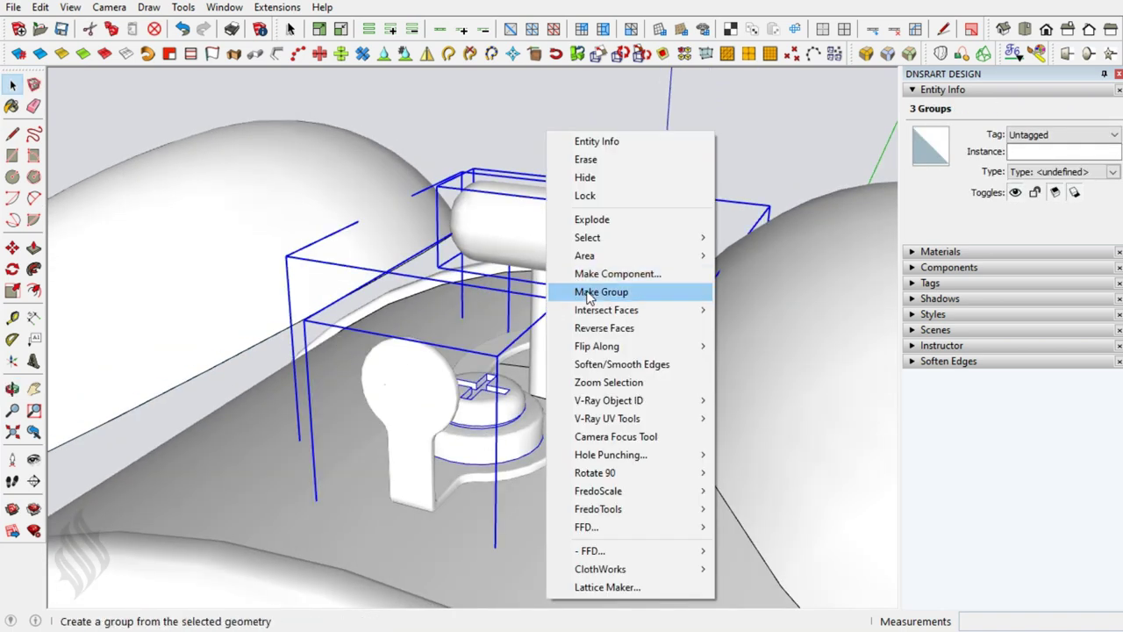
left_click(576, 289)
left_click(603, 150)
mouse_move(627, 181)
middle_mouse_down()
mouse_move(484, 430)
mouse_move(537, 330)
mouse_move(577, 401)
middle_mouse_up()
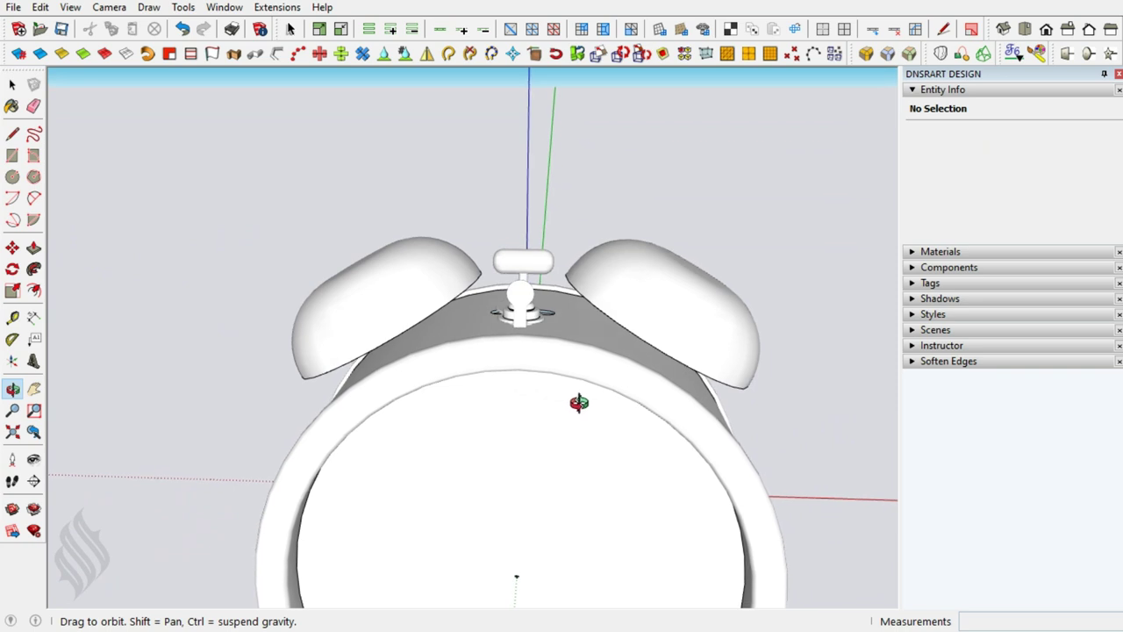
Bring the separate bell dome into view and open its group for editing.
key("h")
scroll(384, 218, "down", 5)
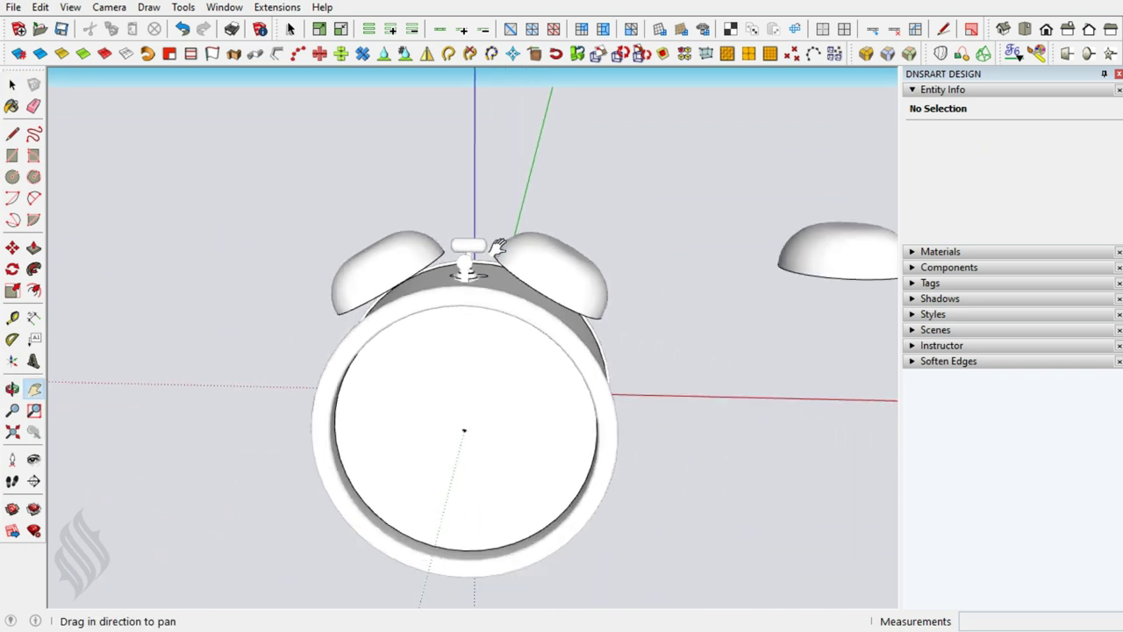
left_click_drag(733, 251, 614, 321)
scroll(685, 307, "up", 3)
key("space")
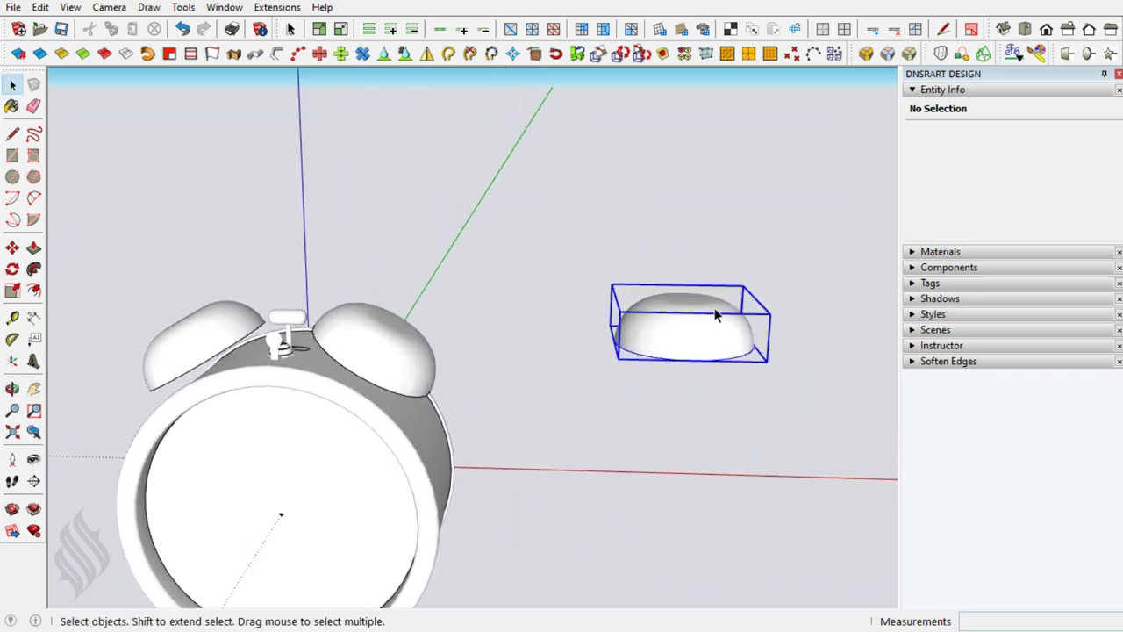
double_click(721, 318)
middle_click_drag(723, 369, 724, 261)
scroll(725, 261, "up", 2)
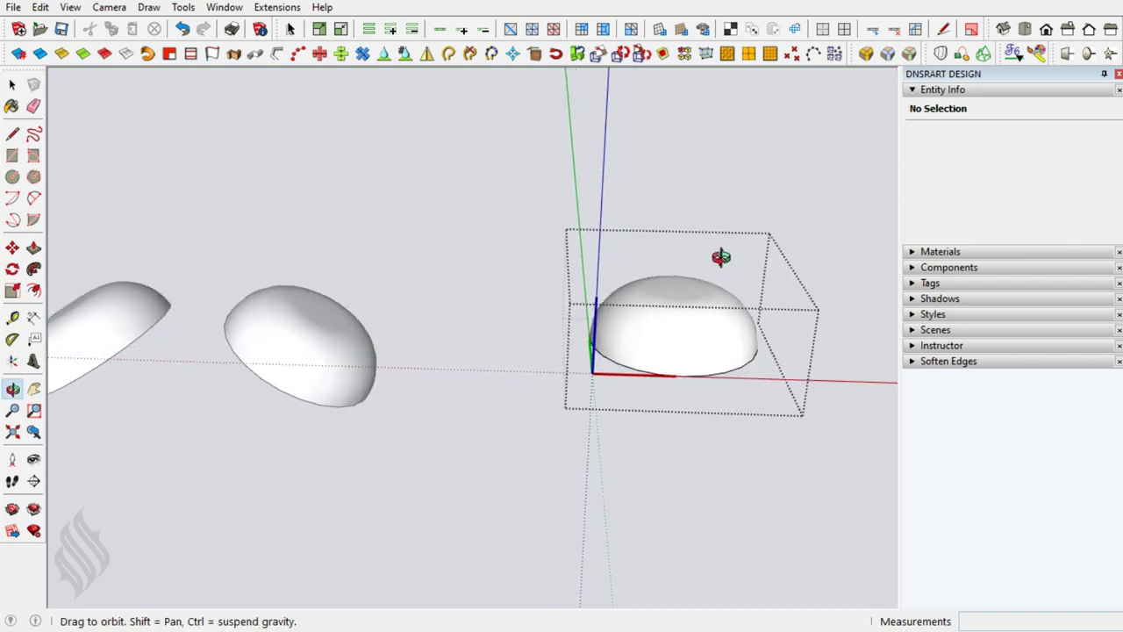
scroll(719, 256, "up", 2)
scroll(712, 273, "up", 3)
scroll(710, 278, "up", 3)
mouse_move(711, 278)
left_mouse_down()
mouse_move(602, 303)
mouse_move(614, 472)
mouse_move(613, 327)
left_mouse_up()
Draw a 0,2 cm-radius circle centred on the dome's crown and make it a group.
key("space")
key("c")
left_click(599, 296)
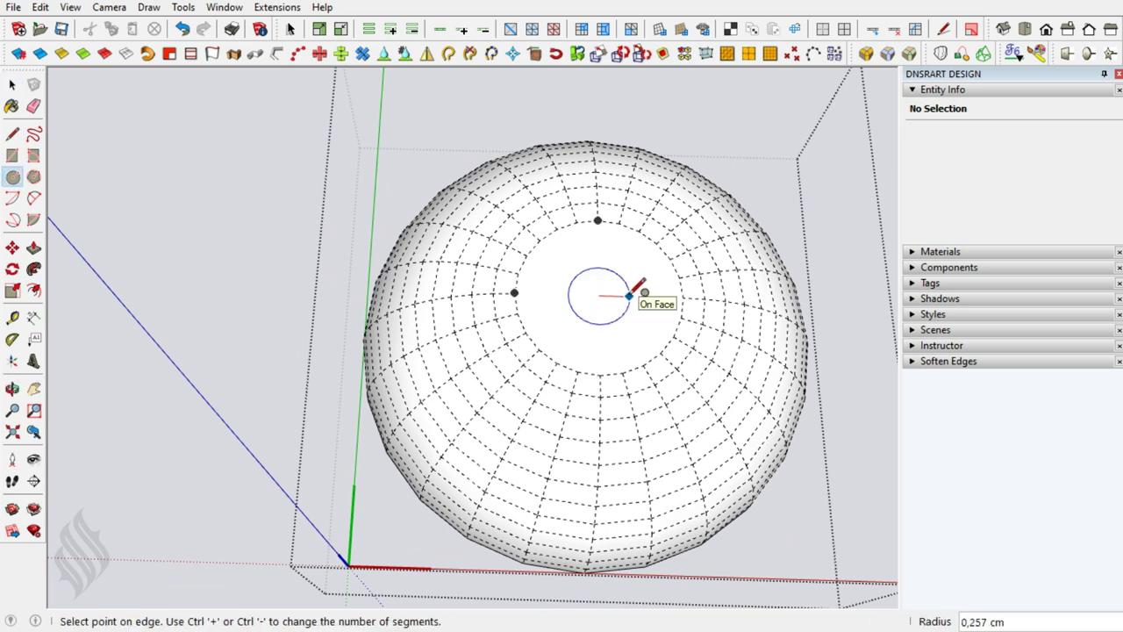
type(",2")
left_click(622, 295)
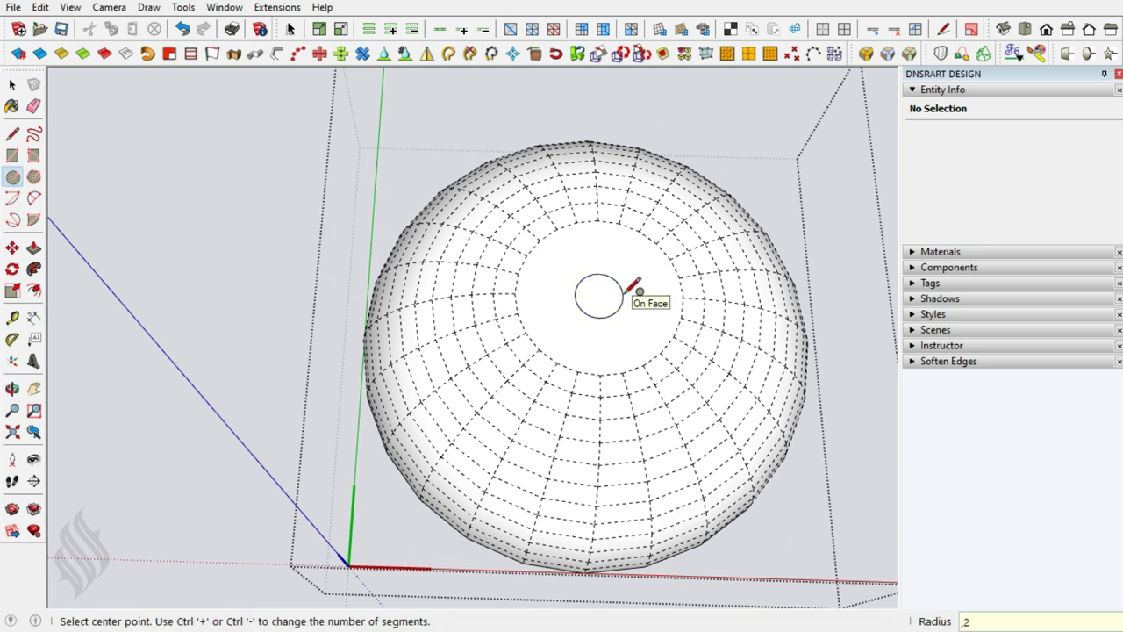
key("space")
double_click(620, 301)
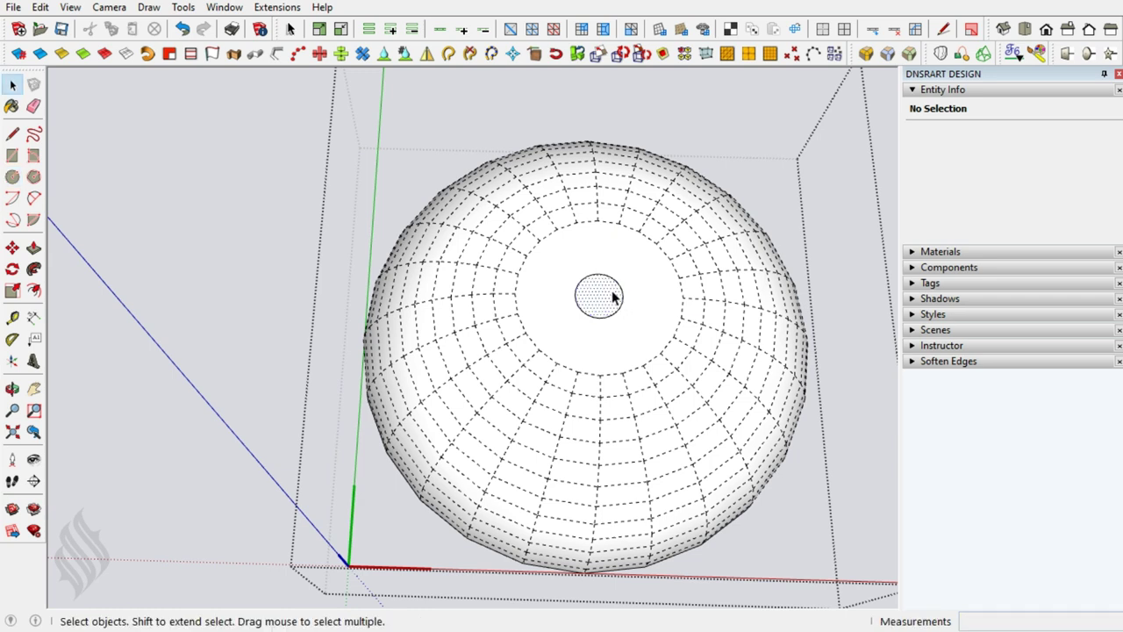
right_click(621, 300)
left_click(667, 158)
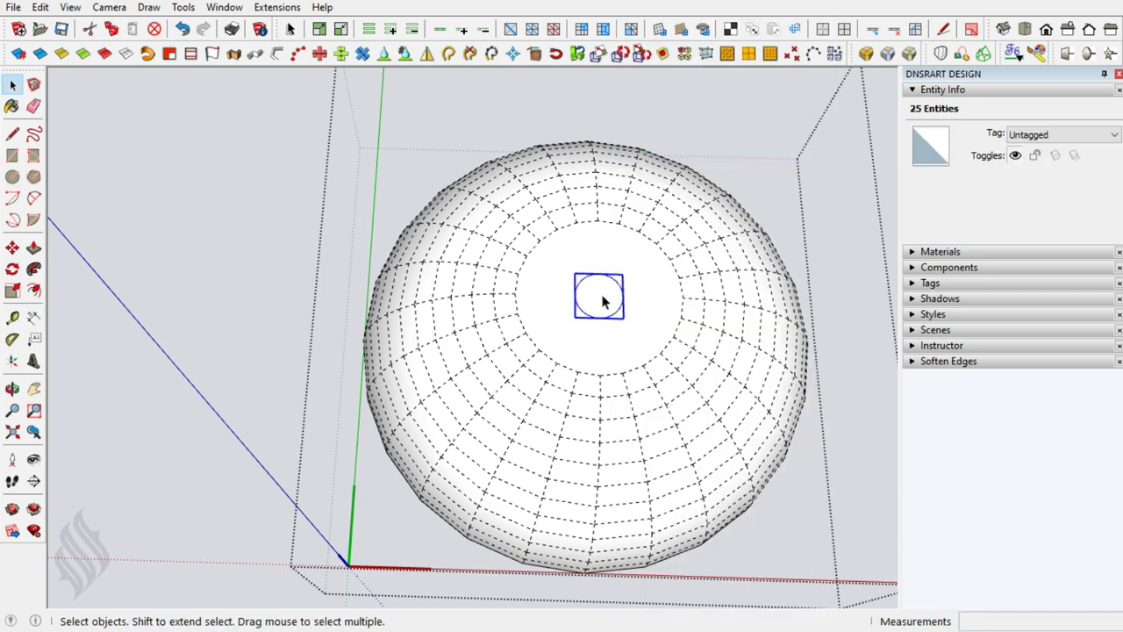
Push/pull the grouped circle 2 cm into a thin cylinder.
scroll(604, 301, "down", 5)
left_click(602, 323)
mouse_move(602, 324)
middle_mouse_down()
mouse_move(638, 199)
mouse_move(577, 293)
middle_mouse_up()
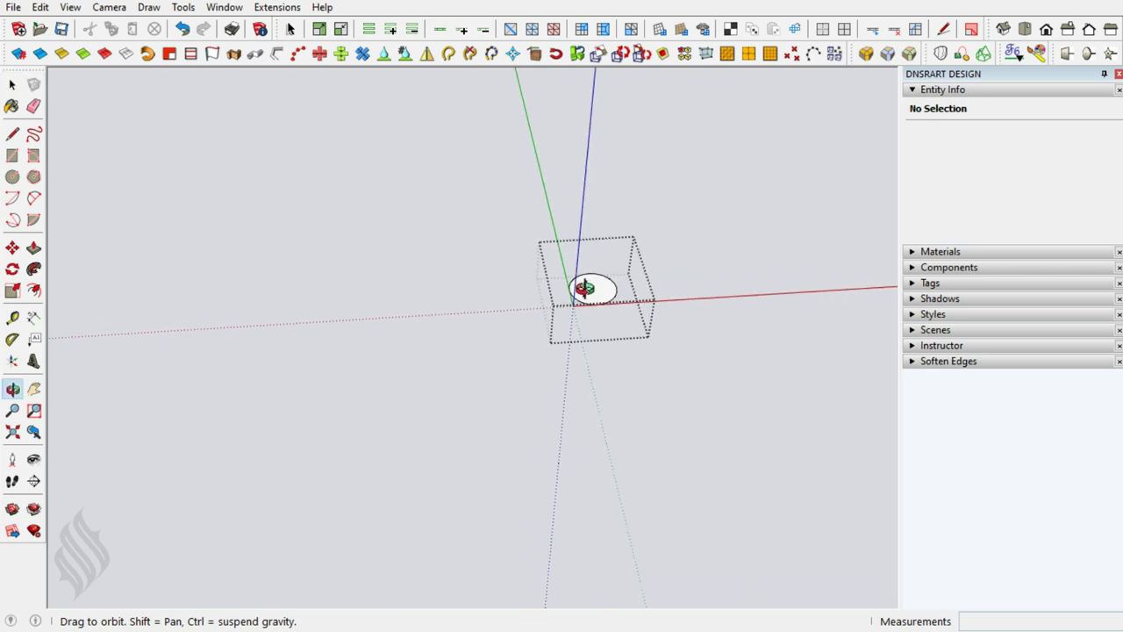
key("p")
left_click_drag(589, 301, 586, 329)
key("Return")
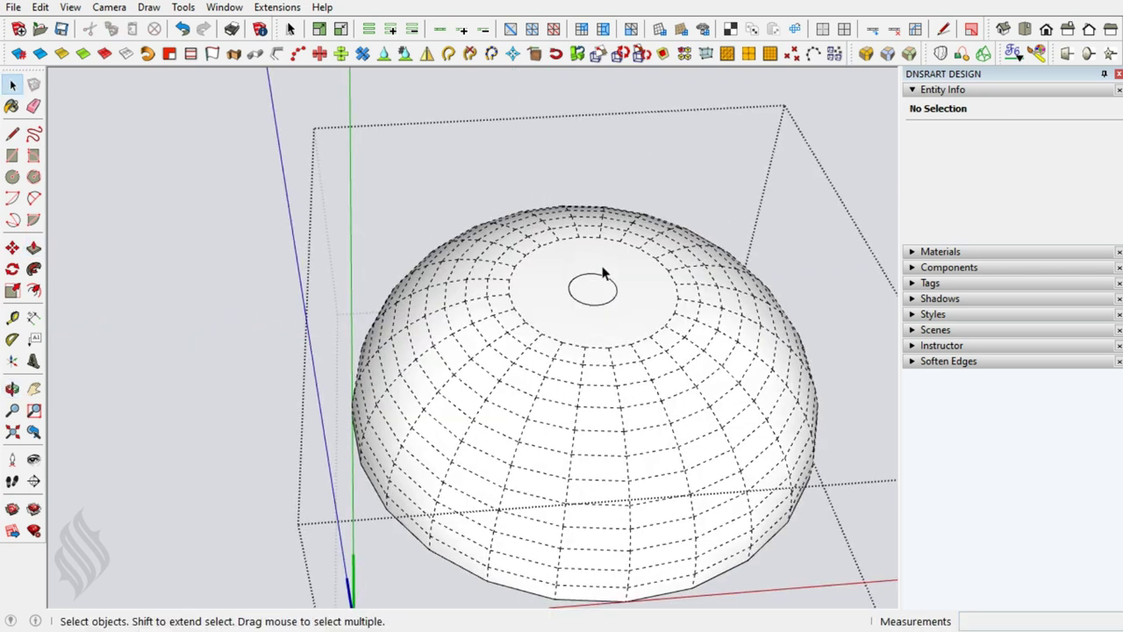
scroll(602, 270, "up", 3)
scroll(602, 273, "up", 2)
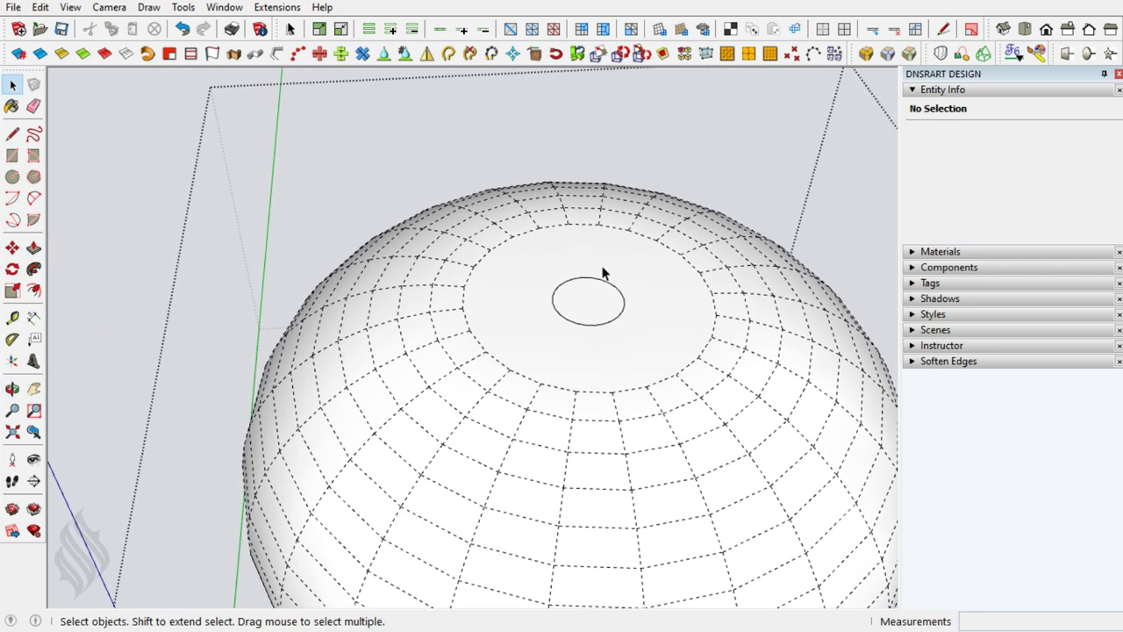
scroll(602, 276, "up", 1)
scroll(602, 285, "up", 2)
scroll(595, 325, "up", 2)
scroll(589, 343, "up", 1)
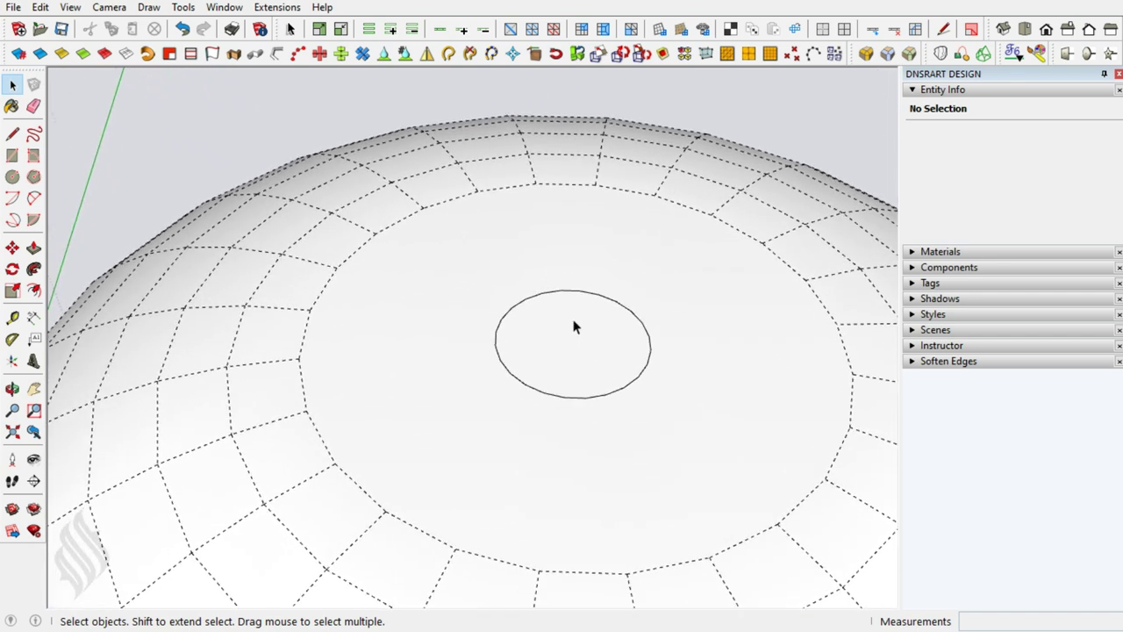
Draw a 0,65 cm line and centre its midpoint on the circle's centre.
key("l")
left_click(572, 342)
type(",65")
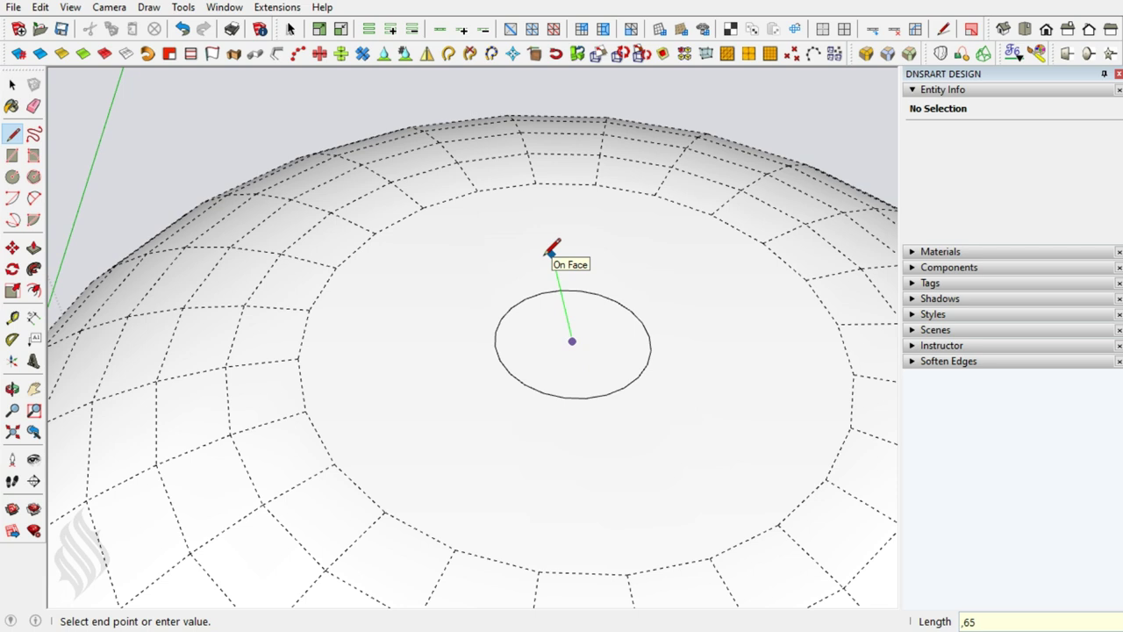
key("Return")
key("space")
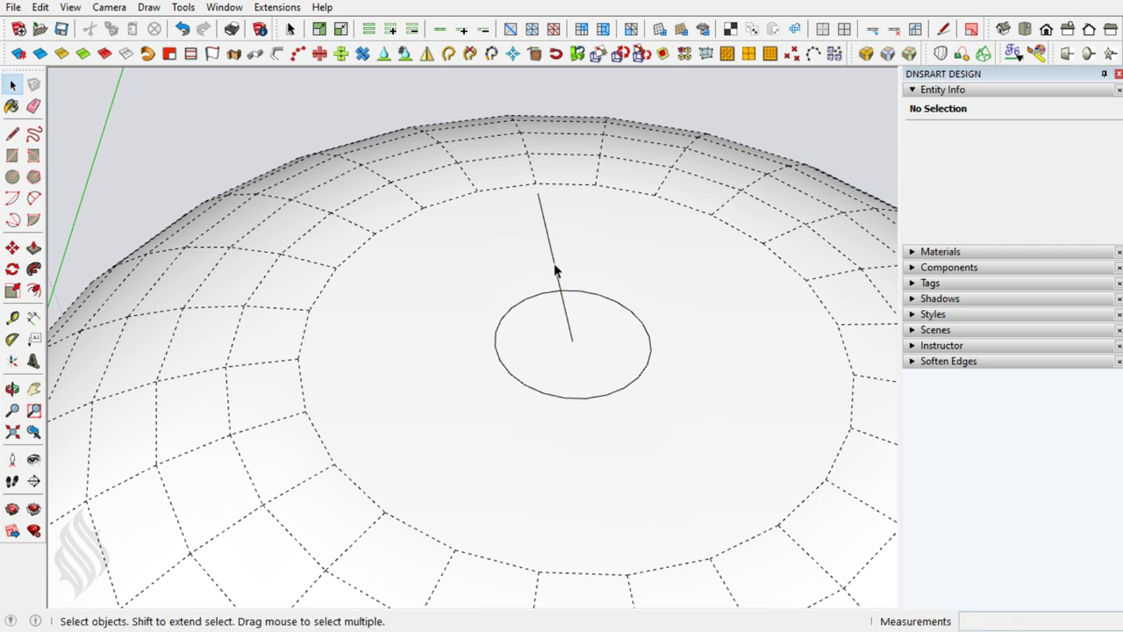
left_click(553, 268)
key("m")
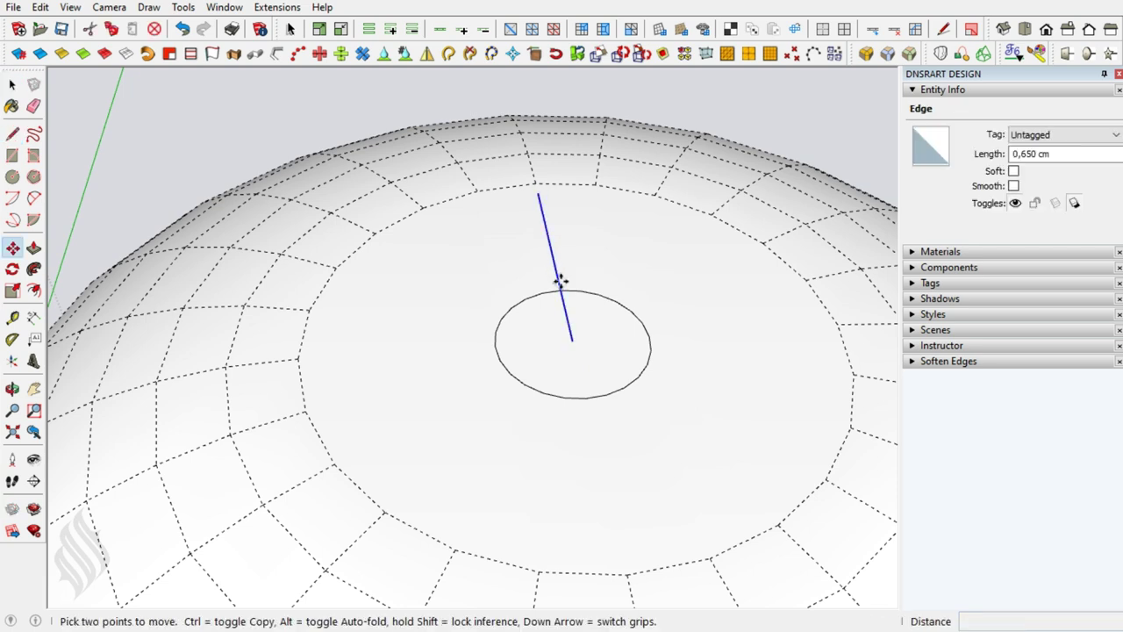
left_click(560, 281)
left_click(572, 341)
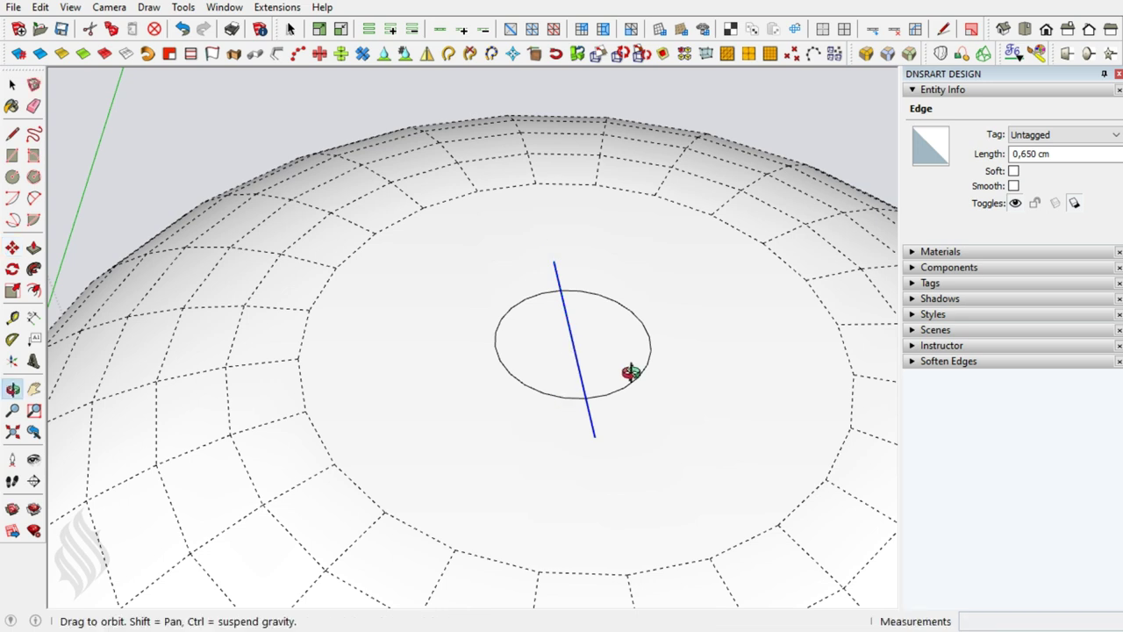
Extrude the line straight up into a thin vertical panel with Extrude Lines.
middle_click_drag(627, 372, 646, 231)
key("space")
left_click(213, 56)
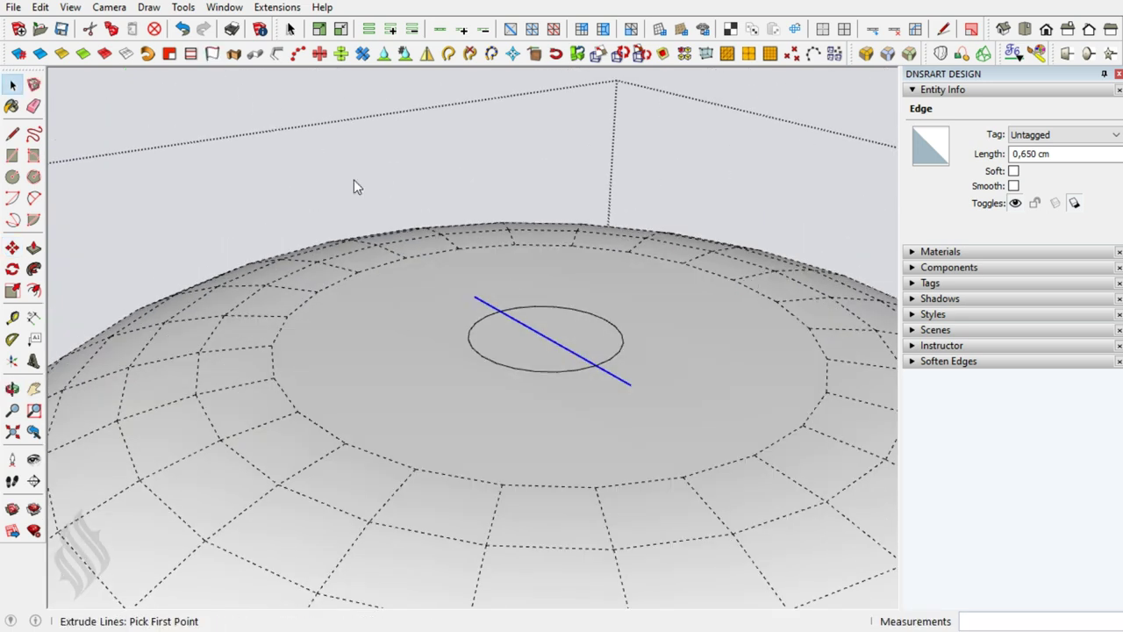
left_click(634, 350)
key("space")
key("o")
left_click_drag(616, 355, 526, 316)
key("space")
Round all four corners of the upright panel with arcs into a pill shape.
key("a")
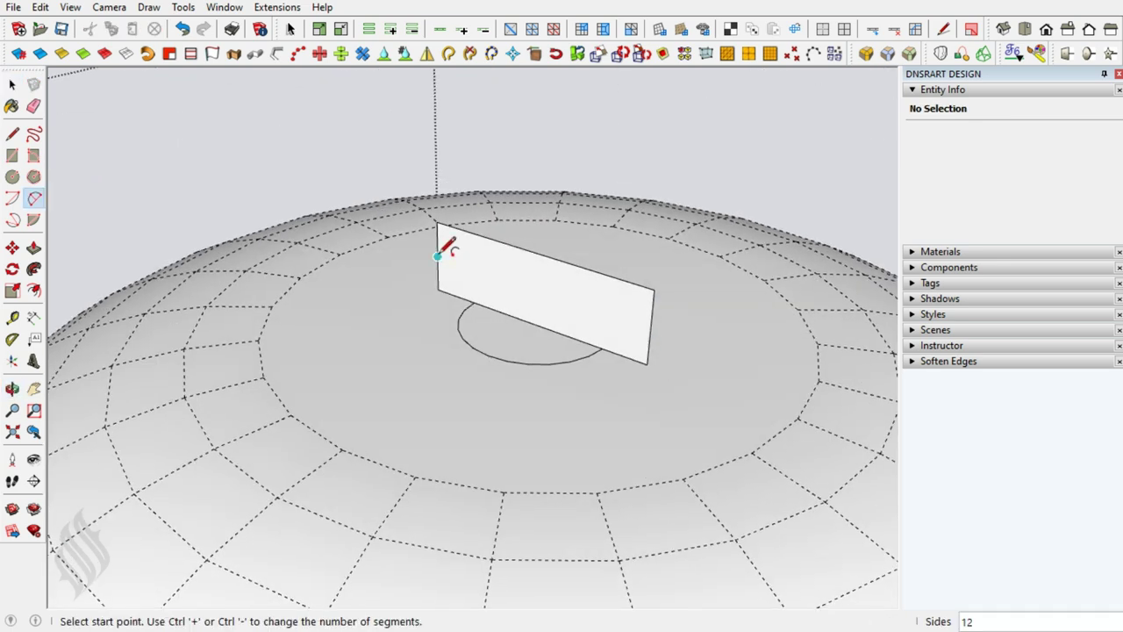
left_click(438, 255)
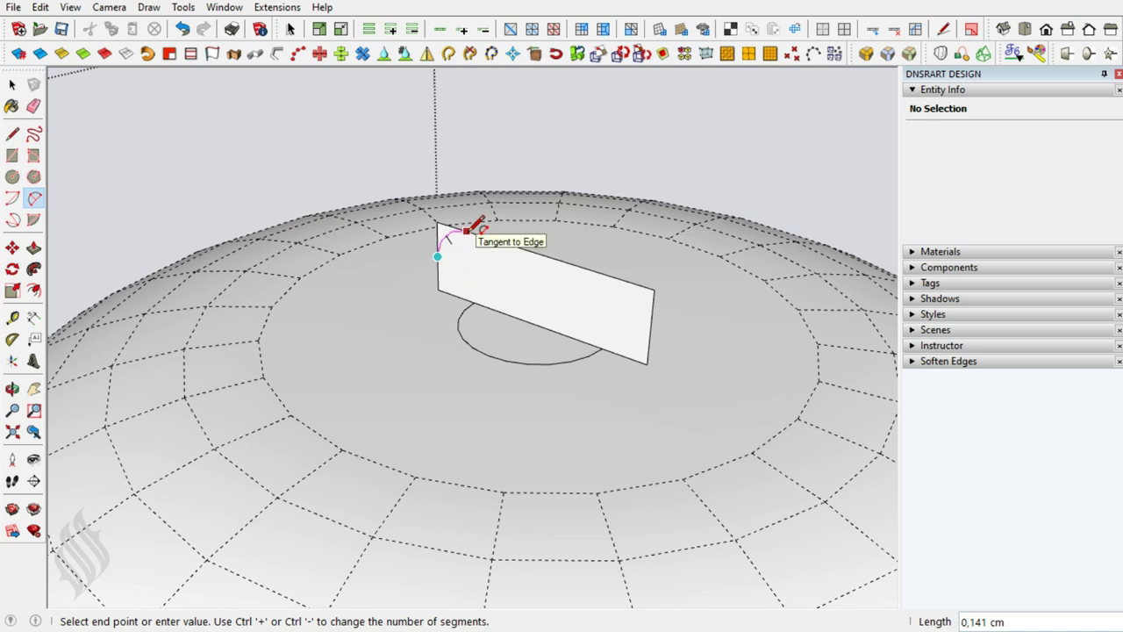
left_click(467, 231)
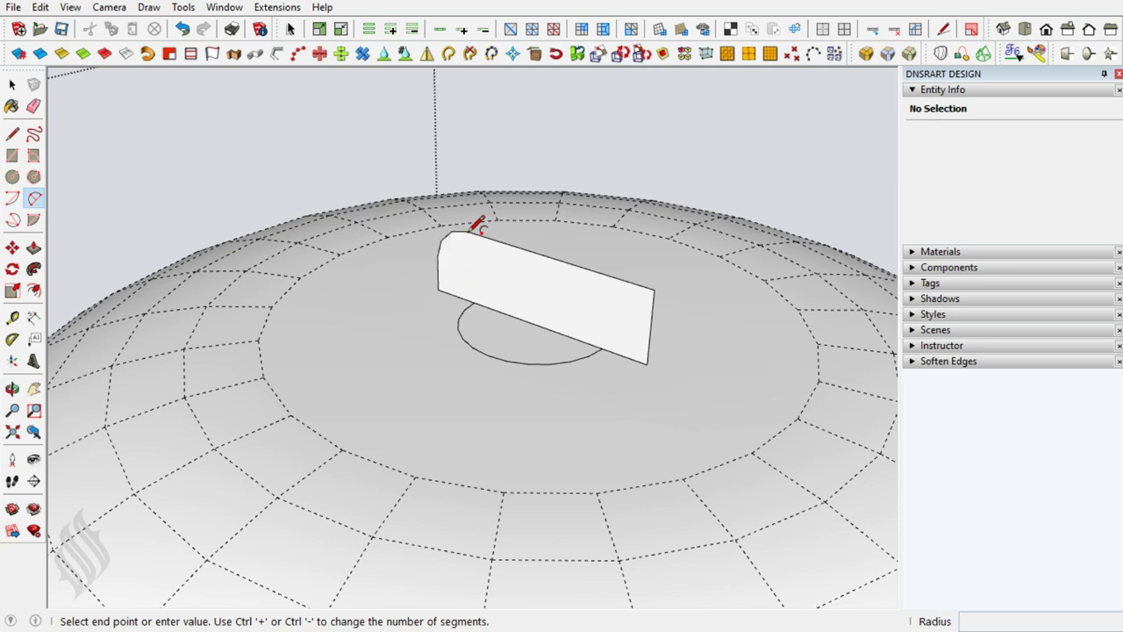
left_click(439, 256)
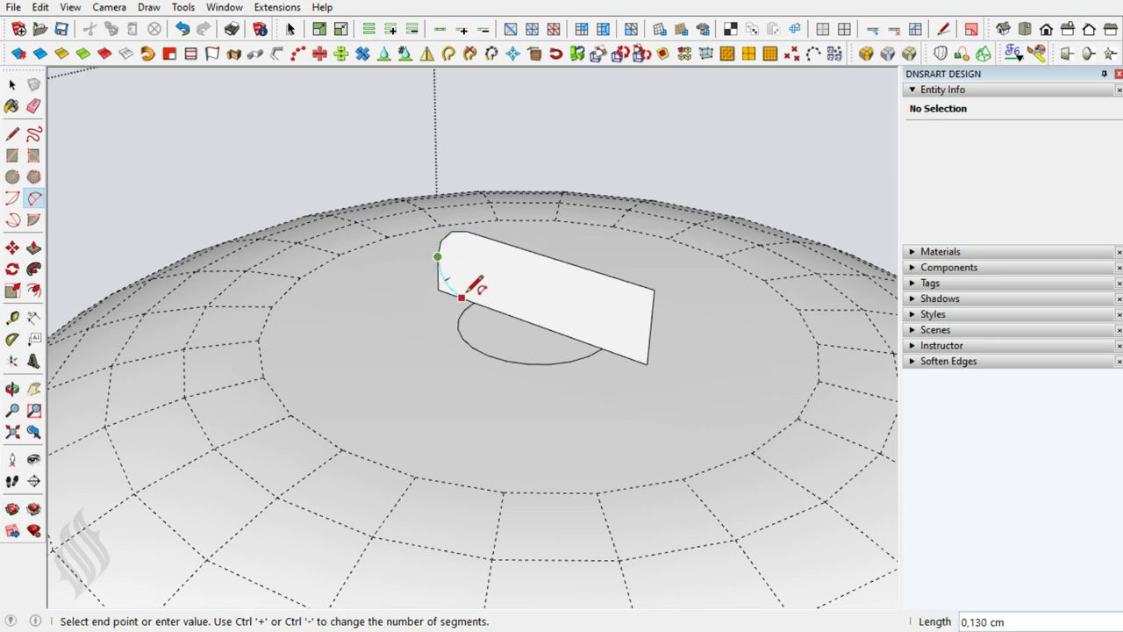
left_click(469, 299)
left_click(476, 291)
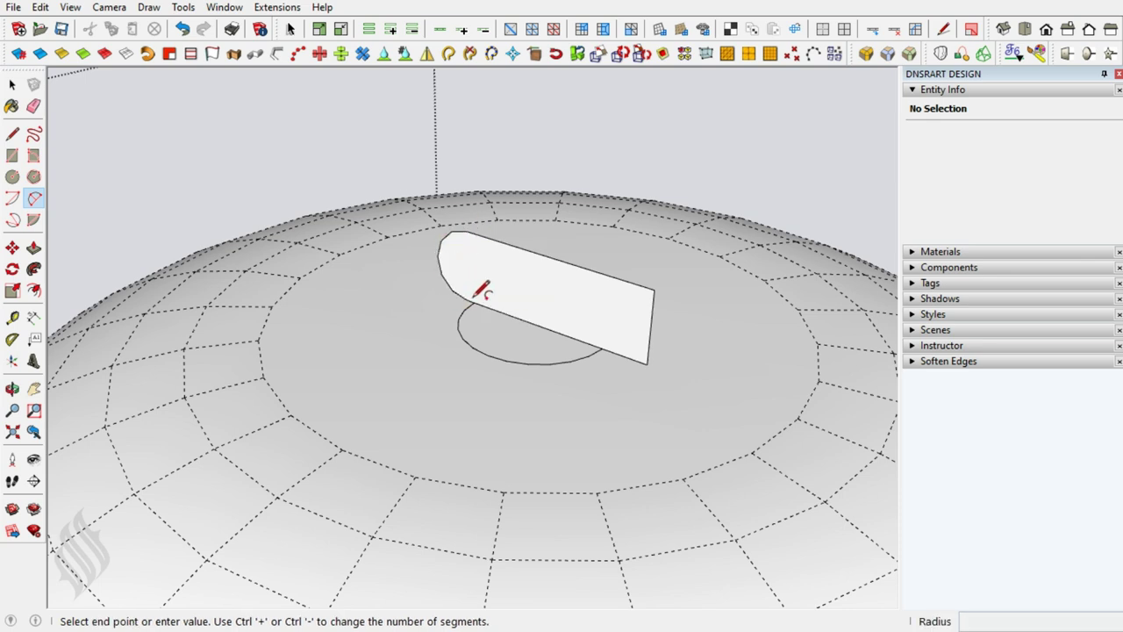
left_click(651, 327)
left_click(611, 348)
left_click(615, 342)
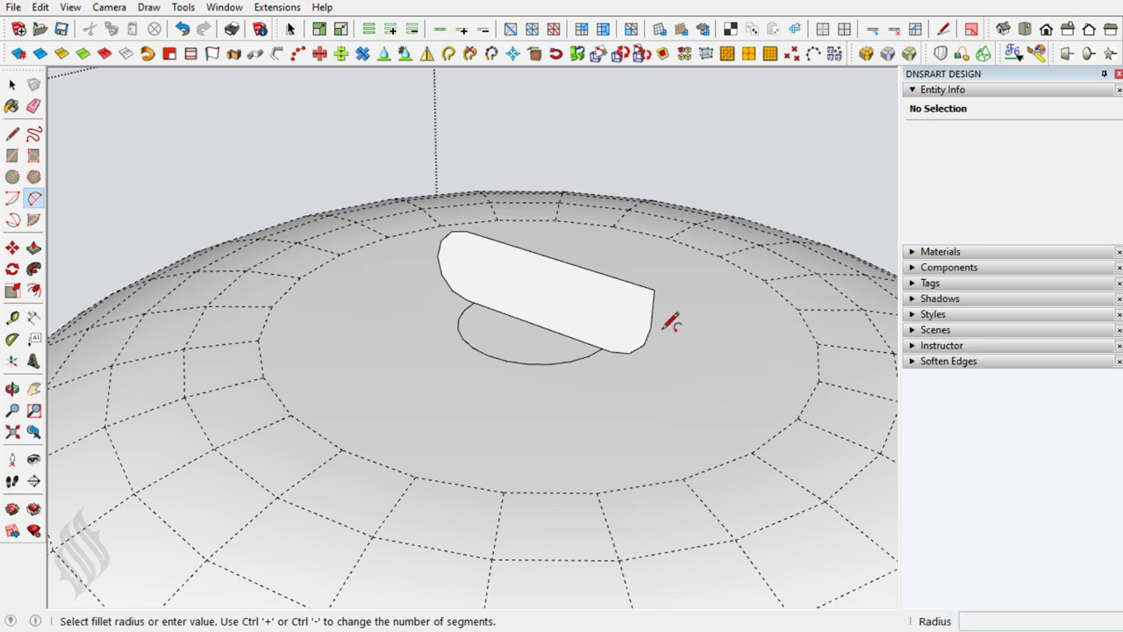
left_click(652, 328)
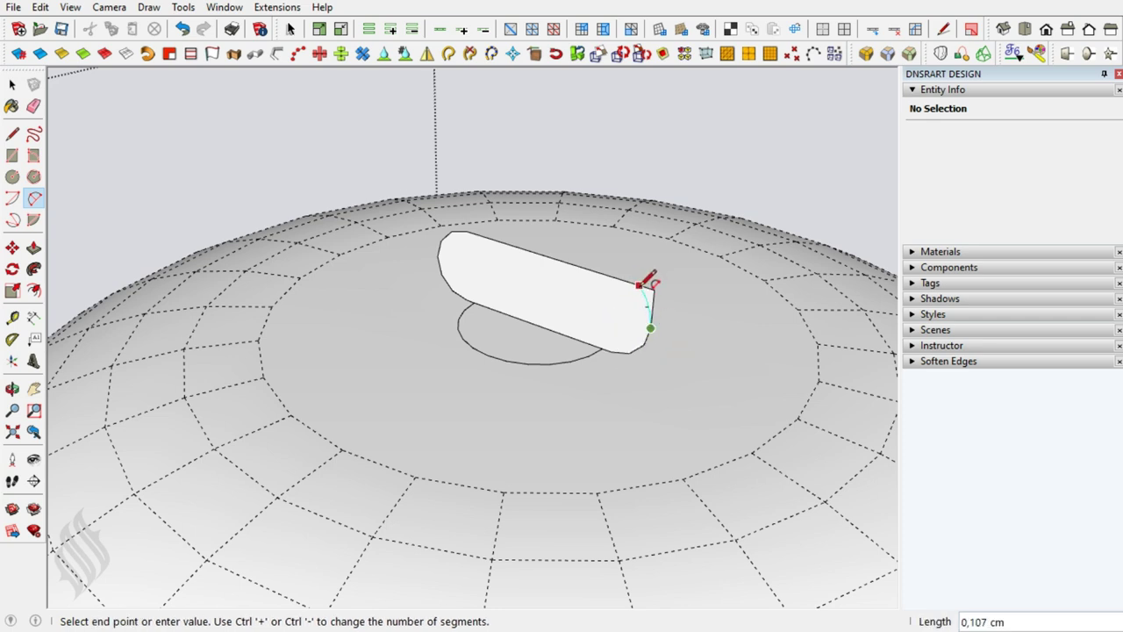
left_click(625, 279)
Group the rounded panel and open the group for editing.
key("space")
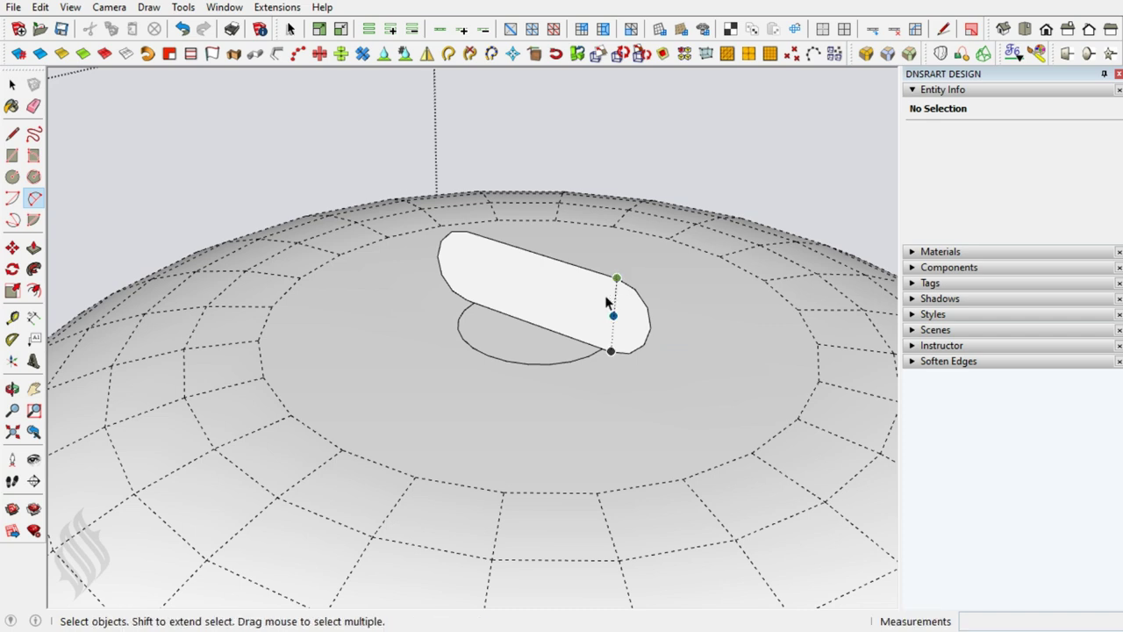
left_click(605, 298)
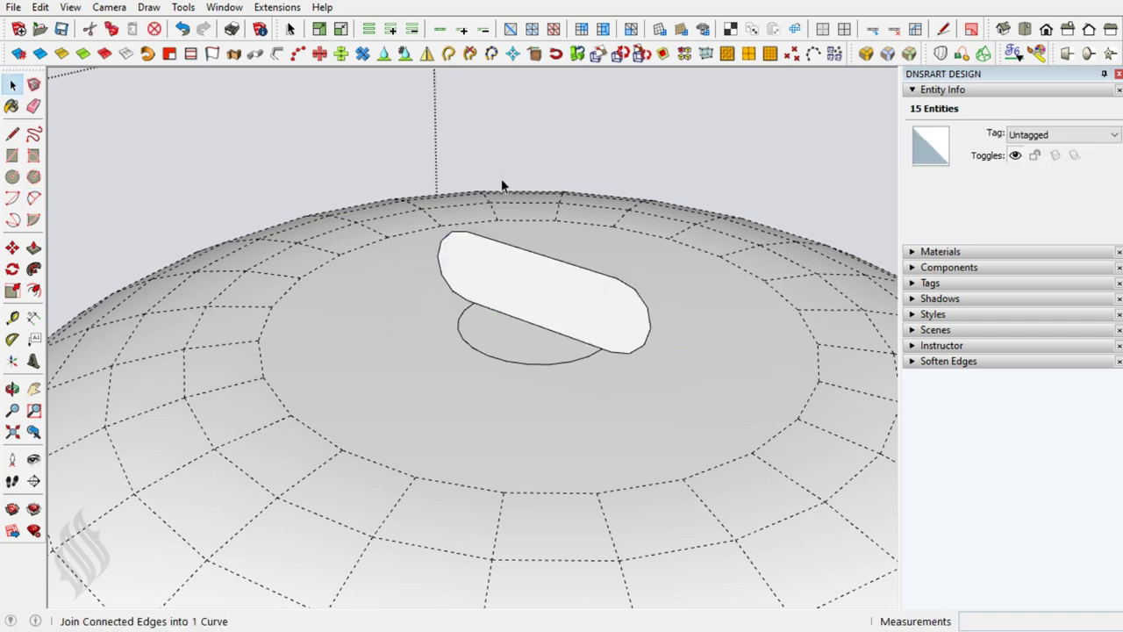
right_click(553, 285)
left_click(608, 143)
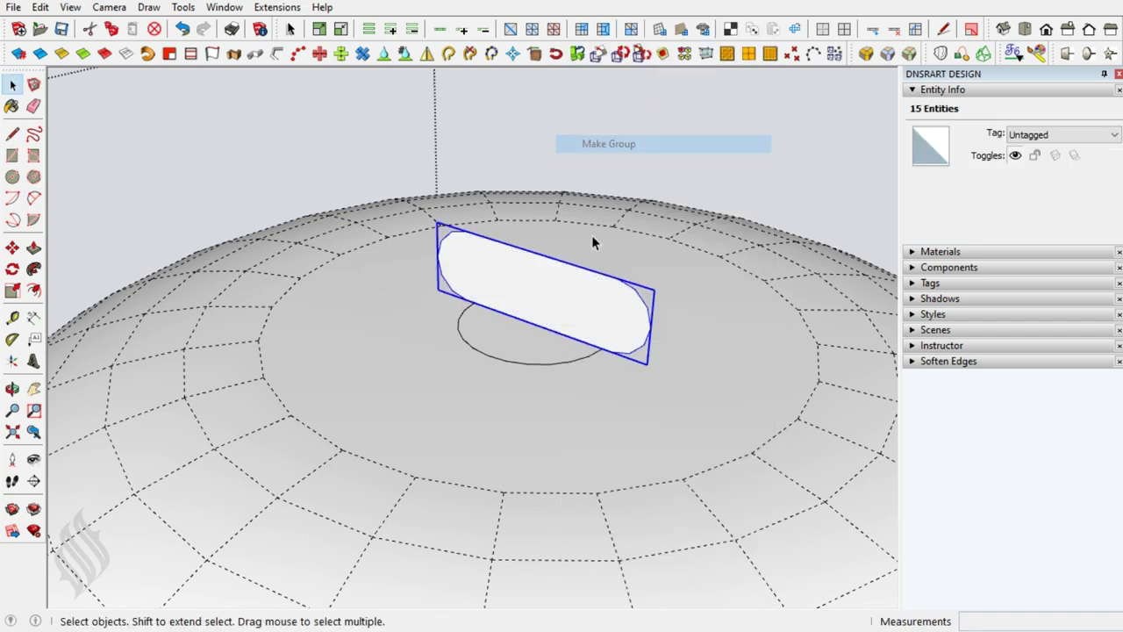
double_click(565, 296)
Thicken the pill-shaped panel and move the block 0,4 cm along the red axis onto the crown.
key("p")
left_click(557, 323)
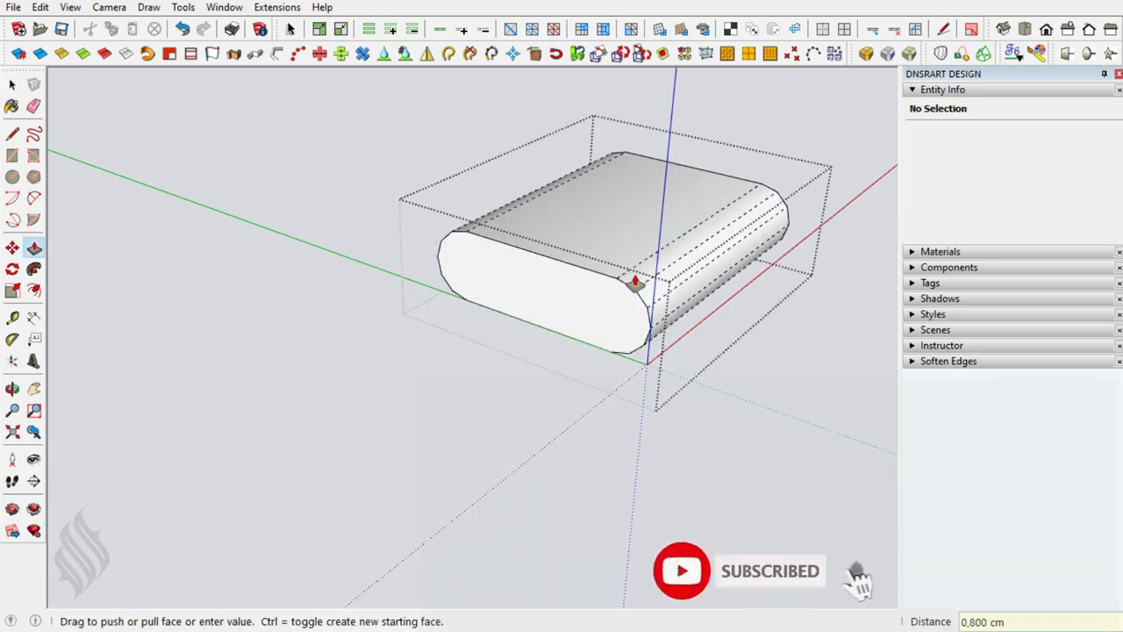
key("m")
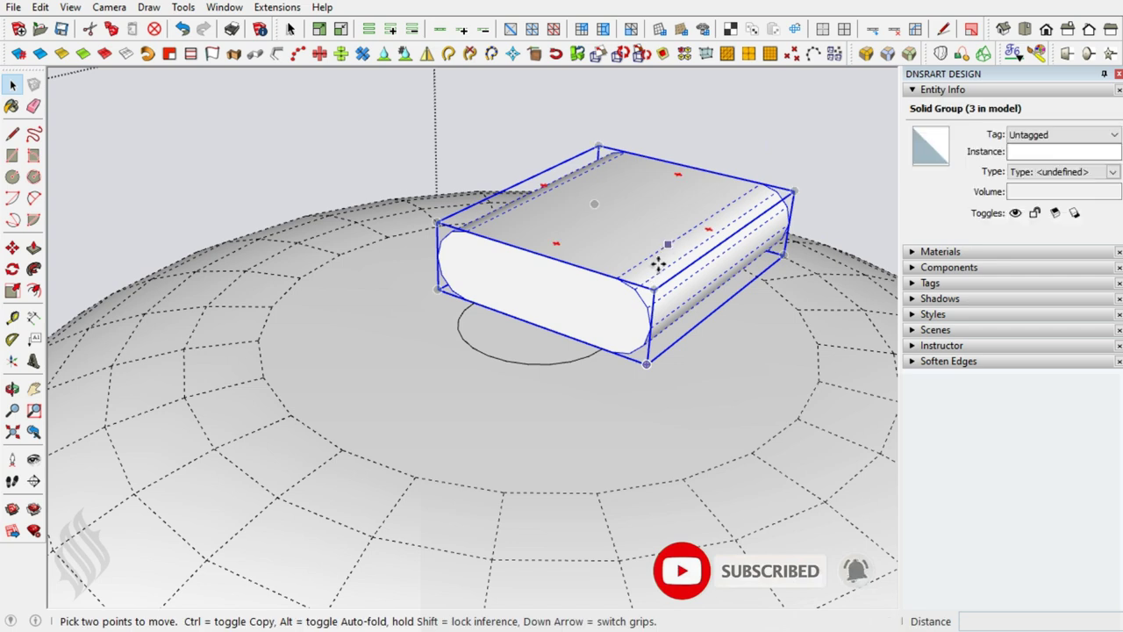
left_click(653, 274)
type(",4")
key("Return")
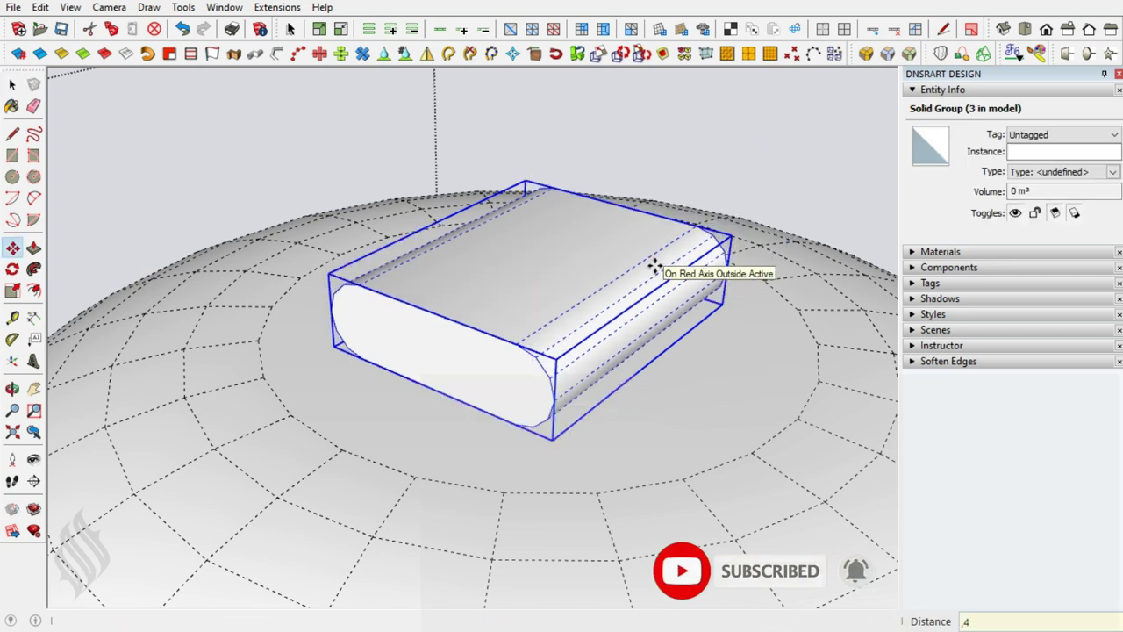
Open the cylinder group for editing and start pushing its top face by 0.2 cm.
key("o")
mouse_move(646, 261)
left_mouse_down()
mouse_move(376, 304)
mouse_move(414, 257)
mouse_move(534, 321)
left_mouse_up()
scroll(501, 206, "down", 3)
scroll(534, 369, "down", 2)
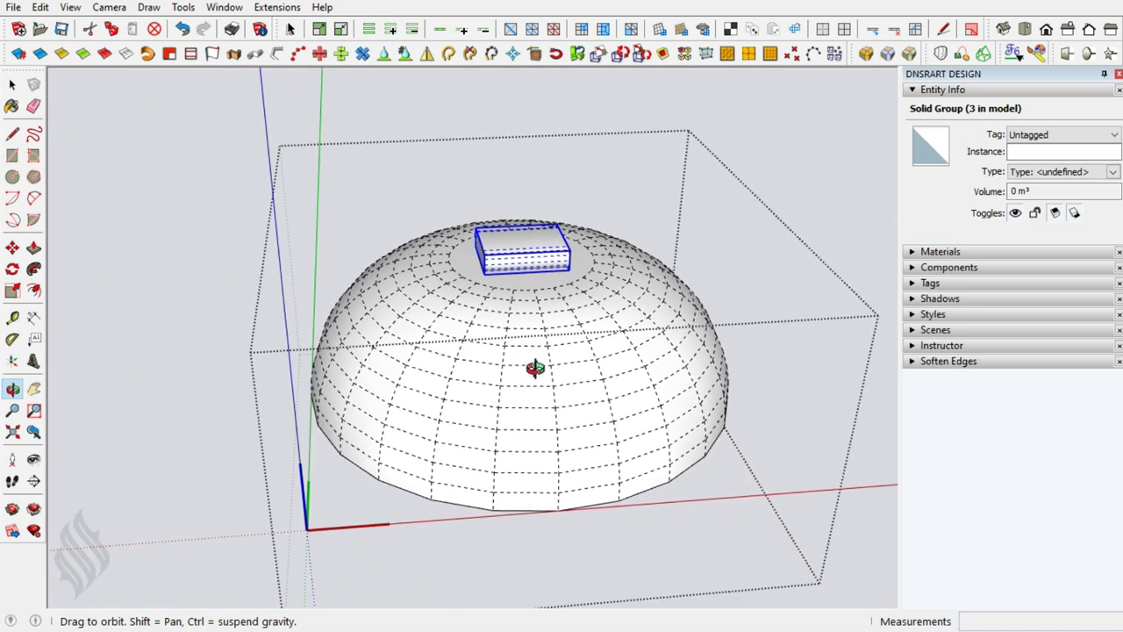
left_click_drag(534, 369, 556, 180)
key("space")
double_click(502, 493)
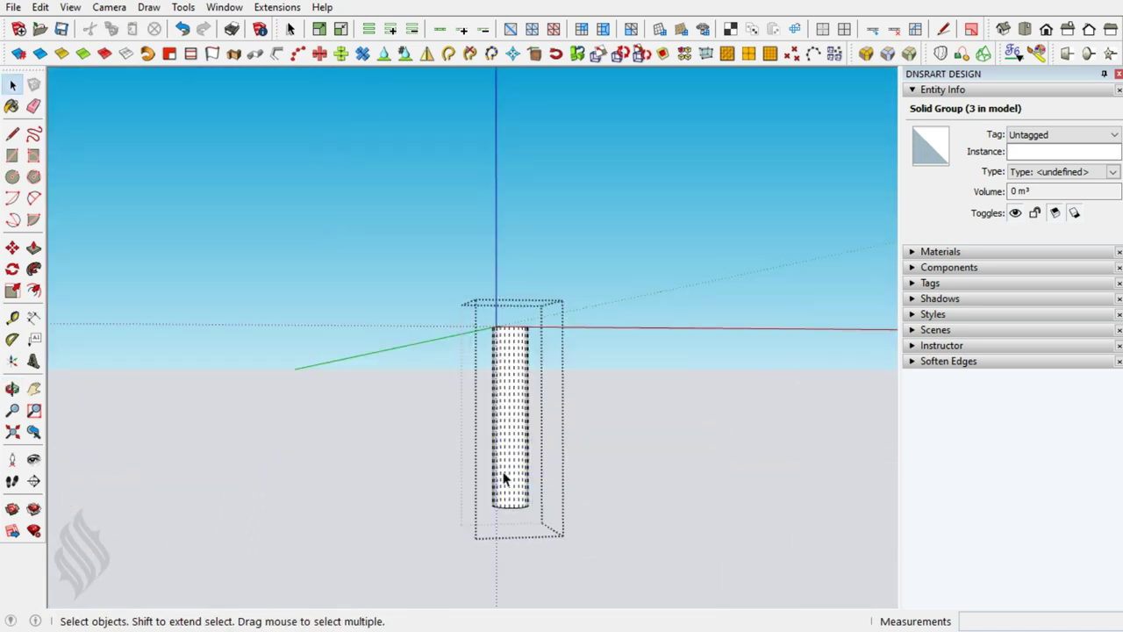
key("o")
mouse_move(502, 364)
left_mouse_down()
mouse_move(509, 494)
mouse_move(522, 296)
left_mouse_up()
key("space")
key("p")
left_click(501, 327)
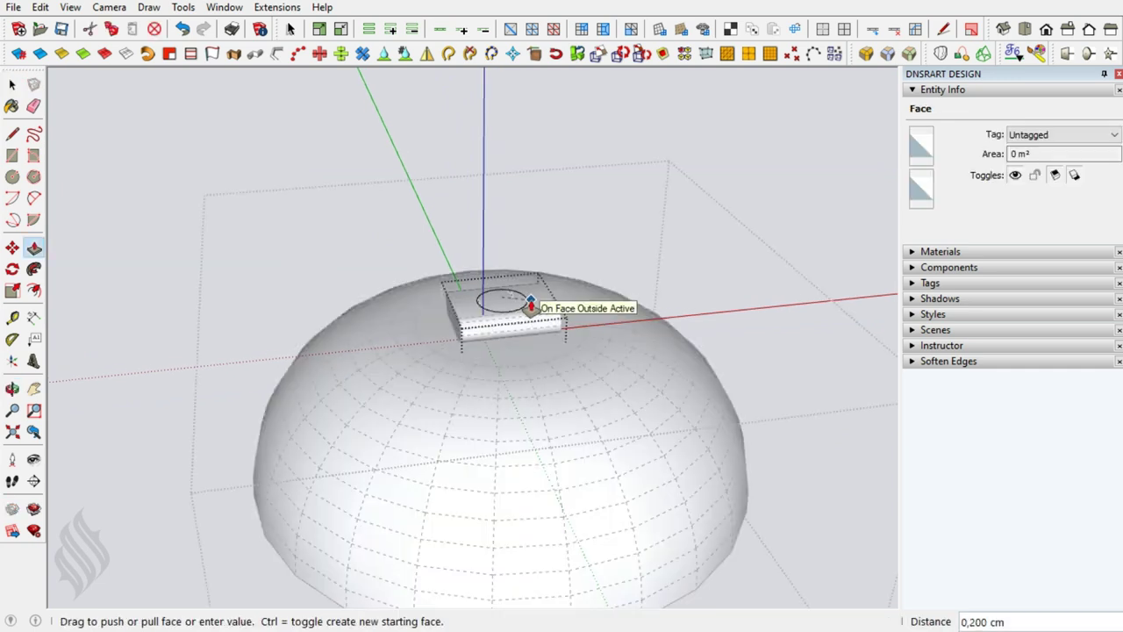
Complete the 0.2 cm push of the cylinder's top face.
left_click(529, 306)
key("space")
scroll(517, 302, "up", 2)
scroll(517, 303, "up", 2)
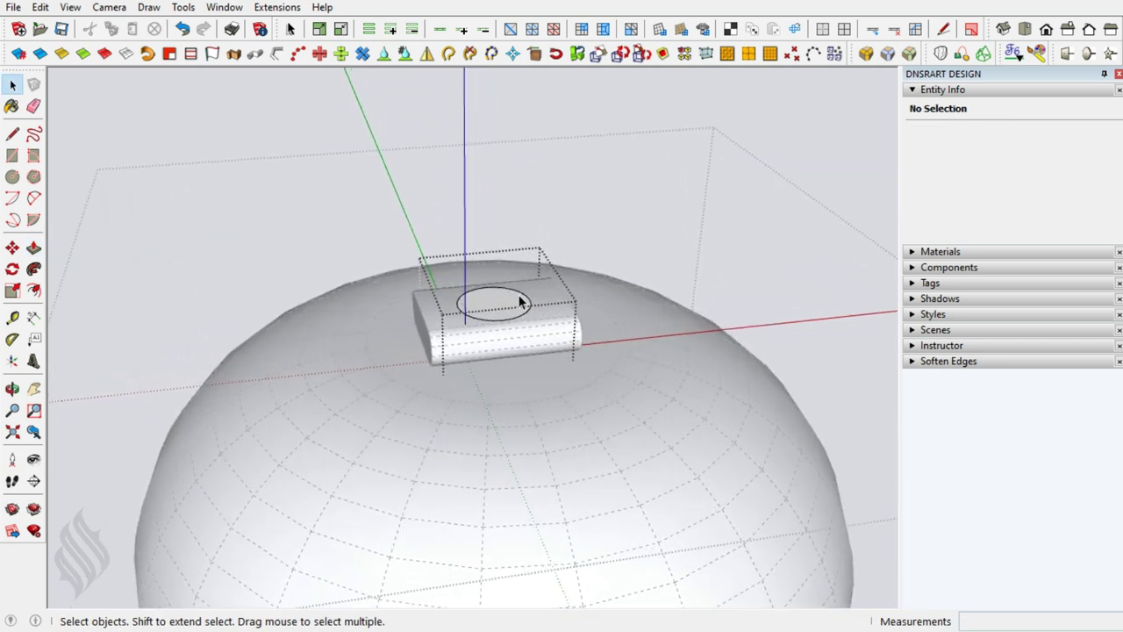
scroll(520, 302, "up", 2)
scroll(520, 302, "up", 2)
scroll(521, 301, "up", 2)
scroll(509, 319, "up", 2)
Raise the circle on the block into a 0.05 cm thick disc.
key("p")
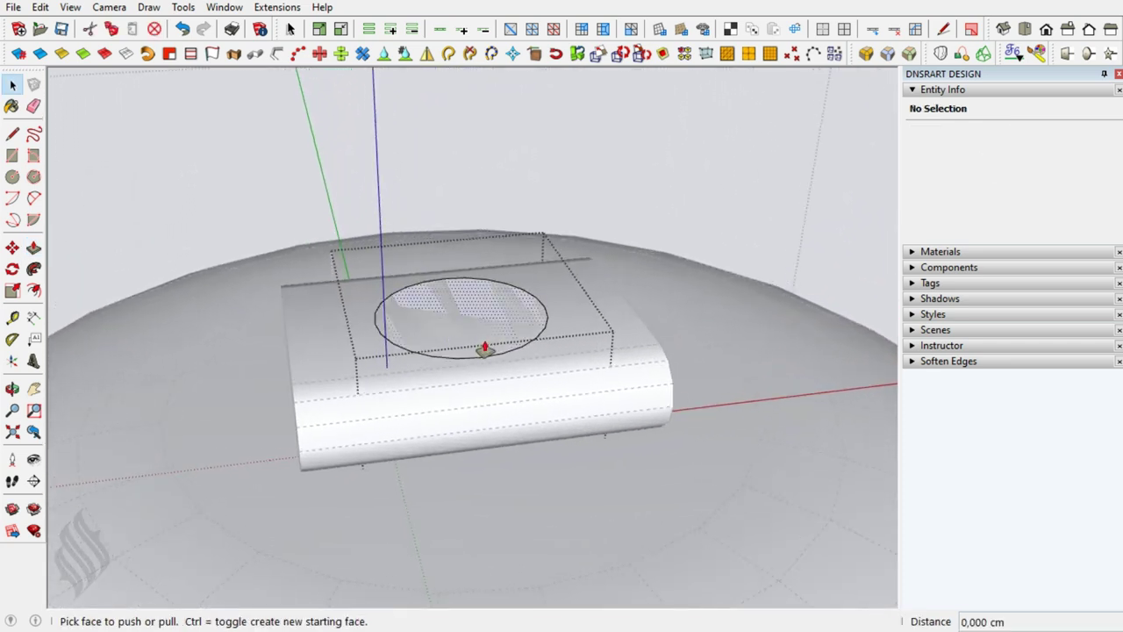
left_click(485, 348)
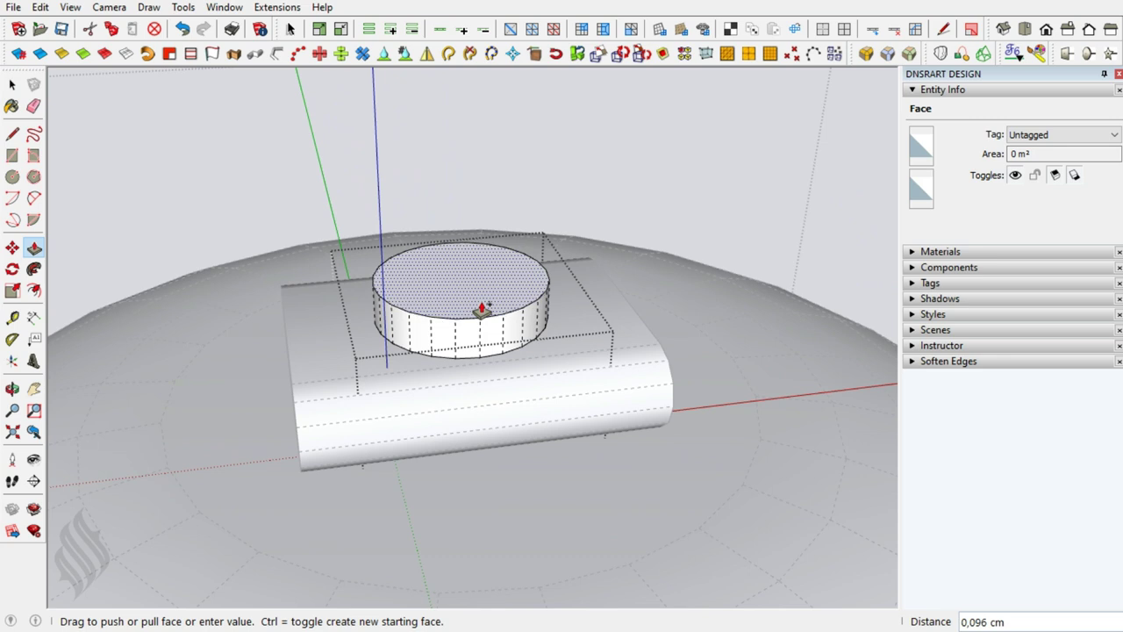
type("0,050")
key("Return")
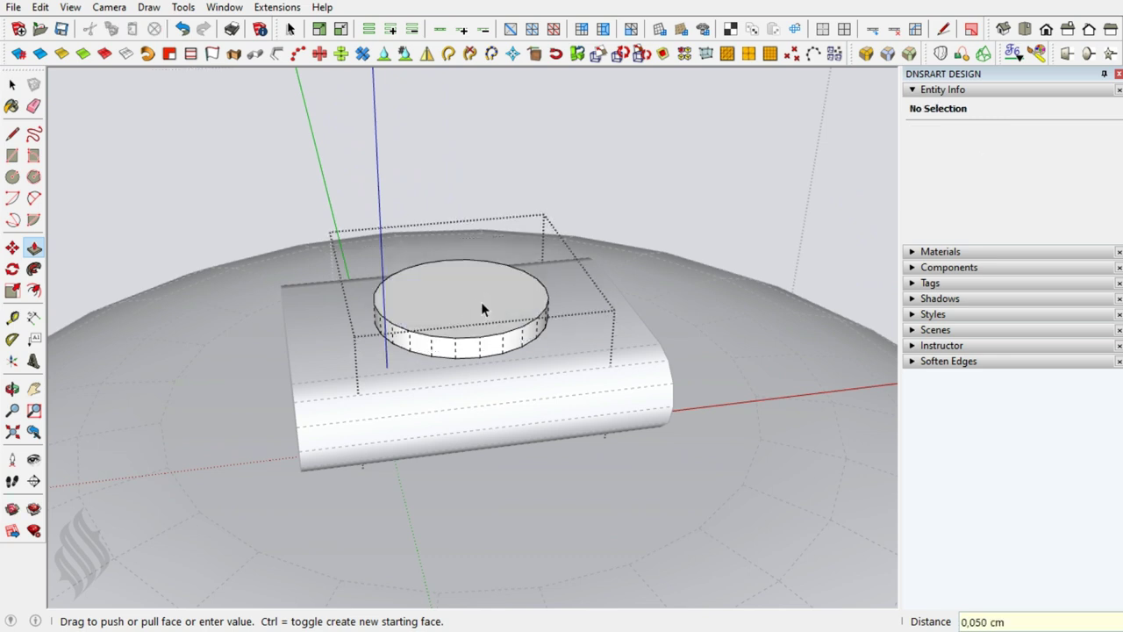
key("space")
Scale the disc's top face by 1.25 so it flares outward.
key("s")
left_click(497, 309)
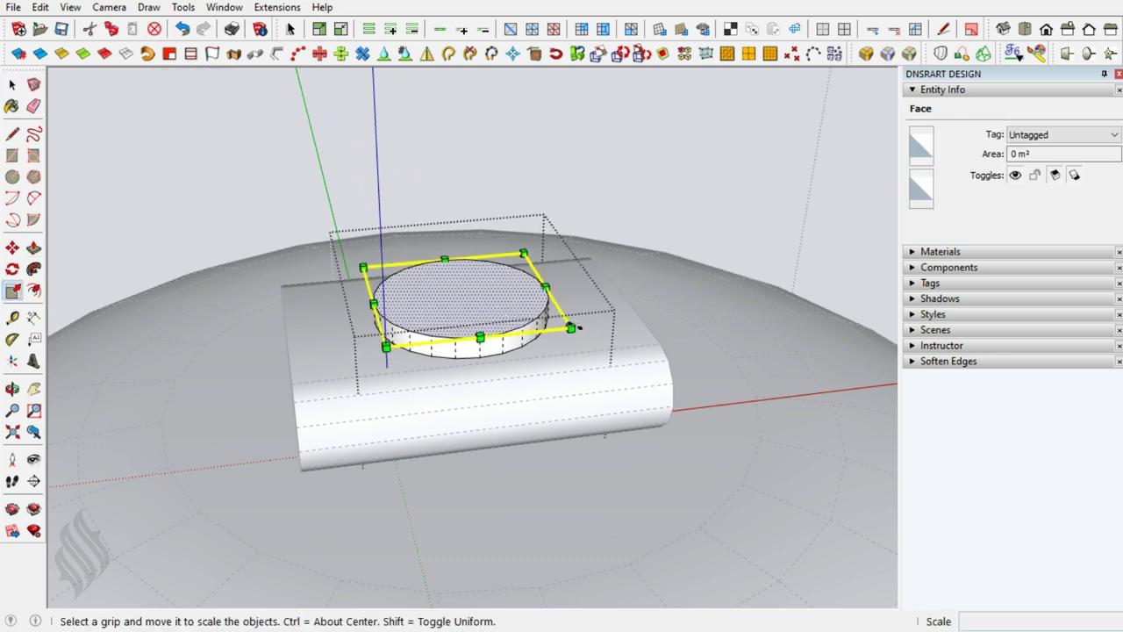
left_click_drag(571, 327, 610, 324)
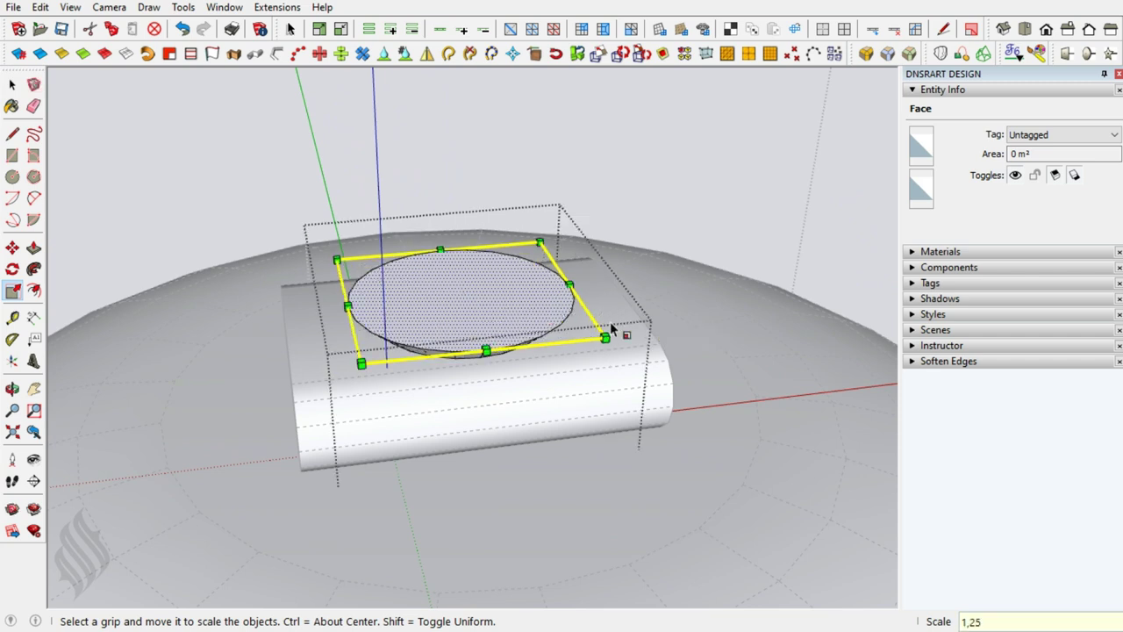
key("Return")
key("space")
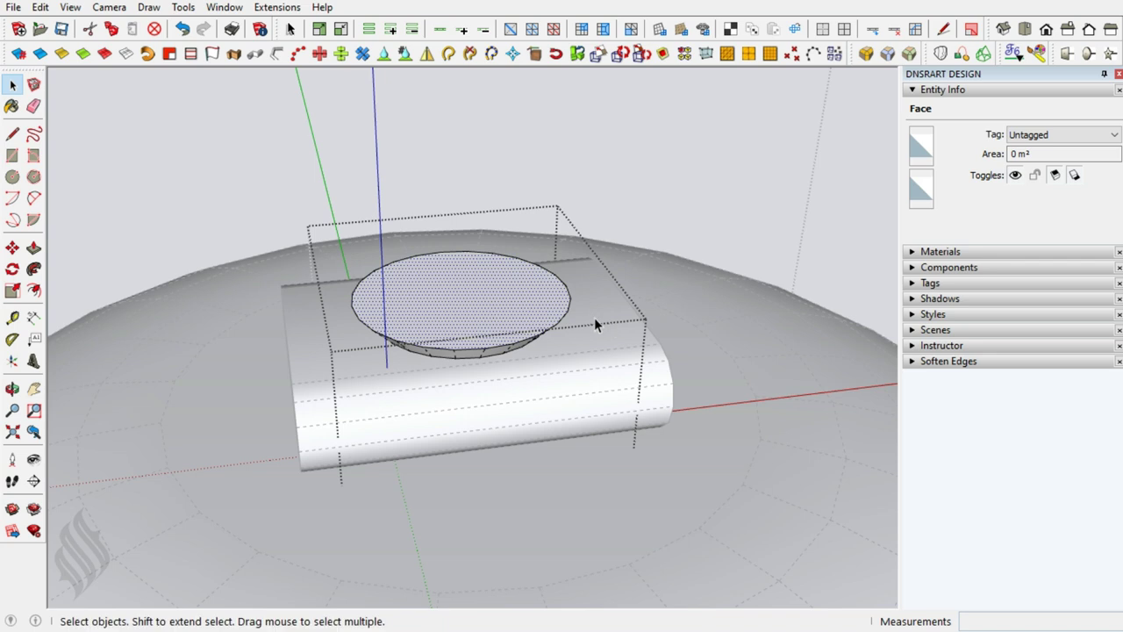
key("p")
left_click(529, 293)
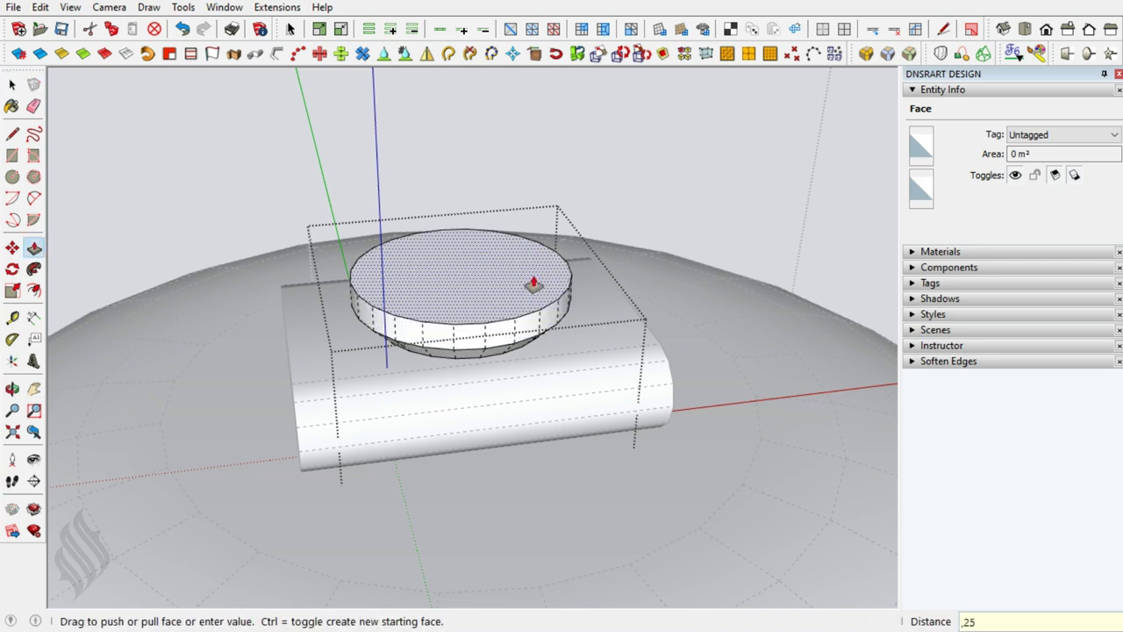
Pull the widened face up 0.25 cm to form the first tier.
key("Return")
key("h")
left_click_drag(514, 268, 504, 319)
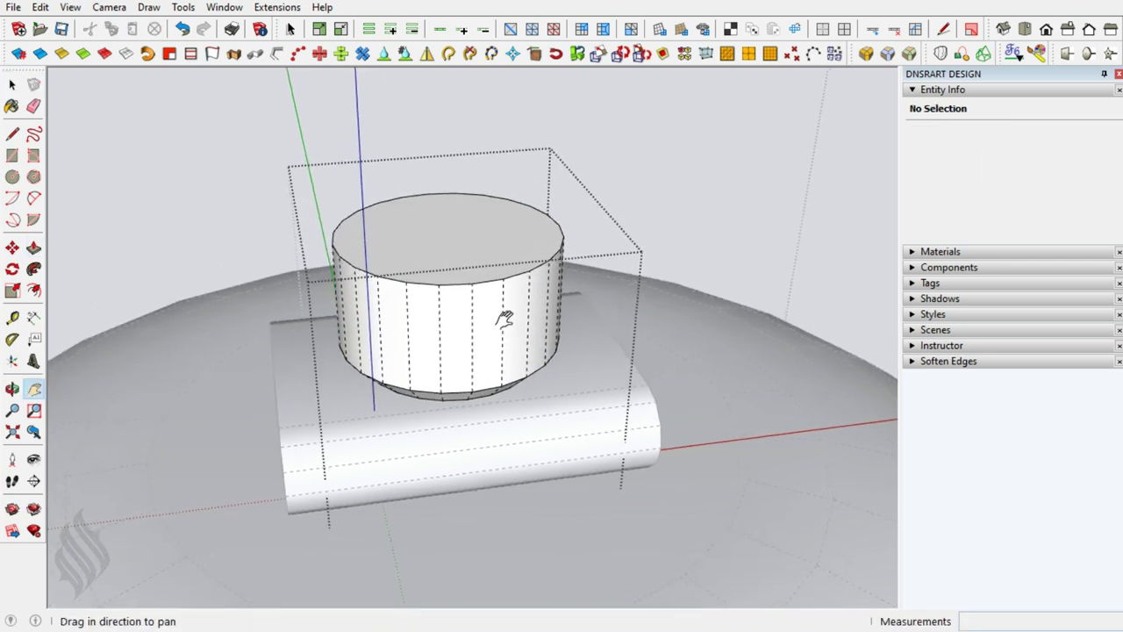
key("space")
left_click(476, 276)
Offset the tier's top edge 0.05 cm inward and extrude the inner circle up 0.27 cm.
key("f")
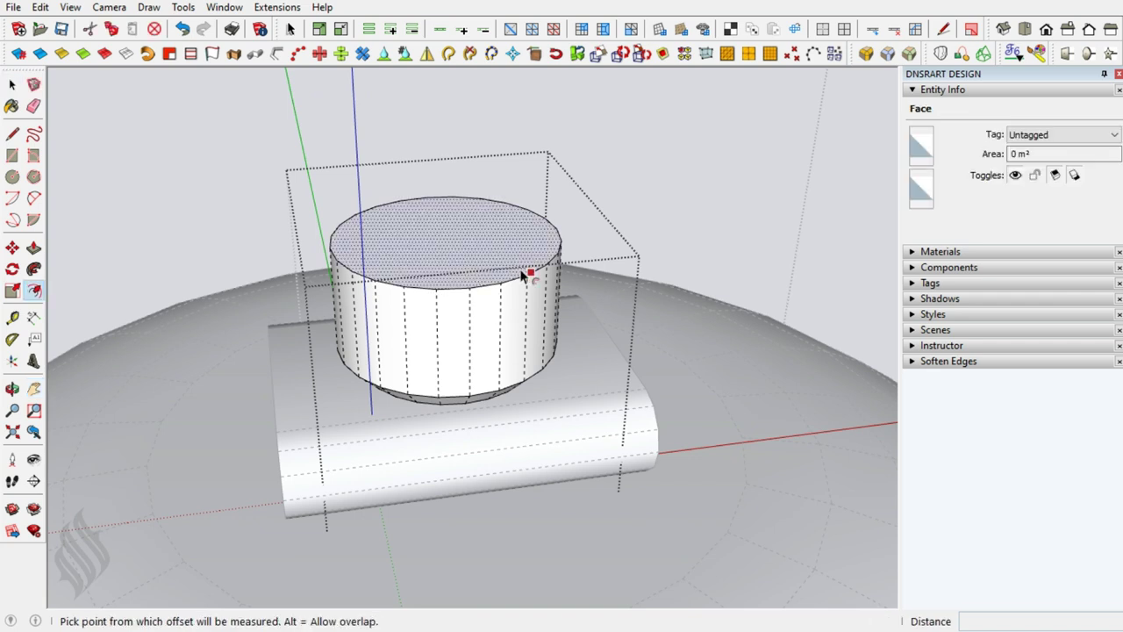
left_click(522, 274)
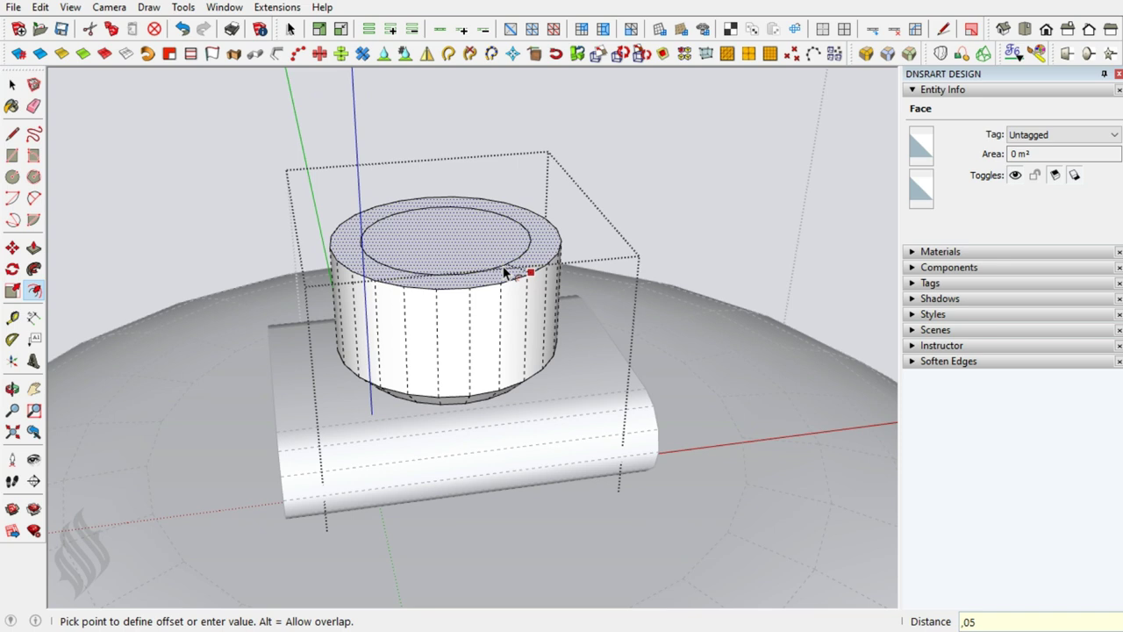
key("Return")
key("space")
left_click(493, 251)
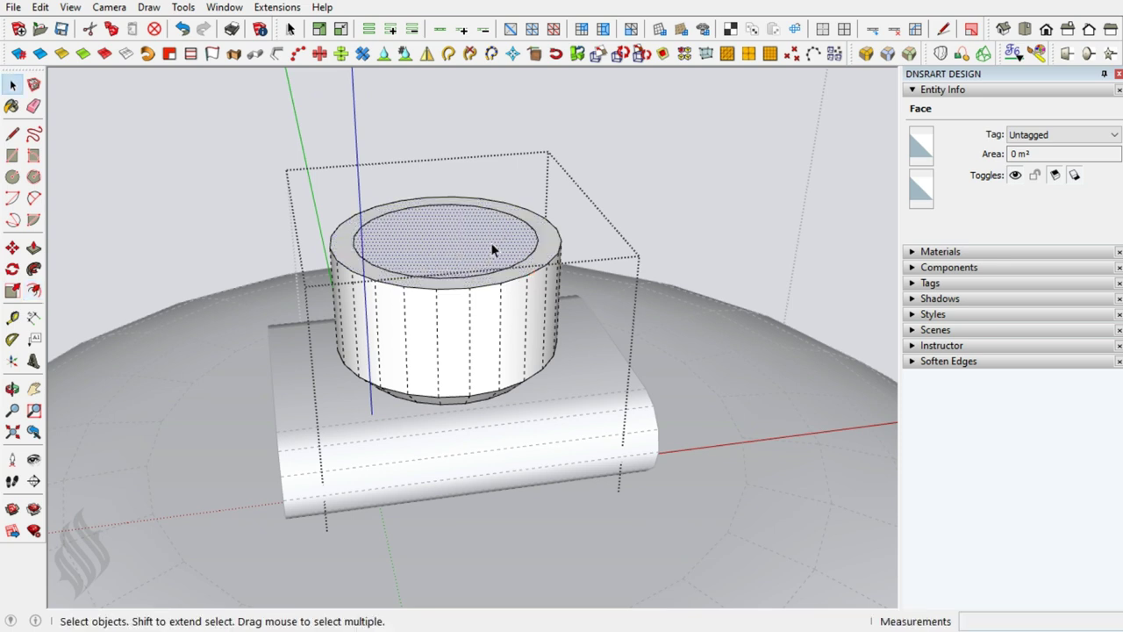
key("p")
left_click(461, 258)
left_click(463, 258)
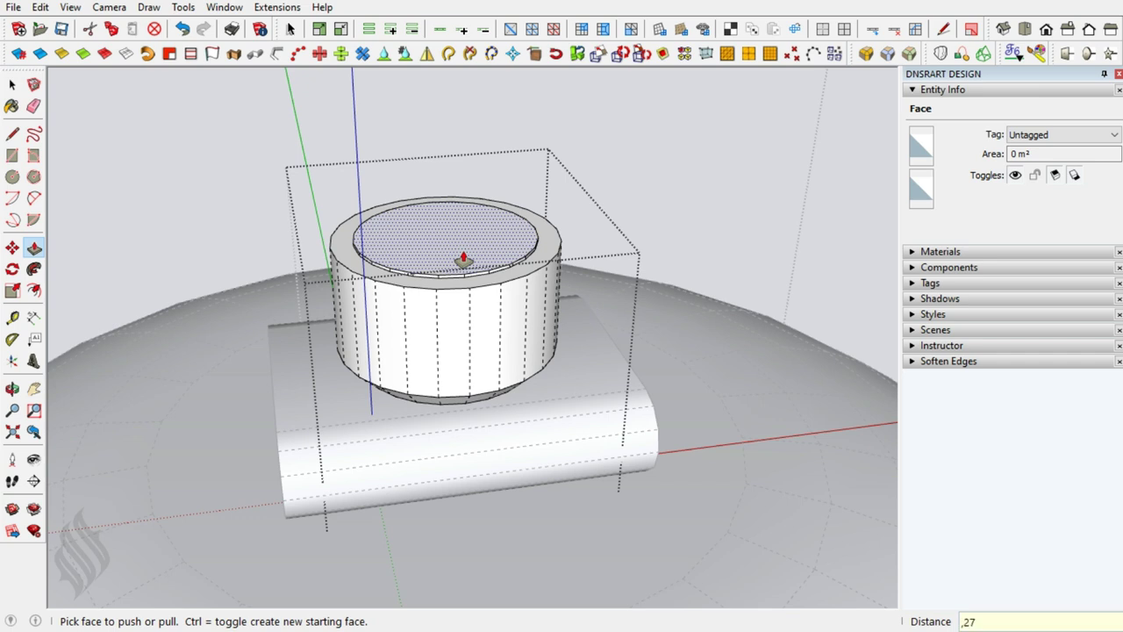
key("Return")
Copy the top circle edge partway down the upper tier.
key("space")
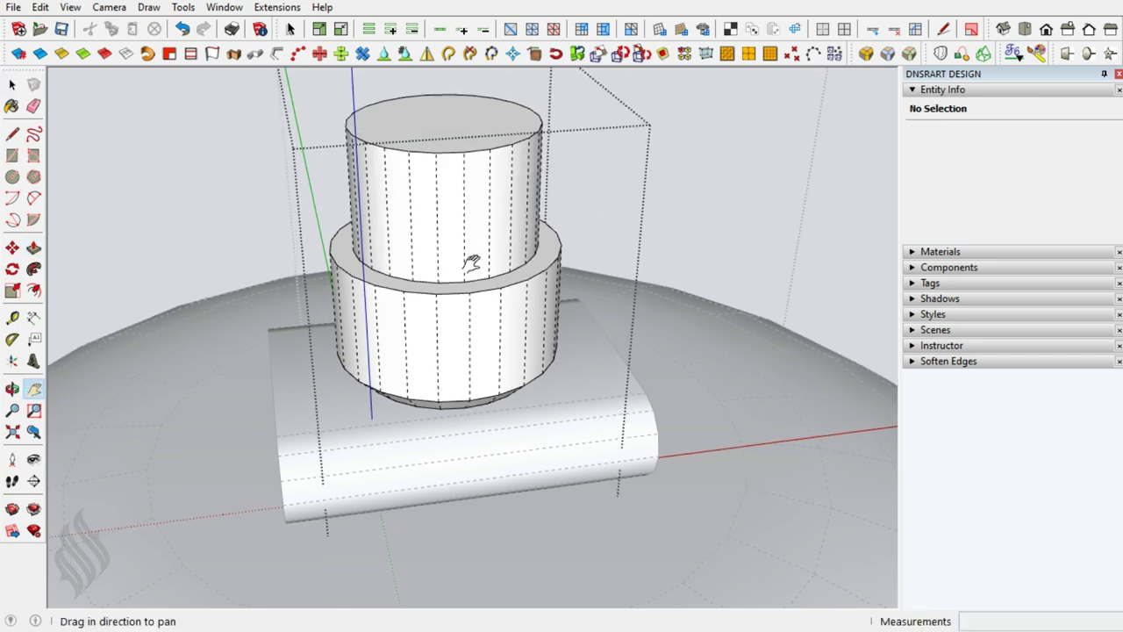
middle_click_drag(466, 258, 466, 306, "shift")
left_click(485, 255)
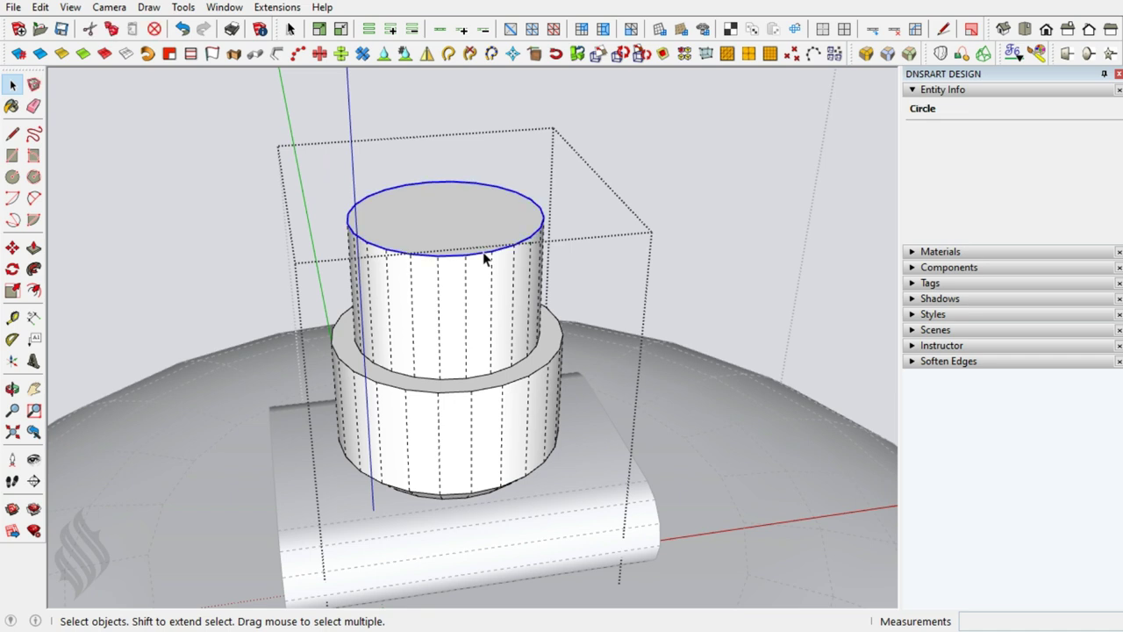
key("m")
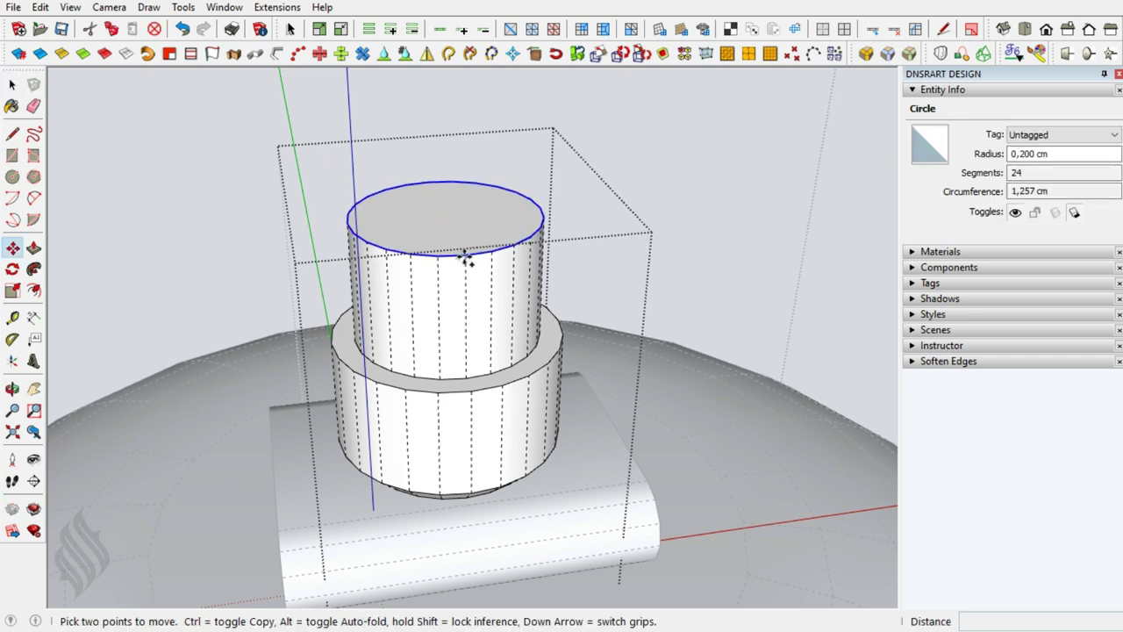
key("ctrl")
left_click(466, 258)
left_click(463, 318)
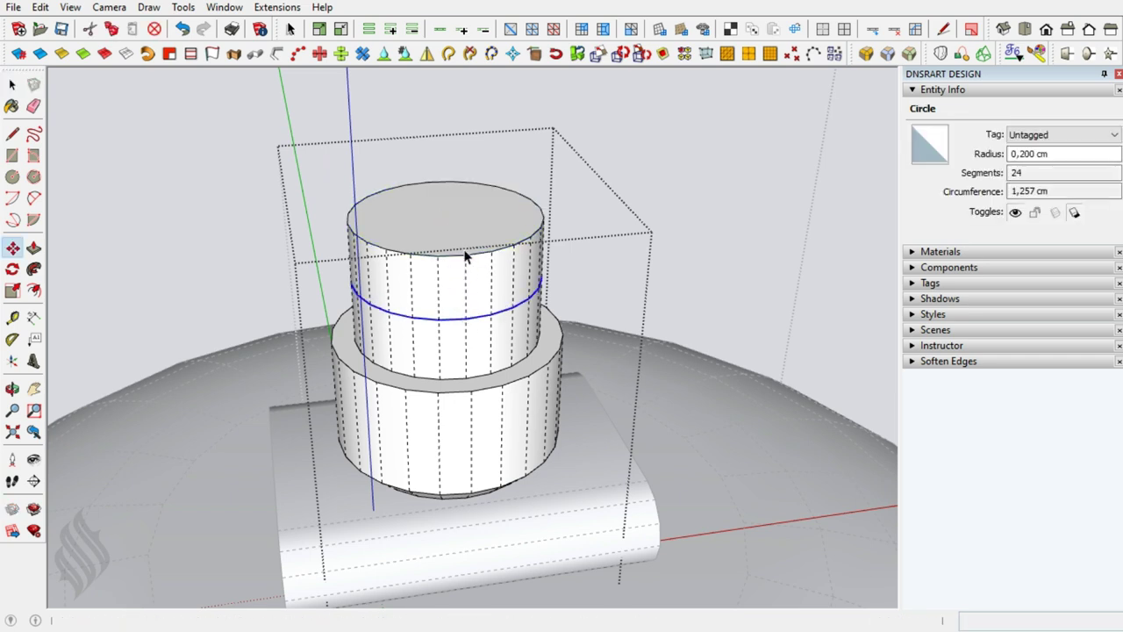
Scale the tier's top face larger to flare the section.
key("space")
left_click(466, 253)
key("s")
left_click_drag(567, 246, 595, 252)
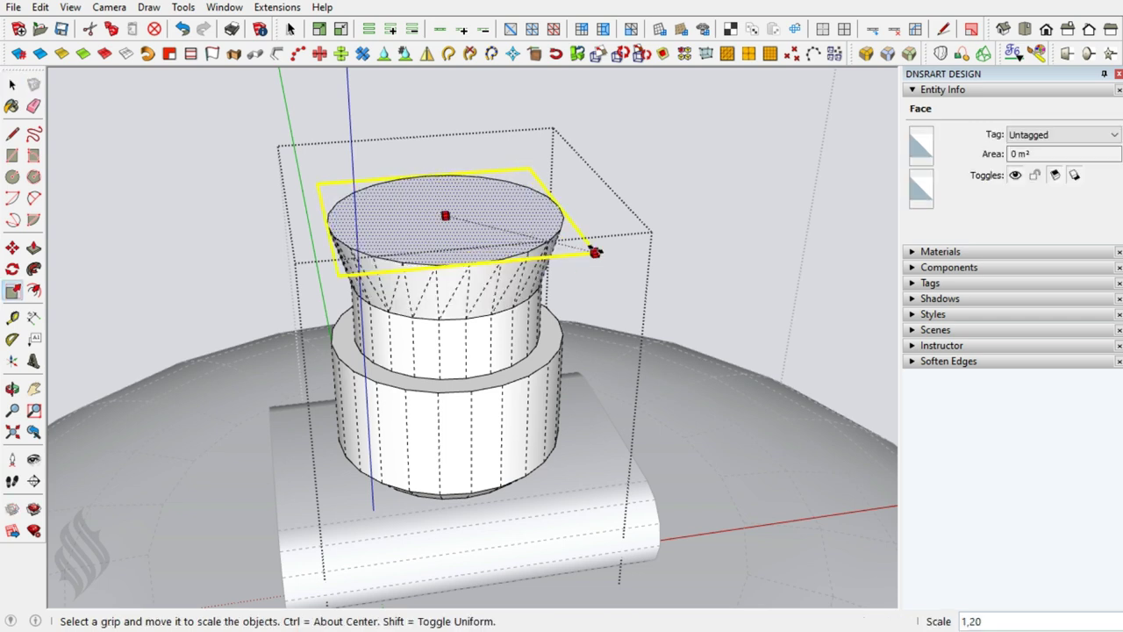
left_click(595, 254)
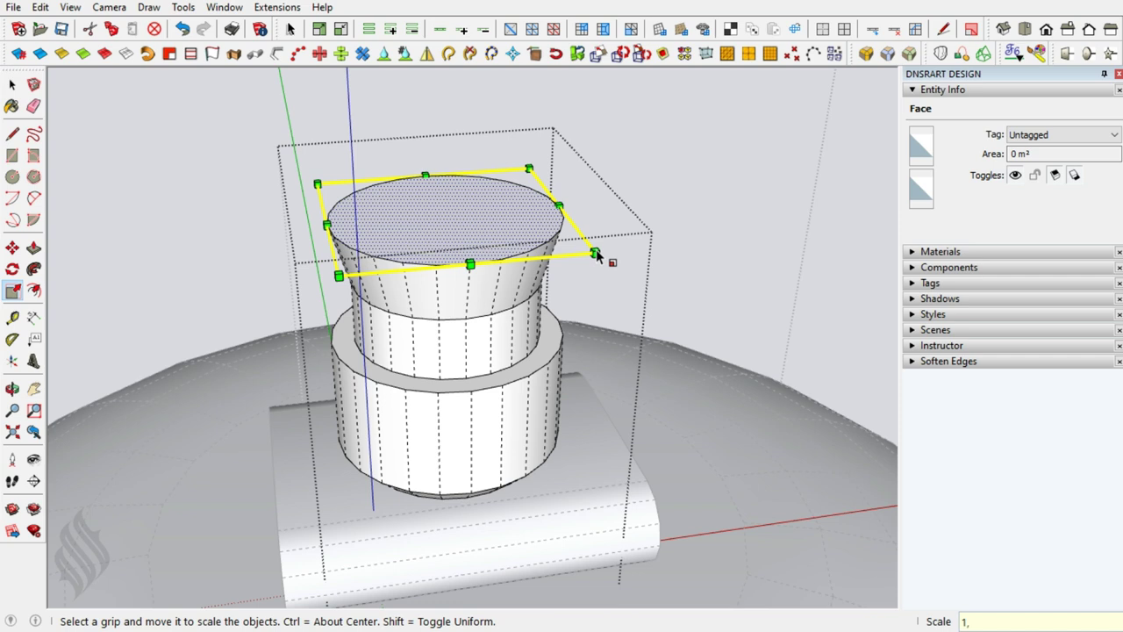
type("25")
key("space")
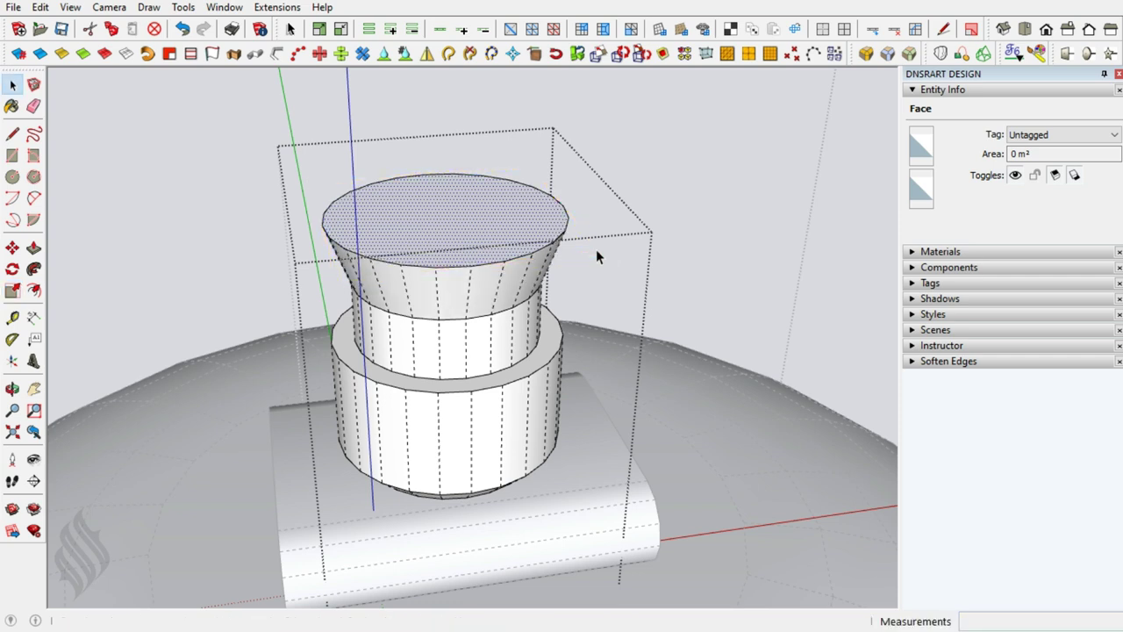
Pull the flared top face up 0.25 cm into a column and select its top edge.
key("p")
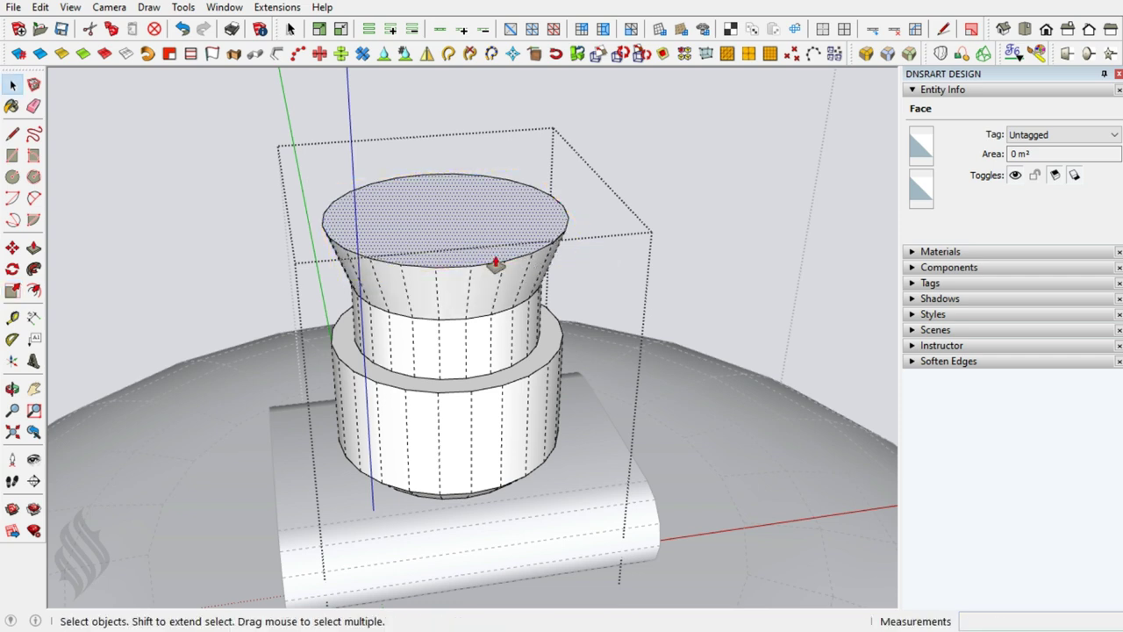
left_click(494, 260)
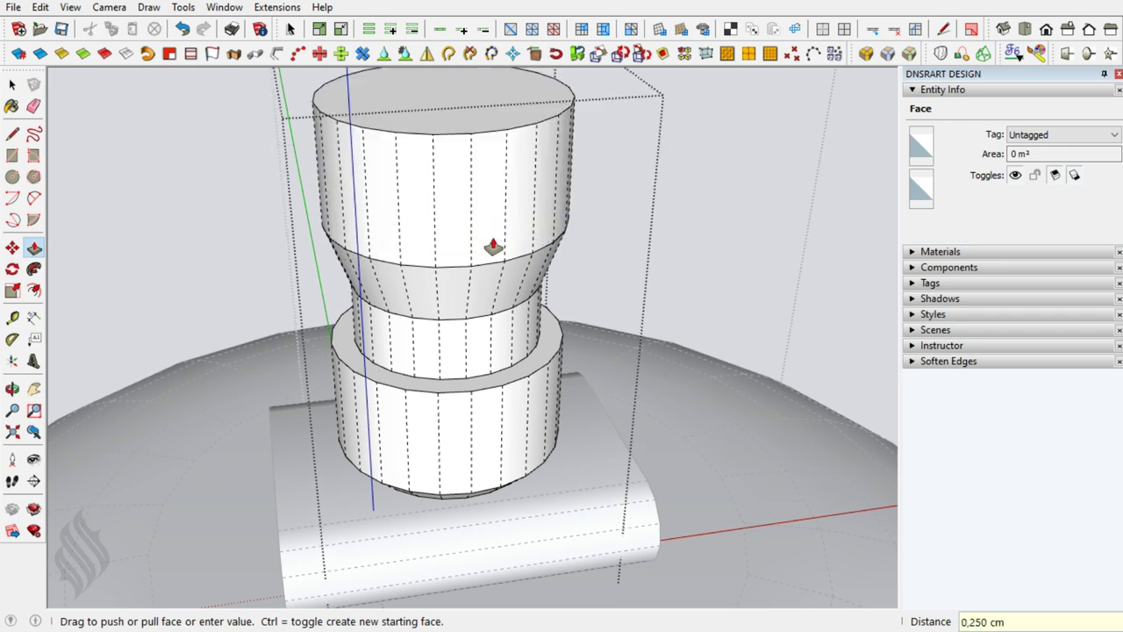
left_click(491, 241)
key("space")
key("o")
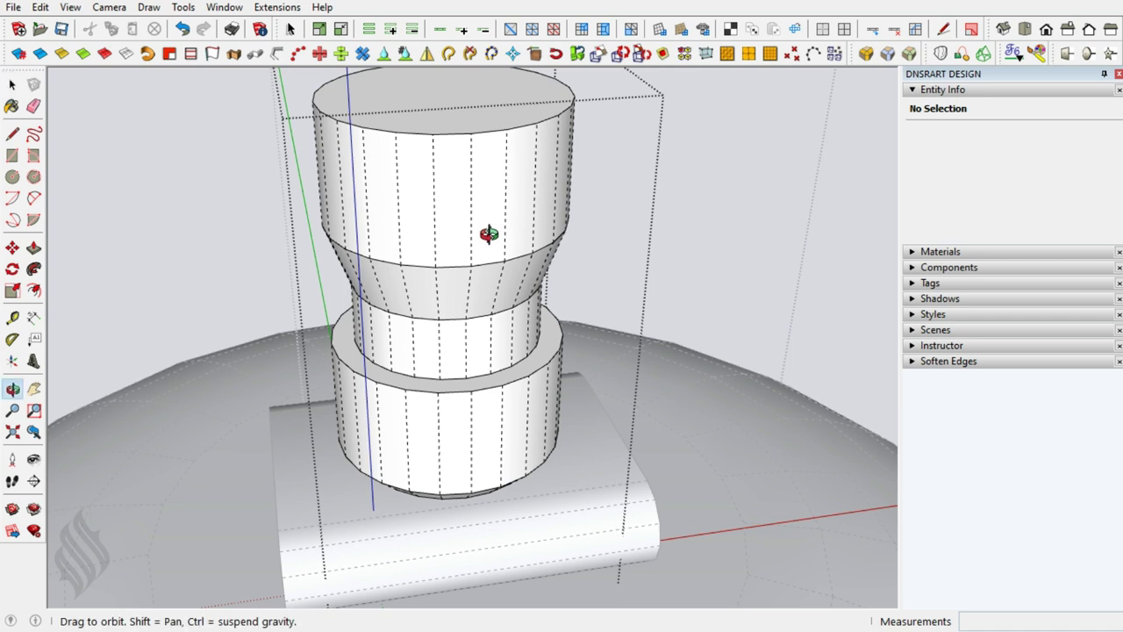
middle_click_drag(481, 229, 446, 325, "shift")
key("space")
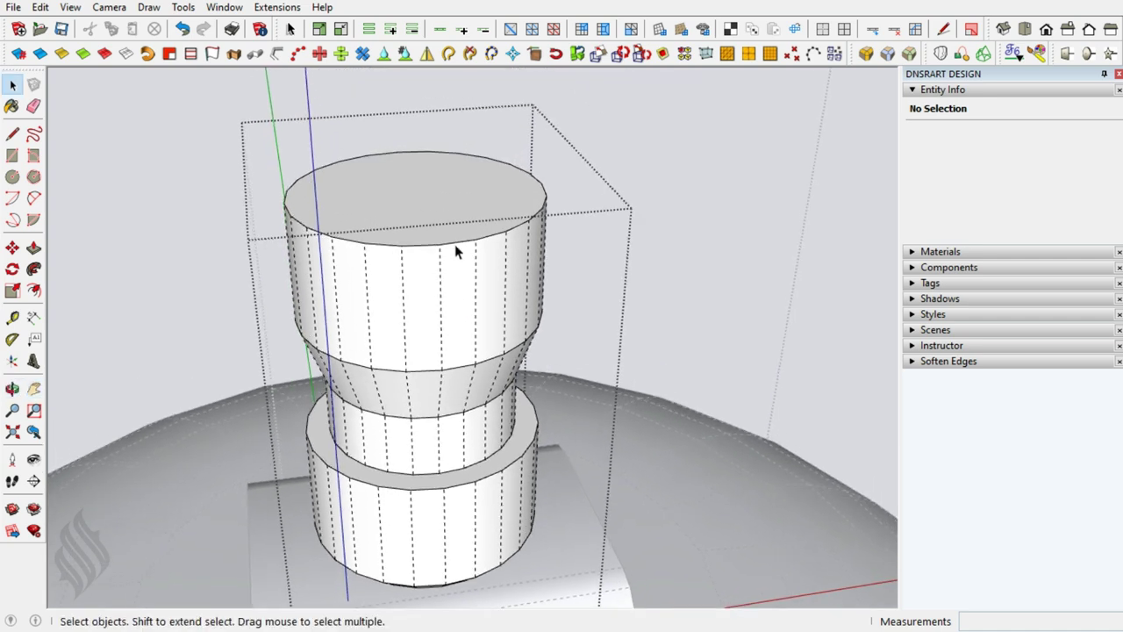
left_click(455, 244)
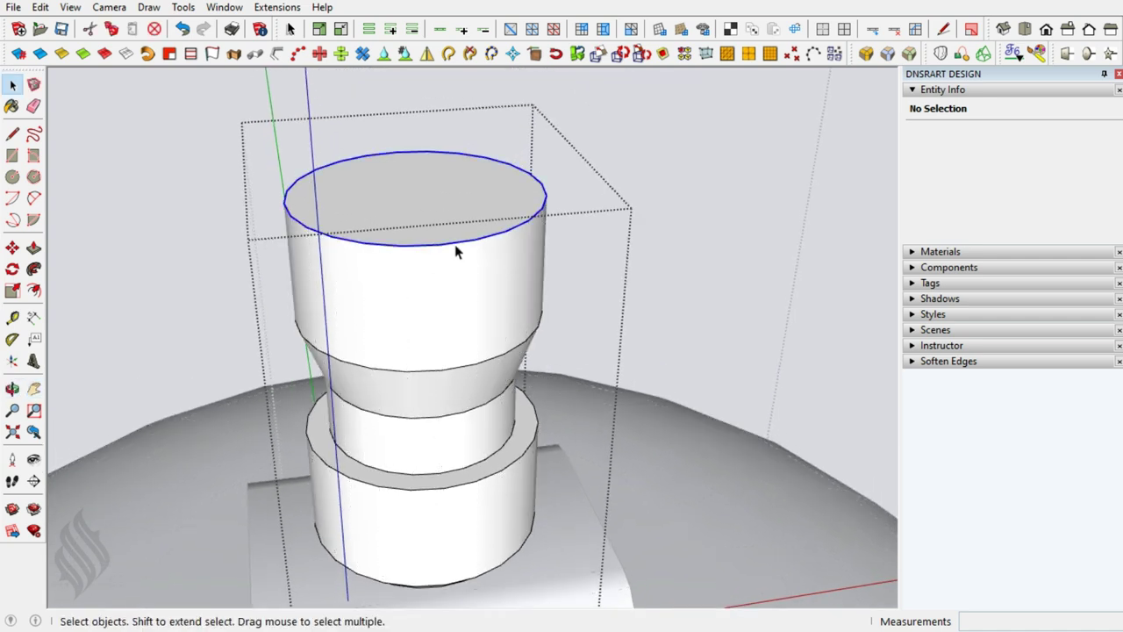
Round the top circle's edge with Round Corner at 0,150 cm offset and 6 segments.
left_click(889, 55)
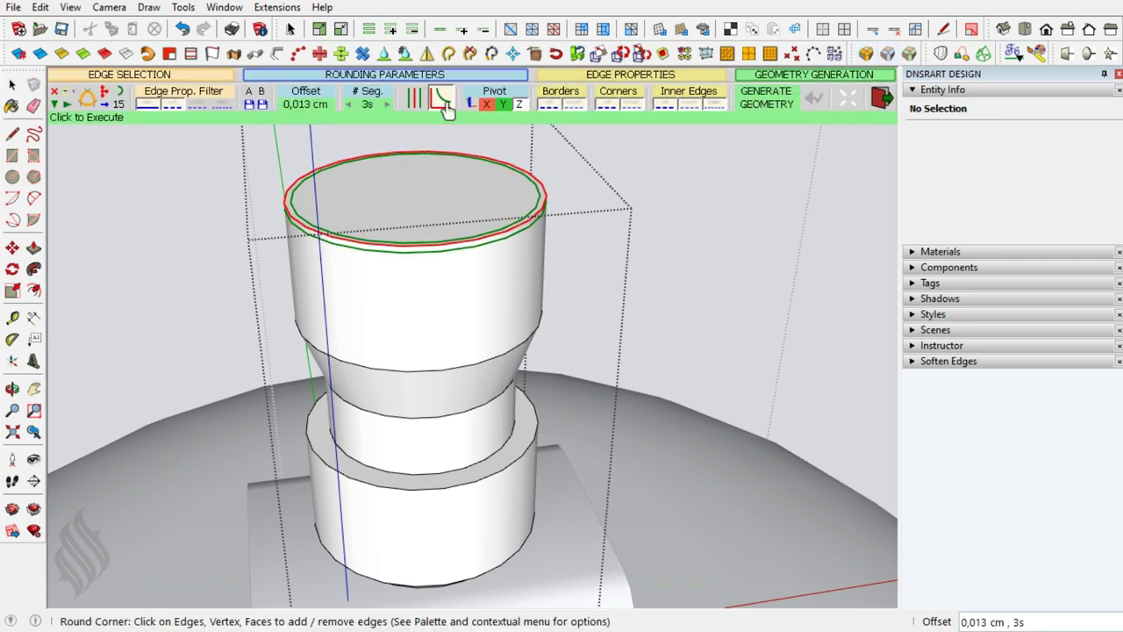
left_click(305, 104)
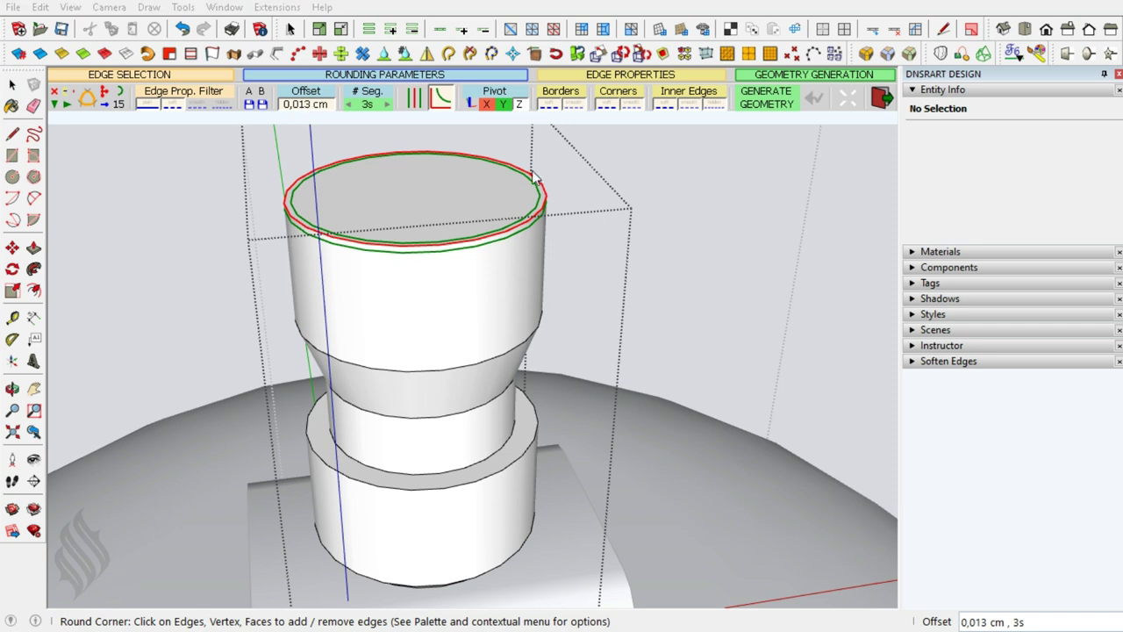
left_click_drag(577, 316, 589, 316)
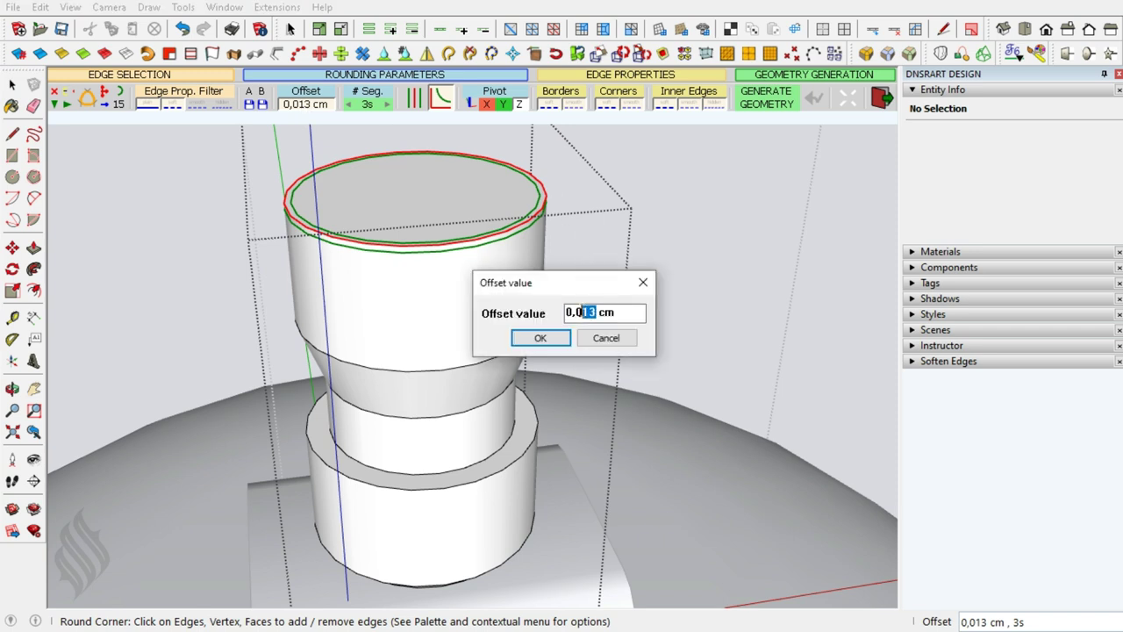
type("50")
left_click(535, 339)
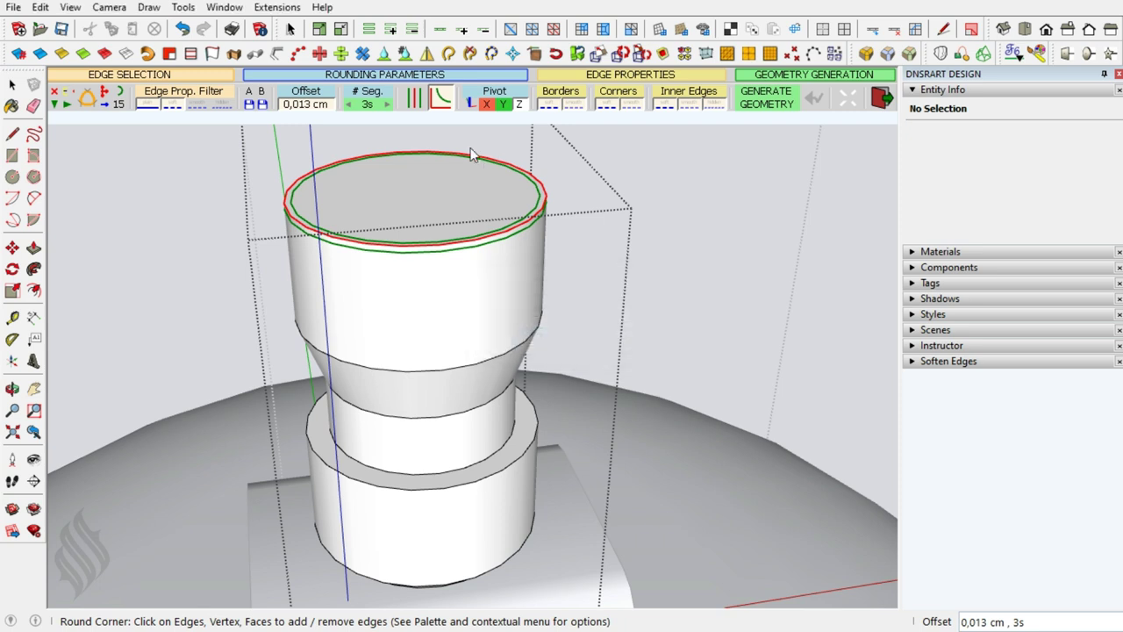
left_click(370, 105)
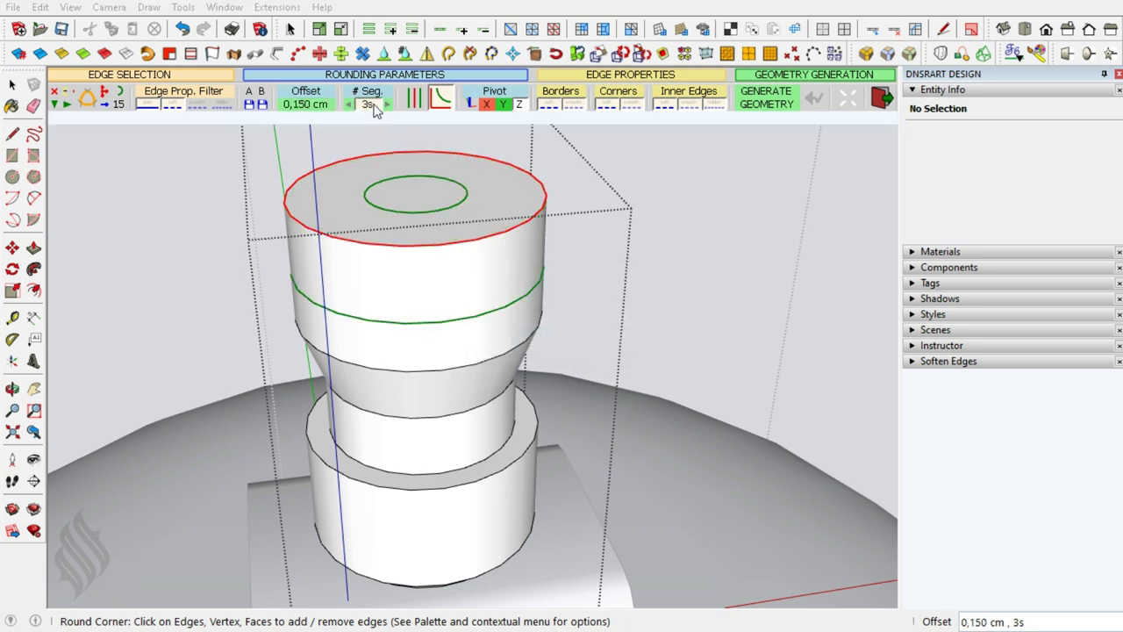
type("6")
key("Return")
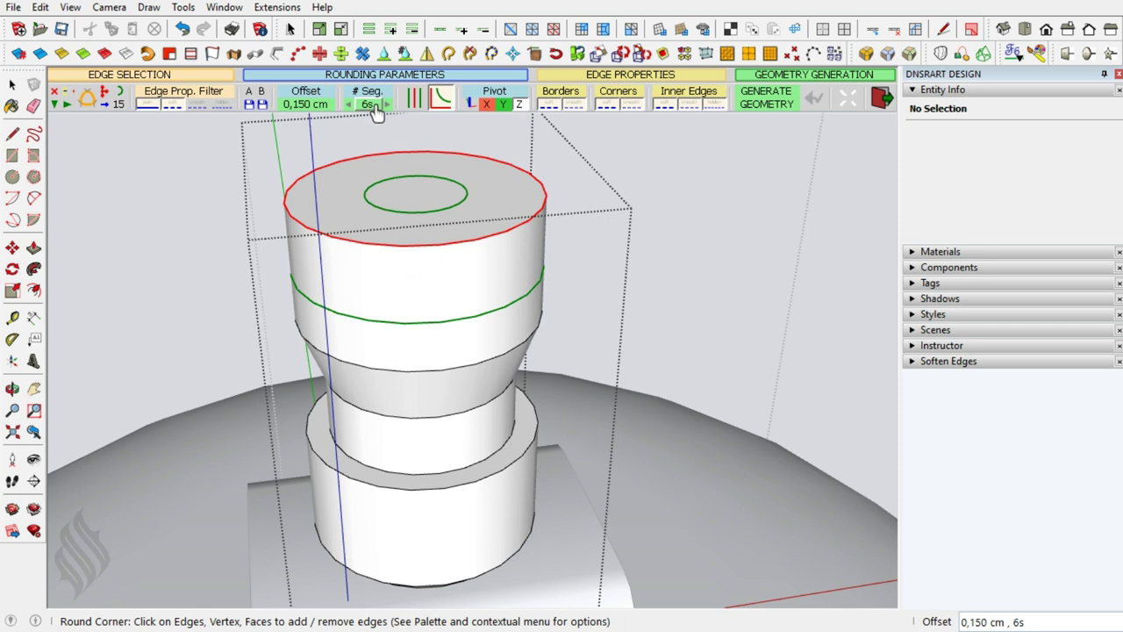
key("Return")
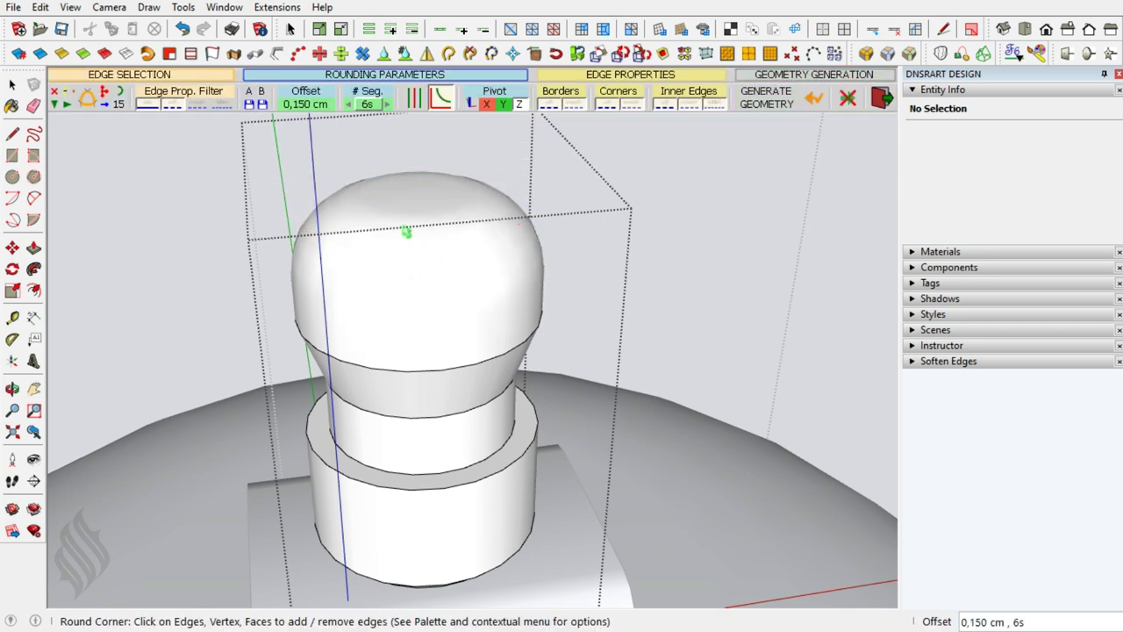
key("space")
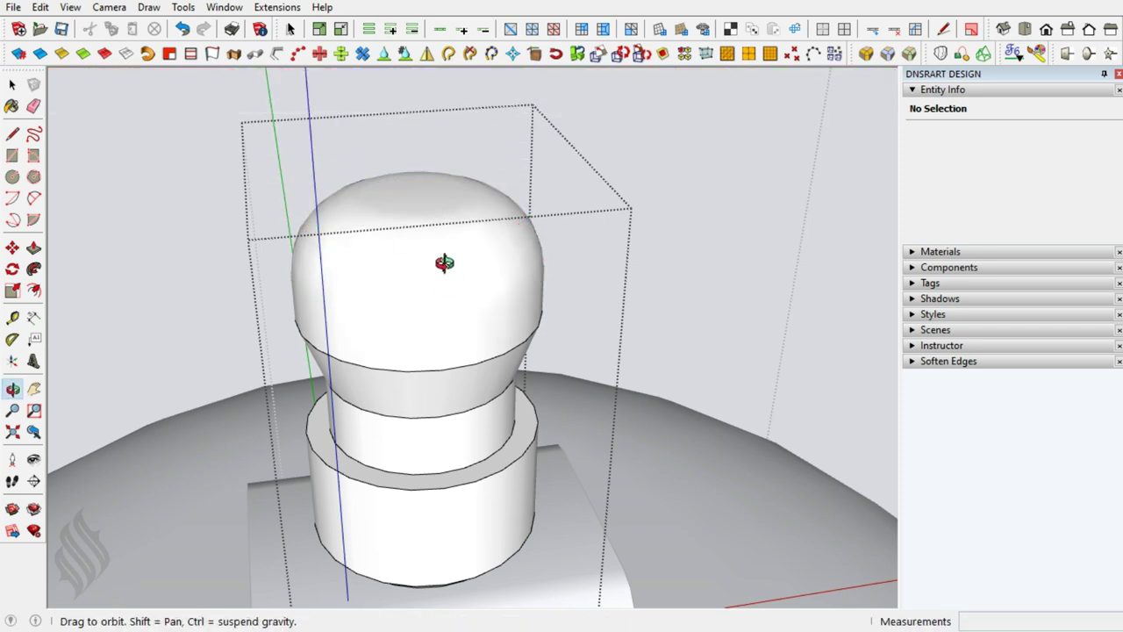
Scale the middle ring by 0.5 to a 0,100 cm radius, pinching the post's waist.
middle_click_drag(456, 292, 465, 432)
left_click(469, 433)
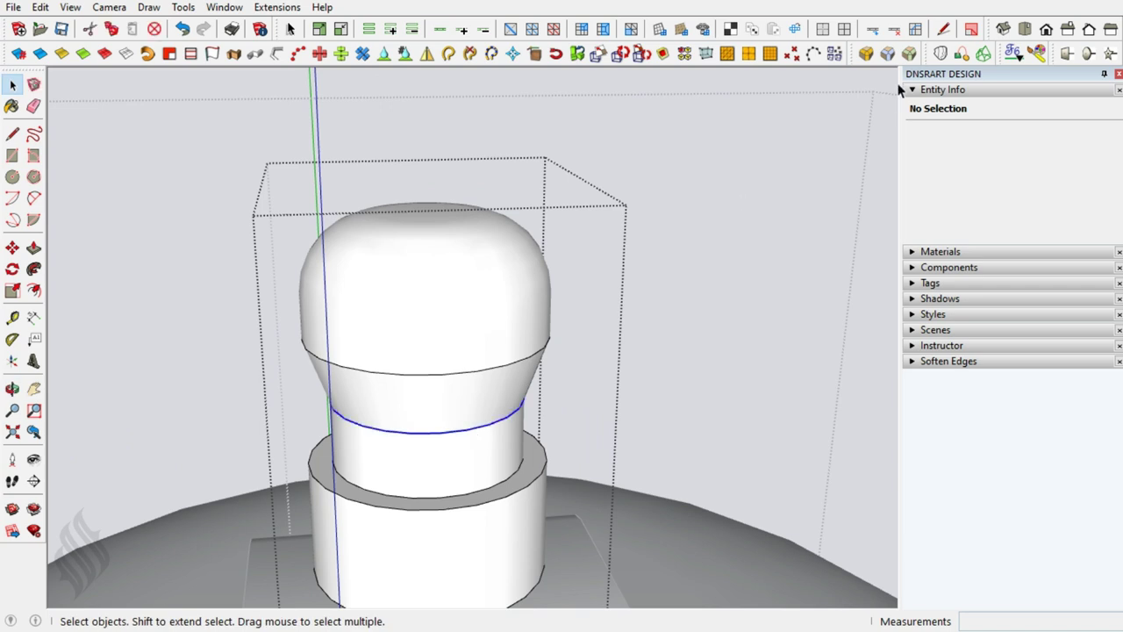
key("s")
left_click_drag(544, 426, 525, 427)
type(".5")
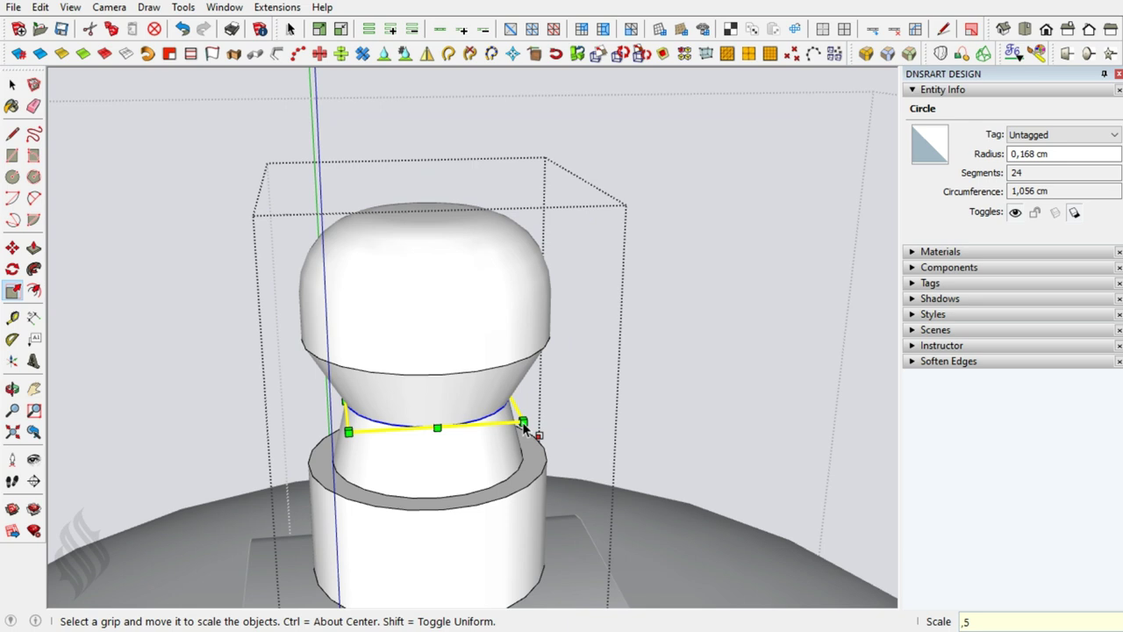
key("Return")
key("space")
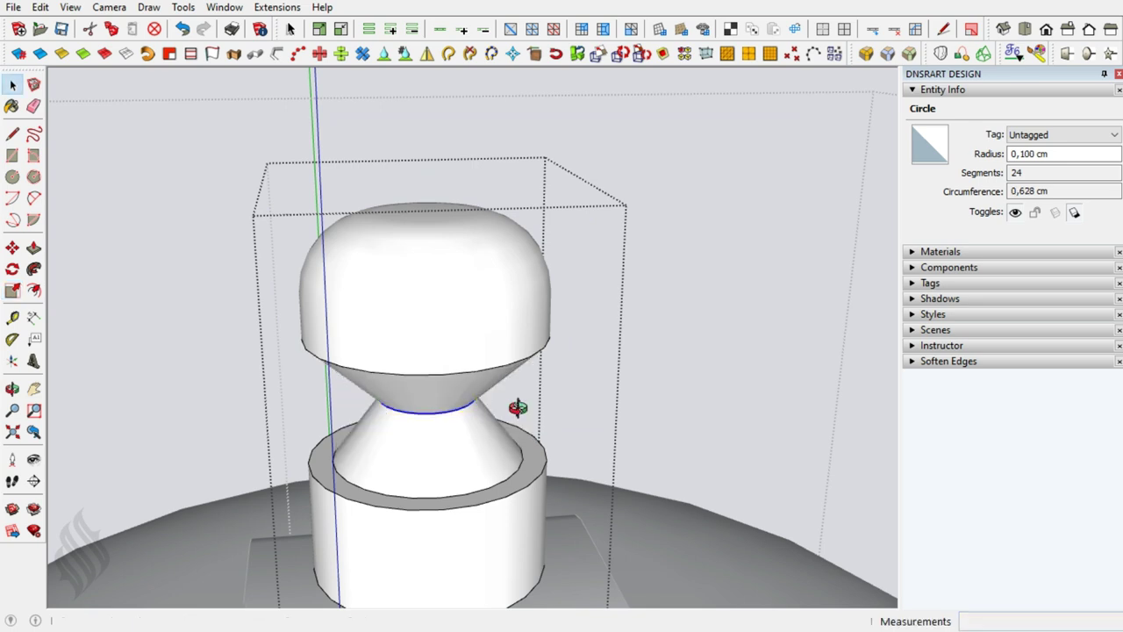
middle_click_drag(518, 407, 483, 278)
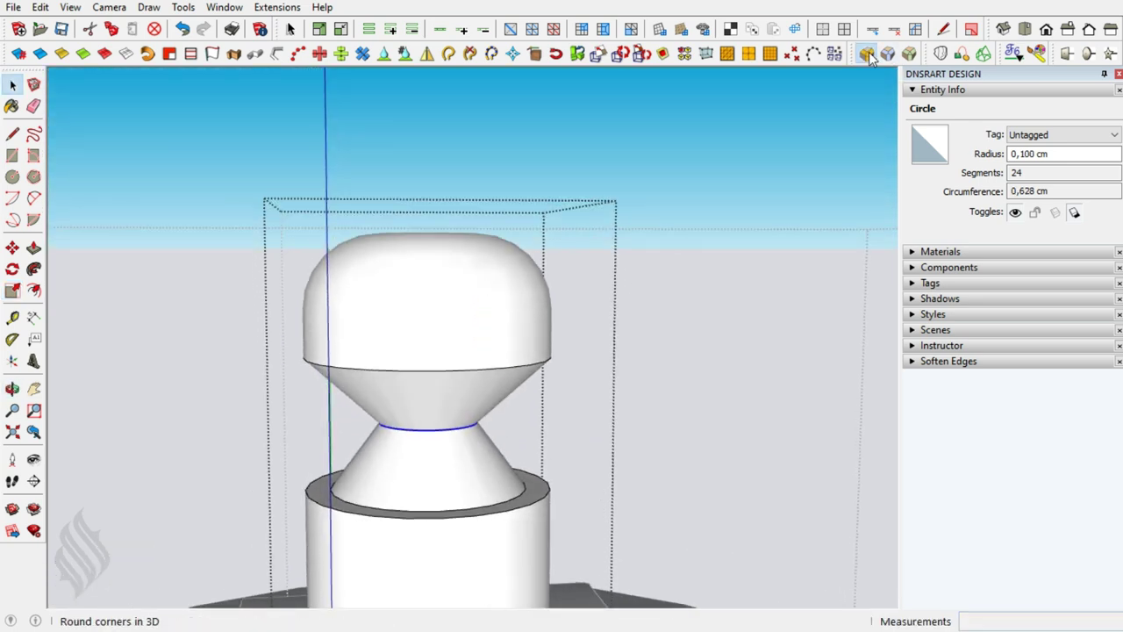
Round the pinched waist with Round Corner at a 0,150 cm offset.
left_click(867, 55)
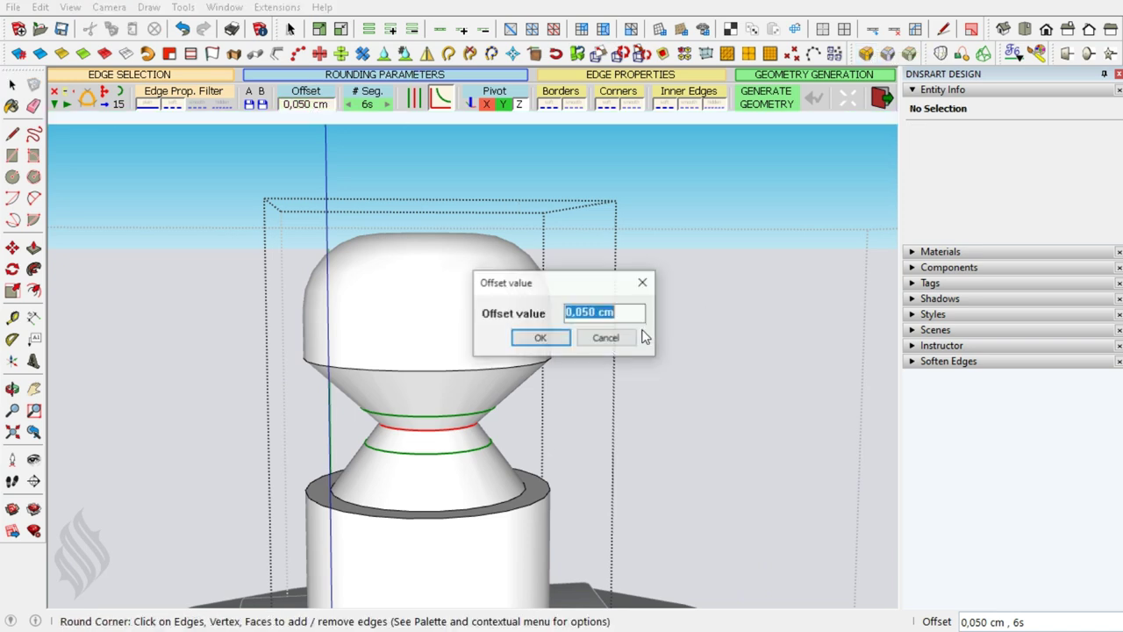
left_click(581, 312)
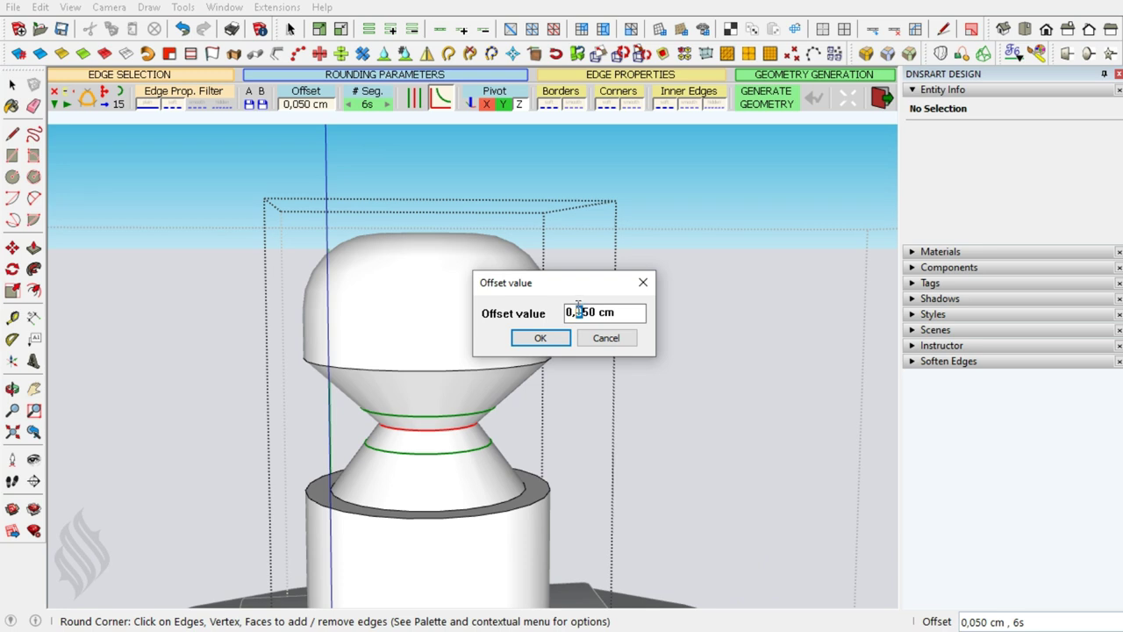
type("1")
left_click(540, 337)
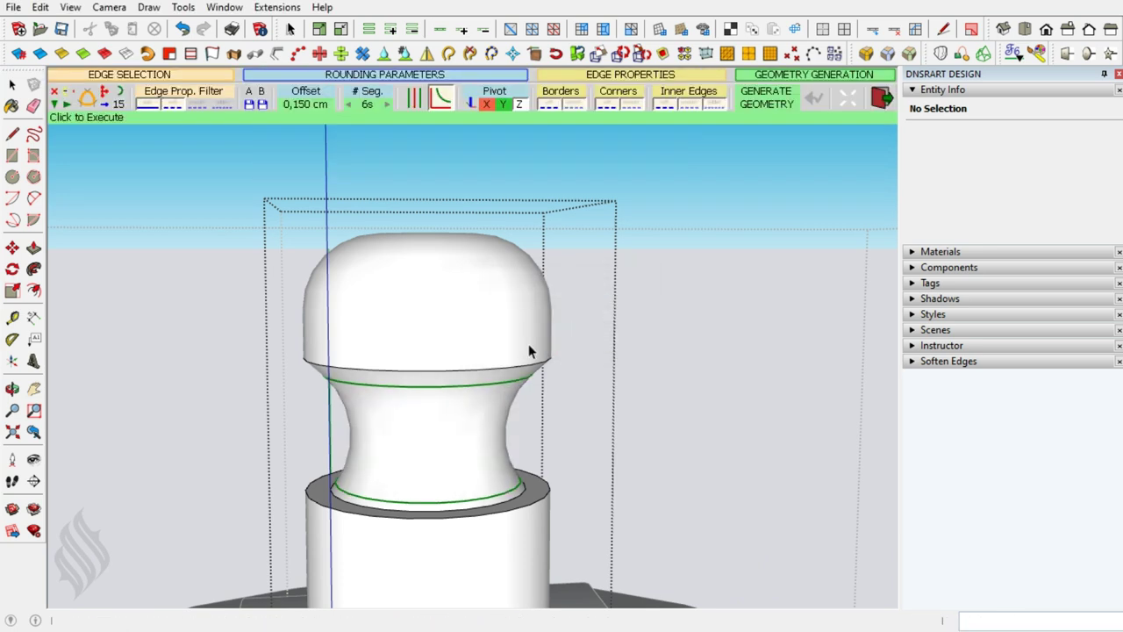
Select the ring under the knob's dome and the lower collar ring.
left_click(497, 366)
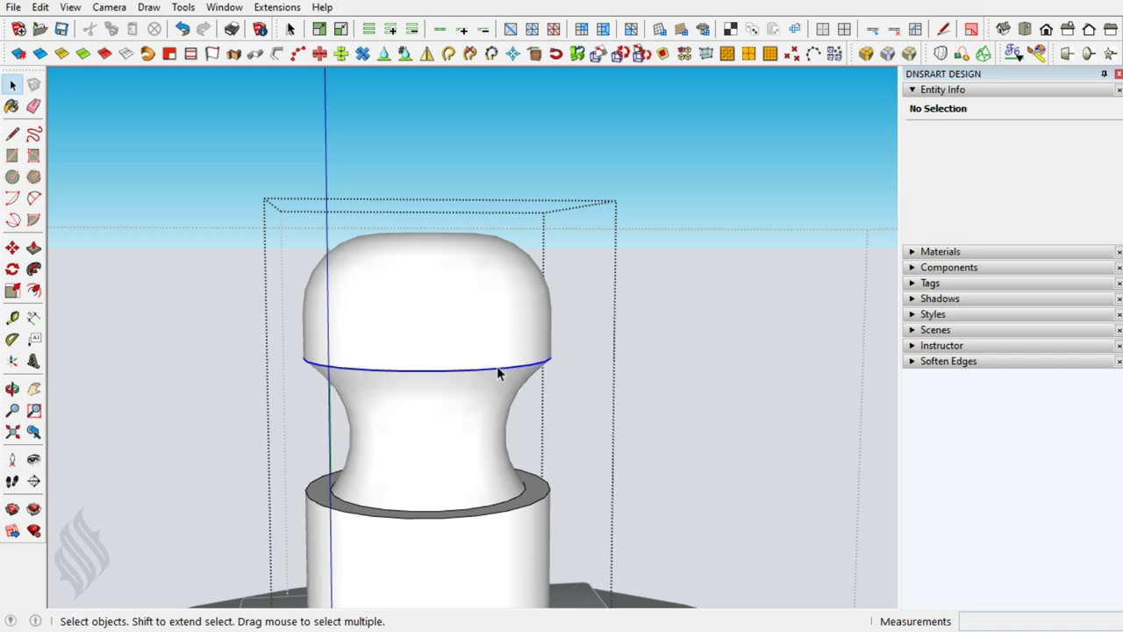
left_click(514, 508, "shift")
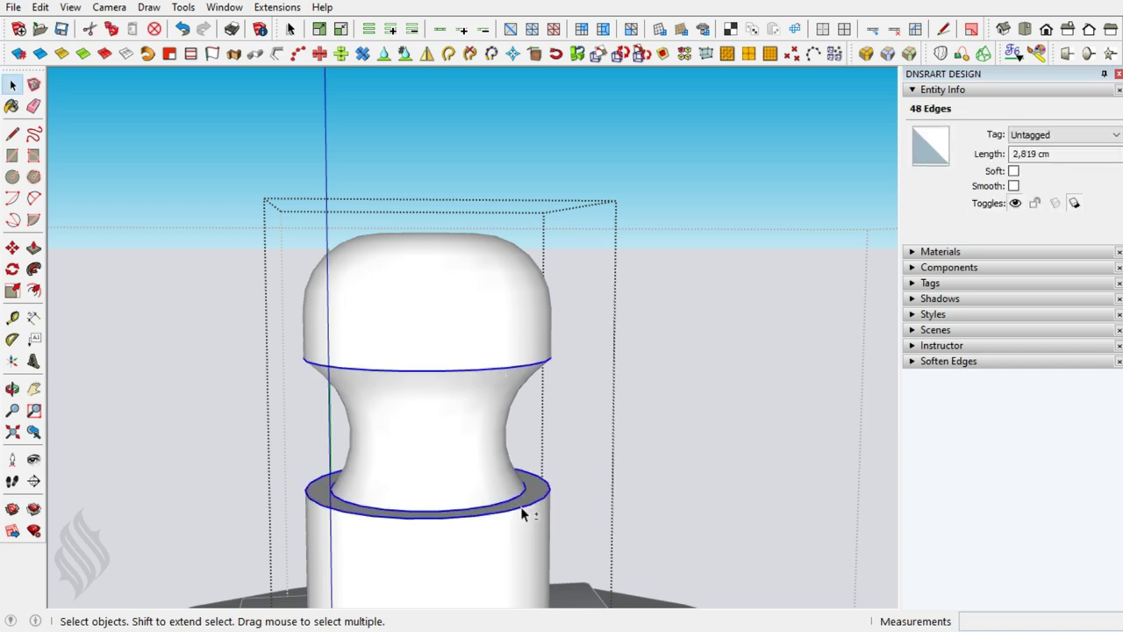
middle_click_drag(463, 387, 490, 565)
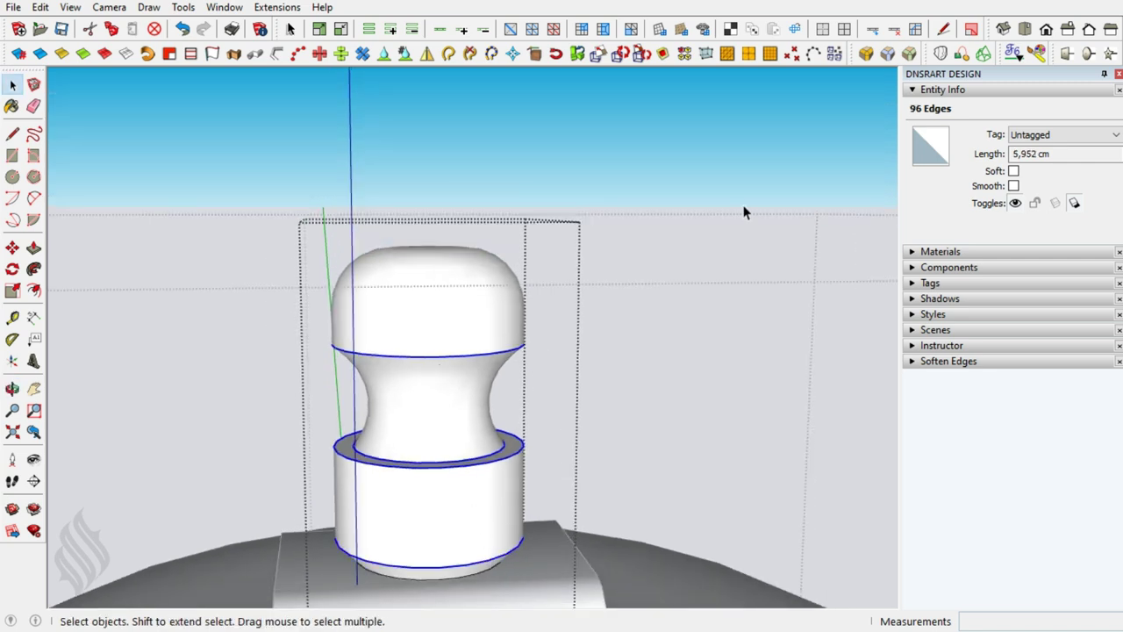
Round the selected dome-base and collar rims at 0,013 cm offset with 3 segments.
left_click(862, 58)
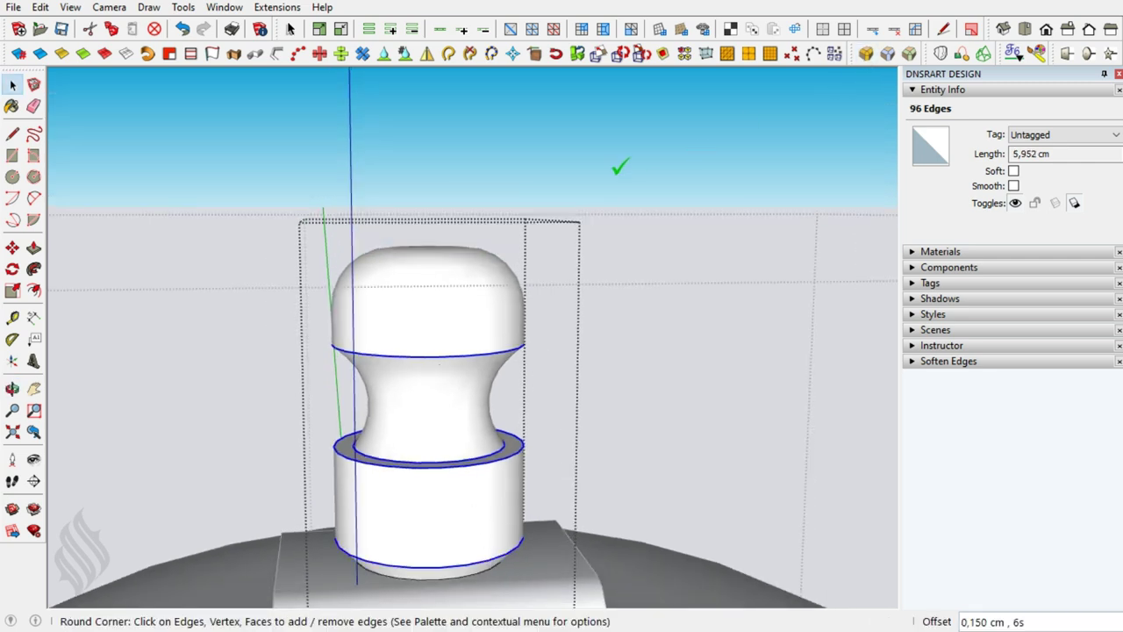
left_click(309, 103)
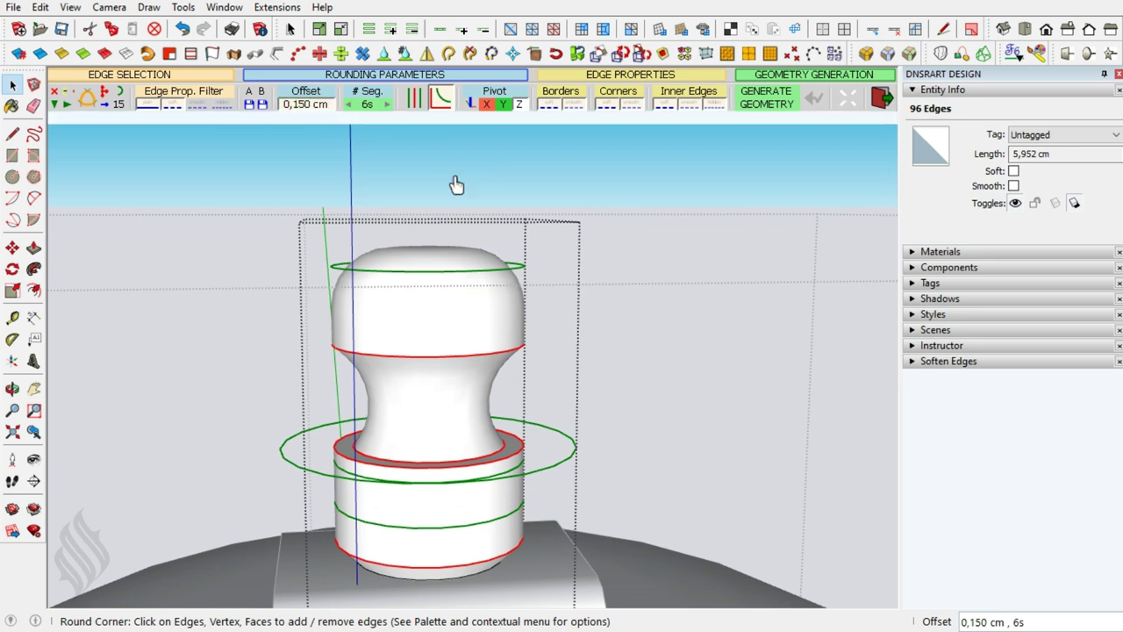
left_click(579, 311)
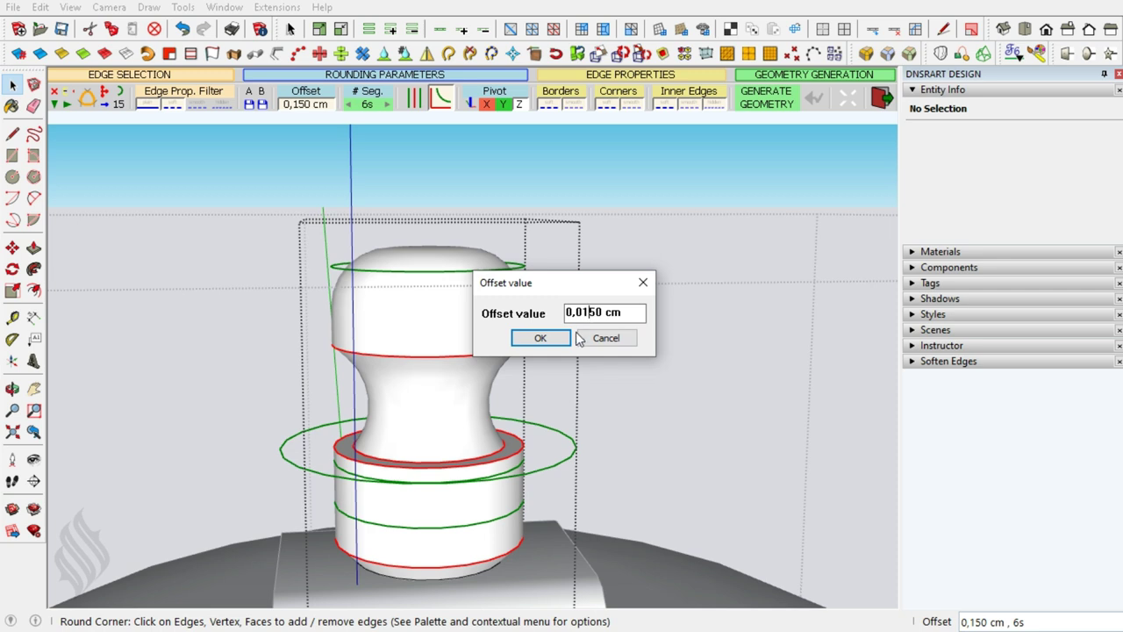
left_click(561, 338)
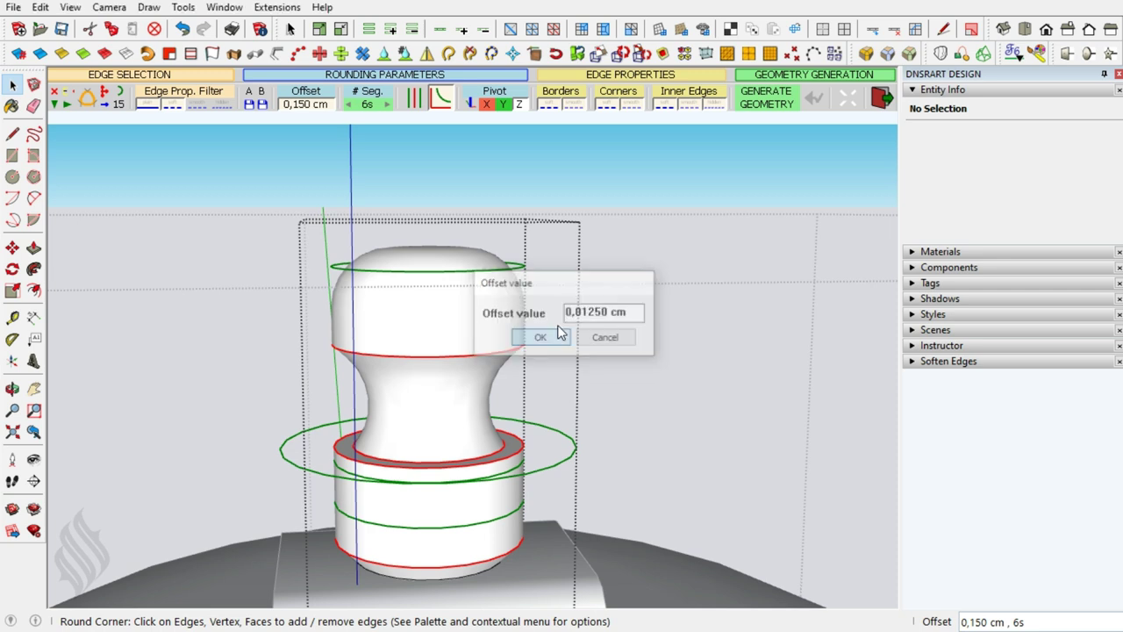
left_click(373, 114)
type("3")
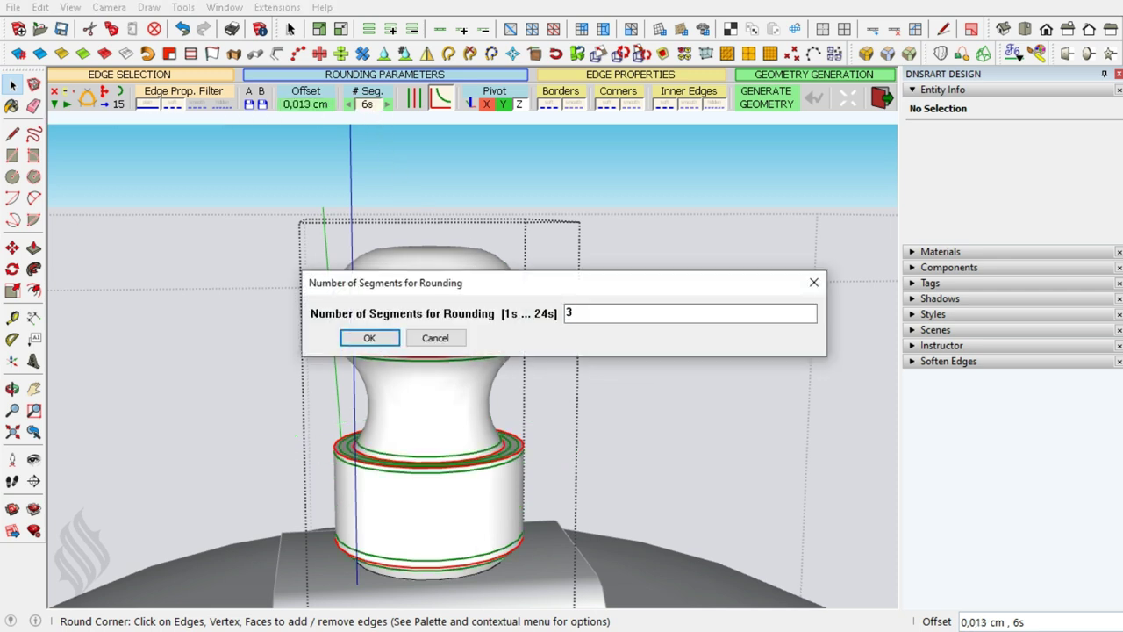
key("Return")
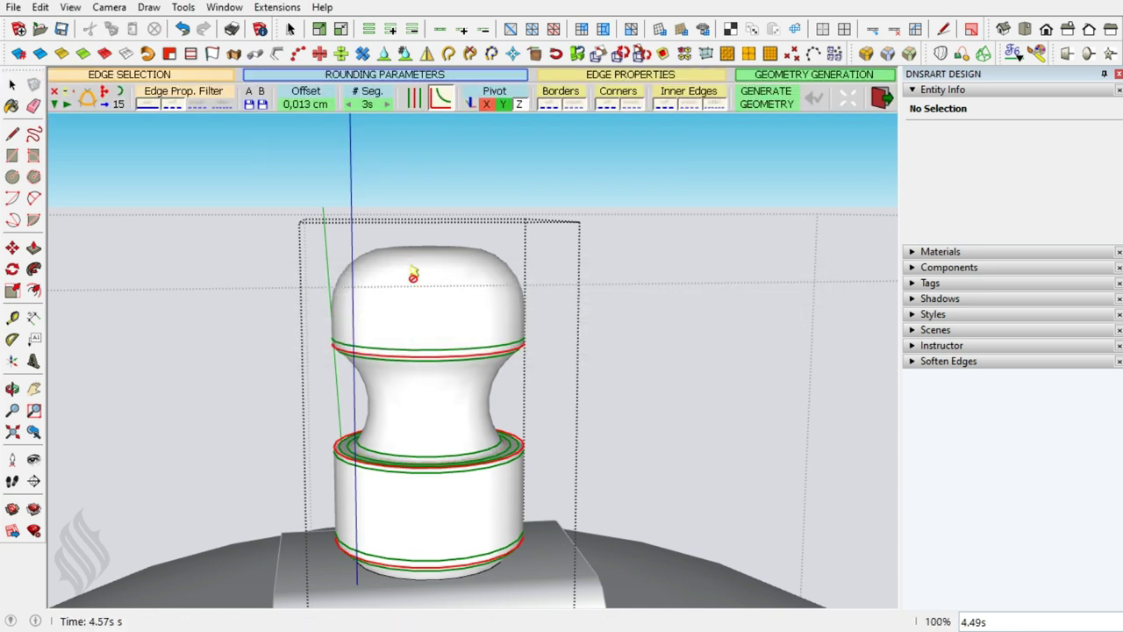
key("space")
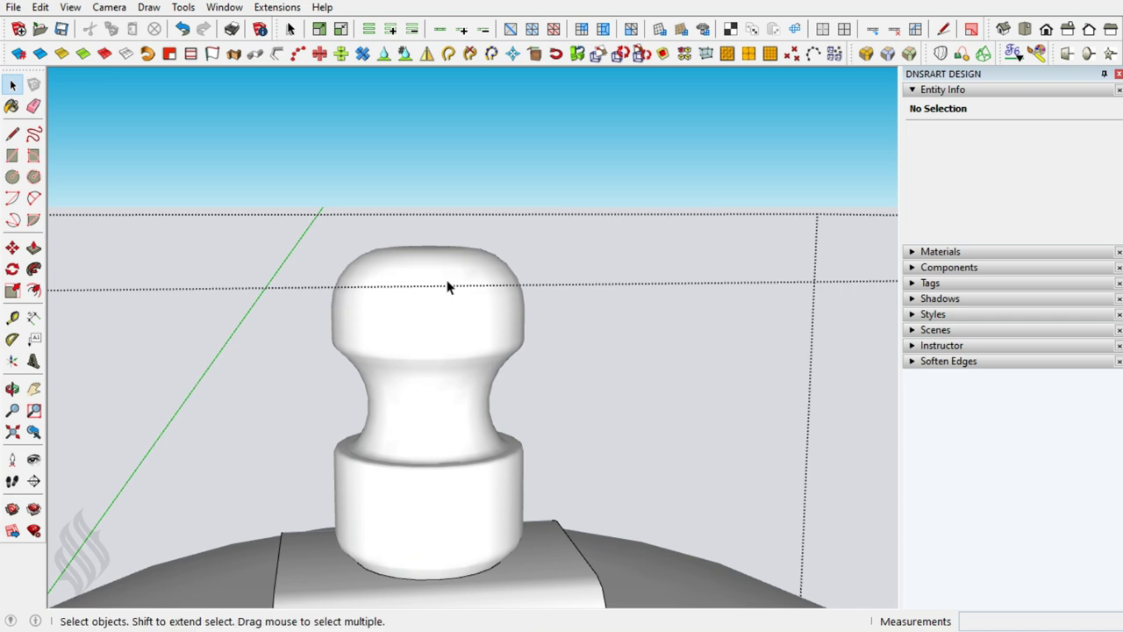
Pan, orbit and zoom to a low close-up of the knob atop the clock between the bells.
middle_click_drag(459, 284, 466, 299)
scroll(466, 298, "down", 3)
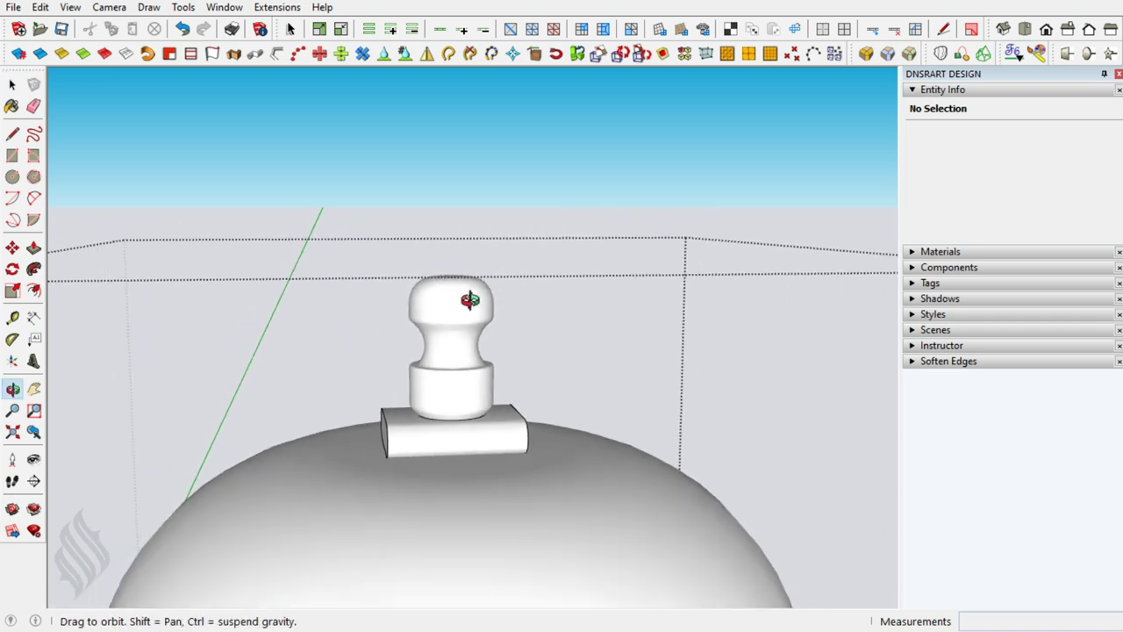
scroll(466, 297, "down", 3)
scroll(509, 355, "down", 2)
scroll(513, 353, "down", 3)
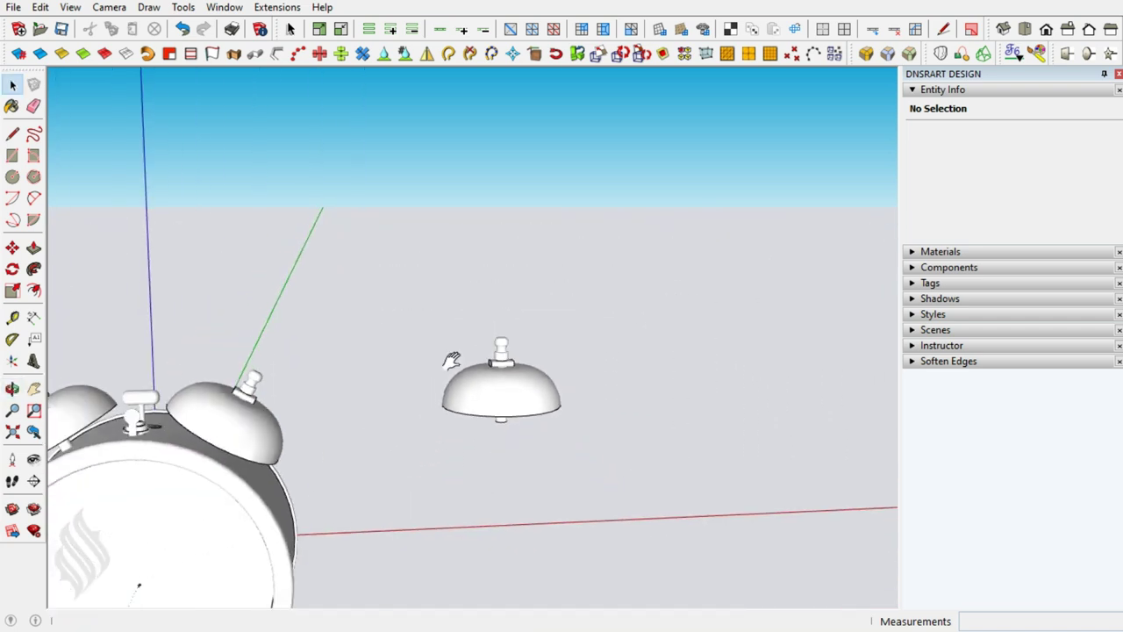
scroll(451, 359, "down", 2)
middle_click_drag(134, 406, 309, 397, "shift")
scroll(308, 398, "up", 2)
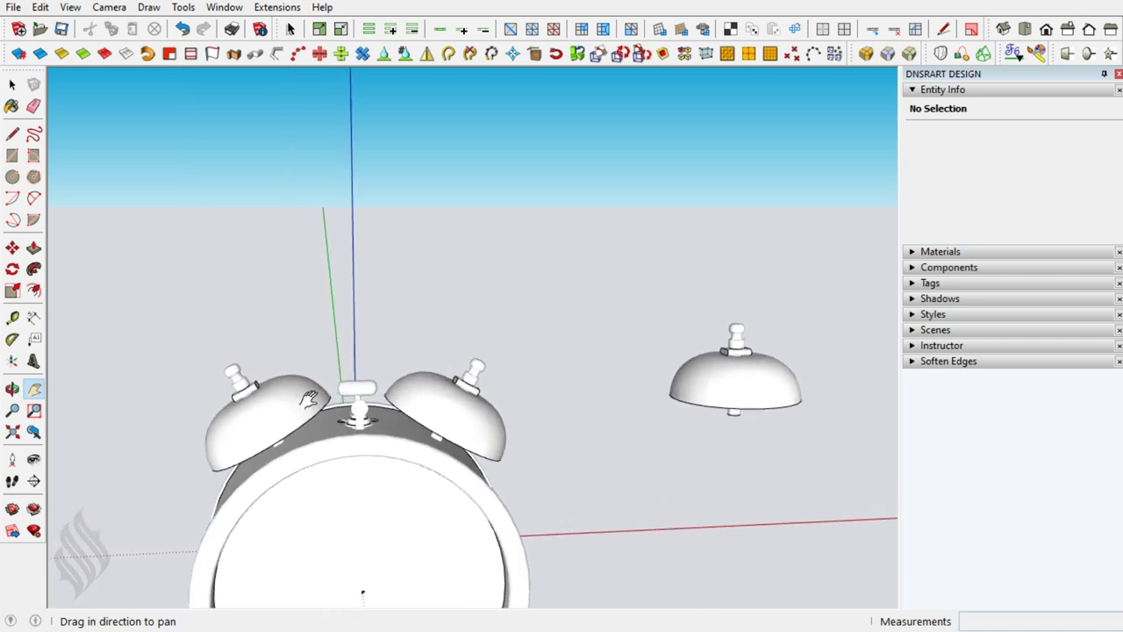
scroll(309, 398, "up", 2)
scroll(395, 412, "up", 3)
mouse_move(443, 417)
middle_mouse_down()
mouse_move(529, 416)
mouse_move(388, 384)
middle_mouse_up()
scroll(359, 359, "up", 2)
scroll(352, 362, "up", 2)
scroll(354, 363, "up", 2)
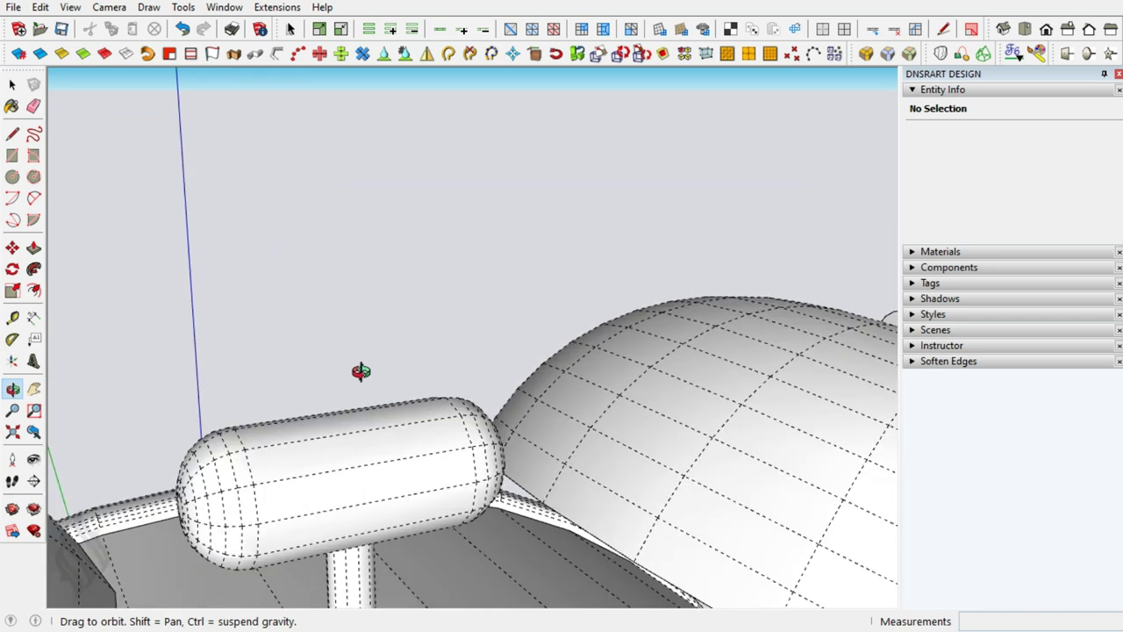
mouse_move(351, 439)
middle_mouse_down()
mouse_move(477, 454)
mouse_move(472, 445)
middle_mouse_up()
scroll(476, 452, "up", 2)
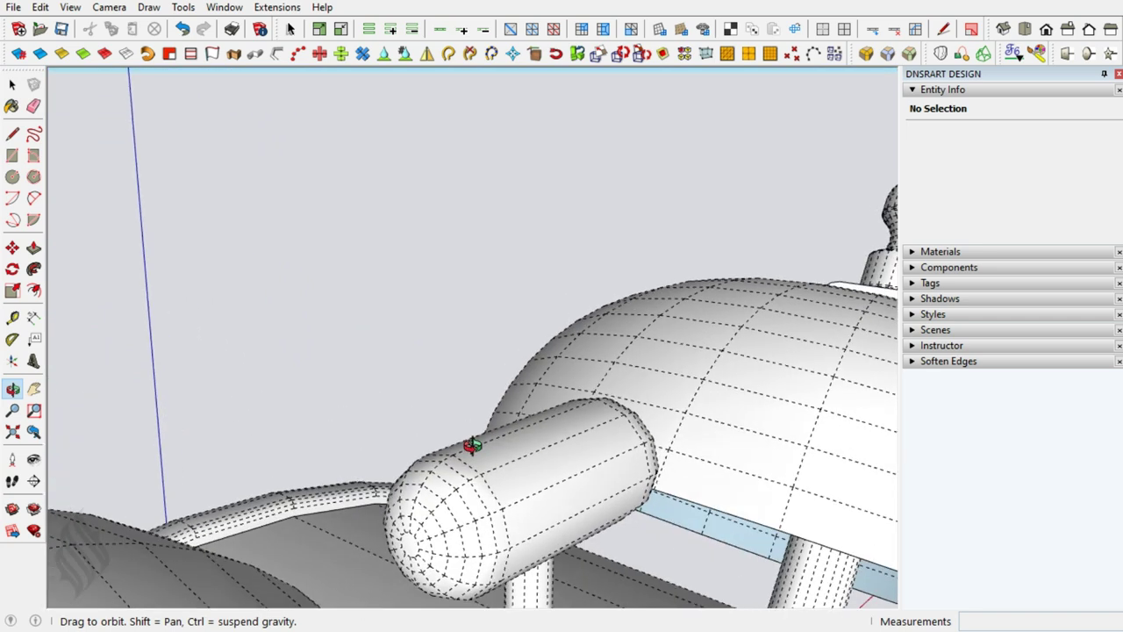
Draw a 2,250 cm vertical line up the blue axis from the knob's top and select it.
key("l")
left_click(531, 424)
type("2,25")
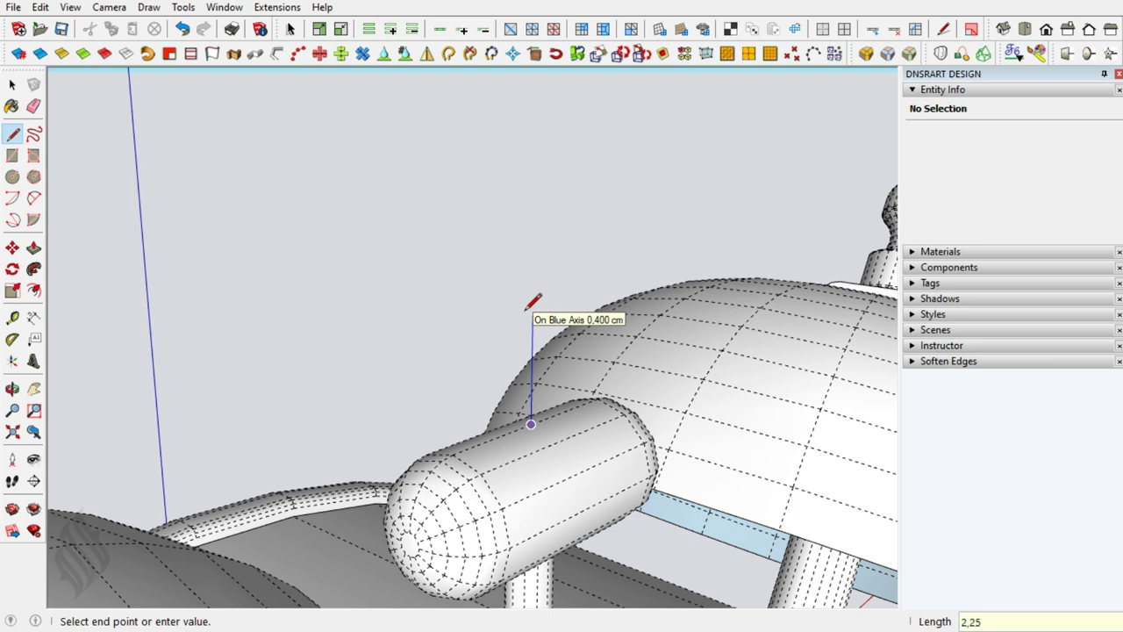
key("Return")
mouse_move(525, 314)
middle_mouse_down()
mouse_move(531, 402)
mouse_move(419, 376)
mouse_move(401, 341)
middle_mouse_up()
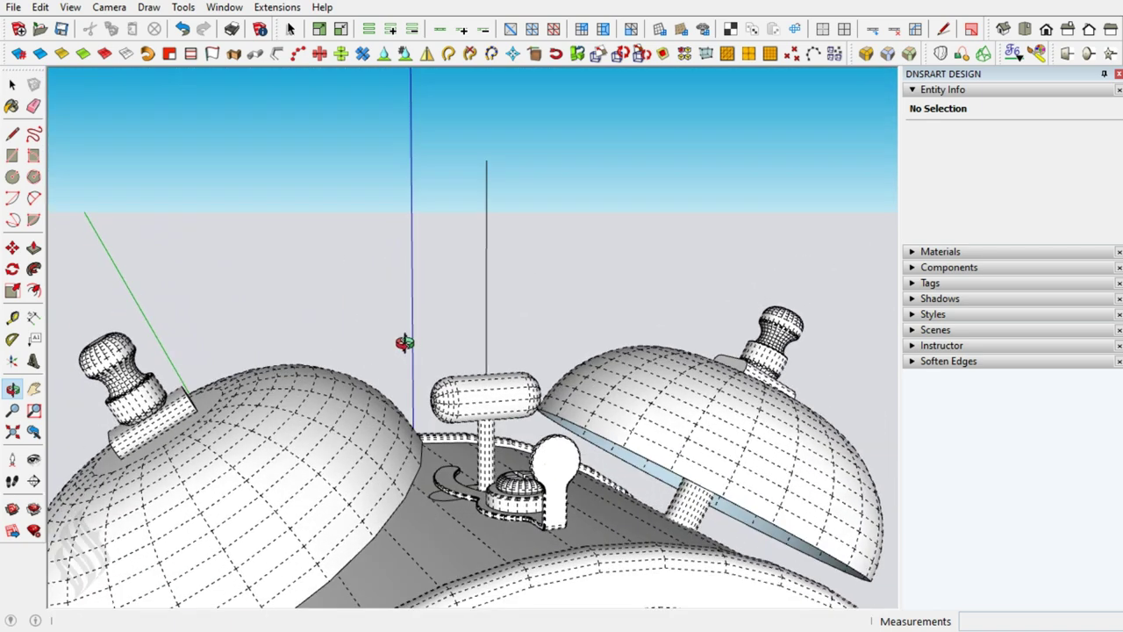
left_click(485, 215)
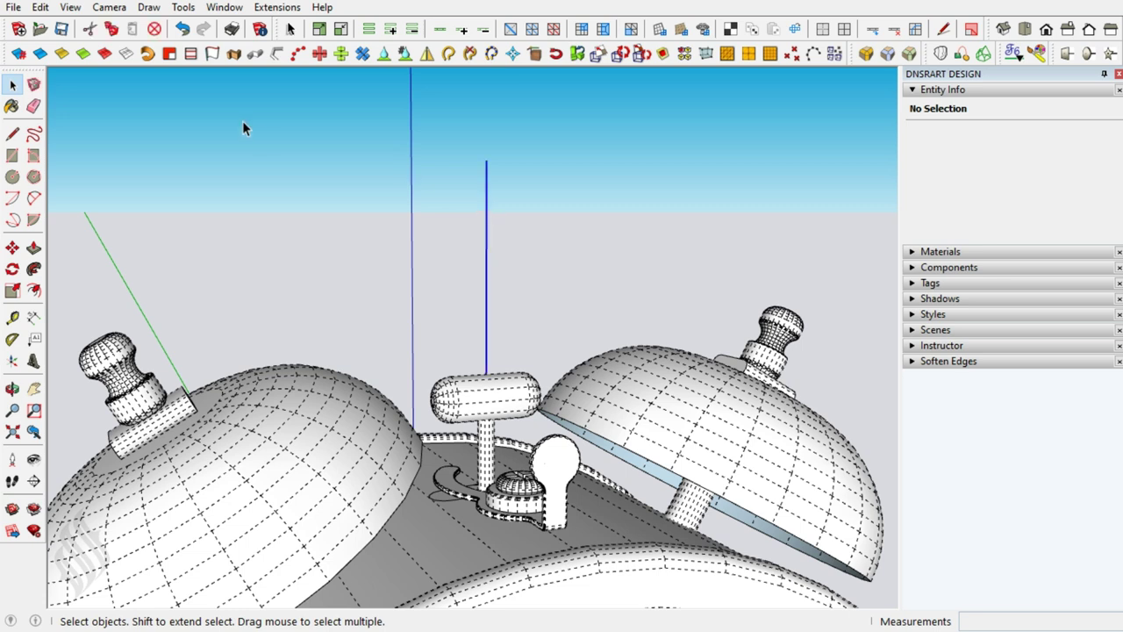
Extrude the vertical edge sideways into a flat upright panel and make it a group.
left_click(220, 56)
left_click(486, 161)
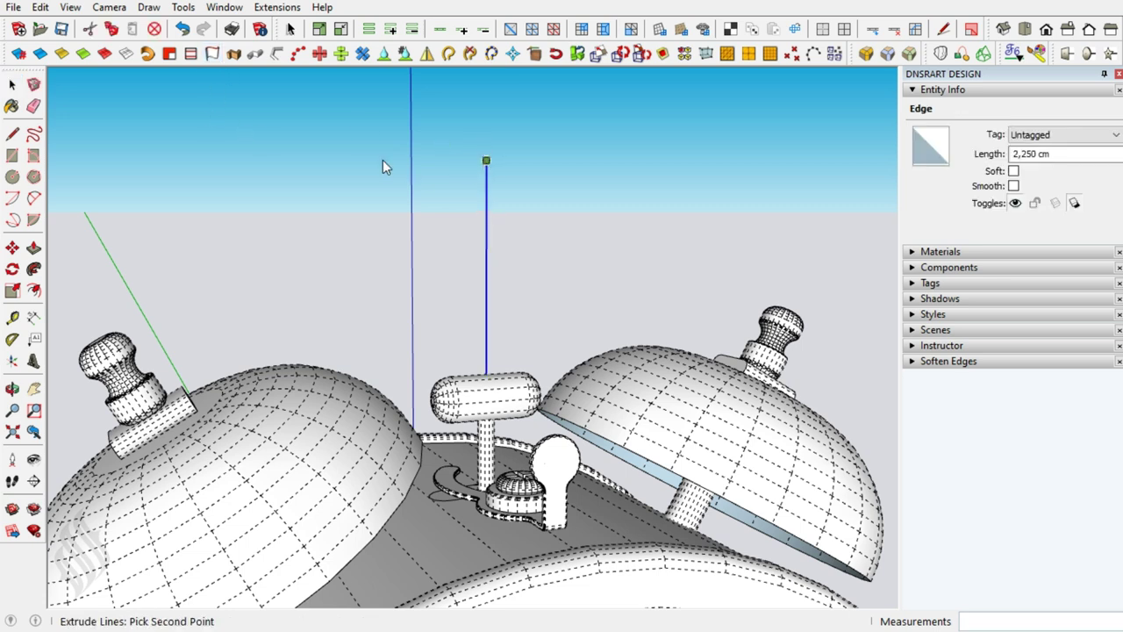
left_click(87, 161)
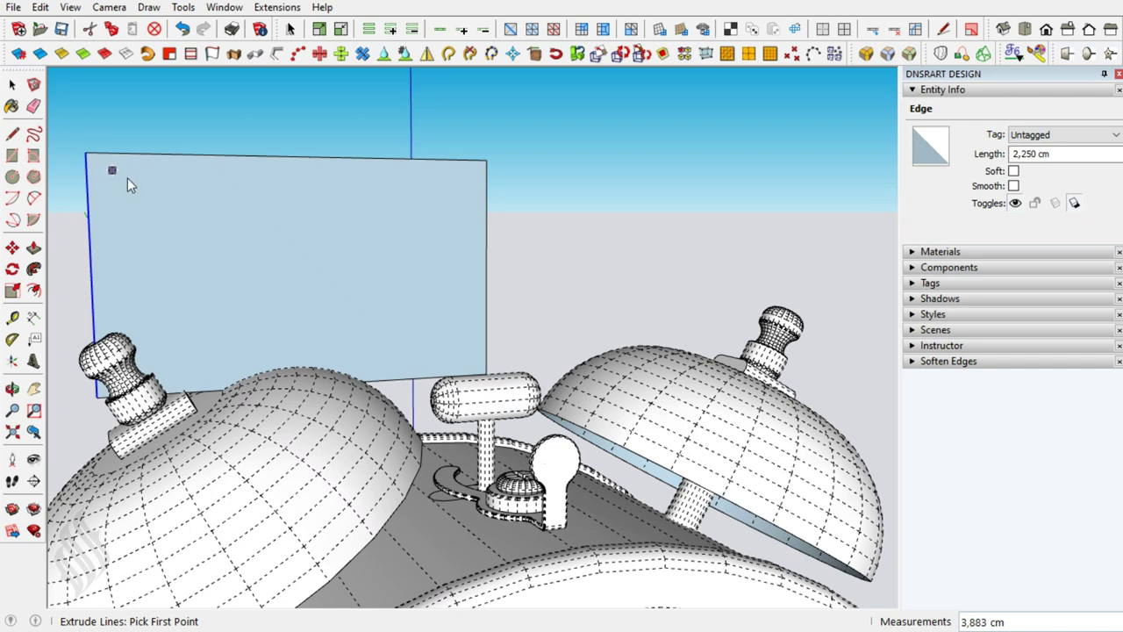
key("space")
double_click(397, 348)
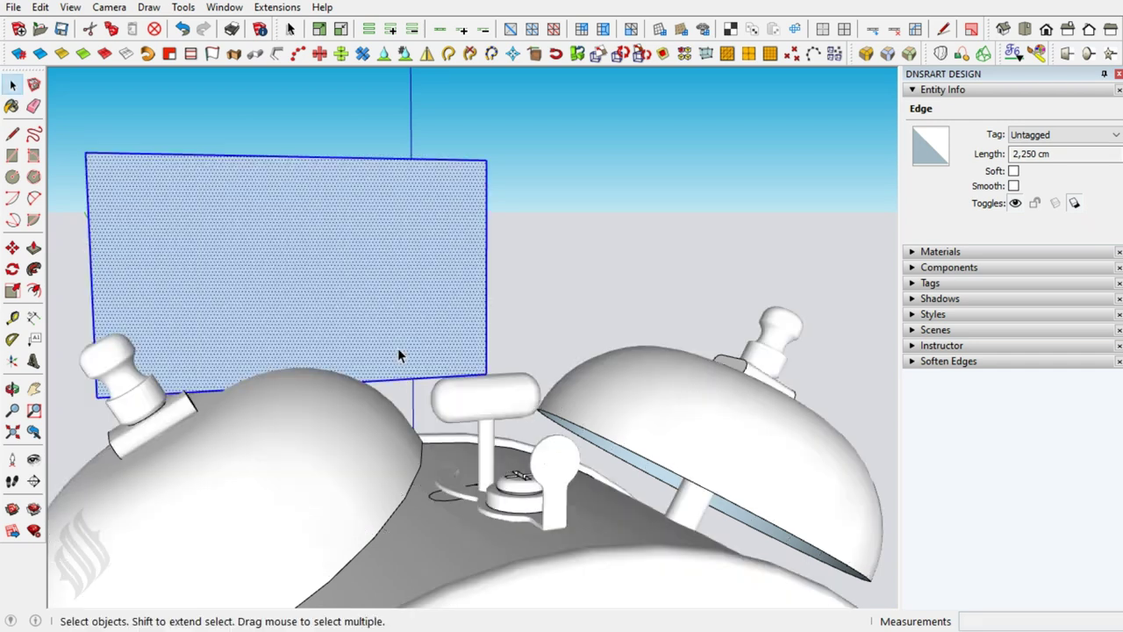
right_click(397, 348)
left_click(454, 220)
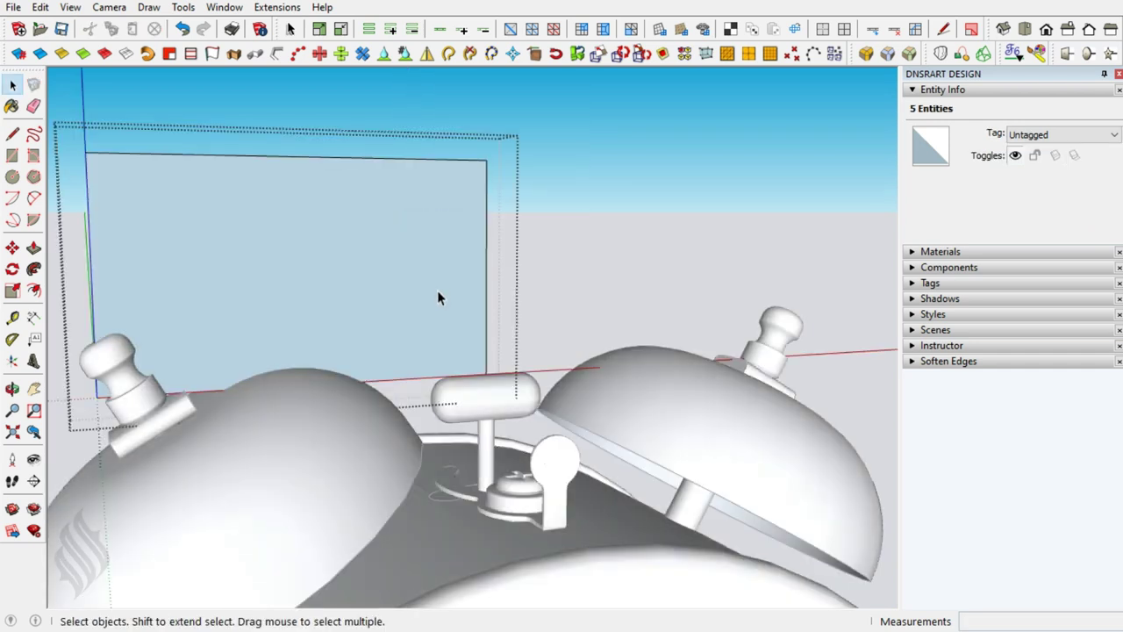
Inside the group, move the panel's bottom edge down toward the clock.
double_click(437, 290)
left_click(414, 383)
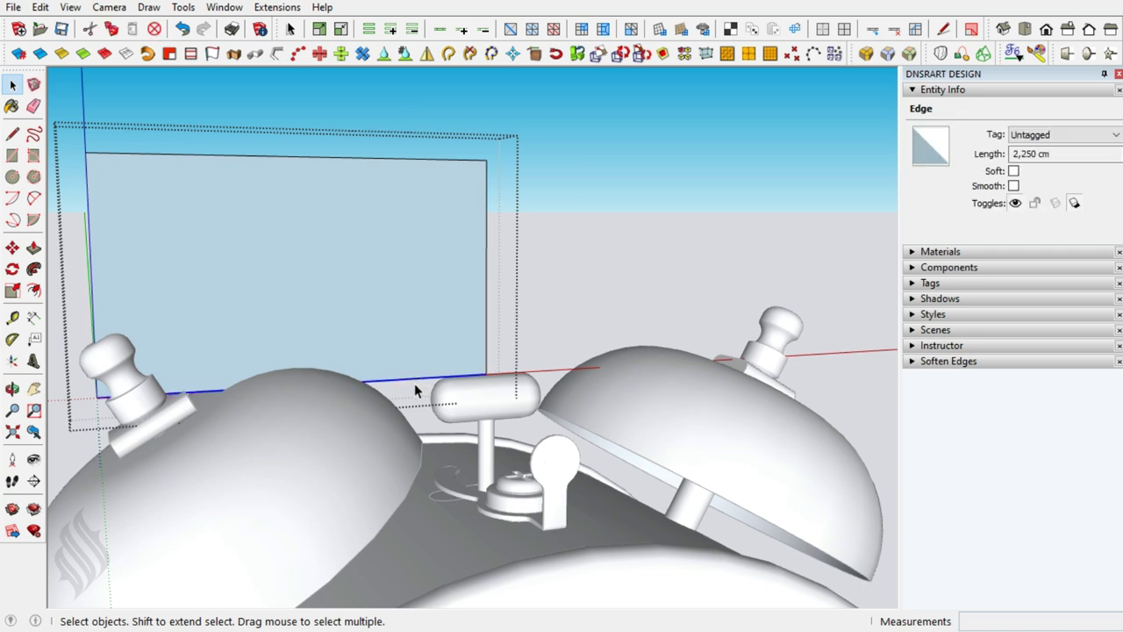
key("m")
left_click(413, 389)
left_click(413, 395)
key("o")
scroll(183, 328, "up", 2)
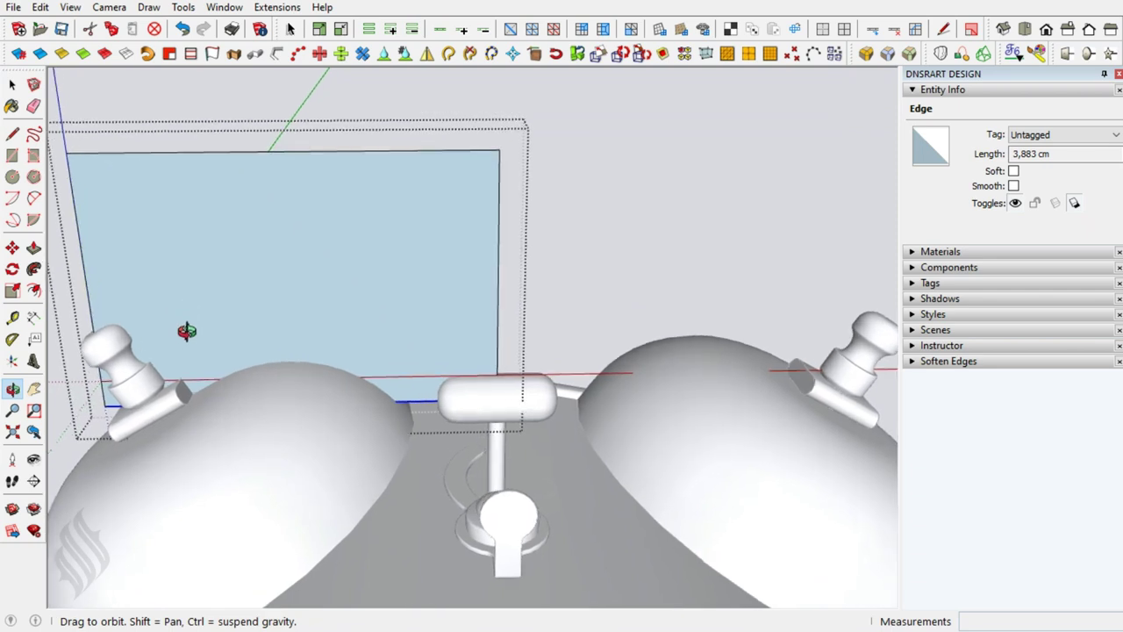
scroll(183, 328, "up", 2)
scroll(183, 351, "up", 2)
key("space")
scroll(195, 400, "up", 2)
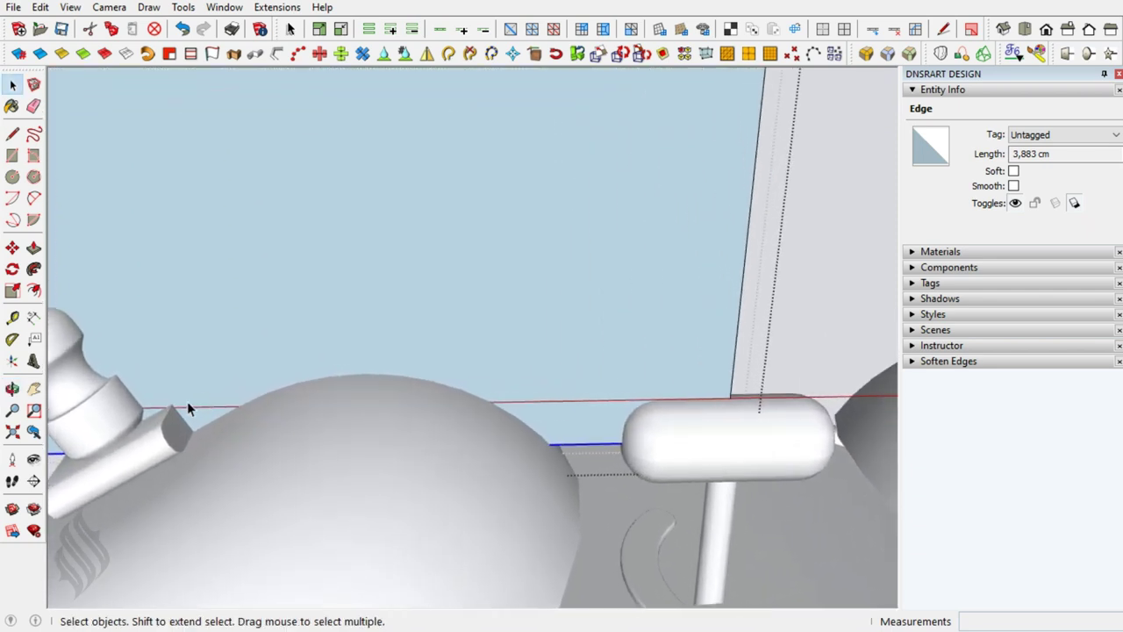
scroll(180, 402, "up", 2)
Draw a diagonal from the bell stem's corner and a horizontal base edge across the panel.
key("l")
left_click(166, 406)
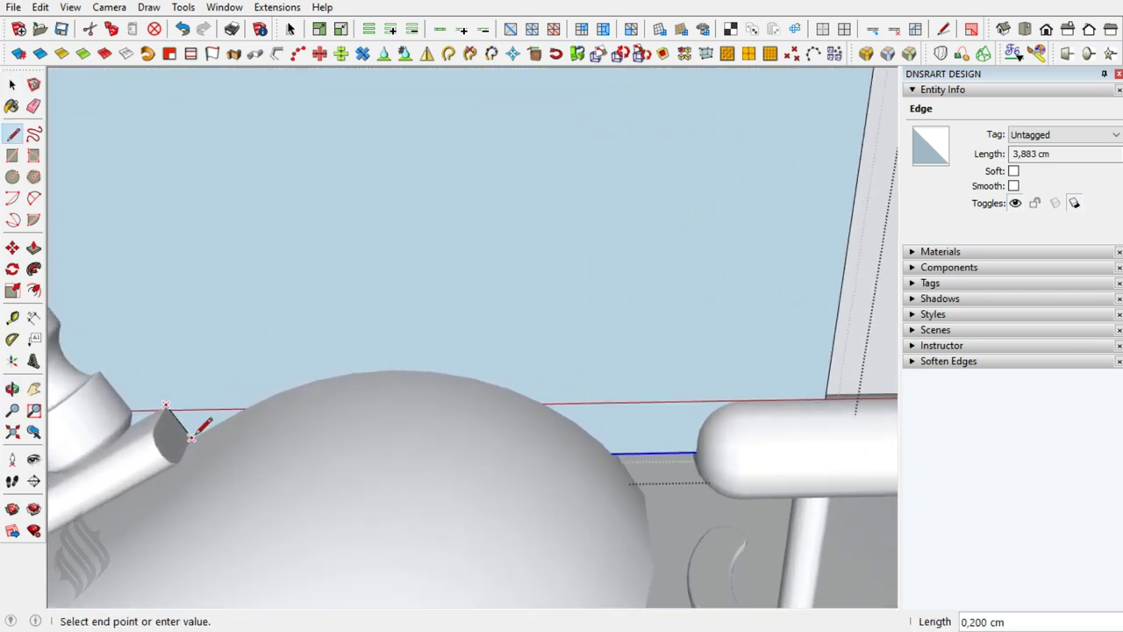
key("space")
key("l")
left_click(178, 422)
left_click(281, 363)
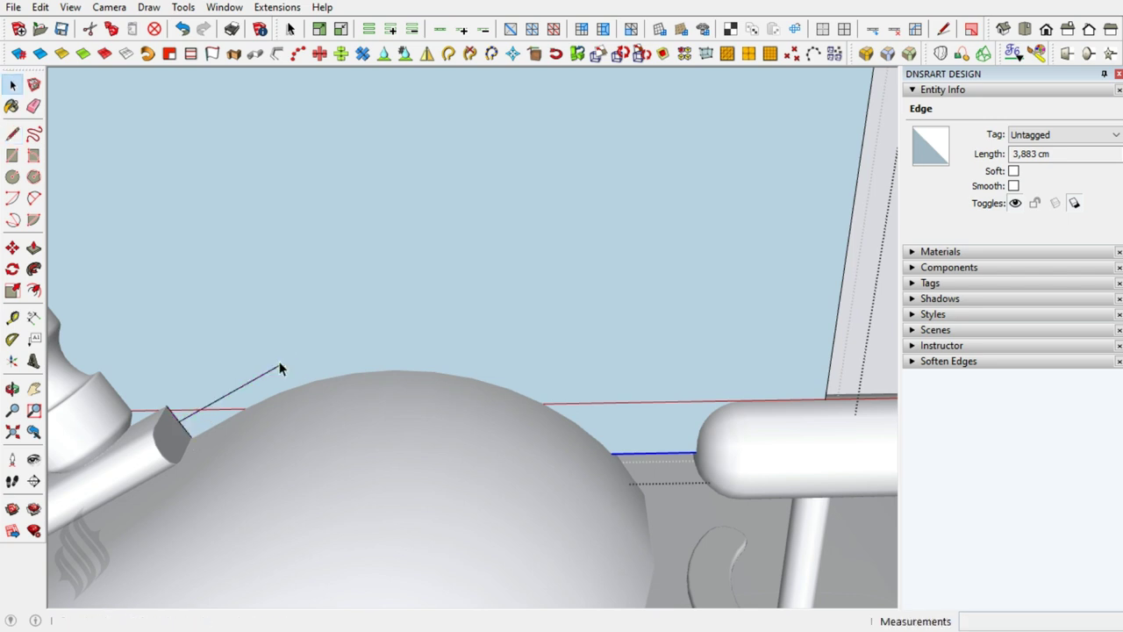
key("space")
key("l")
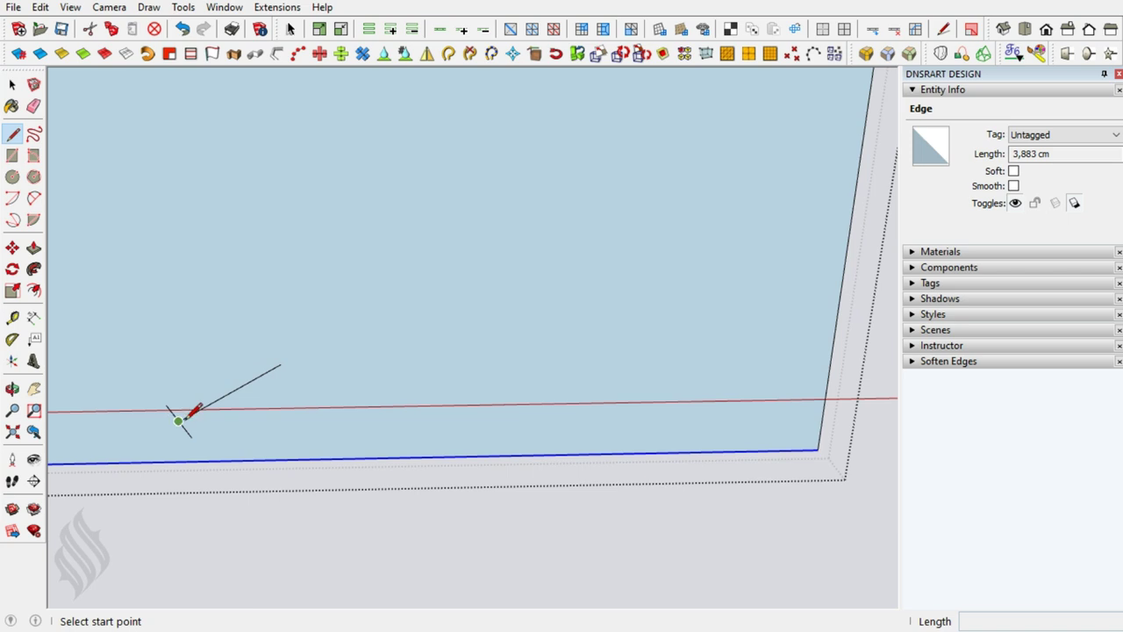
left_click(178, 421)
left_click(823, 410)
key("space")
key("l")
Add a short upright line forming the small triangle and erase the overhanging edges.
left_click(179, 421)
type(",35")
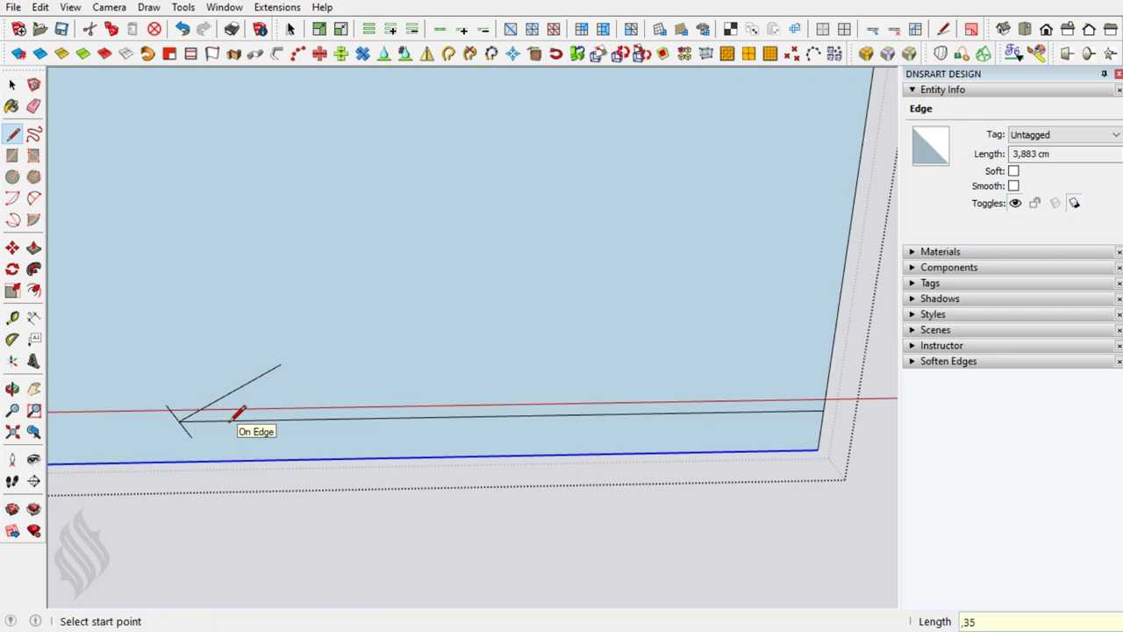
left_click(253, 419)
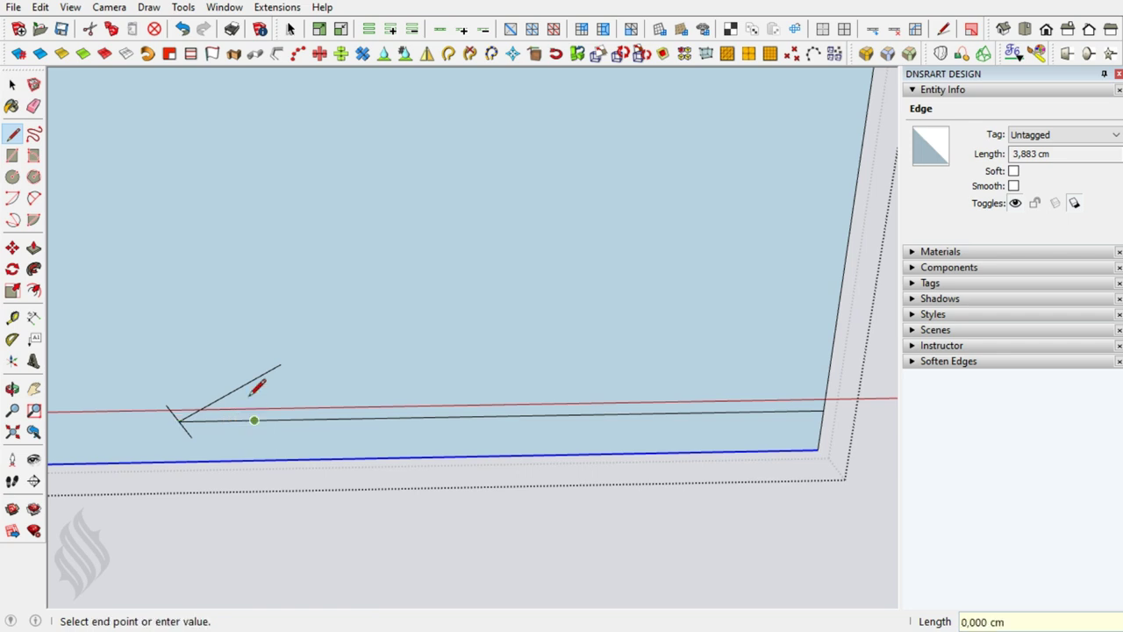
left_click(253, 380)
key("e")
left_click(265, 371)
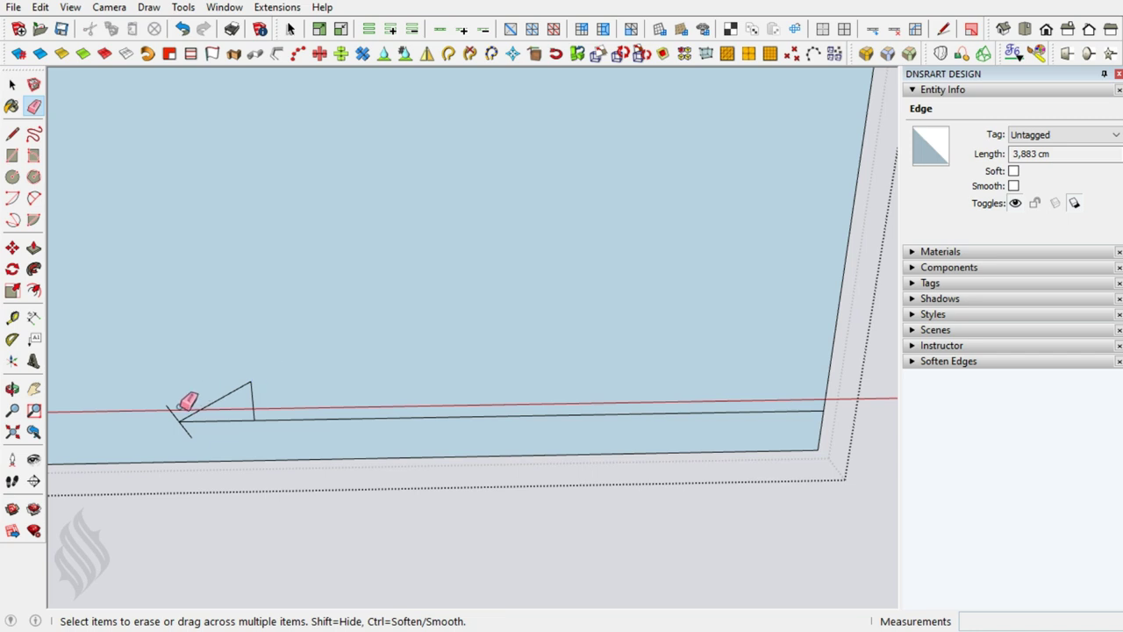
left_click(182, 424)
key("space")
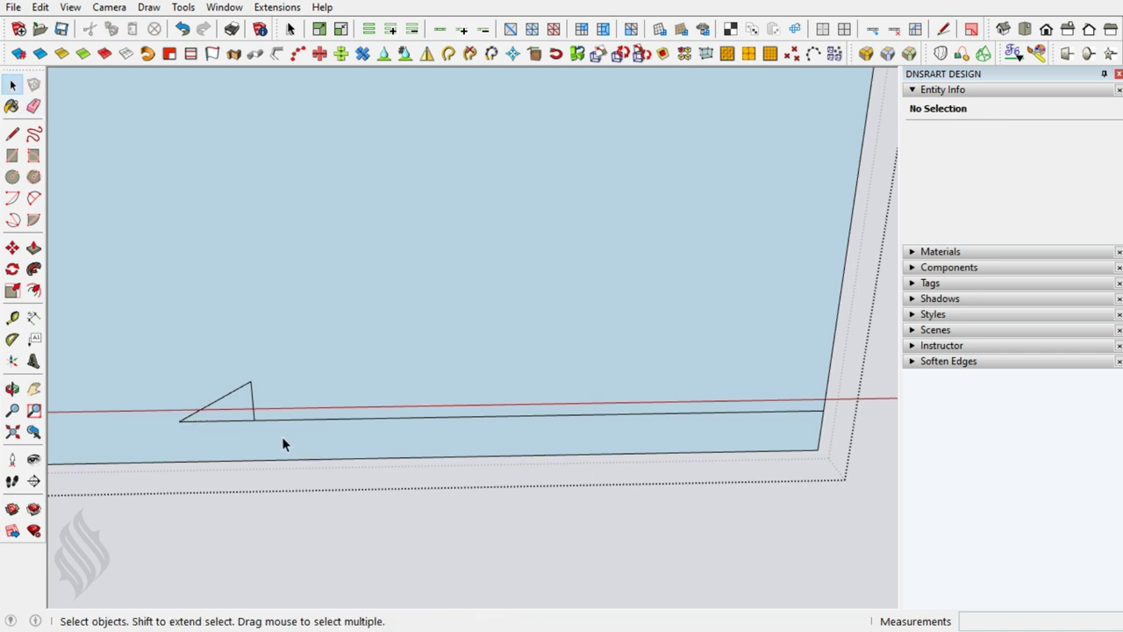
Draw the two upright lines on the base edge, the right one 5 units tall.
key("l")
left_click(254, 419)
type(",222")
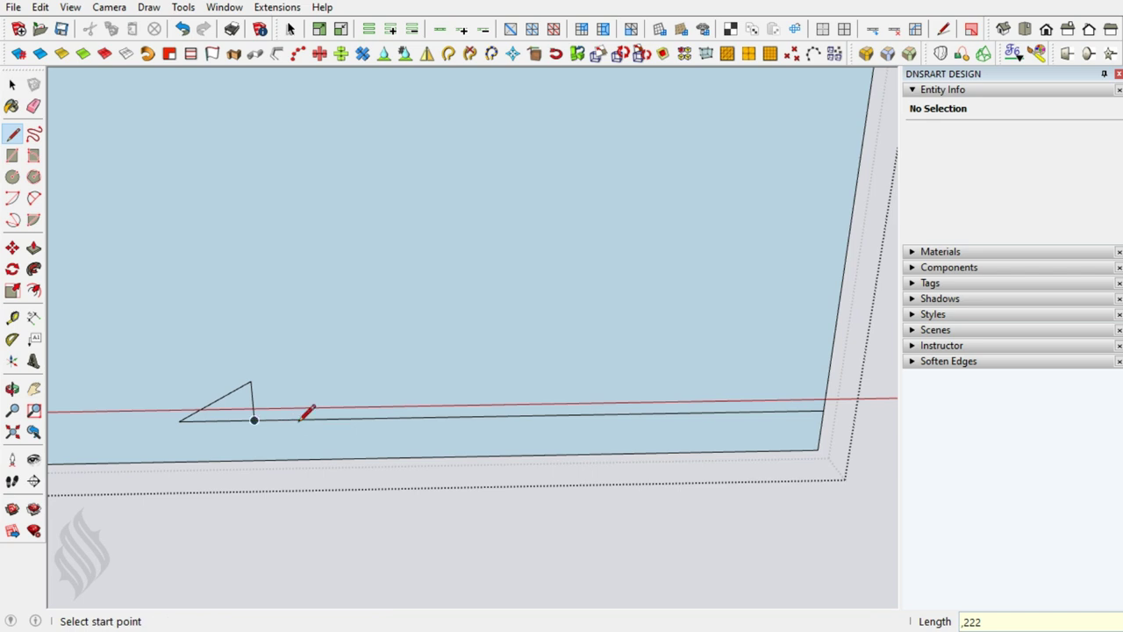
left_click(301, 419)
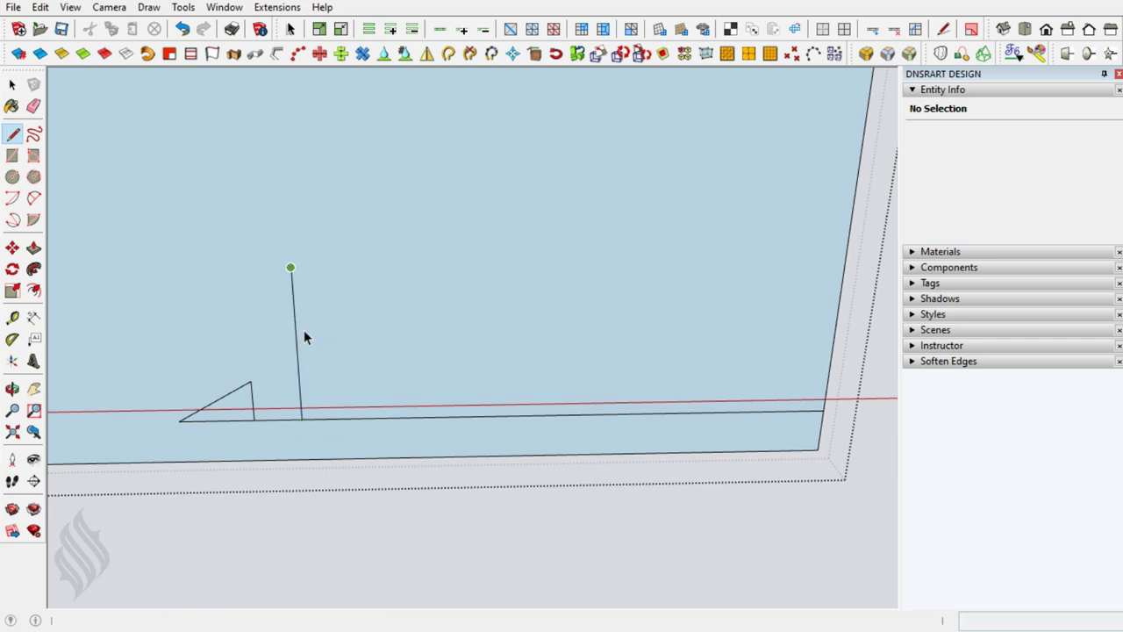
key("space")
key("l")
left_click(301, 418)
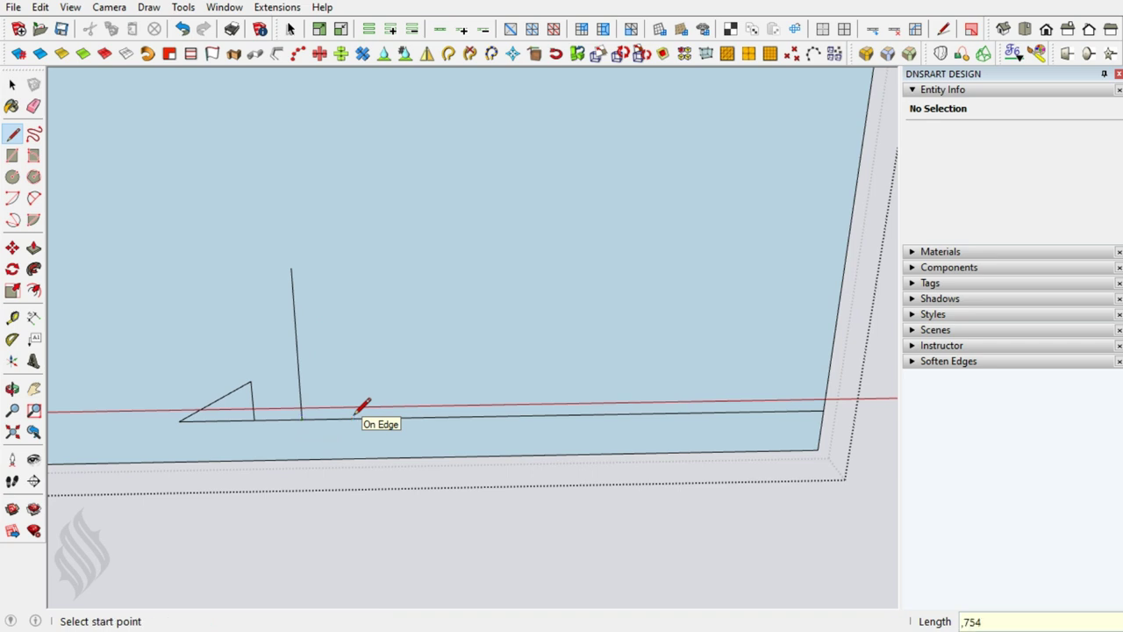
left_click(462, 415)
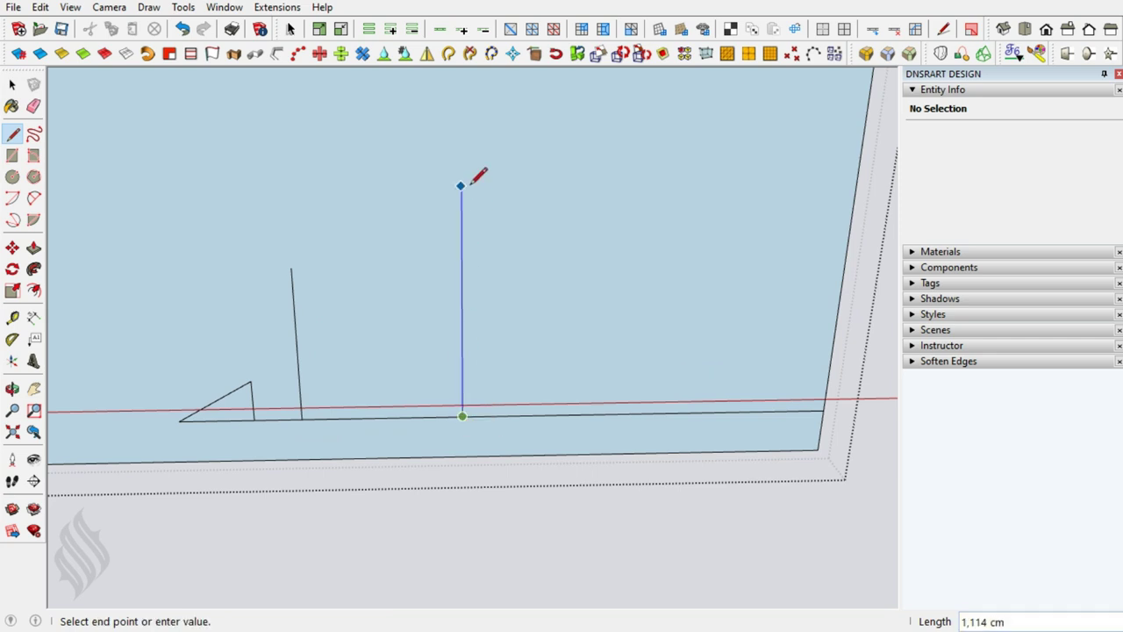
type("5")
key("Return")
middle_click_drag(472, 183, 474, 304, "shift")
Draw a 12-segment arc from the short line's top to the tall line's top.
key("a")
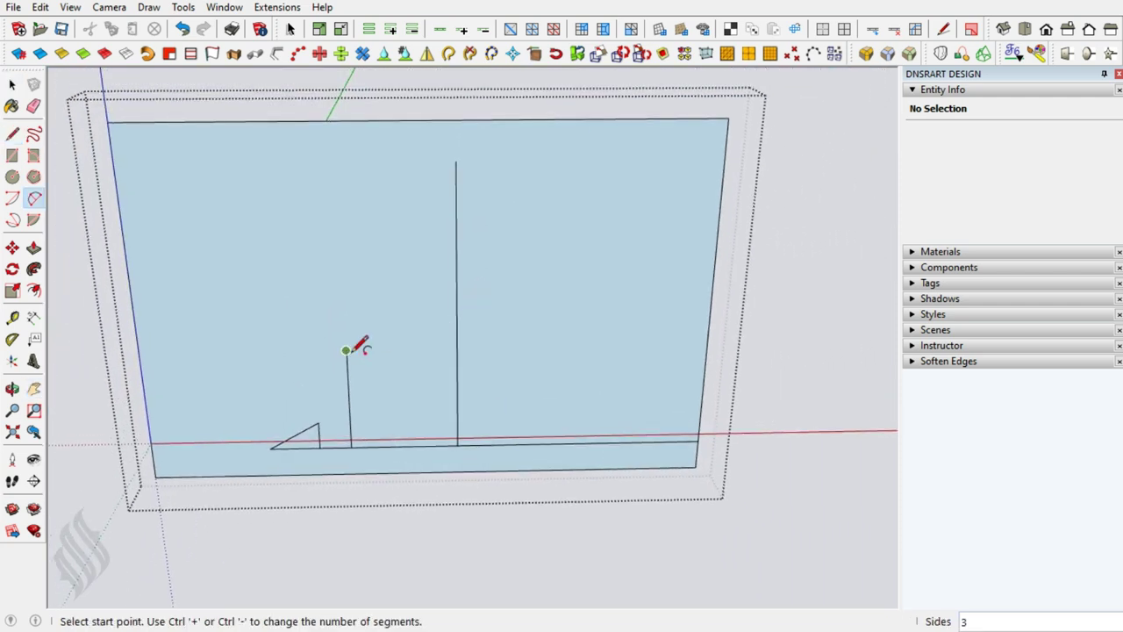
left_click(346, 351)
left_click(457, 159)
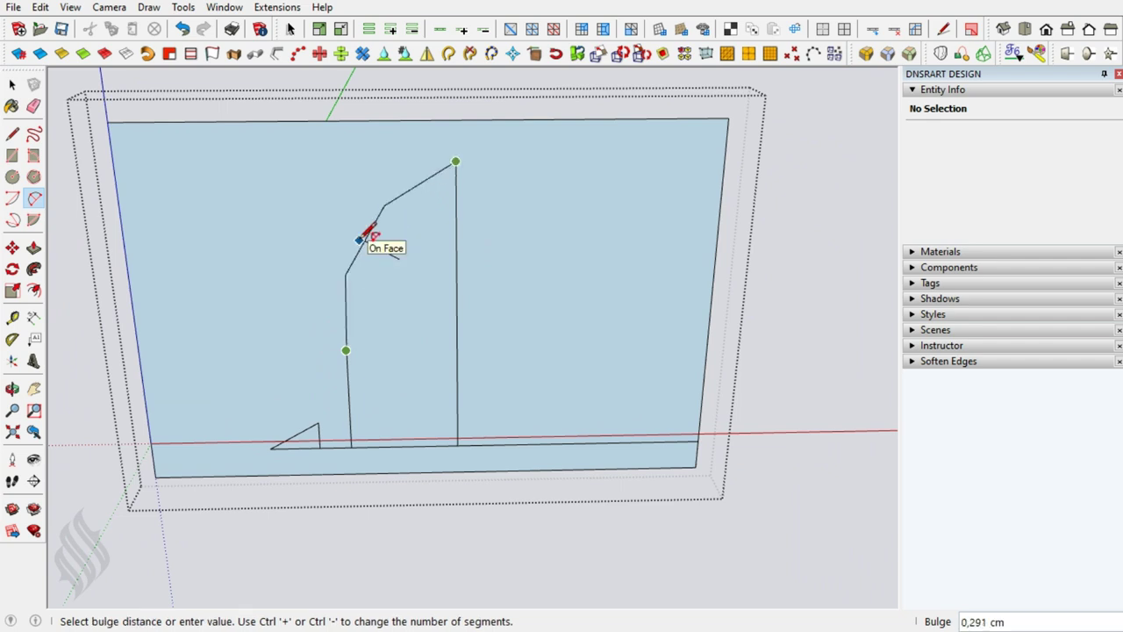
left_click(367, 235)
key("space")
double_click(1058, 172)
type("12")
key("Return")
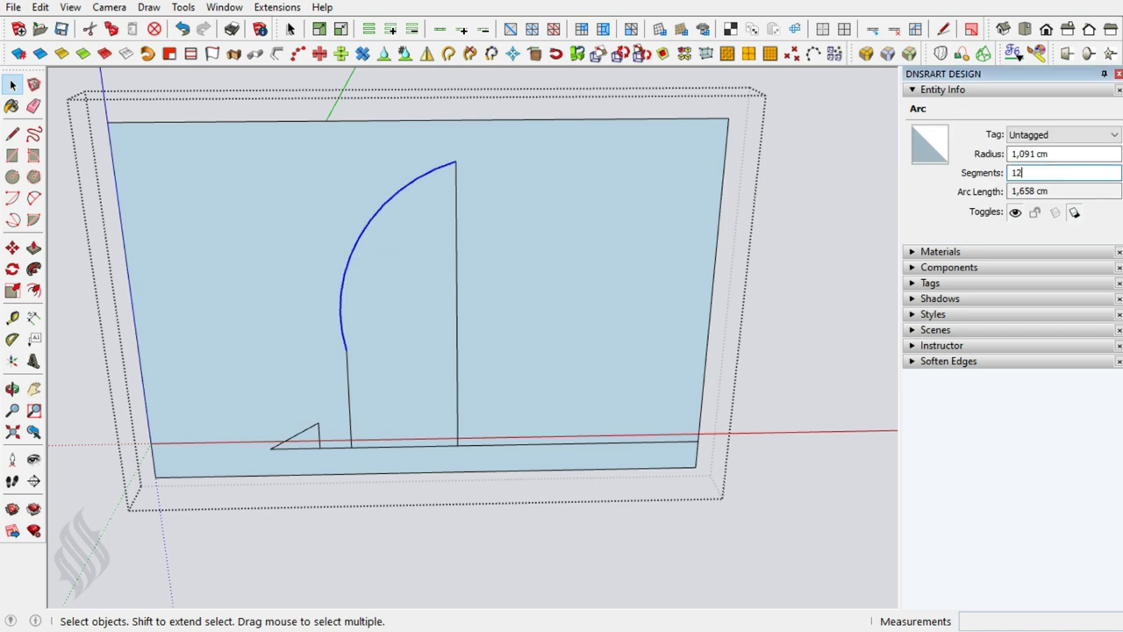
Erase the straight vertical and bottom guide lines around the arc.
left_click(442, 401)
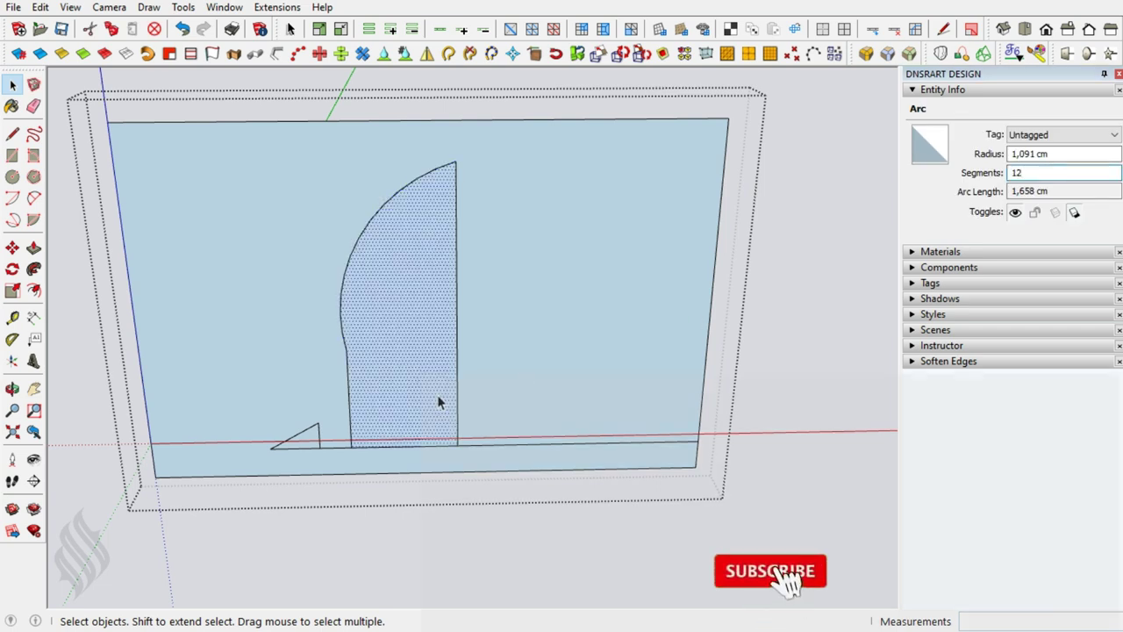
key("e")
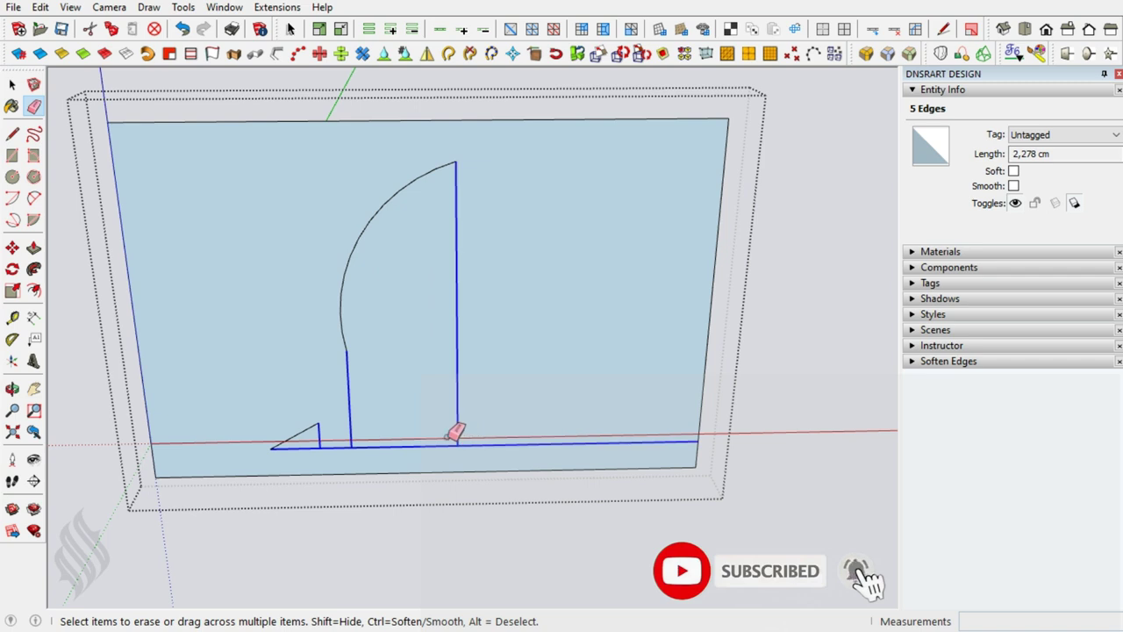
left_click_drag(320, 442, 454, 431)
key("space")
key("a")
left_click(318, 423)
Add a lower arc to the old arc's end and an upper arc to the panel's top-right corner.
left_click(346, 350)
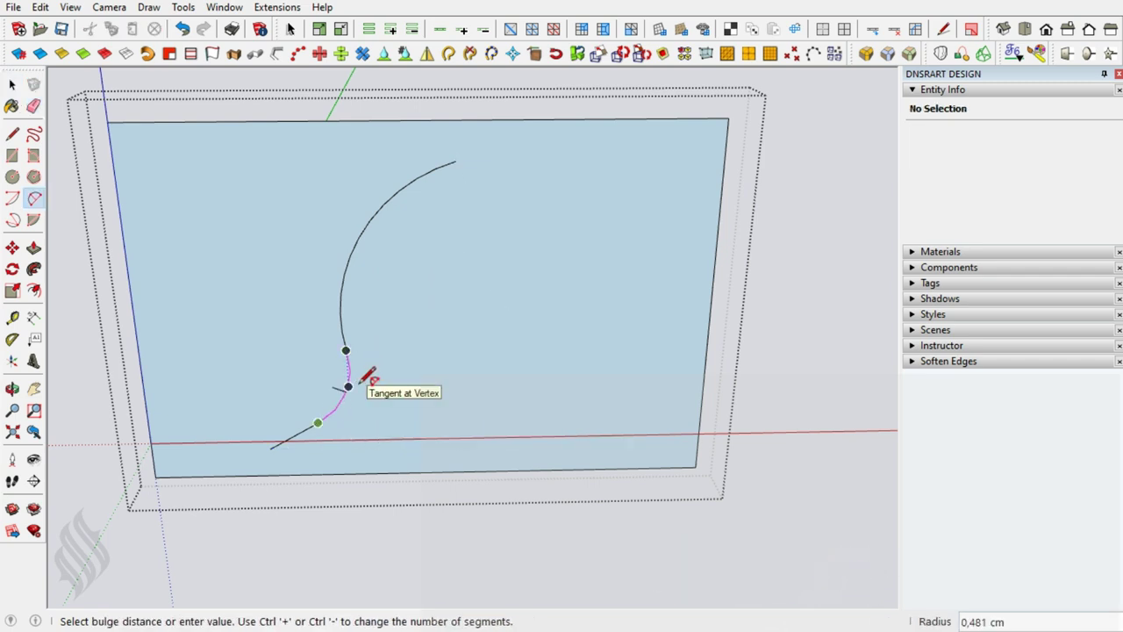
key("ctrl+plus")
left_click(367, 375)
key("space")
key("a")
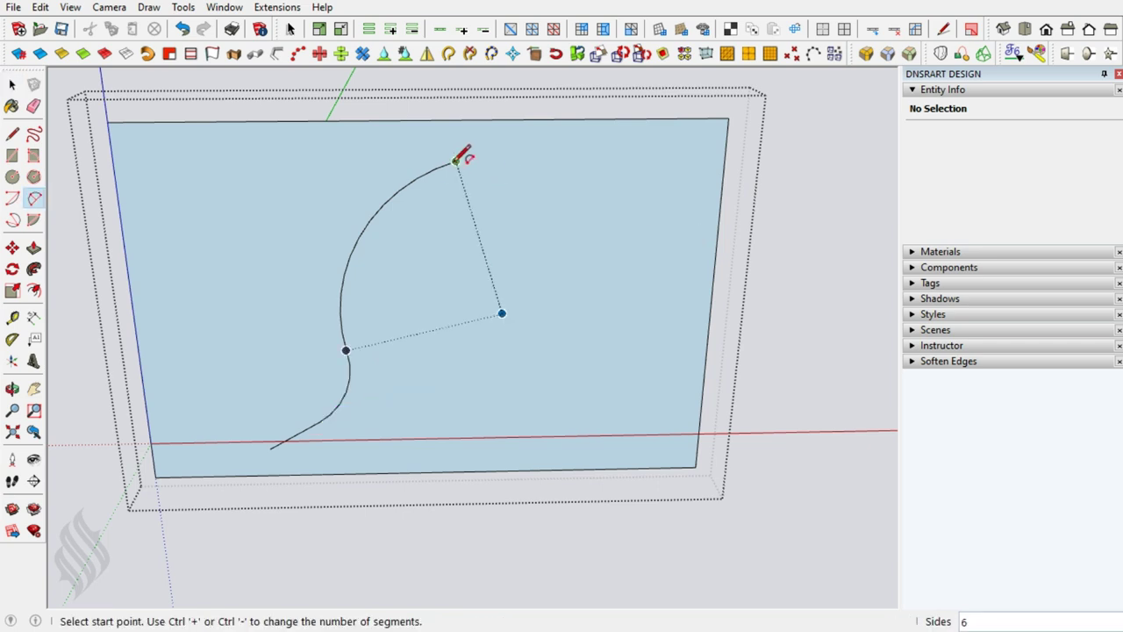
left_click(456, 160)
left_click(728, 118)
left_click(545, 132)
key("space")
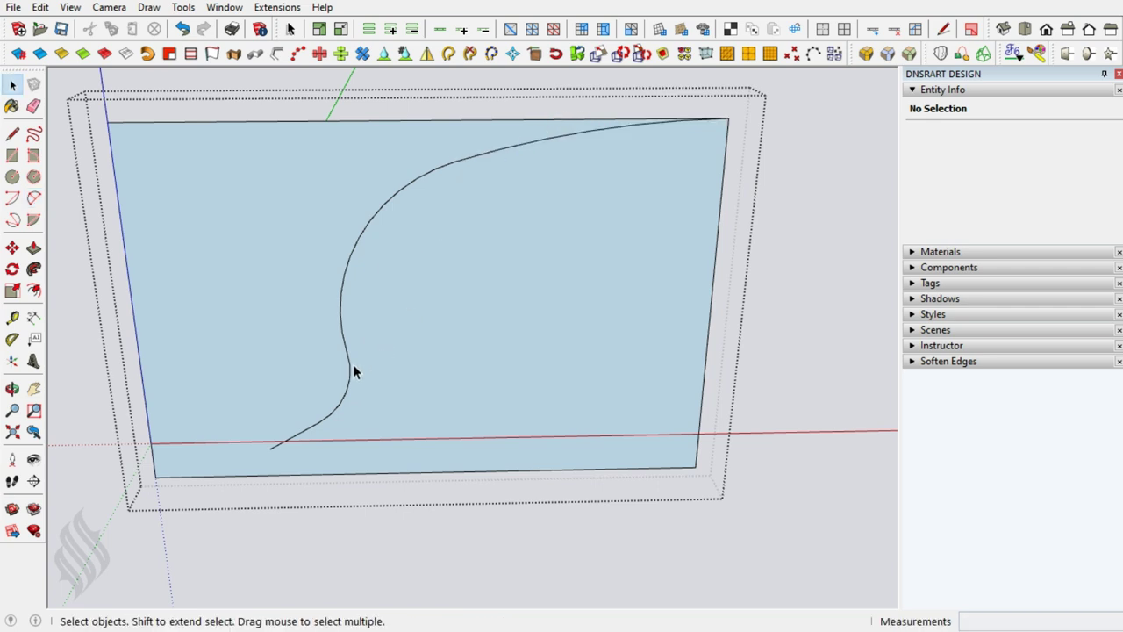
Draw a short horizontal line where the arcs meet at the lower bend.
left_click(352, 368)
scroll(358, 363, "up", 2)
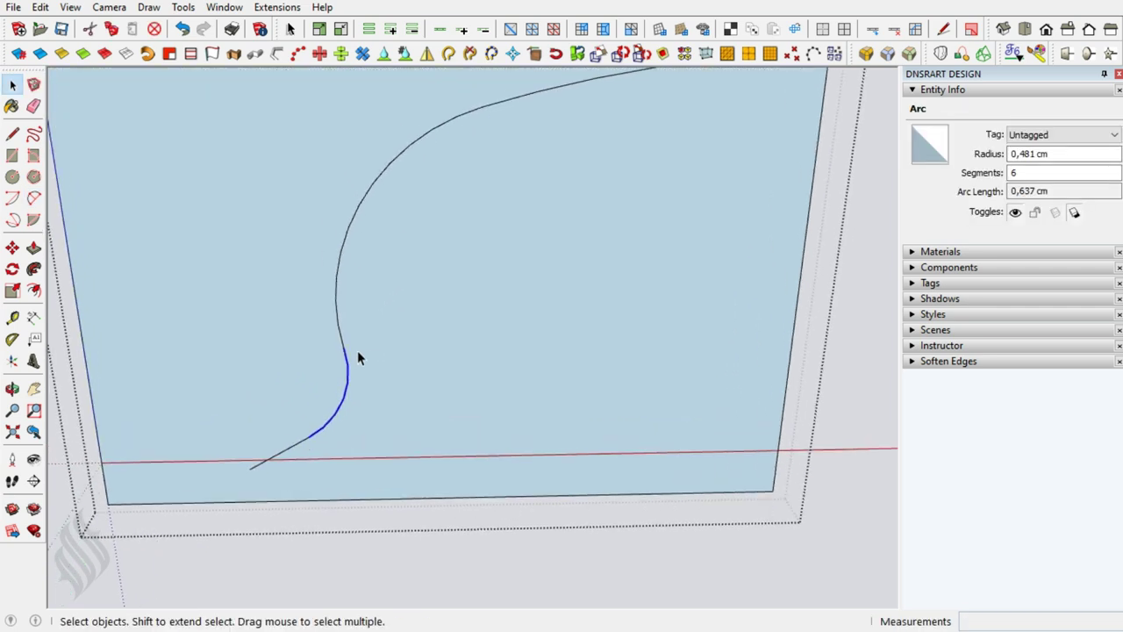
scroll(359, 358, "up", 1)
key("l")
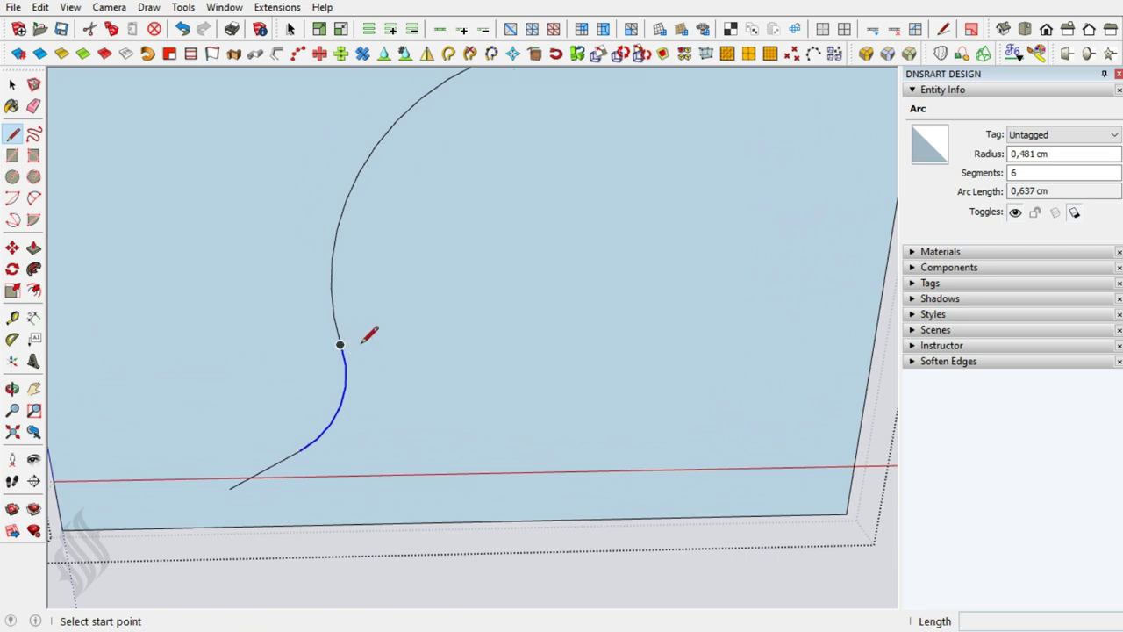
left_click(362, 343)
left_click(426, 342)
key("space")
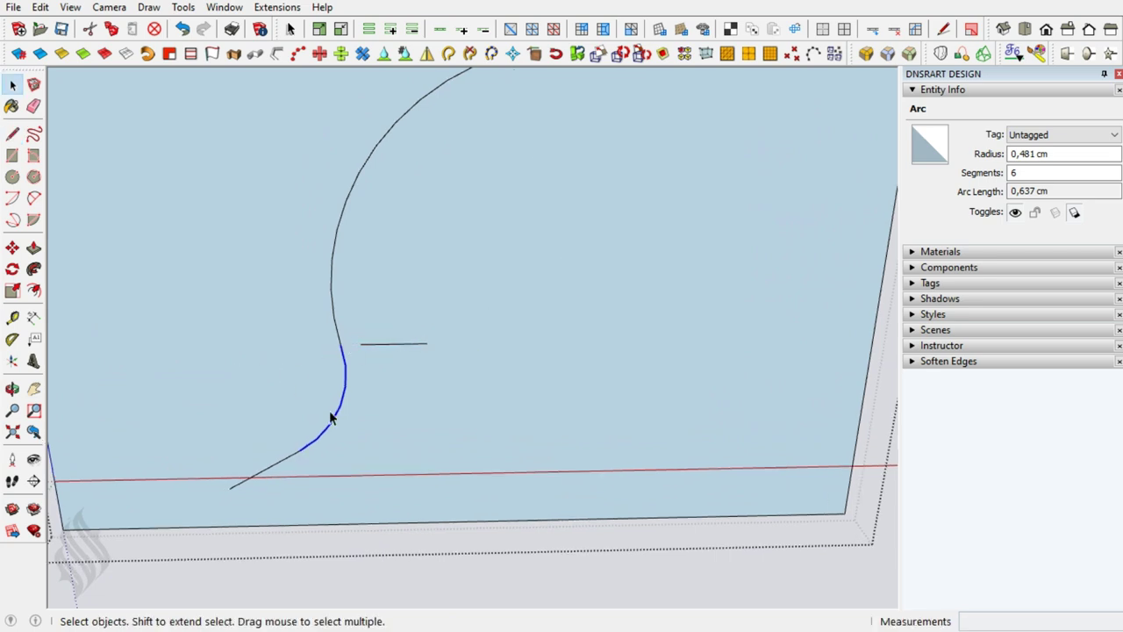
scroll(355, 439, "down", 4)
mouse_move(355, 439)
middle_mouse_down()
mouse_move(332, 438)
mouse_move(219, 287)
mouse_move(514, 319)
mouse_move(567, 303)
mouse_move(482, 251)
mouse_move(568, 247)
middle_mouse_up()
Draw a circle at the curve's top end and make it a group.
key("c")
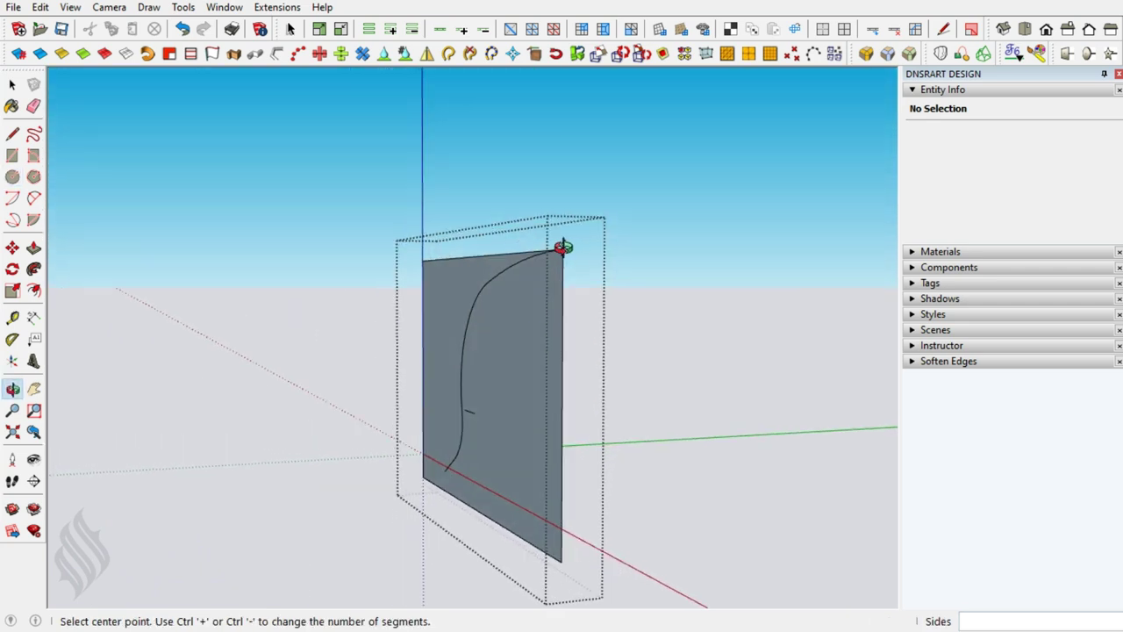
left_click(563, 248)
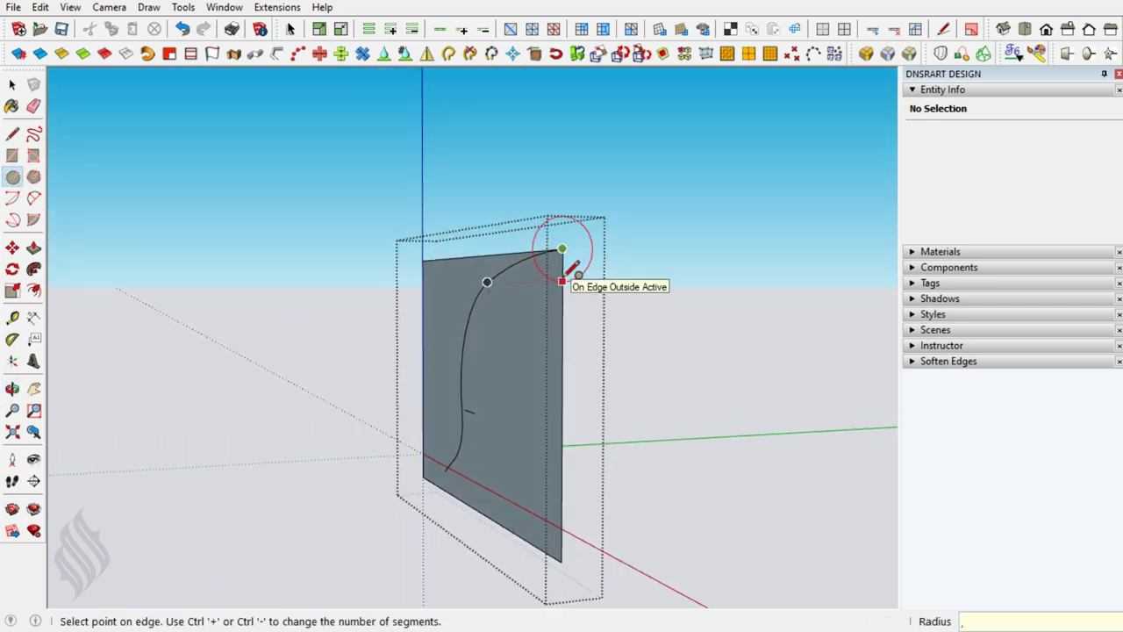
left_click(568, 270)
key("space")
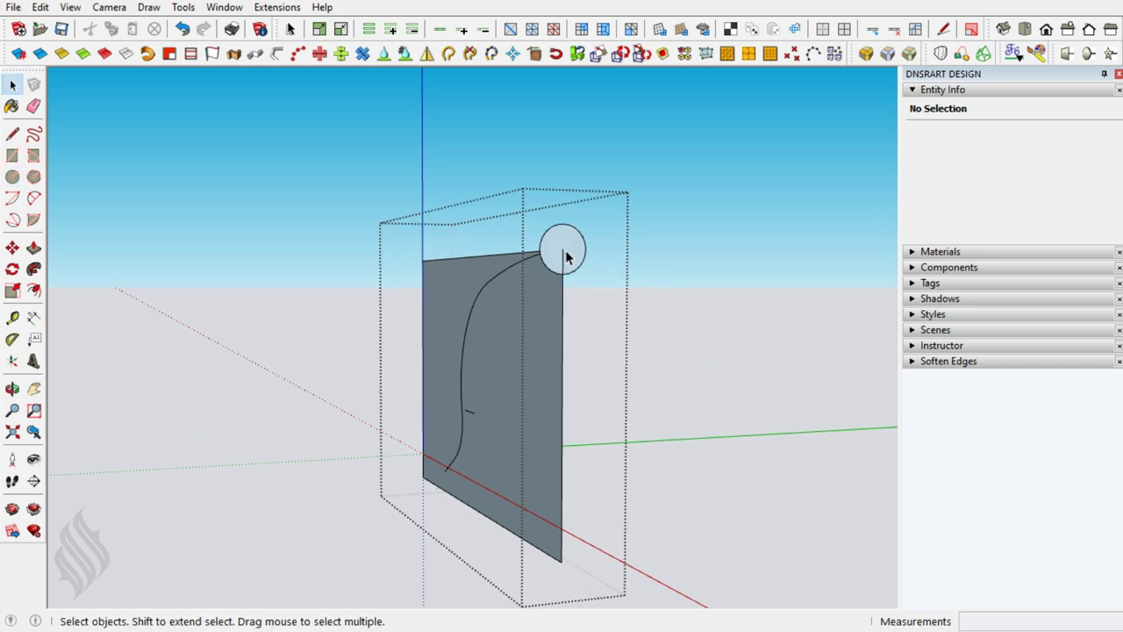
double_click(584, 248)
right_click(585, 248)
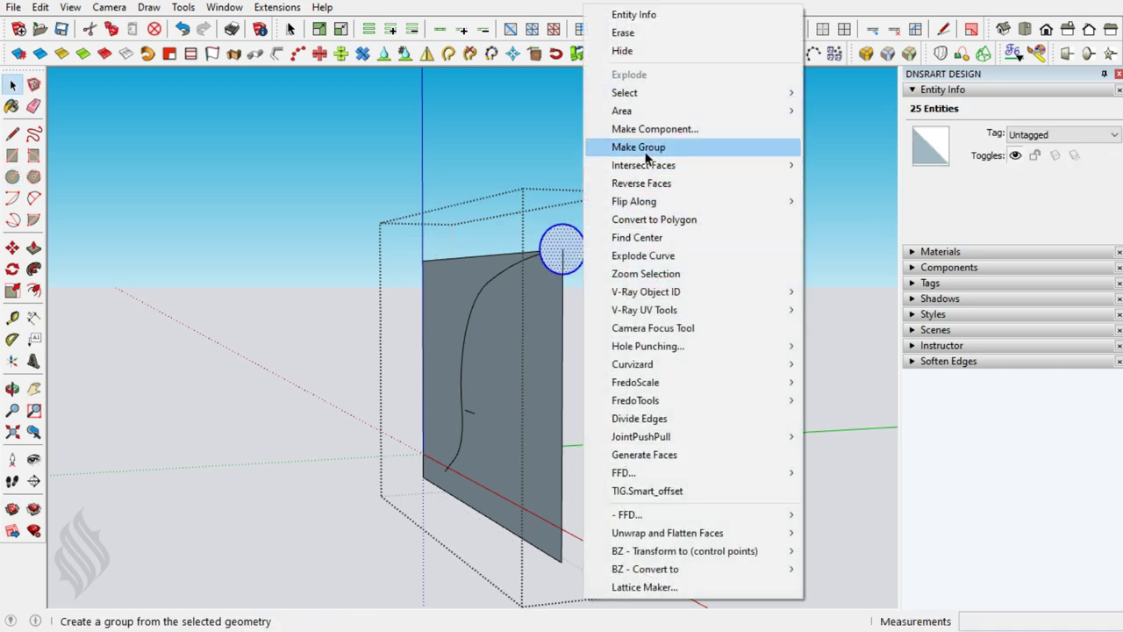
left_click(627, 146)
Erase the backing panel's face and outline edges.
middle_click_drag(486, 349, 659, 413)
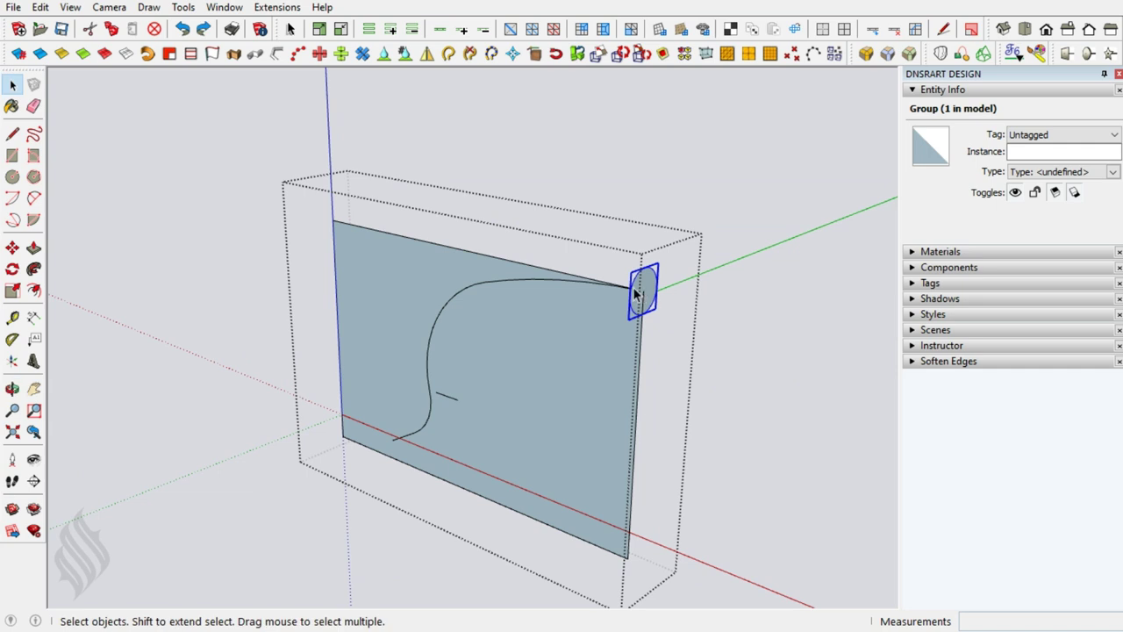
key("e")
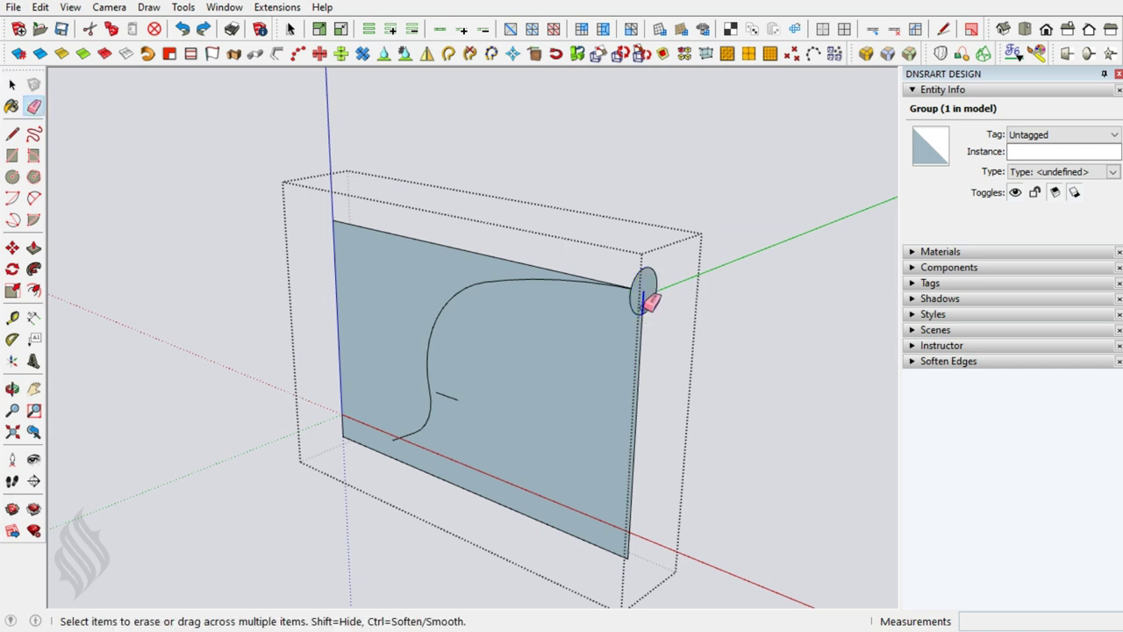
left_click(644, 303)
left_click_drag(645, 371, 362, 231)
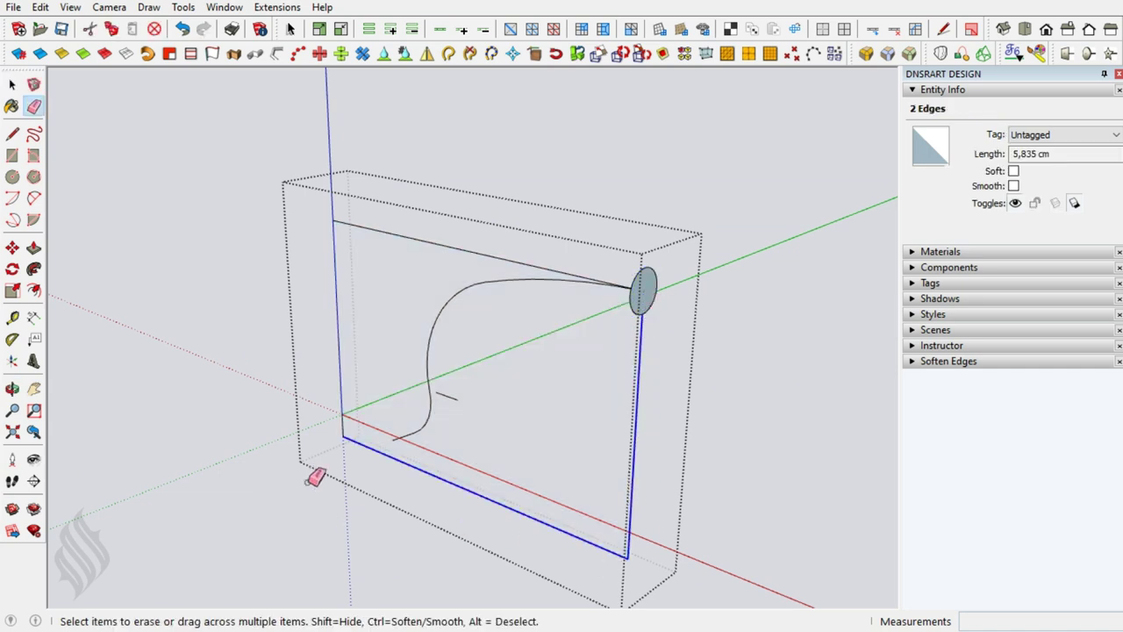
key("space")
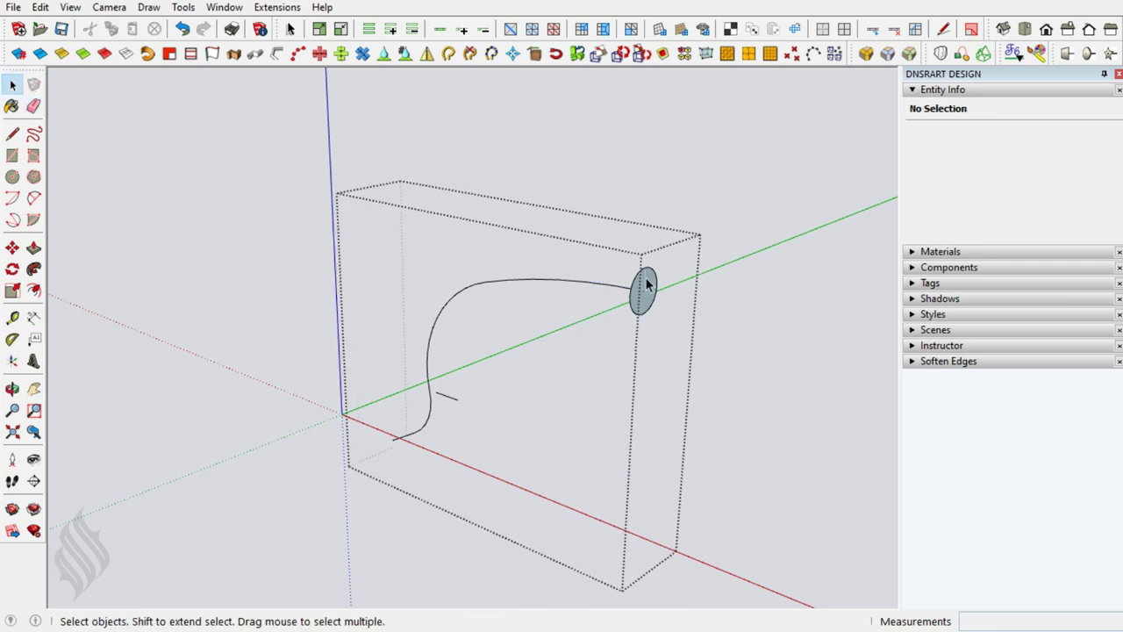
Start a Ctrl-move copy of the circle group.
left_click(647, 282)
key("m")
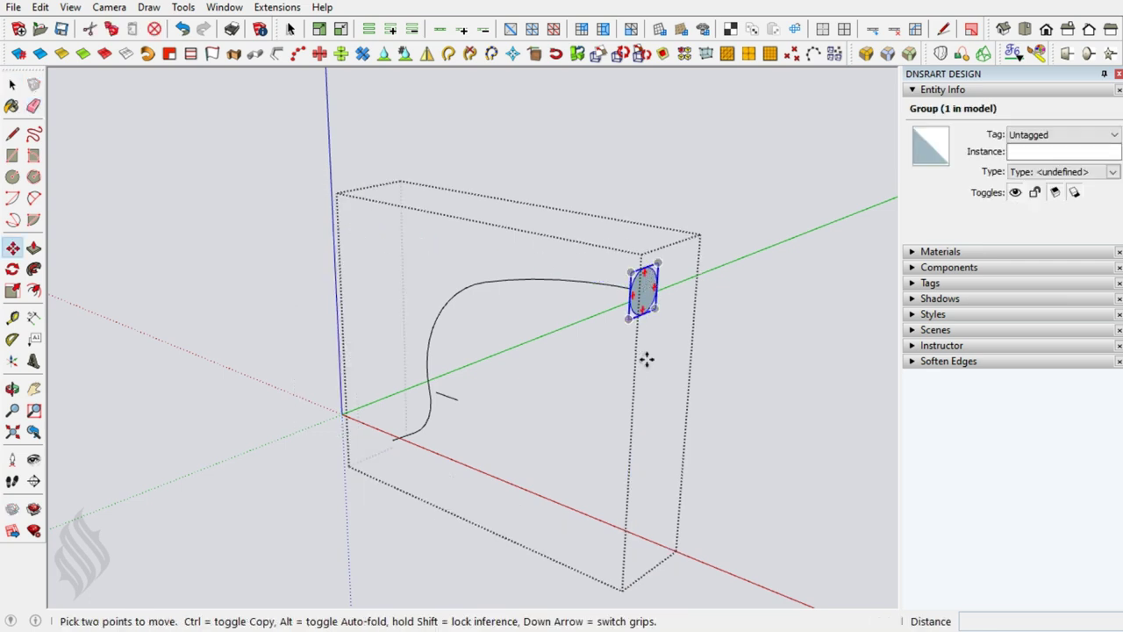
left_click(657, 263)
key("ctrl")
Place the circle copy below, rotate it 90° around green, and explode it.
left_click(646, 411)
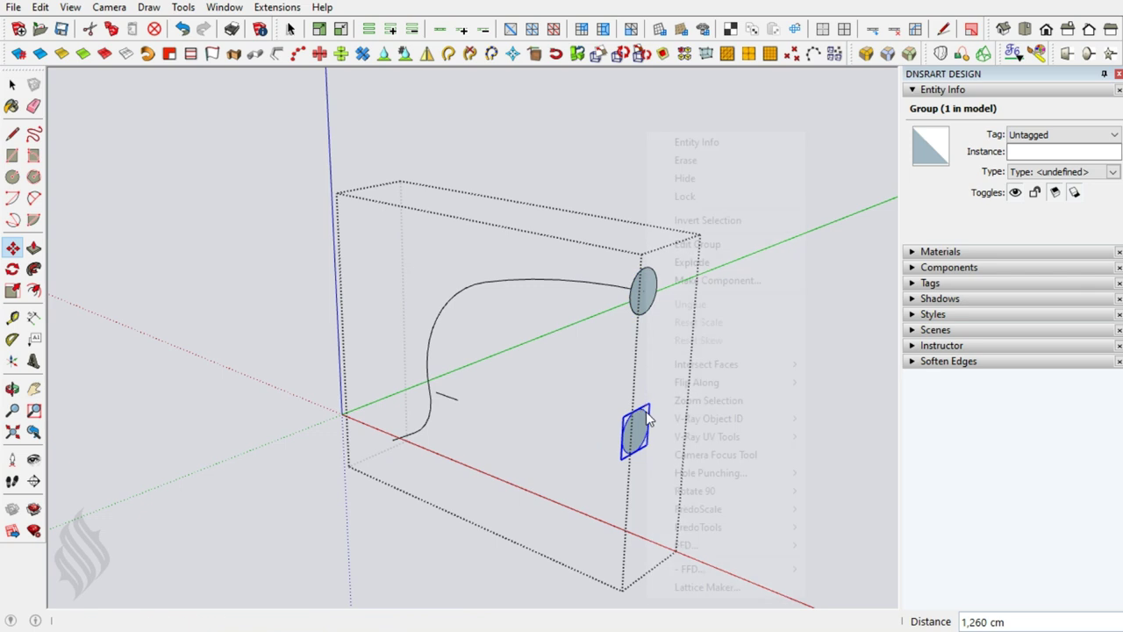
right_click(646, 411)
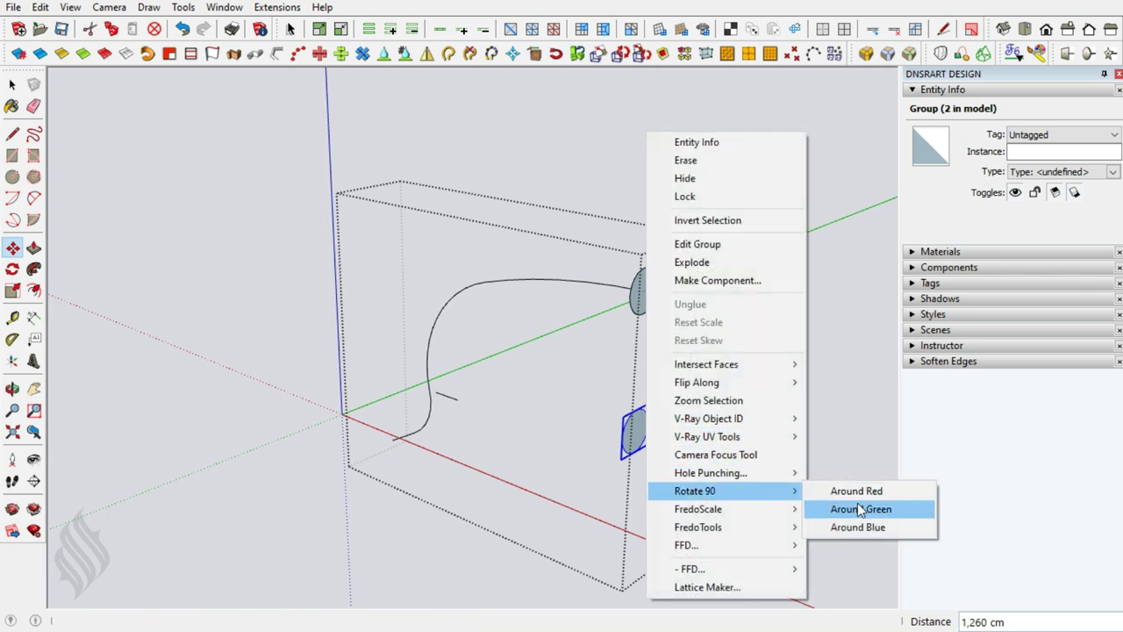
left_click(862, 507)
right_click(630, 445)
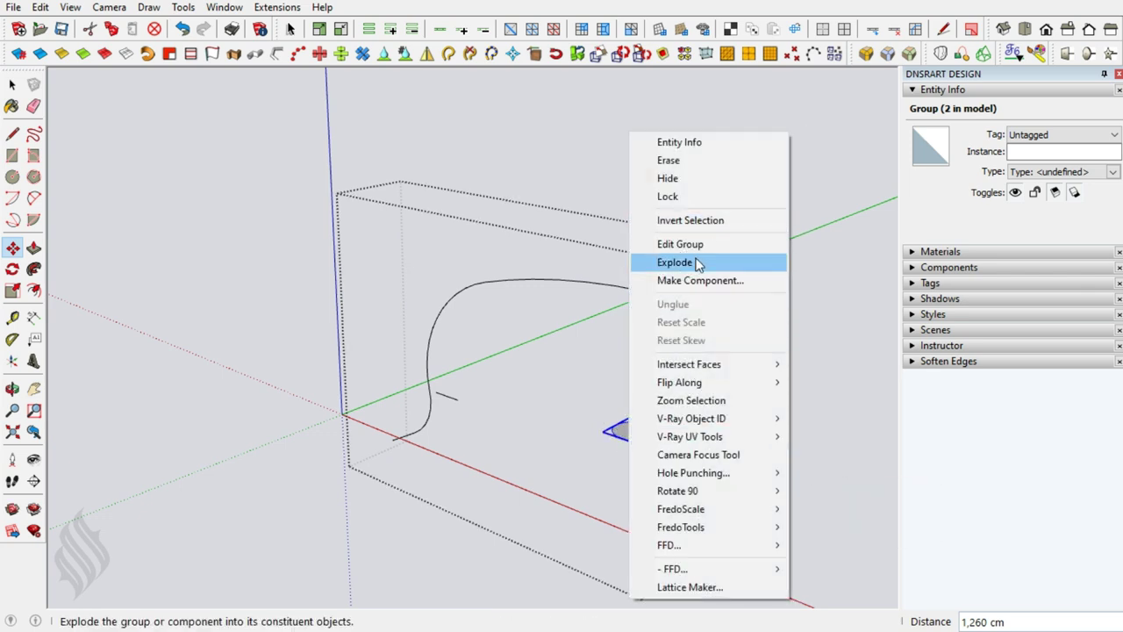
left_click(696, 261)
Place the copy's face at the short line's end, then erase the leftover copy.
mouse_move(489, 421)
middle_mouse_down()
mouse_move(704, 352)
mouse_move(615, 321)
middle_mouse_up()
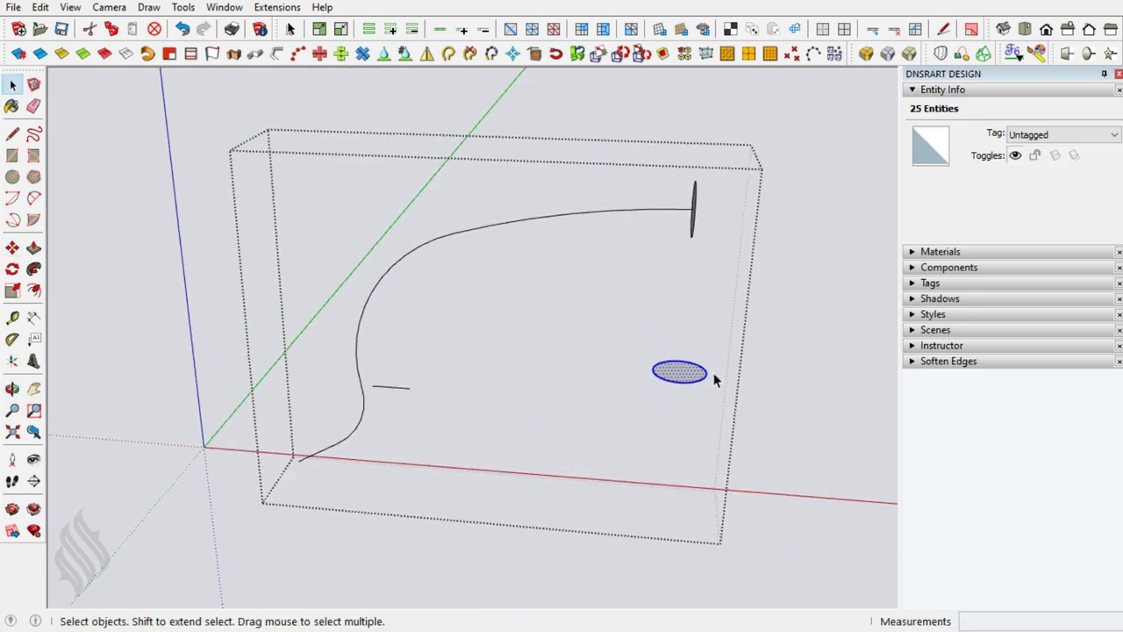
left_click(674, 379)
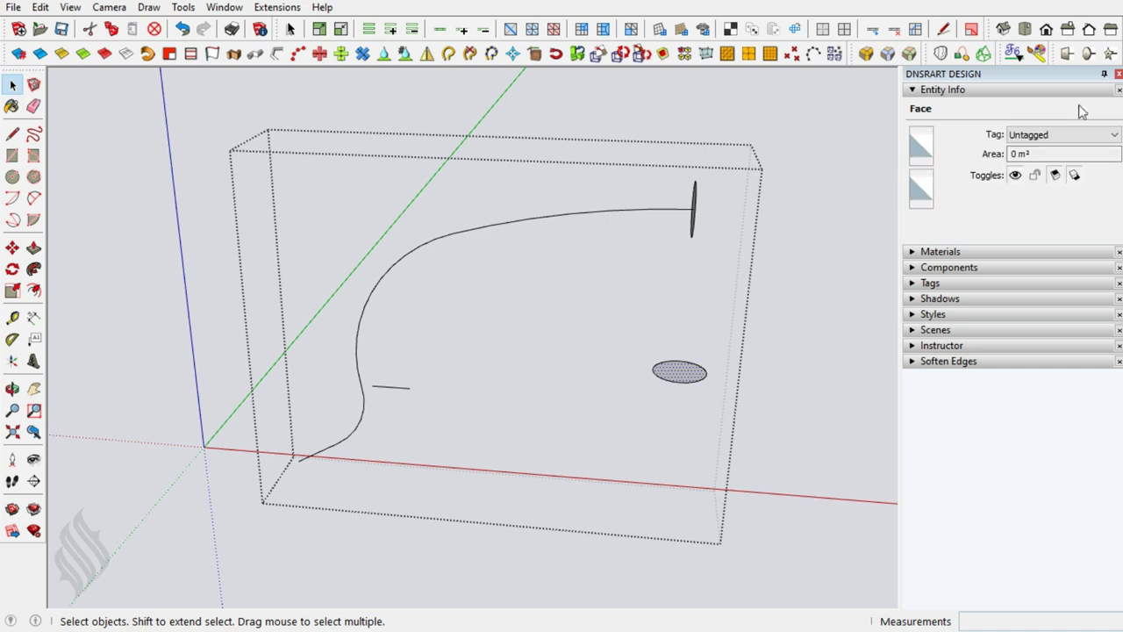
left_click(1112, 54)
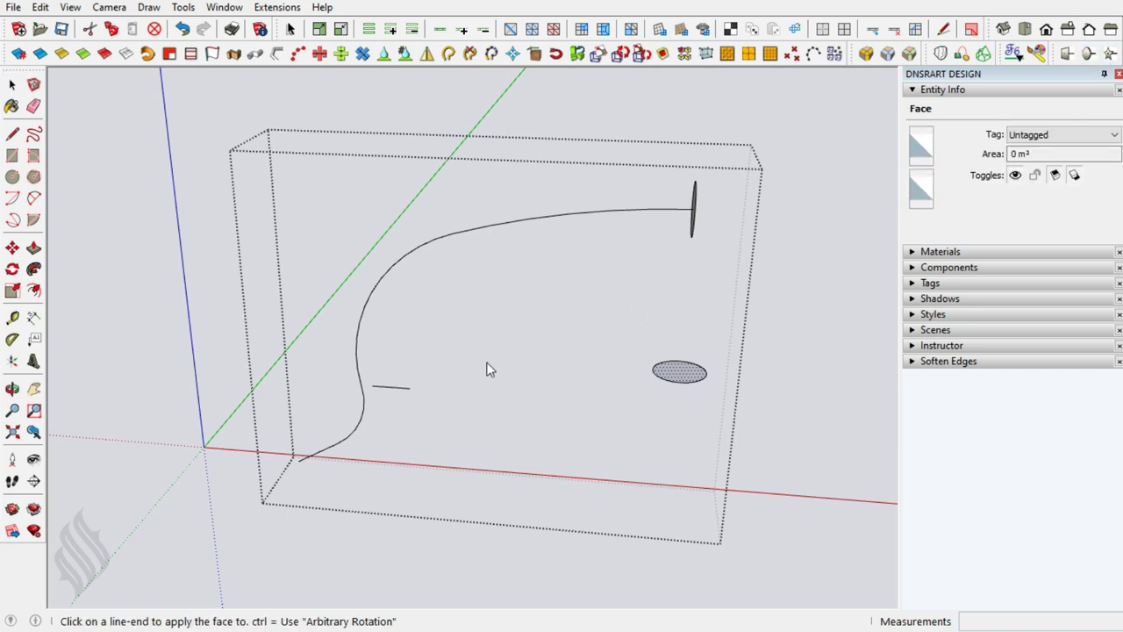
left_click(367, 389)
key("e")
left_click(699, 376)
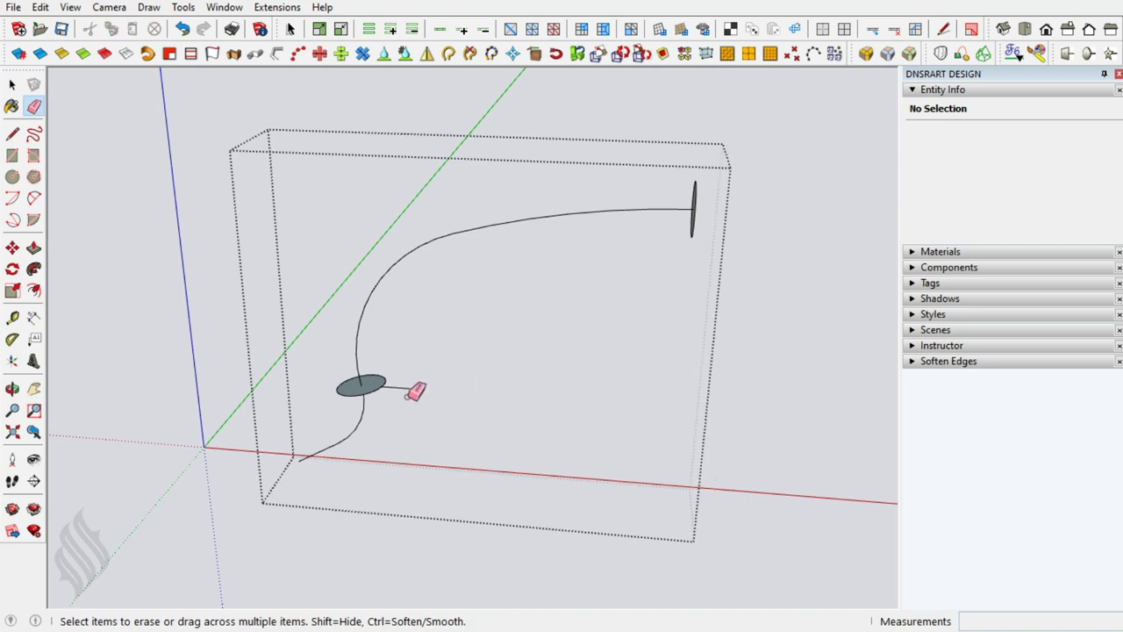
key("space")
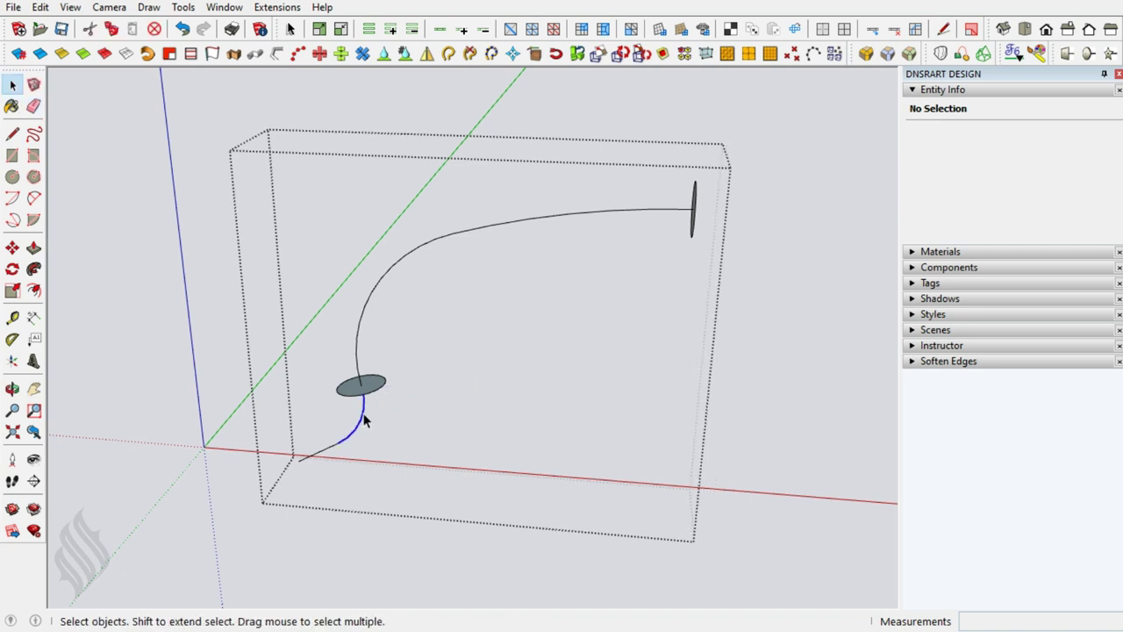
Join the lower and upper curves each into a single piece.
left_click(365, 421)
middle_click_drag(372, 395, 319, 463)
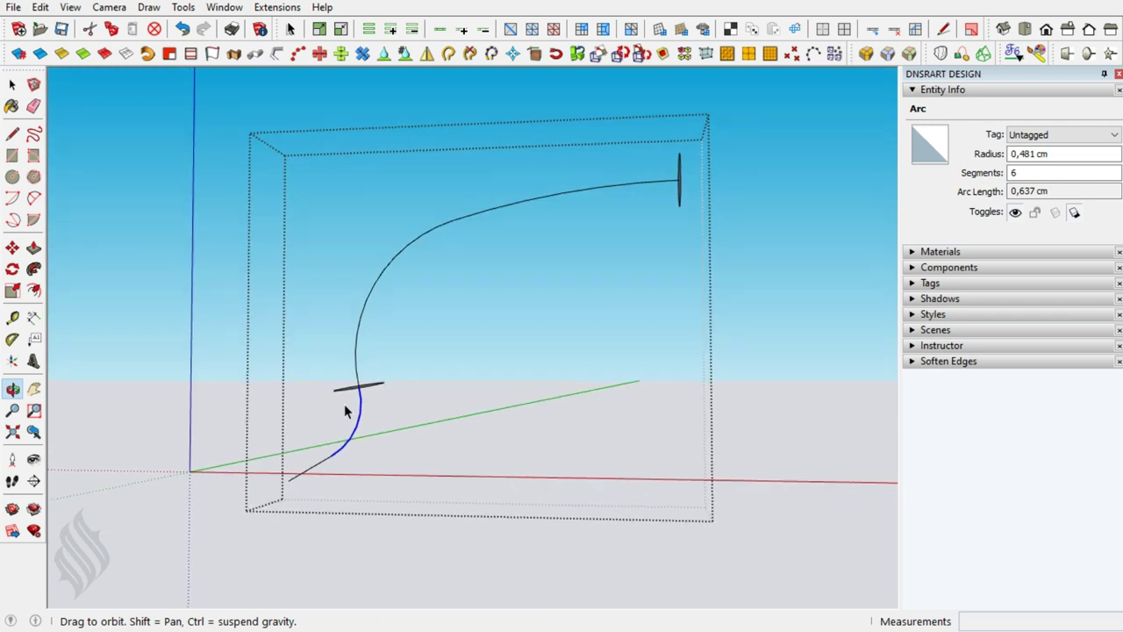
triple_click(345, 449)
left_click(447, 56)
left_click_drag(544, 157, 379, 290)
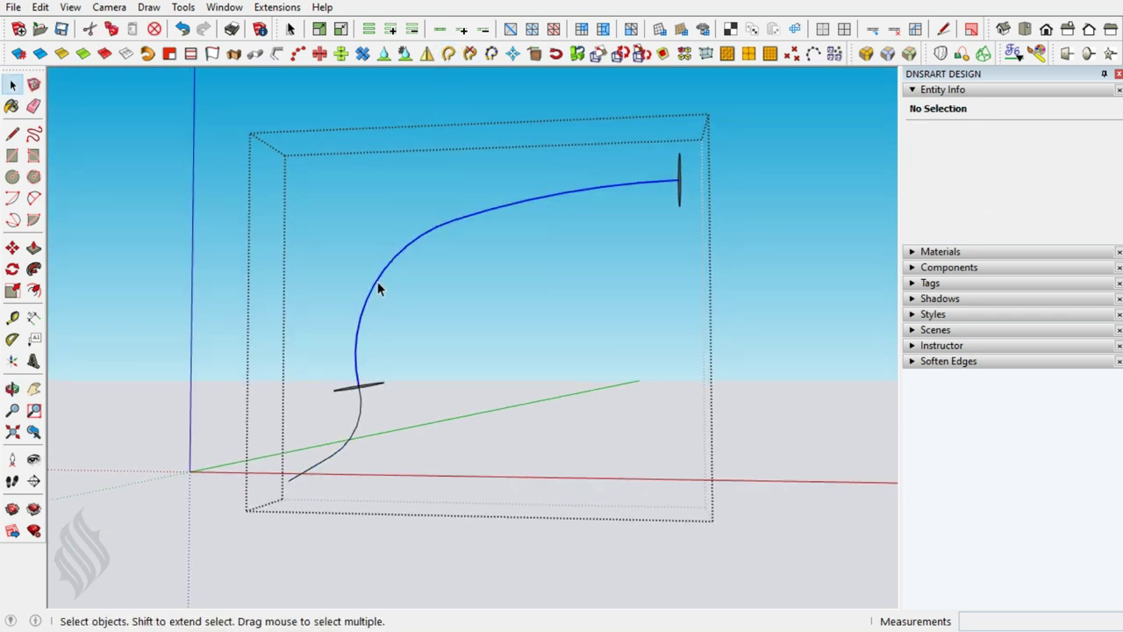
left_click(447, 55)
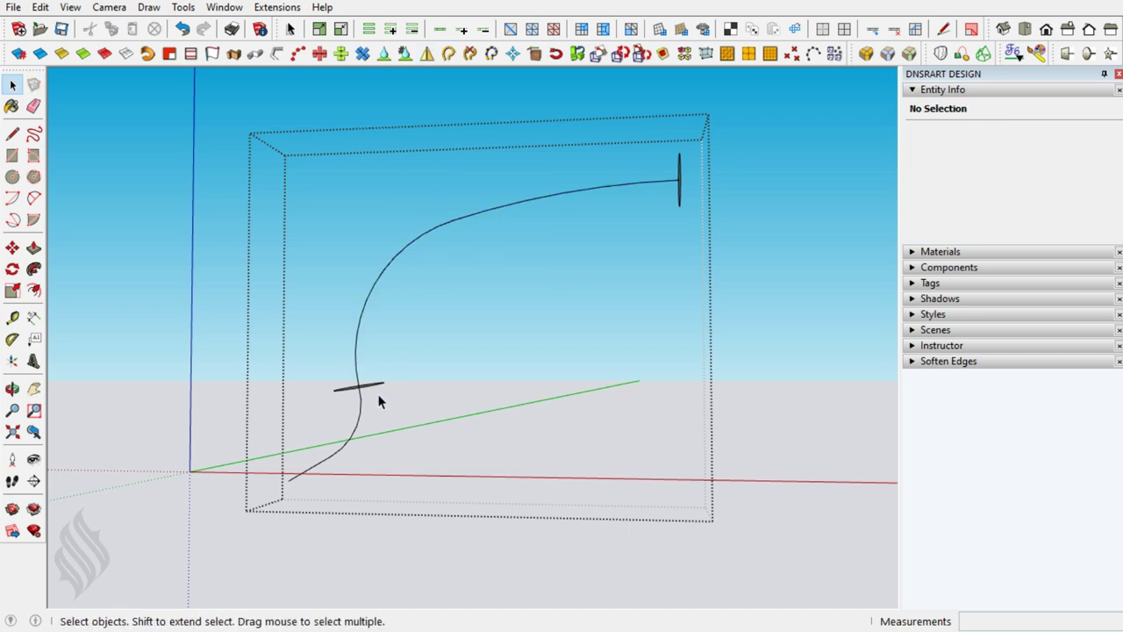
Delete the handle cylinder's end face to open it, then open the curve-and-profile group.
middle_click_drag(379, 401, 403, 395)
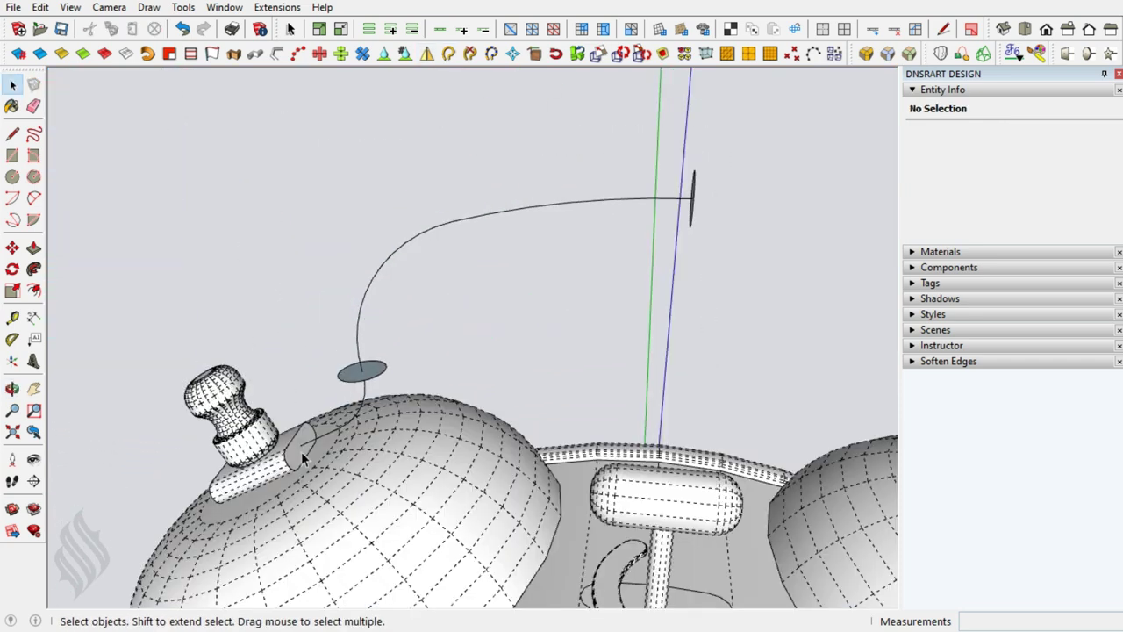
double_click(299, 451)
double_click(300, 451)
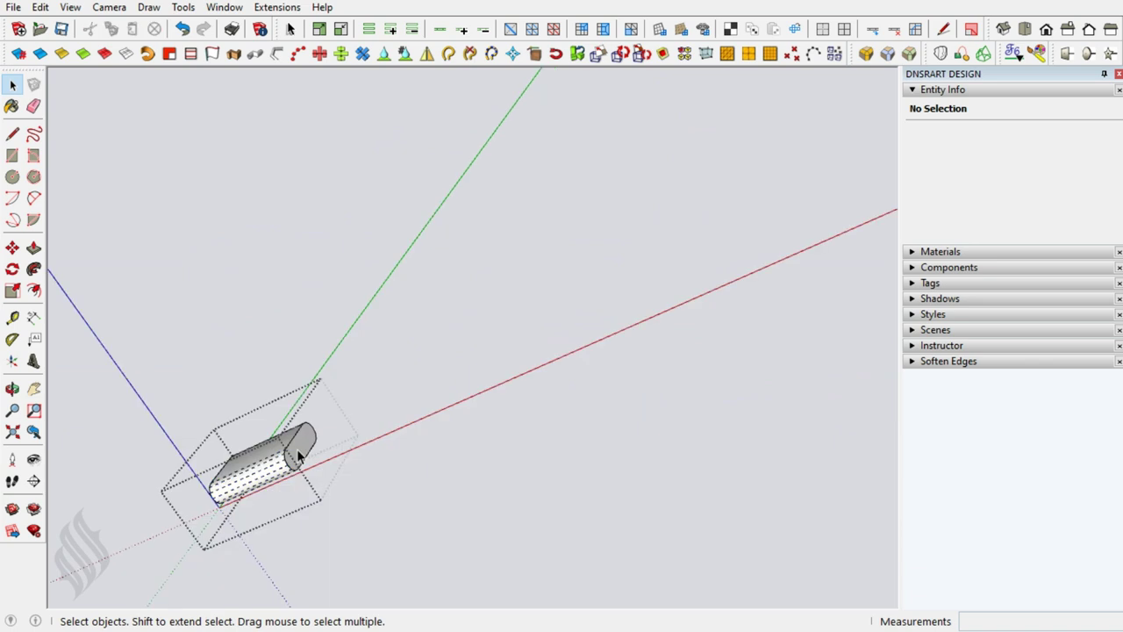
left_click(299, 451)
key("Delete")
left_click(367, 439)
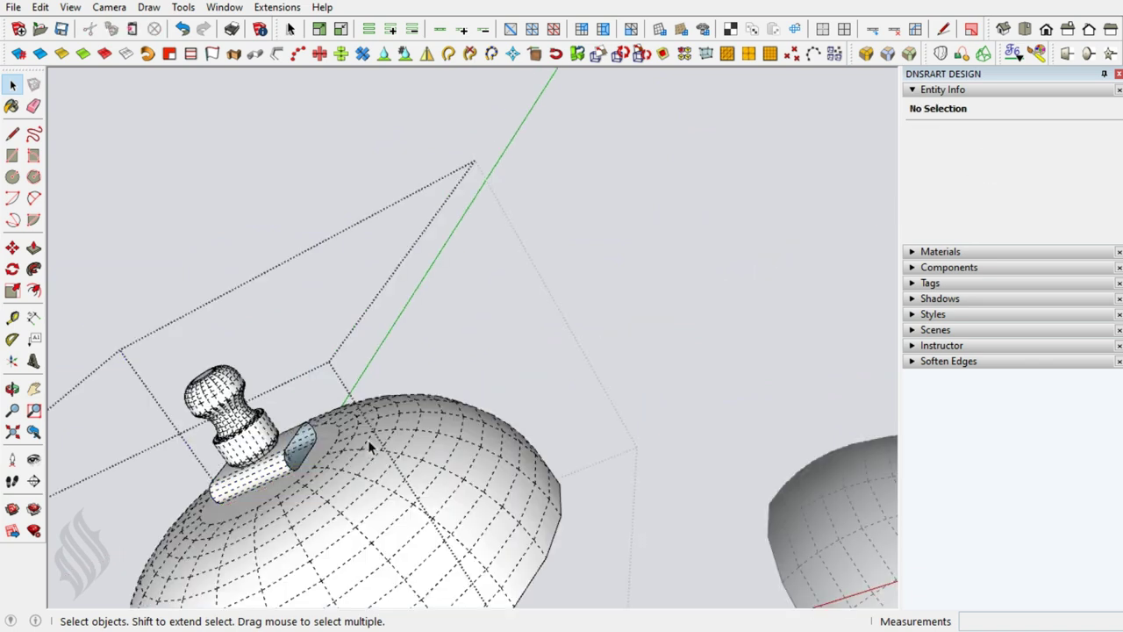
left_click(368, 440)
double_click(366, 385)
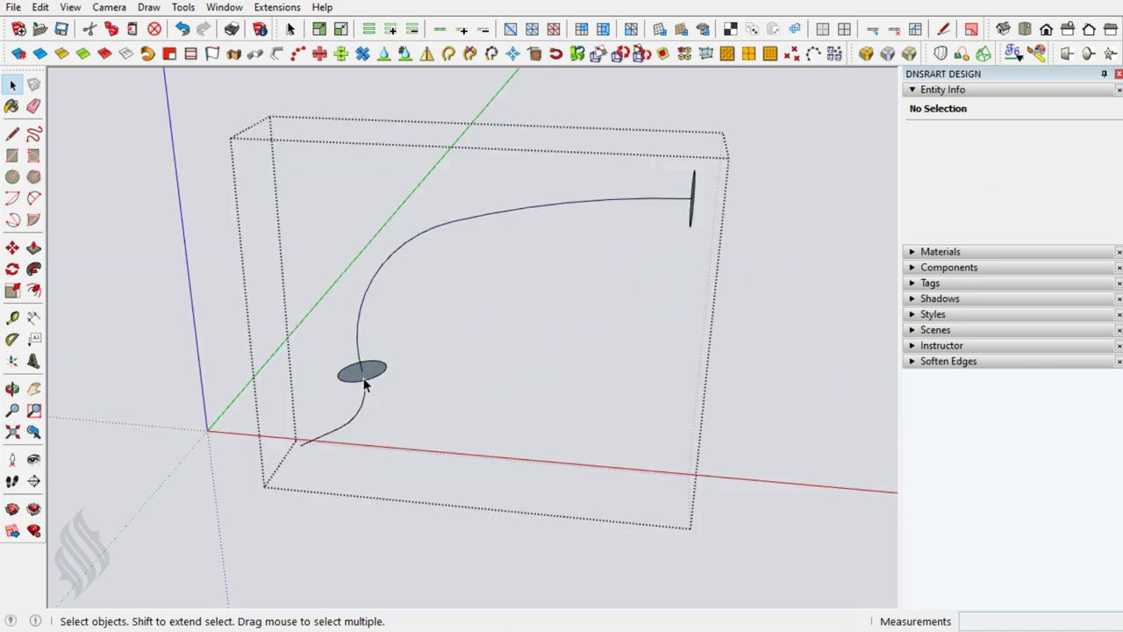
left_click(40, 7)
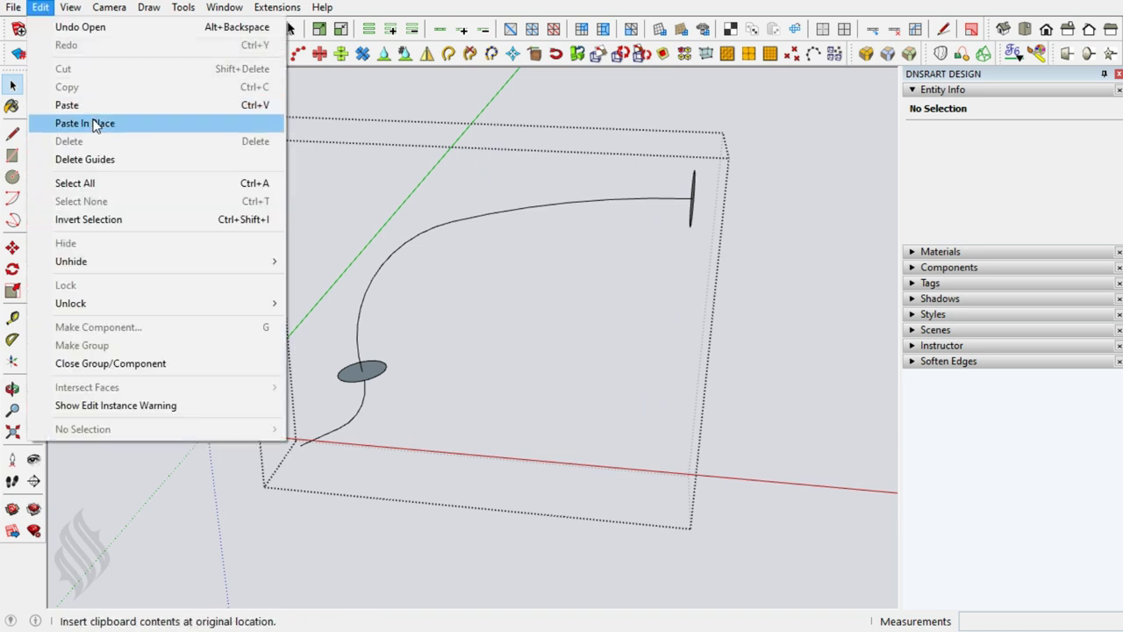
Paste the cylinder in place as a group and loft a tube along the lower curve.
left_click(87, 122)
right_click(299, 458)
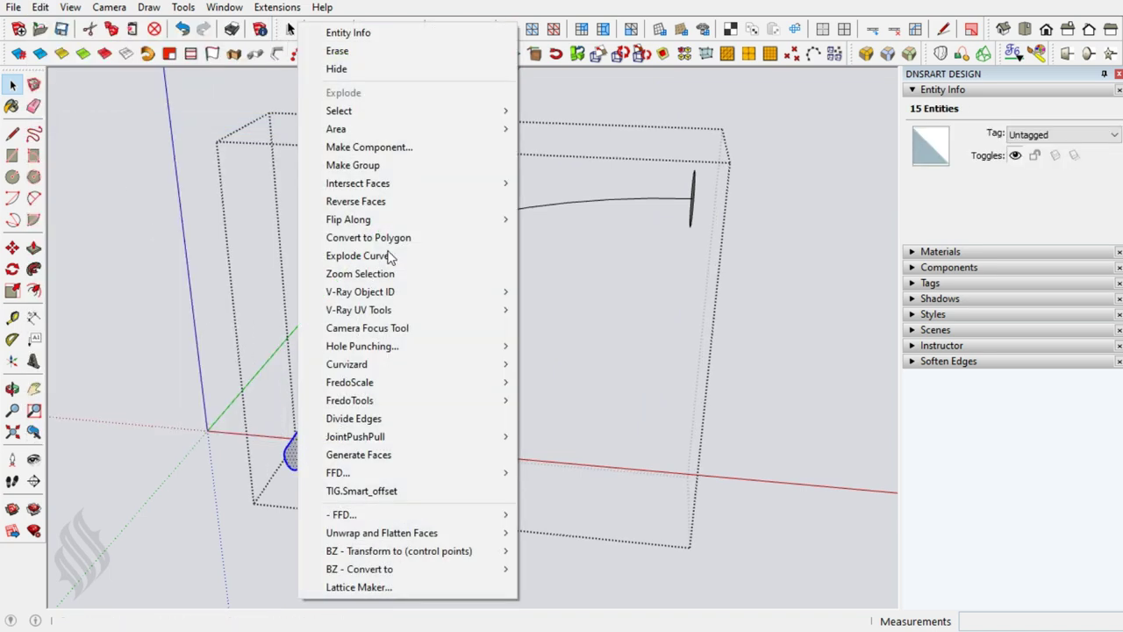
left_click(382, 165)
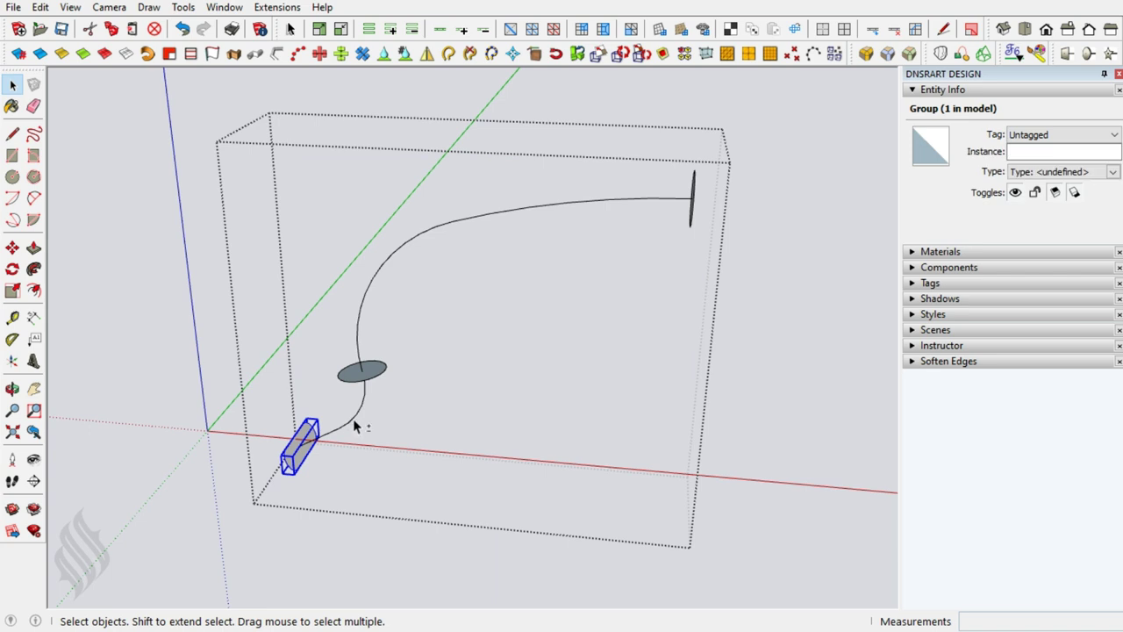
left_click(373, 378, "shift")
left_click(374, 377, "shift")
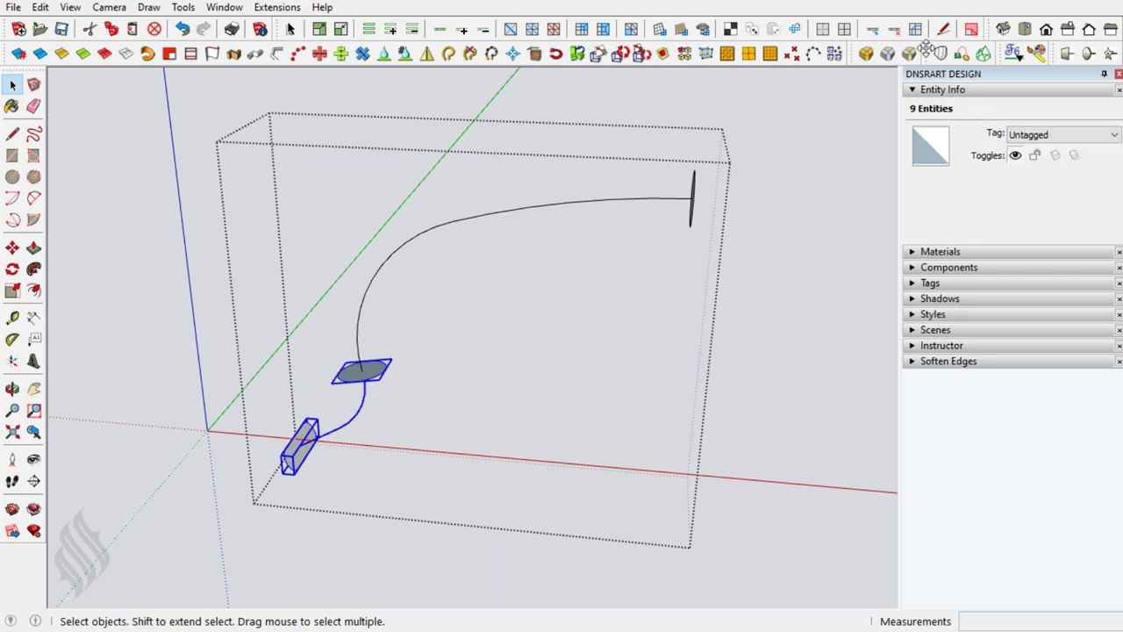
left_click(965, 55)
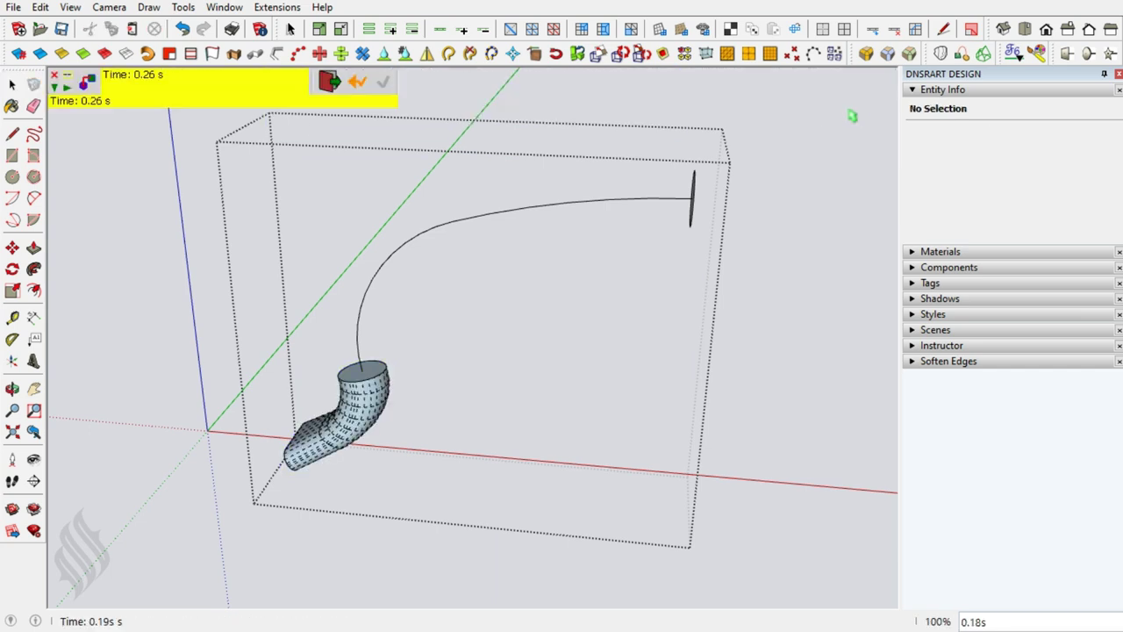
key("space")
Loft the tube along the upper curve to the far end profile.
left_click(359, 342)
left_click(702, 178, "shift")
left_click(963, 55)
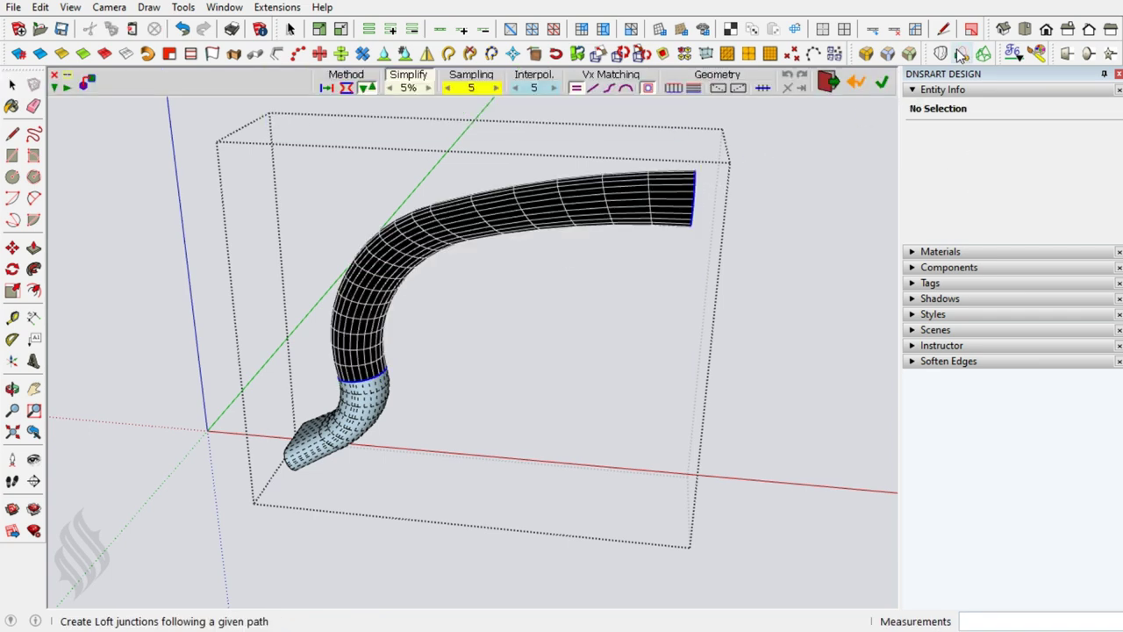
left_click(334, 94)
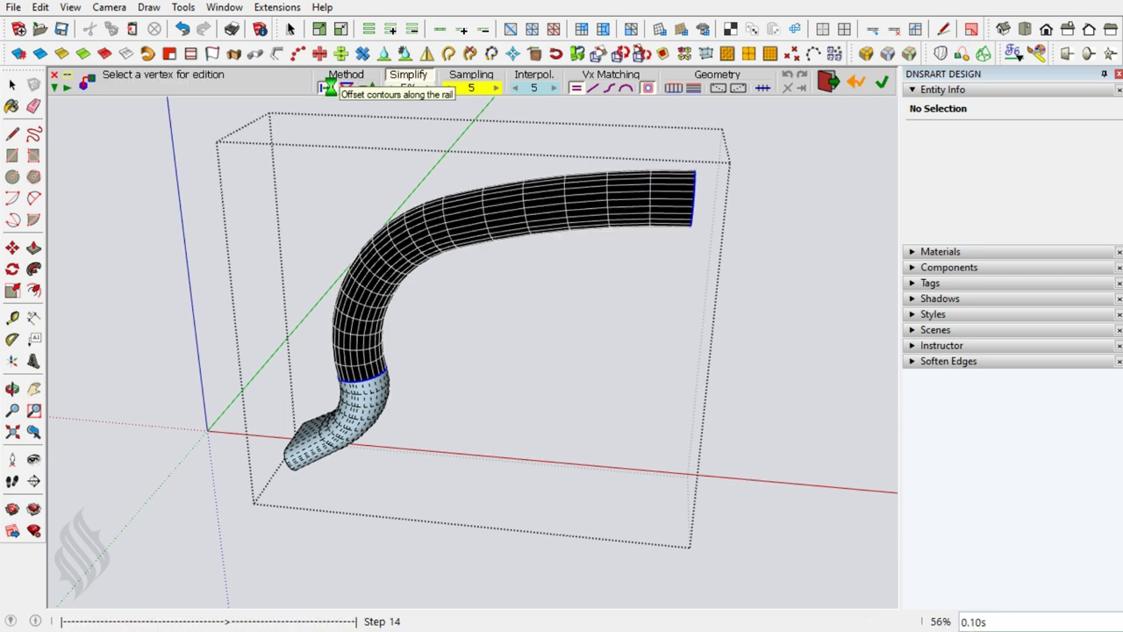
key("Return")
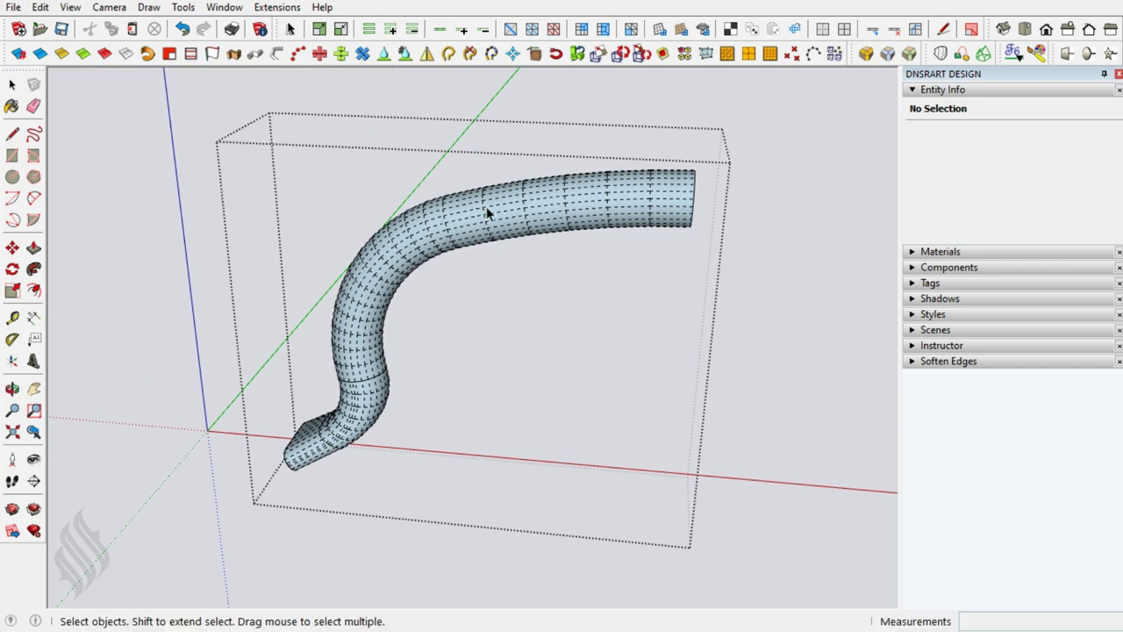
Delete the two lofted pipe pieces from the curve group.
left_click(492, 223)
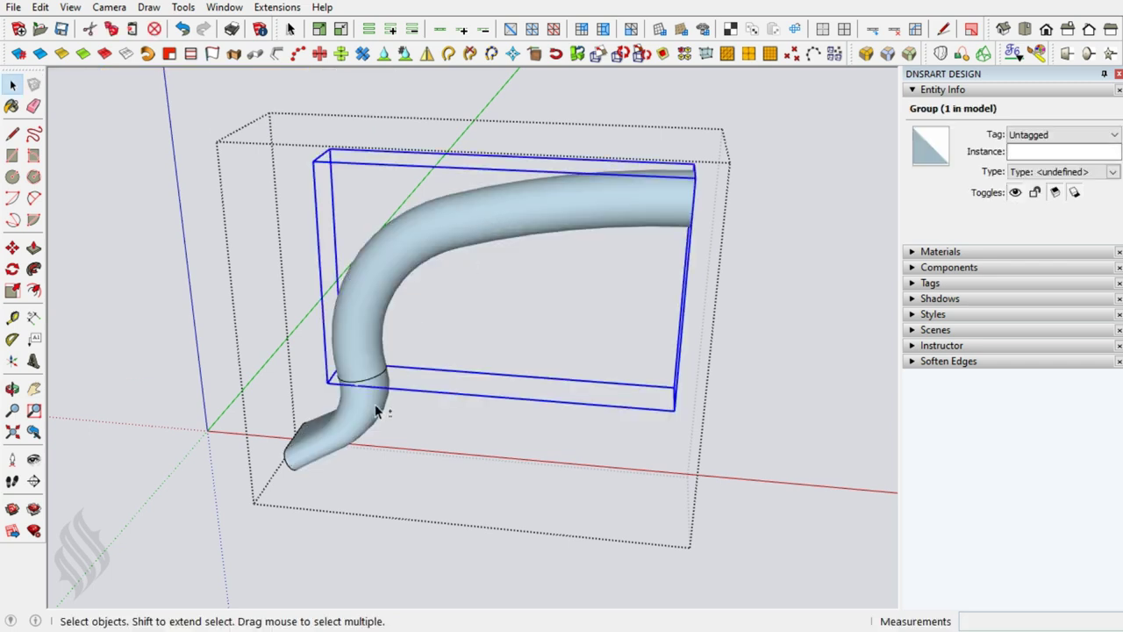
left_click(386, 399, "shift")
key("Delete")
Erase the curve group along with its profile circles.
key("Escape")
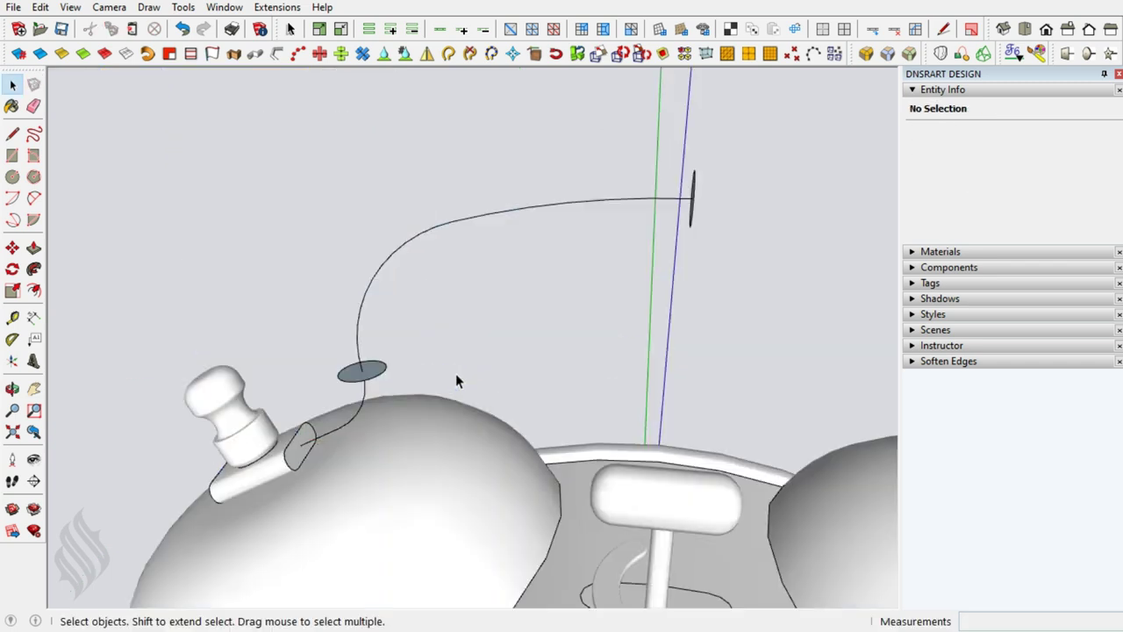
key("e")
left_click(386, 368)
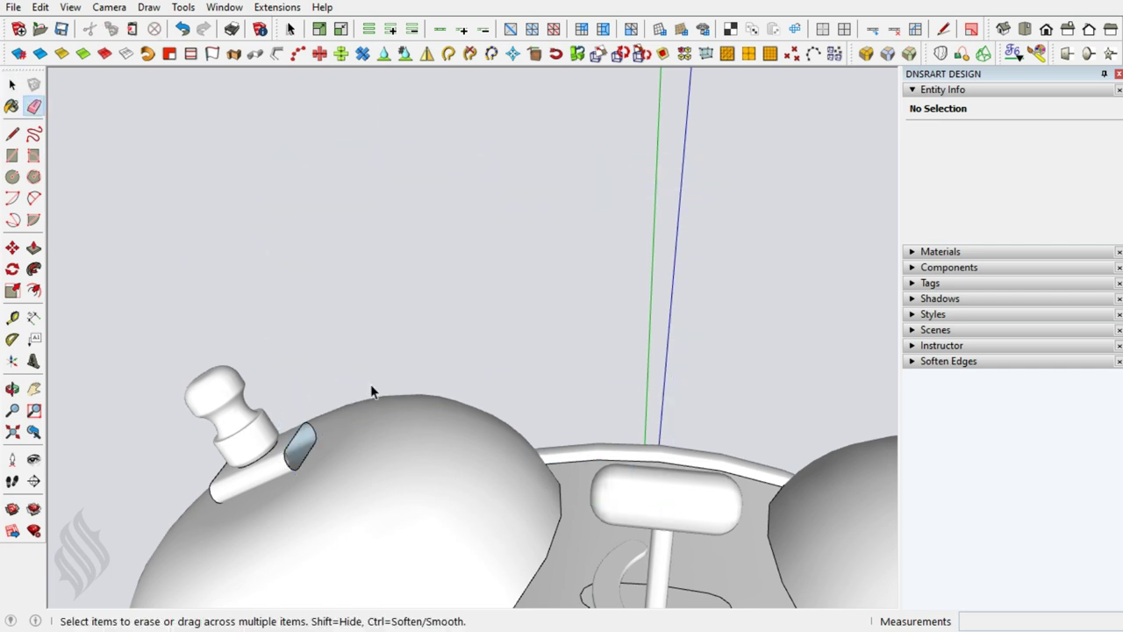
key("space")
Paste the lofted pipe pieces in place inside the tap's nested cylinder group.
double_click(289, 439)
double_click(289, 439)
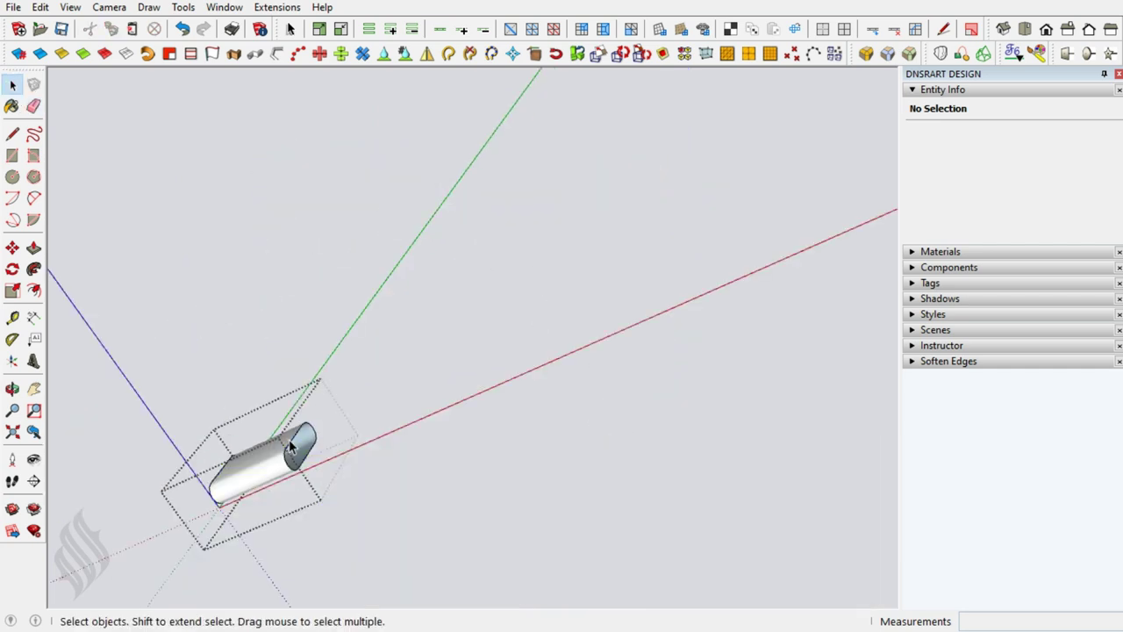
triple_click(289, 439)
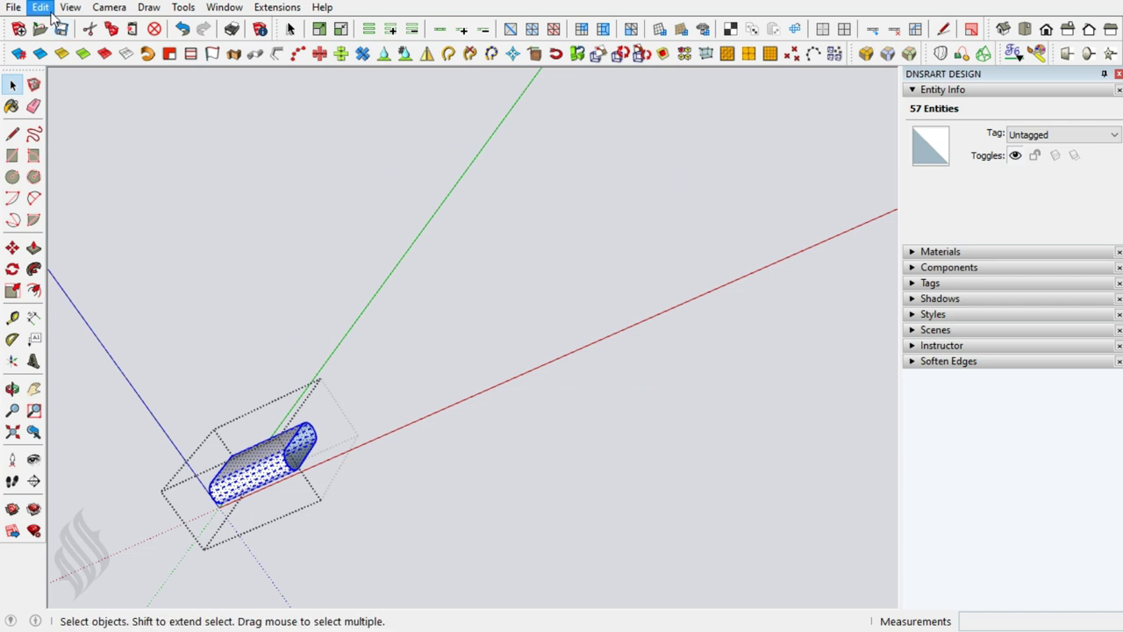
left_click(40, 7)
left_click(98, 123)
scroll(395, 286, "up", 5)
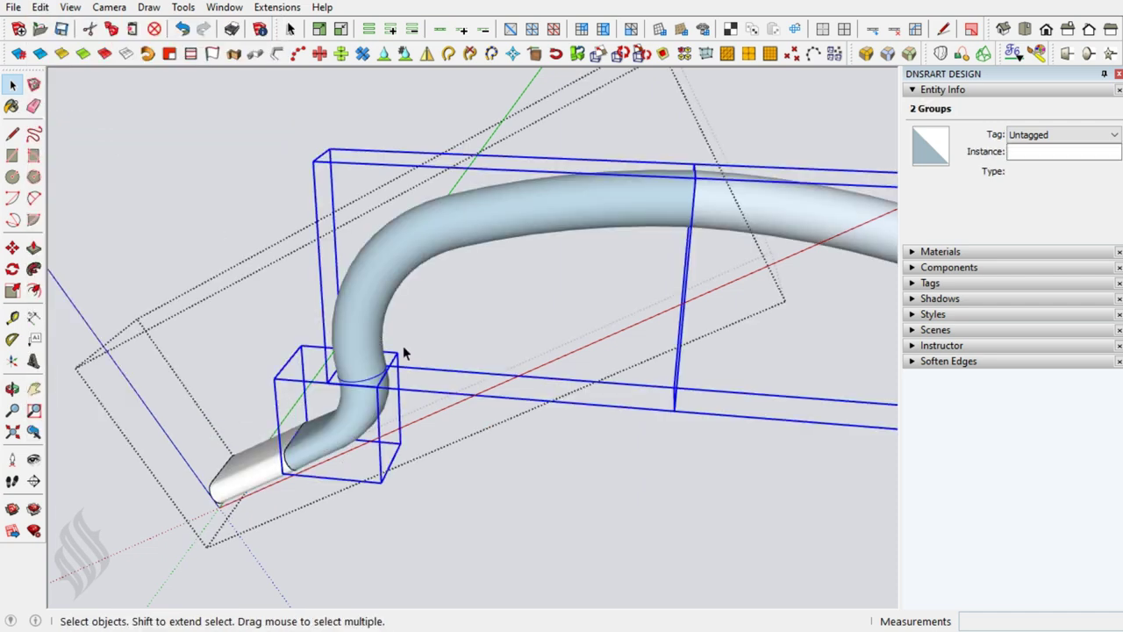
Explode the pasted pipe groups and reverse the pipe faces so they face outward.
right_click(380, 358)
left_click(409, 213)
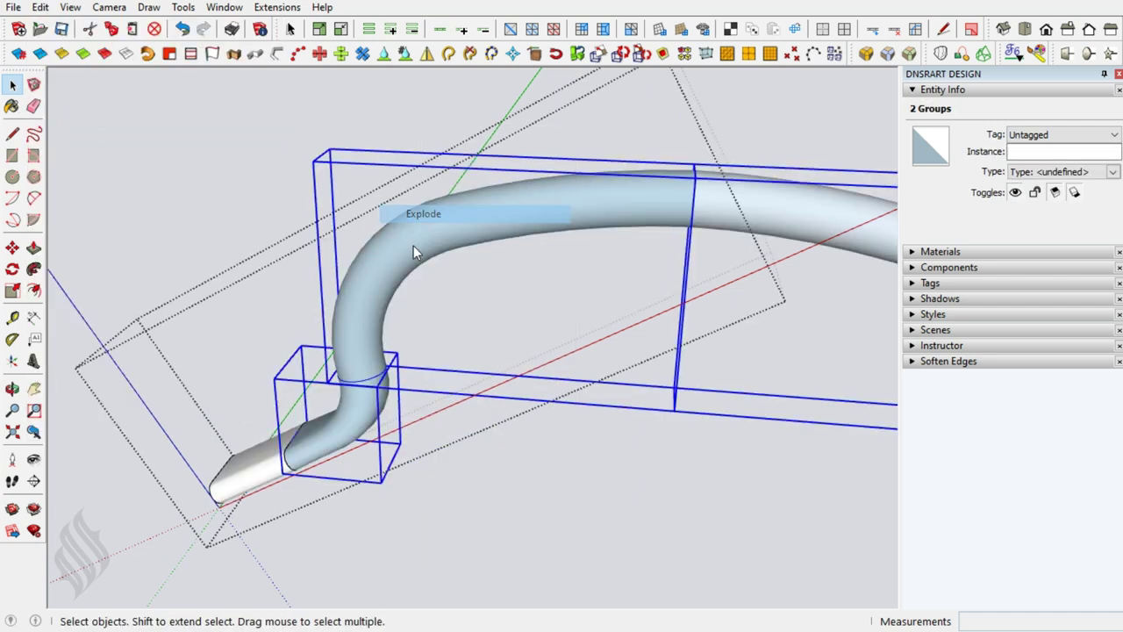
right_click(403, 256)
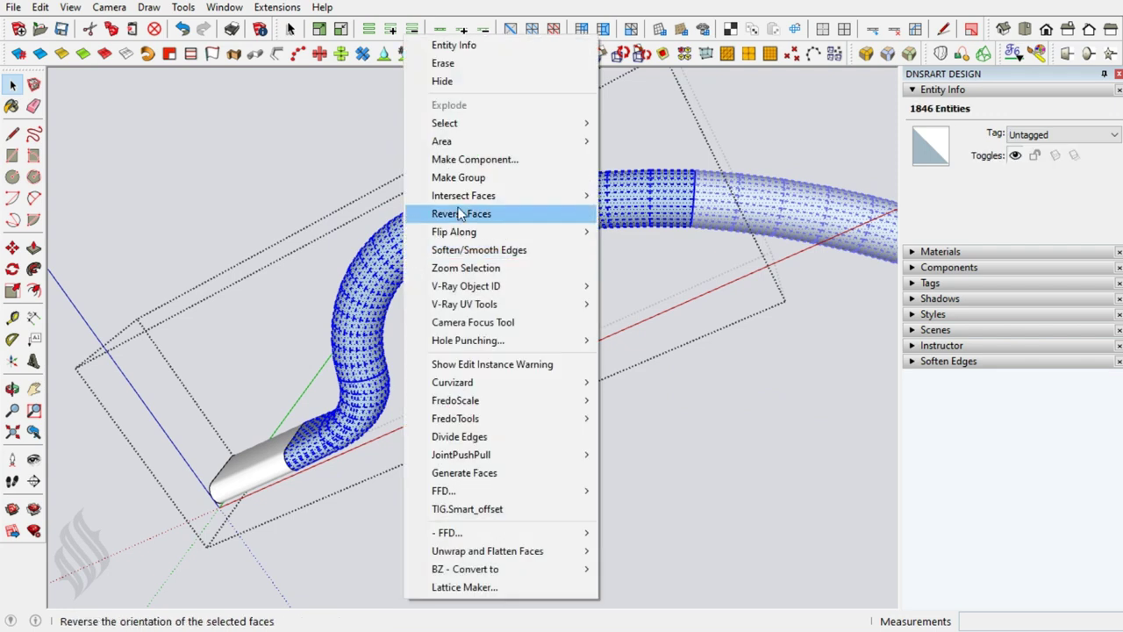
left_click(457, 215)
Soften the pipe's seam edges and smooth the edges of its bend section.
left_click(541, 221)
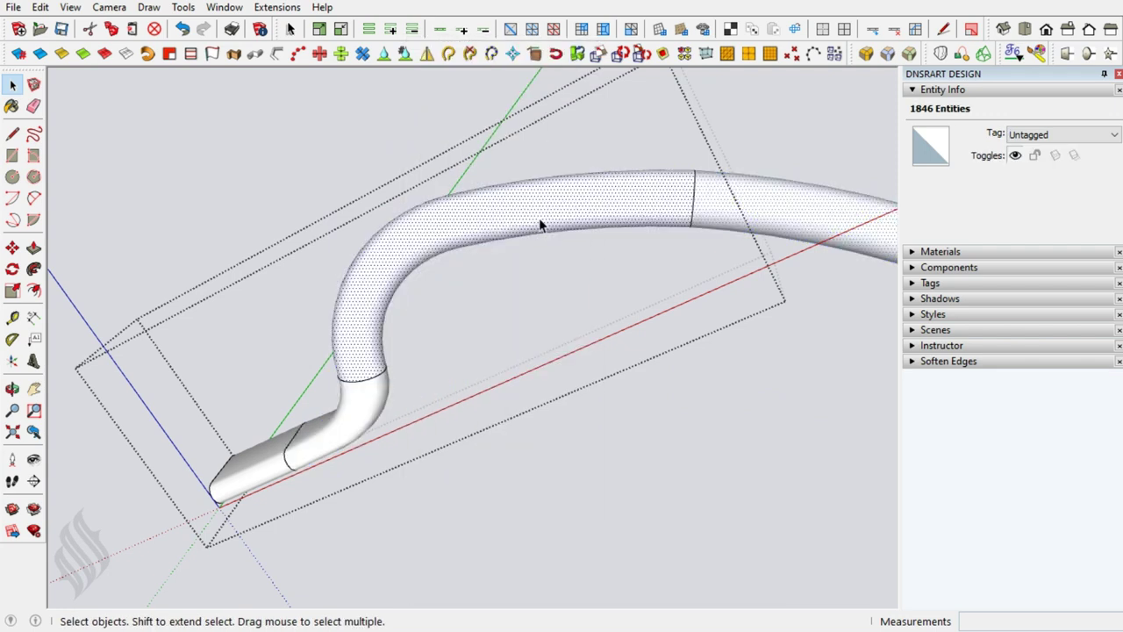
middle_click_drag(541, 231, 640, 123)
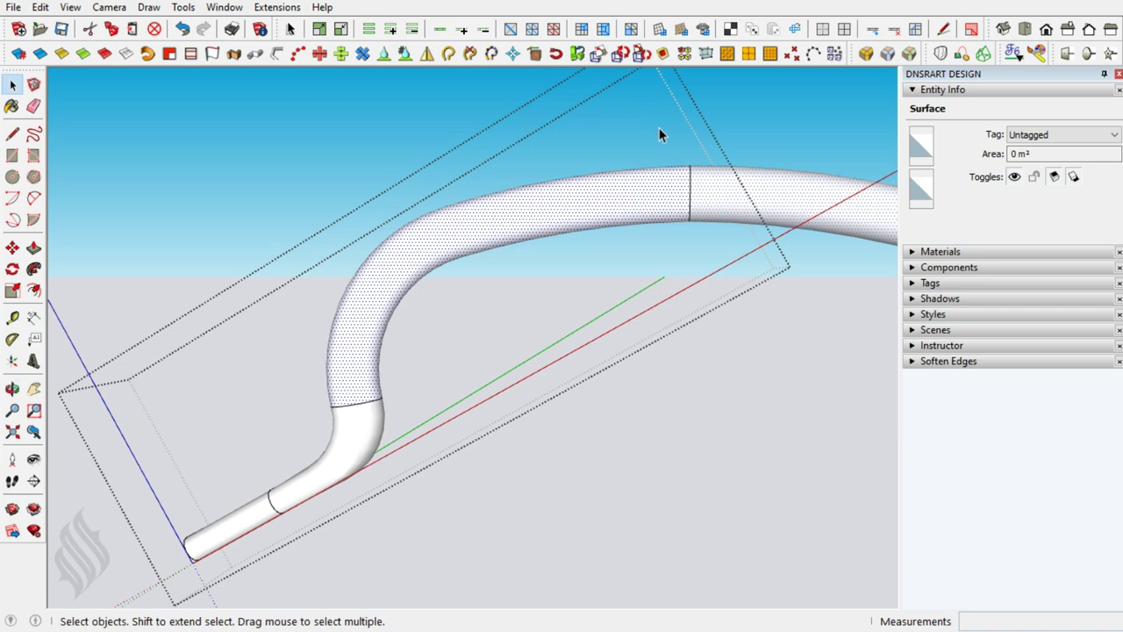
left_click(690, 186)
left_click(1016, 172)
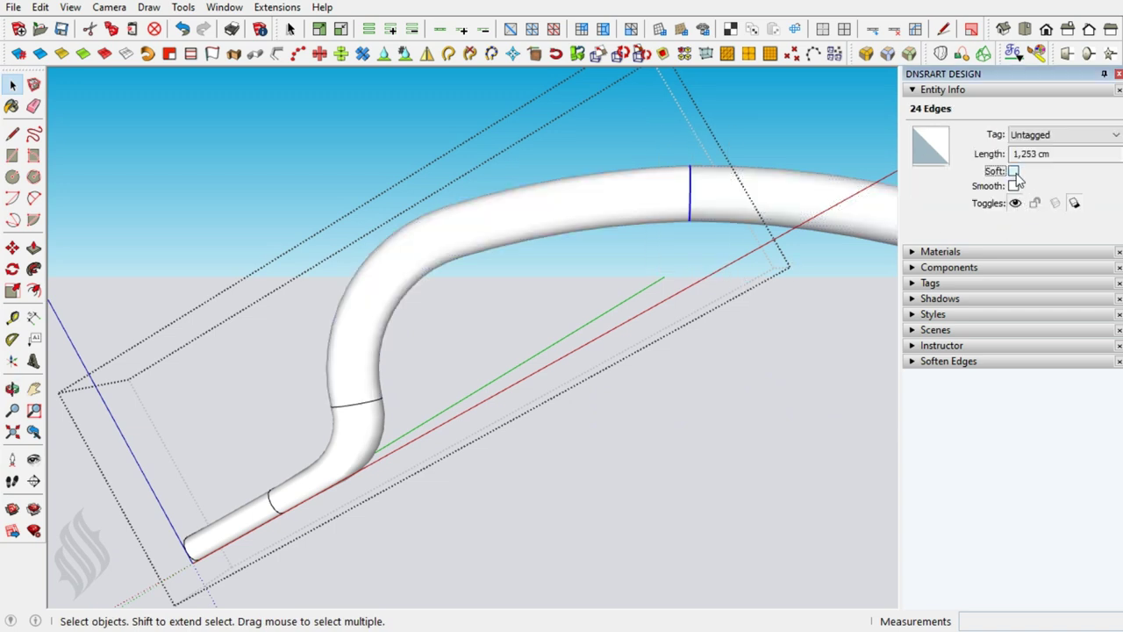
left_click_drag(236, 380, 513, 525)
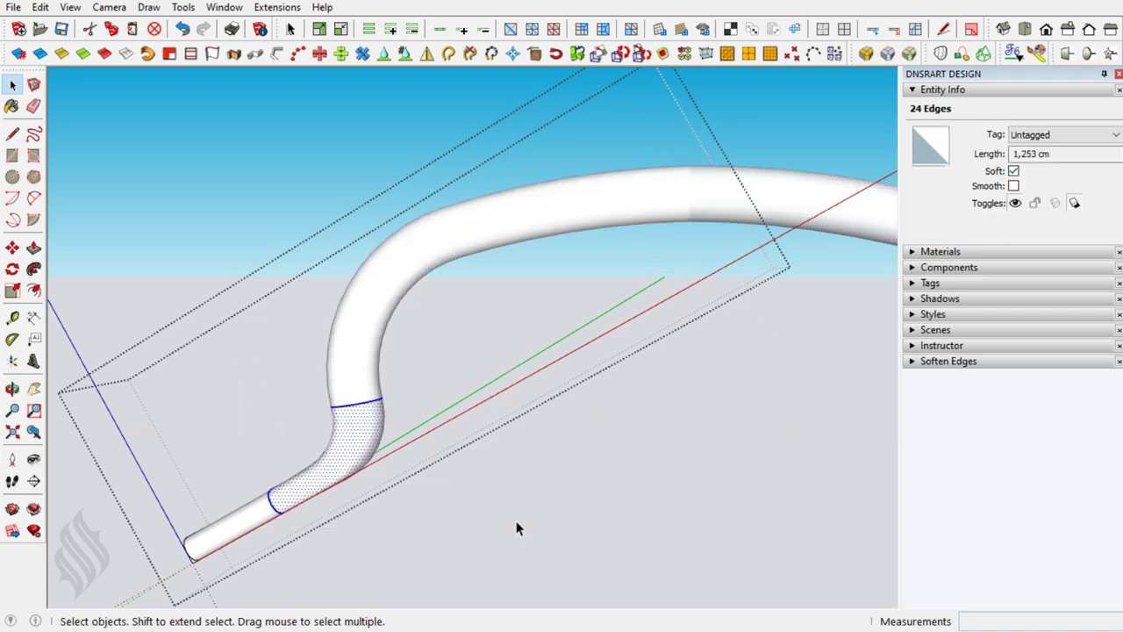
left_click(94, 58)
Orbit around the finished handle to inspect the whole clock from below.
left_click(391, 309)
mouse_move(526, 221)
middle_mouse_down()
mouse_move(576, 437)
mouse_move(486, 289)
middle_mouse_up()
key("Escape")
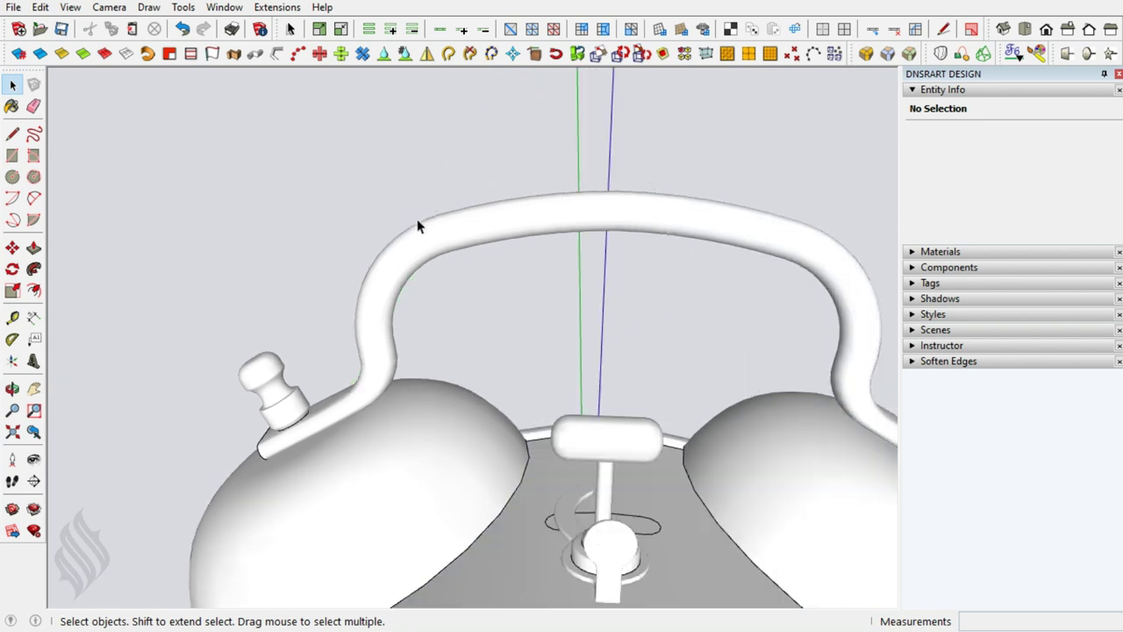
scroll(418, 226, "down", 3)
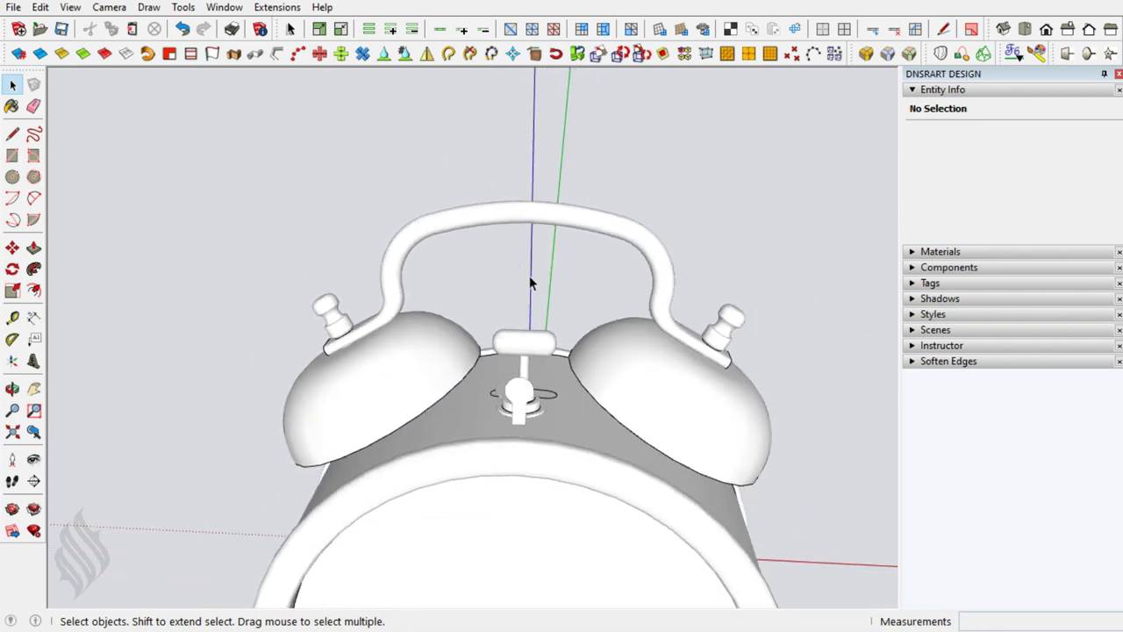
middle_click_drag(529, 282, 522, 320)
scroll(522, 320, "up", 3)
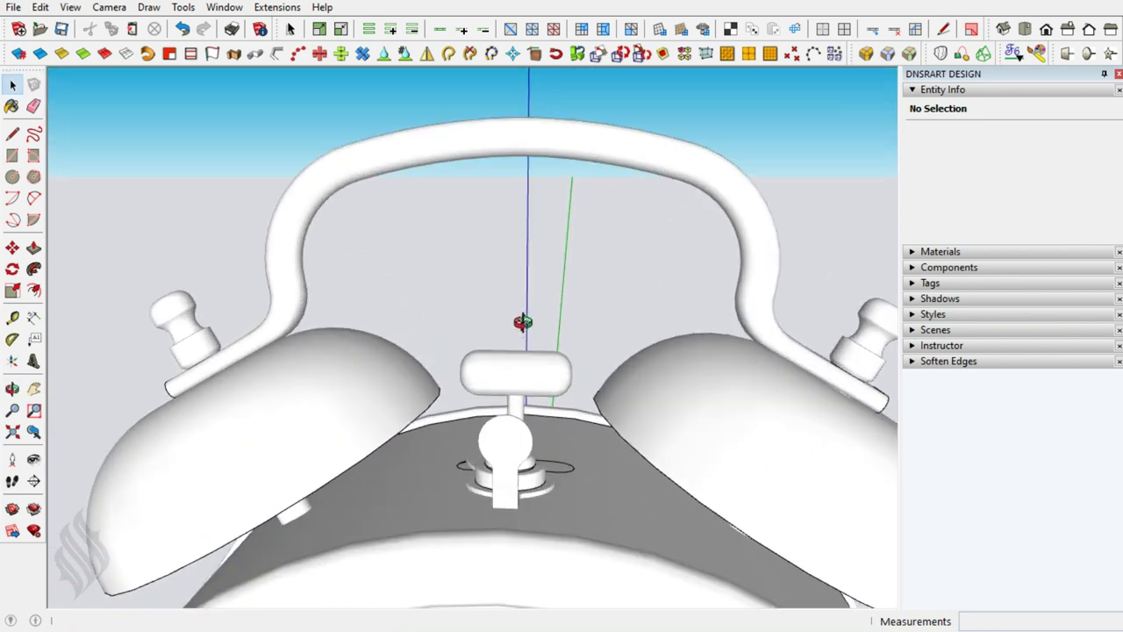